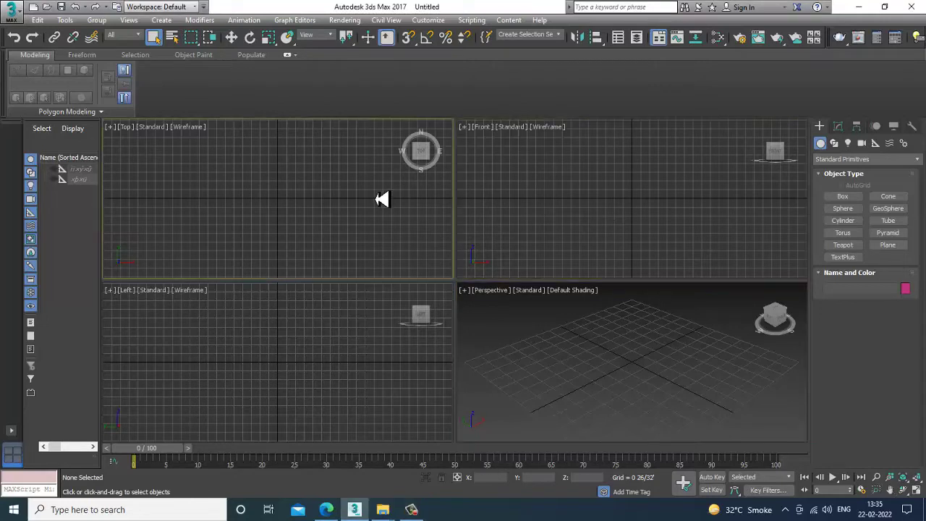
Step: Open the wardrobe reference image 61-800x800.jpg from the Desktop folder in the image file viewer
click(365, 20)
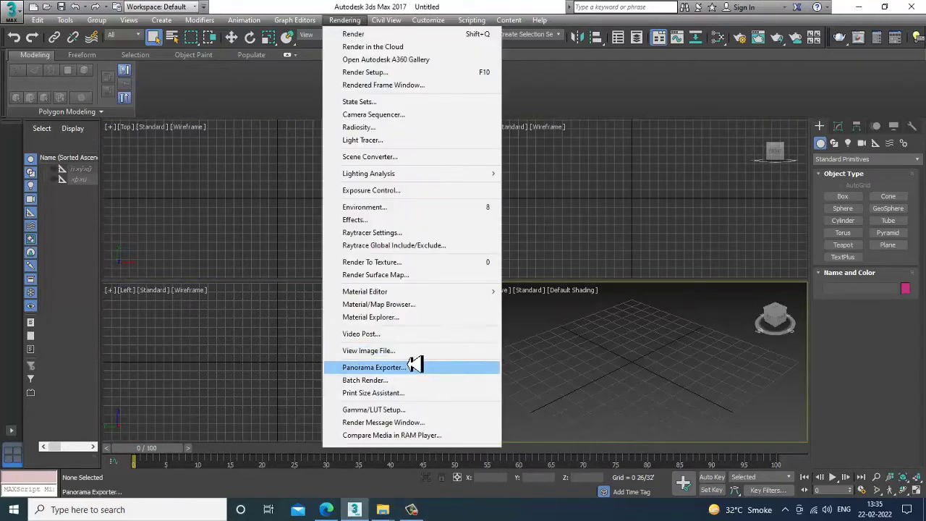
click(413, 353)
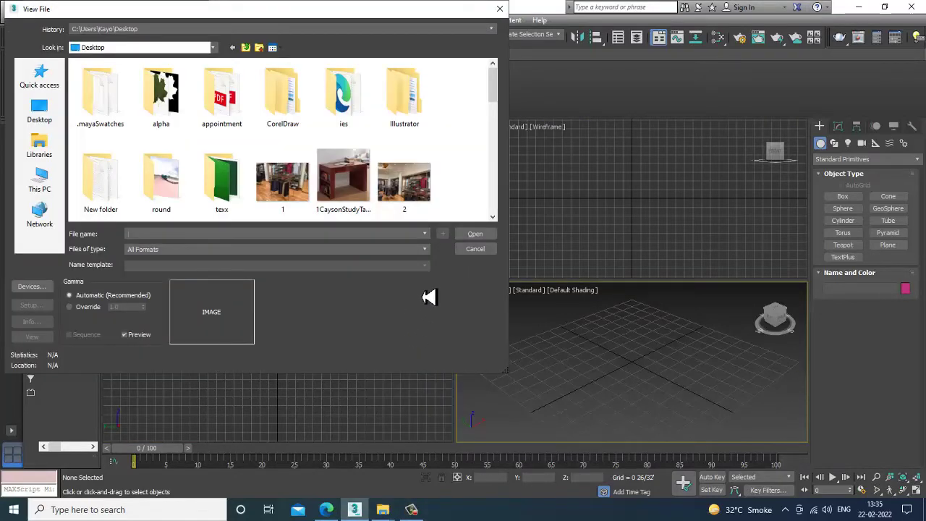
click(26, 189)
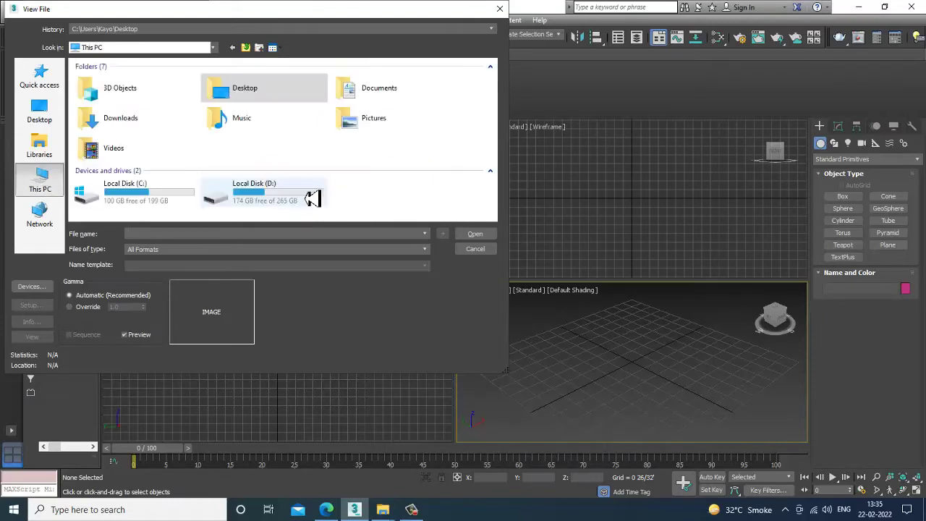
double_click(93, 124)
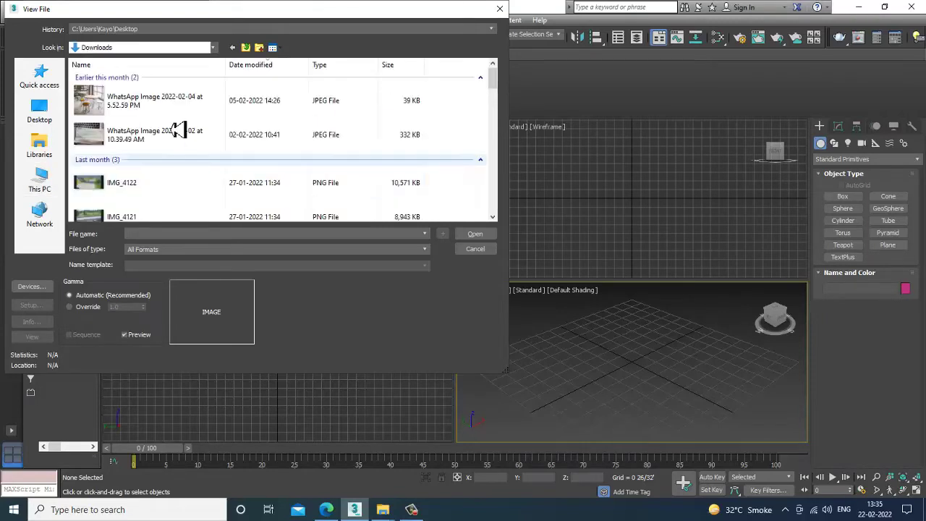
scroll(202, 161, down, 6)
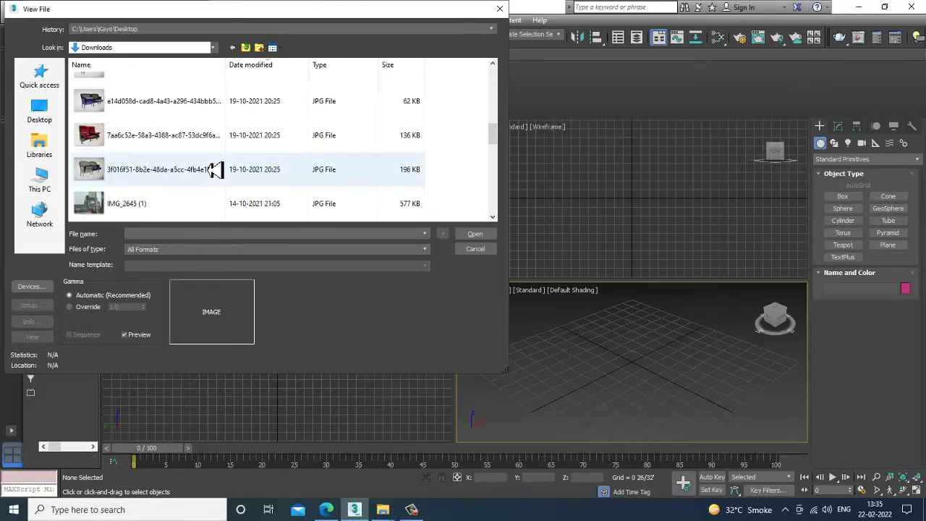
scroll(216, 170, down, 10)
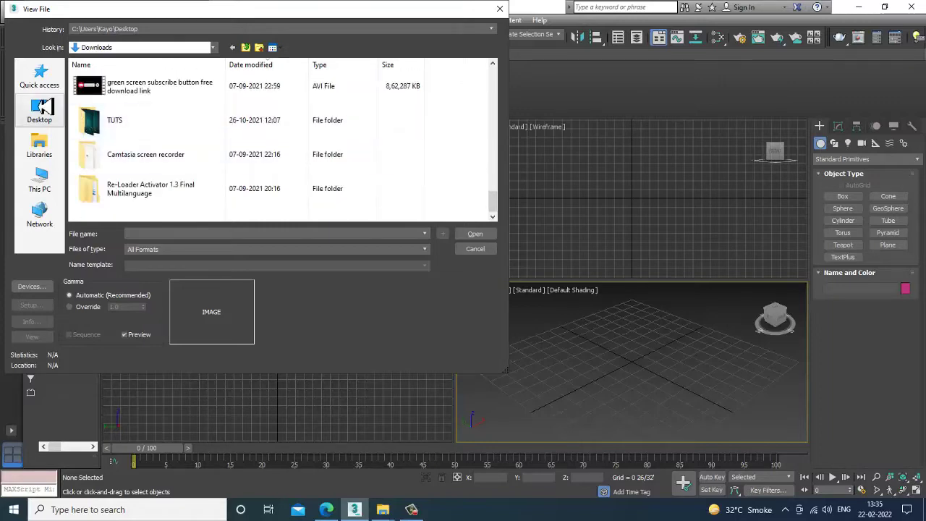
click(39, 112)
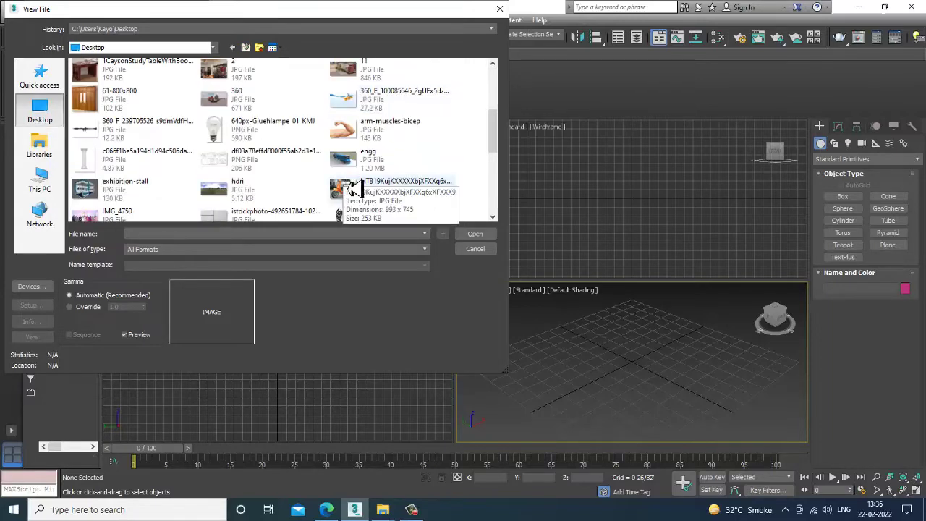
double_click(118, 94)
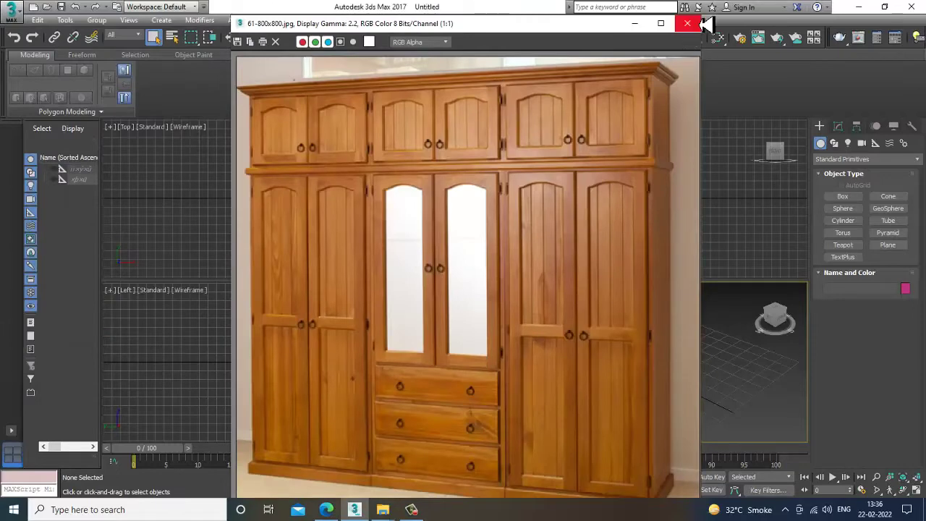
Step: Shrink the reference image window, place it clear of the Perspective viewport and show the picture at 1:2 scale
drag(709, 25, 612, 149)
drag(459, 157, 258, 91)
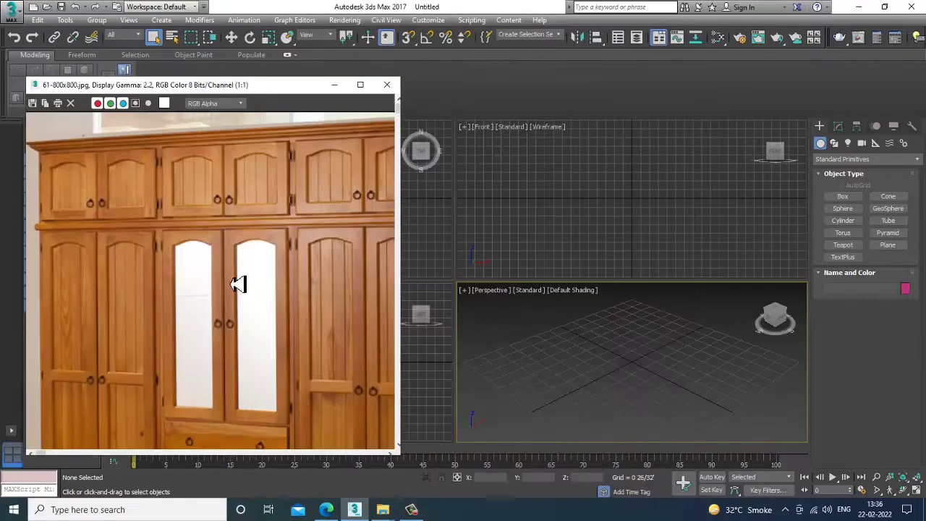
scroll(226, 244, down, 1)
Step: Create a large ground plane in the maximized Perspective viewport and scale it so it extends well beyond the grid
alt+middle_drag(696, 438, 687, 427)
key(alt+w)
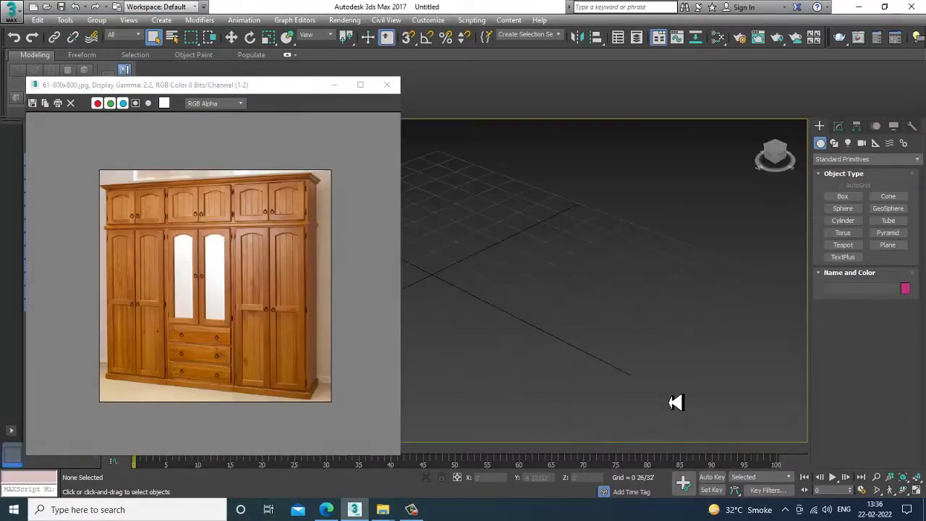
click(889, 246)
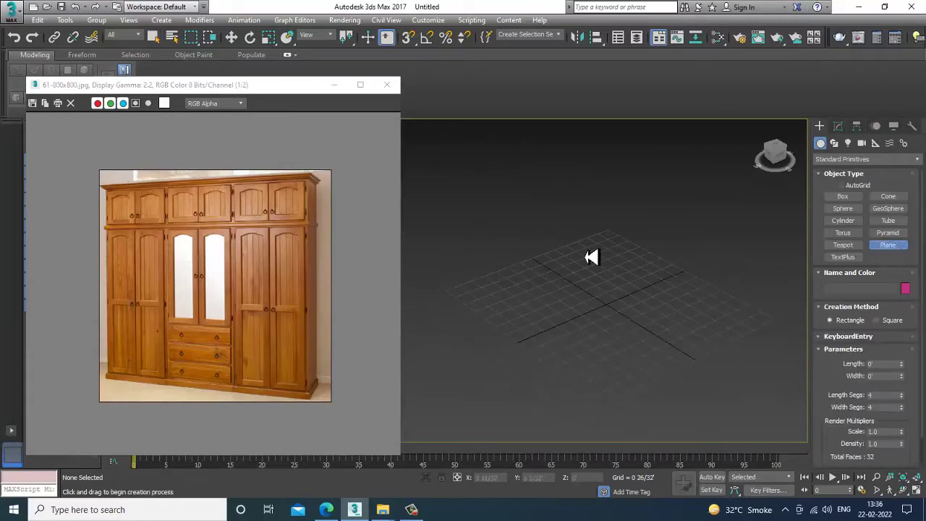
drag(625, 194, 600, 399)
key(r)
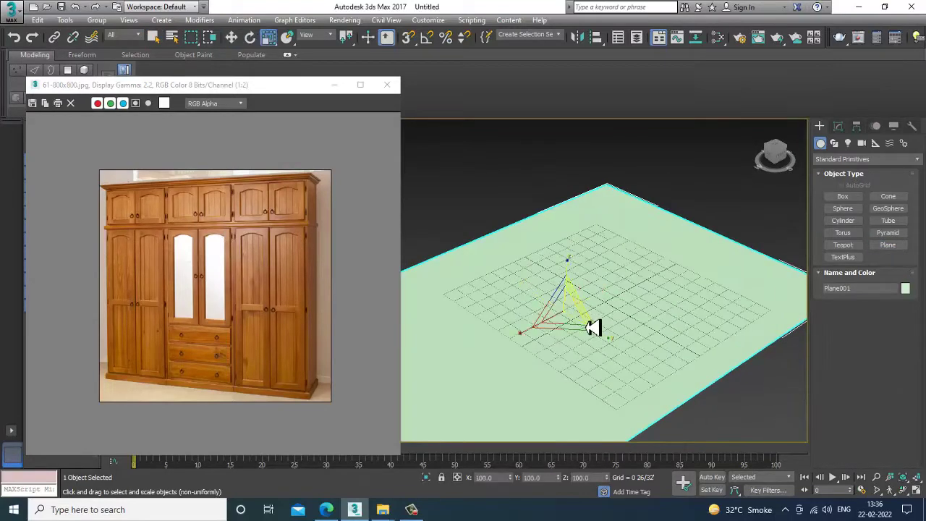
drag(607, 347, 613, 347)
key(w)
alt+middle_drag(584, 327, 599, 315)
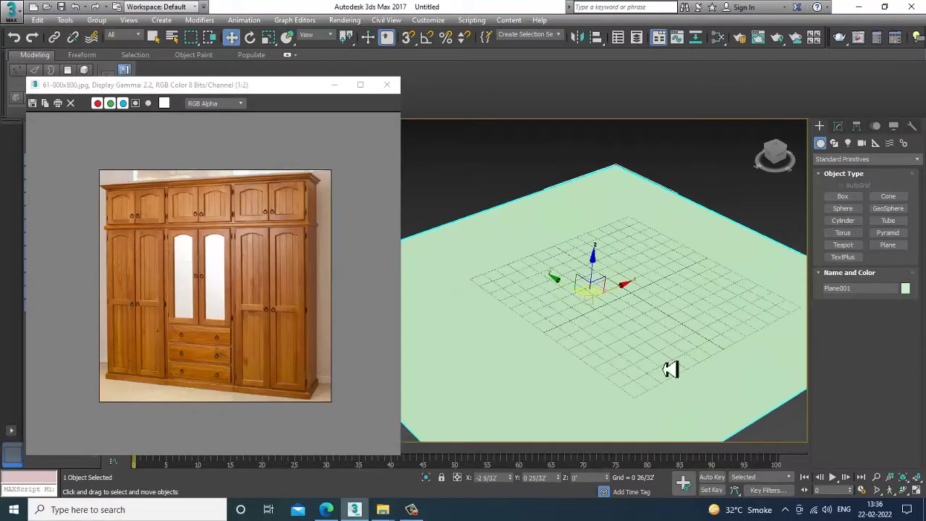
Step: Create a thin box on the plane, about 17 11/32' wide and 5 30/32' long, and convert it to Editable Poly
click(850, 201)
drag(628, 203, 466, 358)
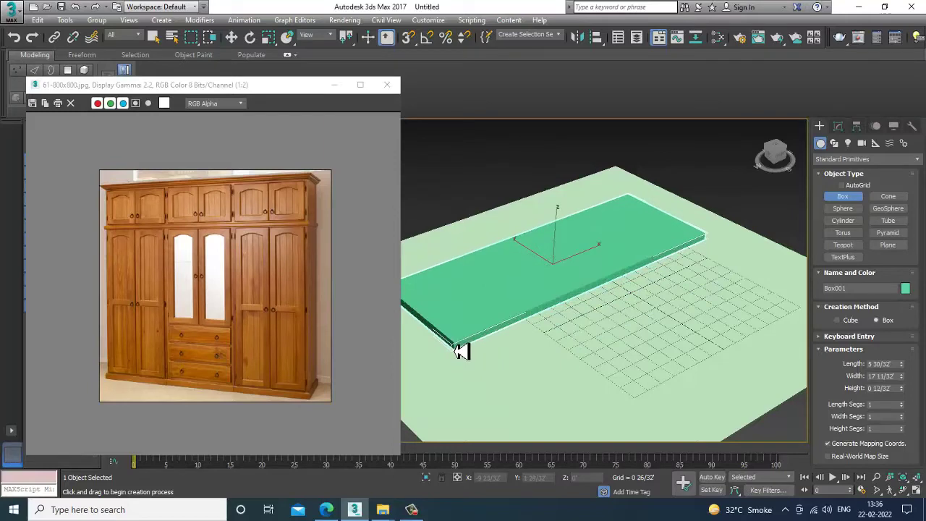
click(461, 350)
key(w)
alt+middle_drag(610, 328, 569, 301)
right_click(569, 300)
mouse_move(630, 399)
click(723, 407)
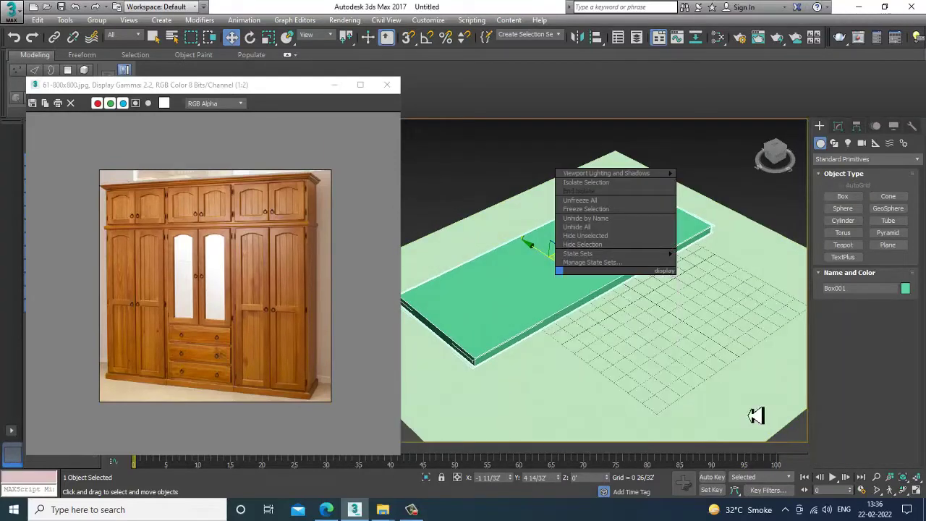
Step: Inset the box's top polygon slightly to leave a narrow rim around the base
key(4)
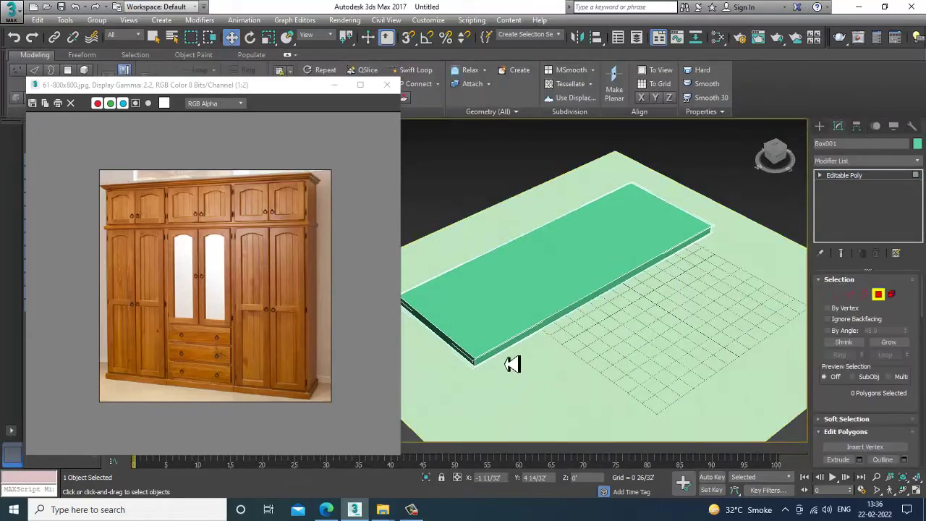
click(503, 324)
scroll(850, 369, down, 2)
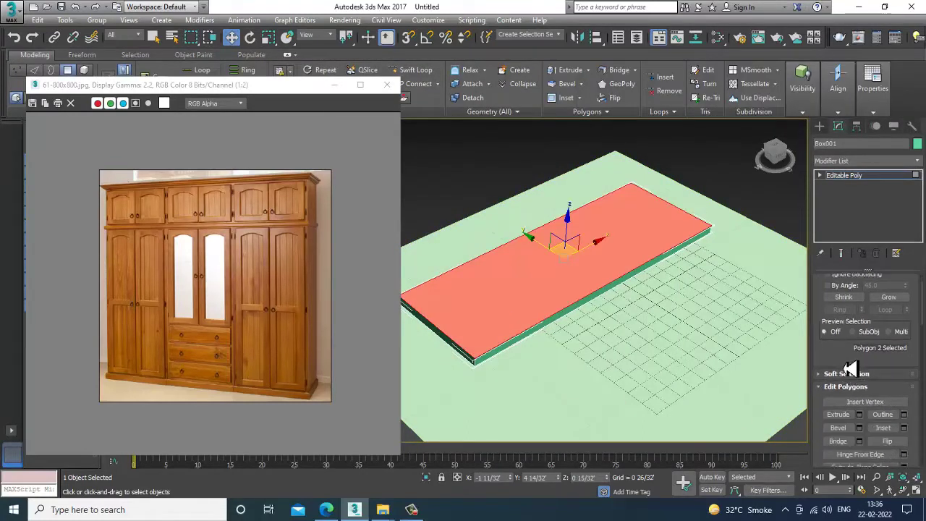
click(904, 429)
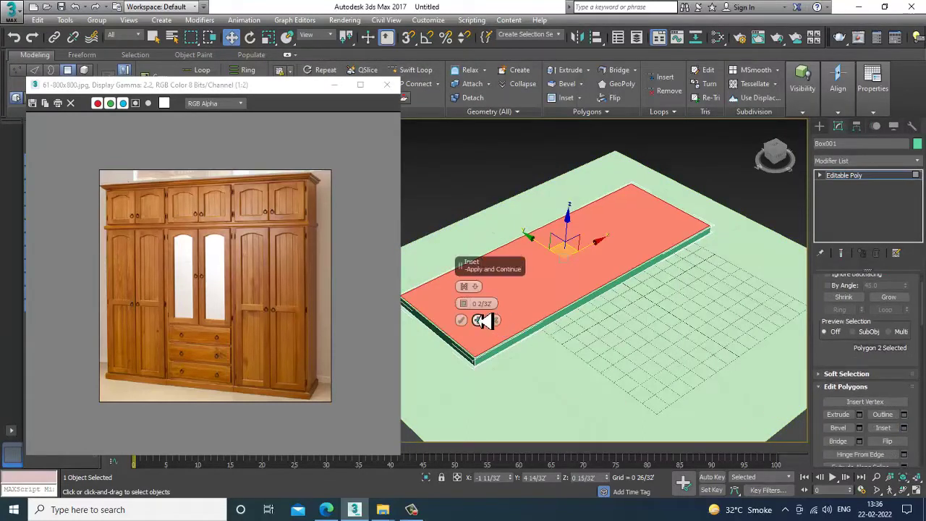
drag(468, 311, 467, 309)
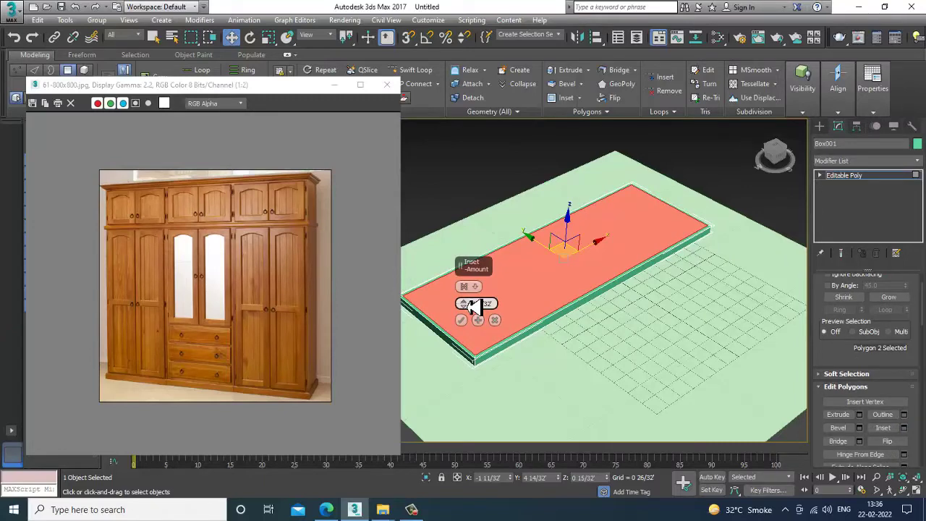
click(461, 320)
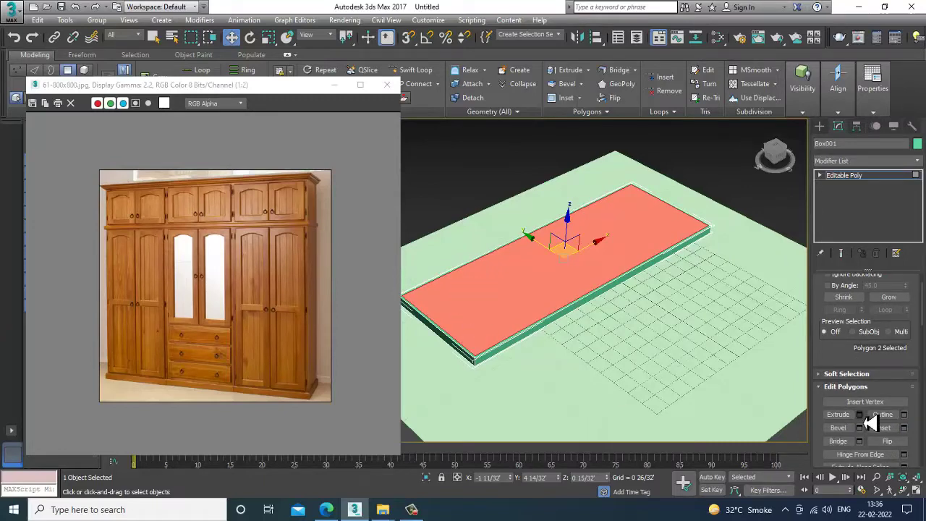
Step: Extrude the inset top polygon and raise it to a Z height of about 16 18/32' to form the cabinet body
click(859, 415)
alt+middle_drag(510, 294, 553, 293)
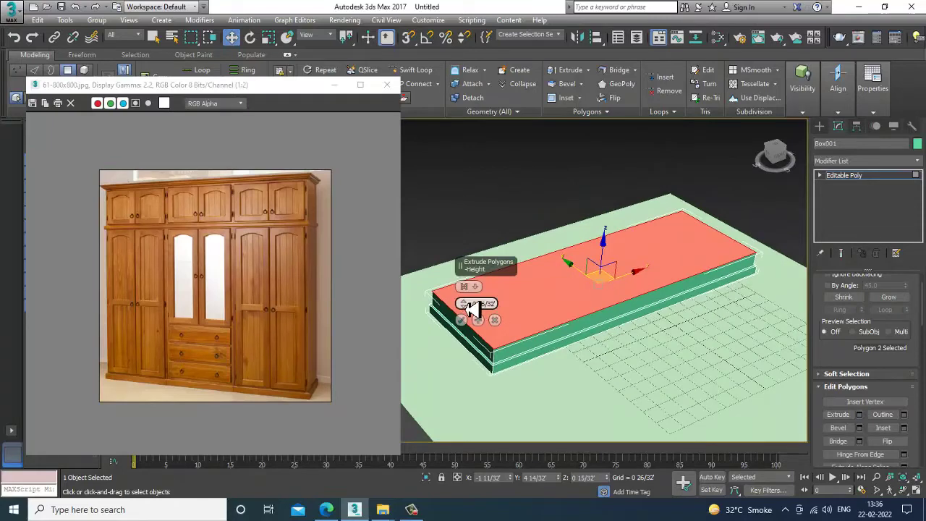
drag(470, 308, 480, 213)
click(460, 320)
alt+middle_drag(461, 320, 572, 272)
drag(559, 233, 560, 94)
scroll(593, 221, down, 4)
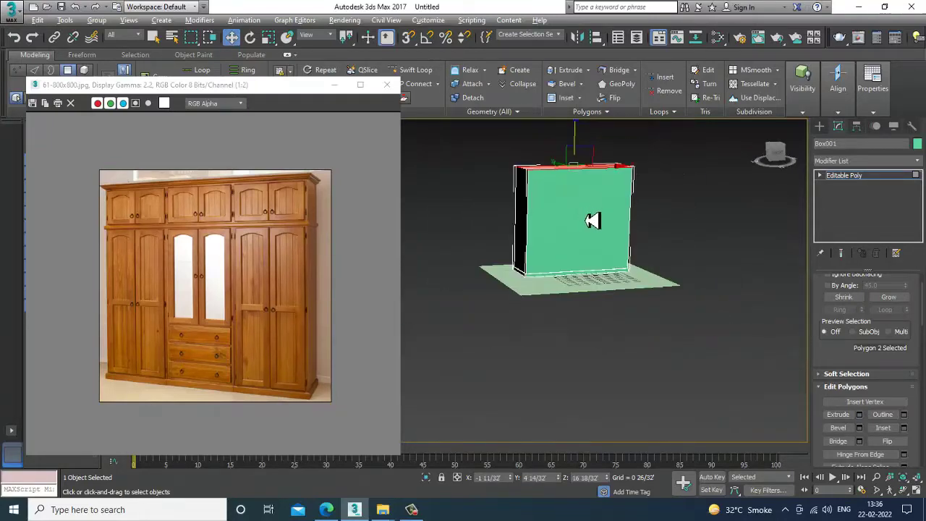
alt+middle_drag(591, 220, 612, 264)
scroll(593, 263, up, 4)
scroll(597, 266, down, 3)
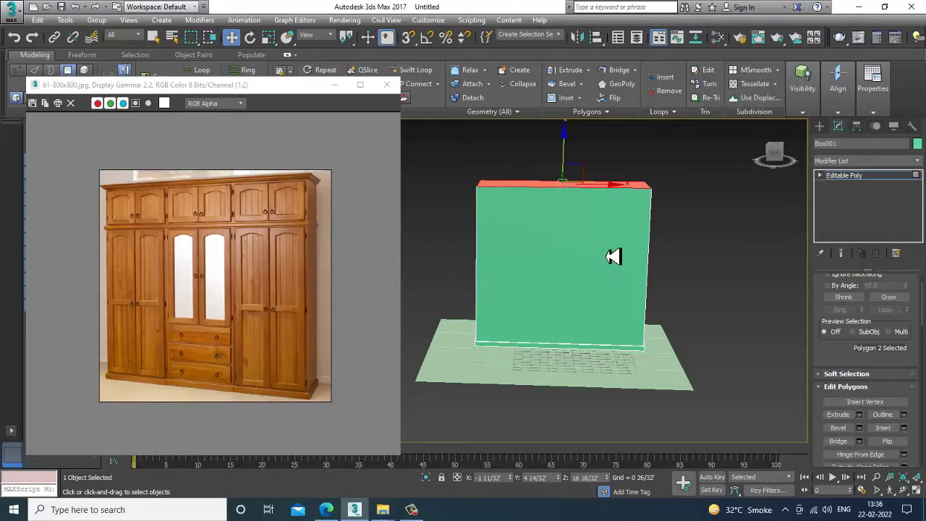
alt+middle_drag(539, 265, 624, 238)
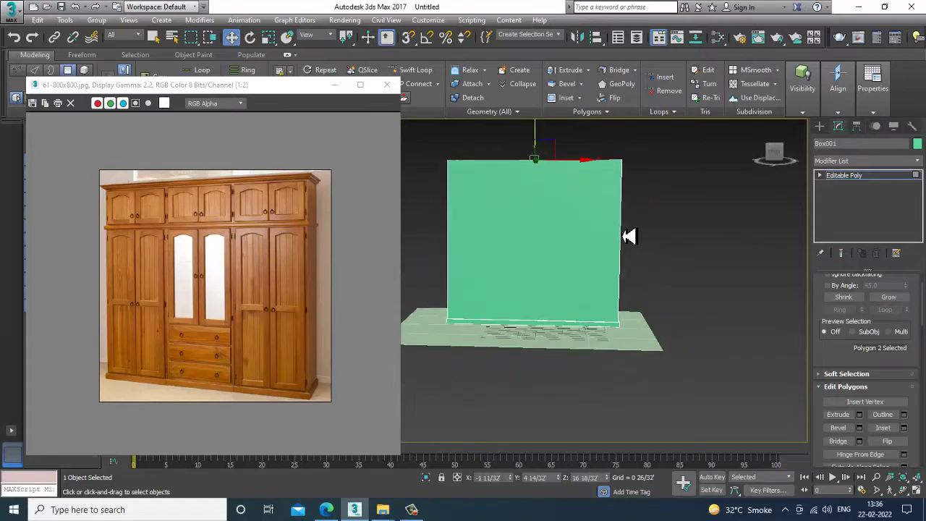
key(1)
alt+middle_drag(684, 273, 637, 326)
scroll(662, 311, up, 3)
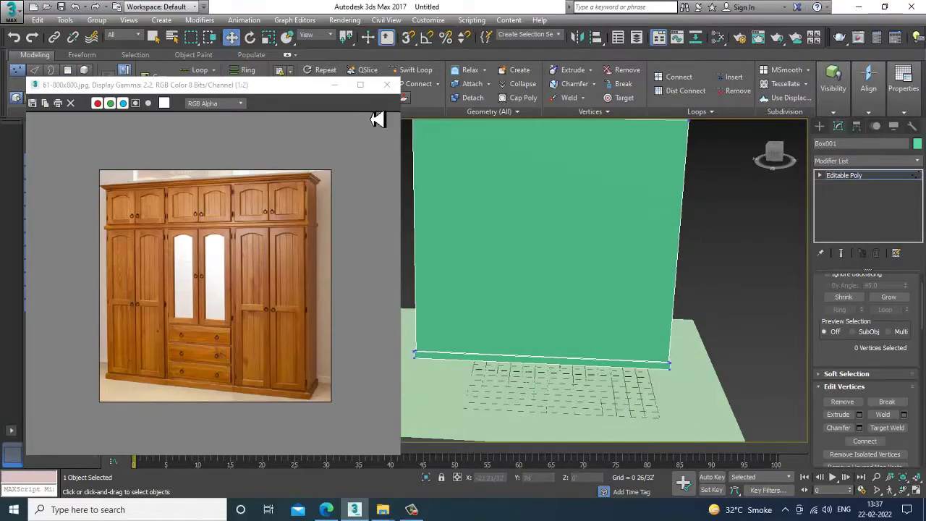
click(408, 76)
key(alt+w)
scroll(712, 205, down, 3)
key(alt+w)
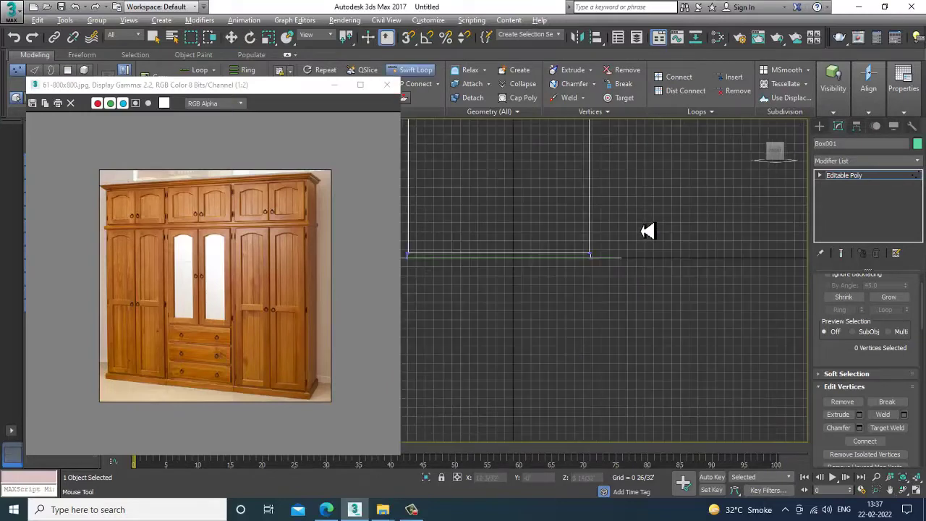
middle_drag(528, 157, 643, 253)
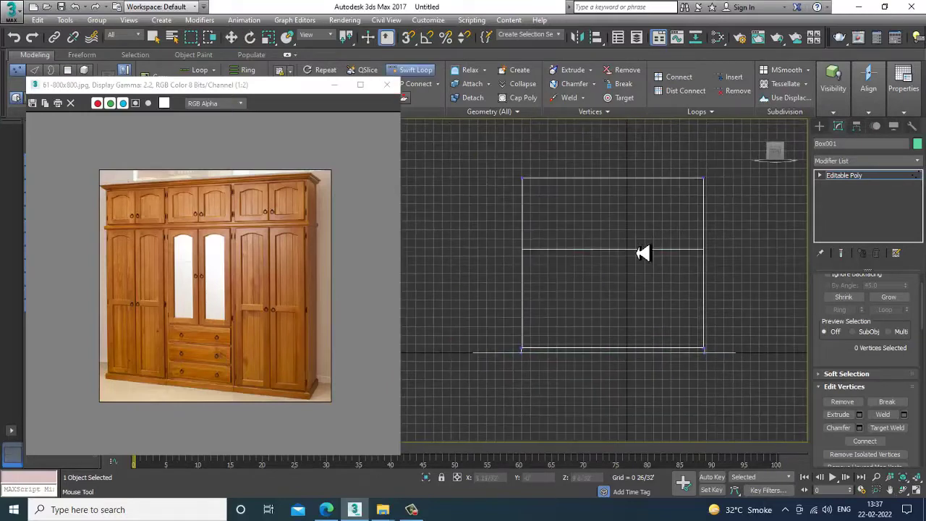
right_click(620, 196)
Step: Connect the cabinet's horizontal edges with 1 segment to add a vertical edge loop through its middle
click(819, 175)
click(840, 195)
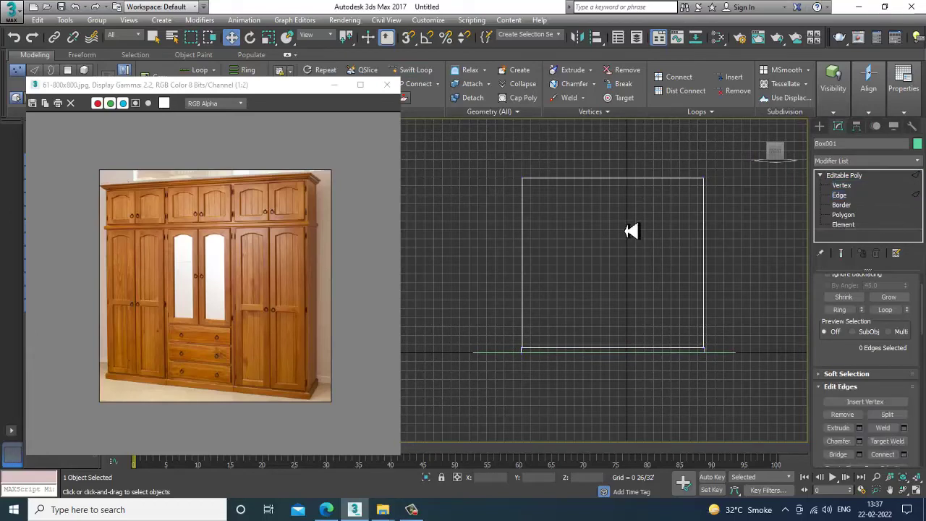
click(905, 454)
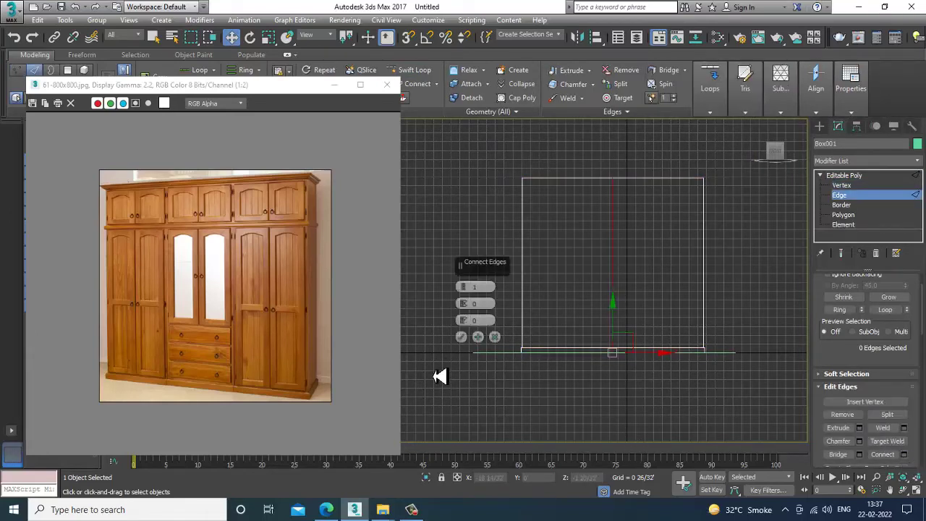
click(461, 337)
Step: Move the middle-loop and right-end vertices outward along X in the Perspective view to widen the cabinet body
key(alt+w)
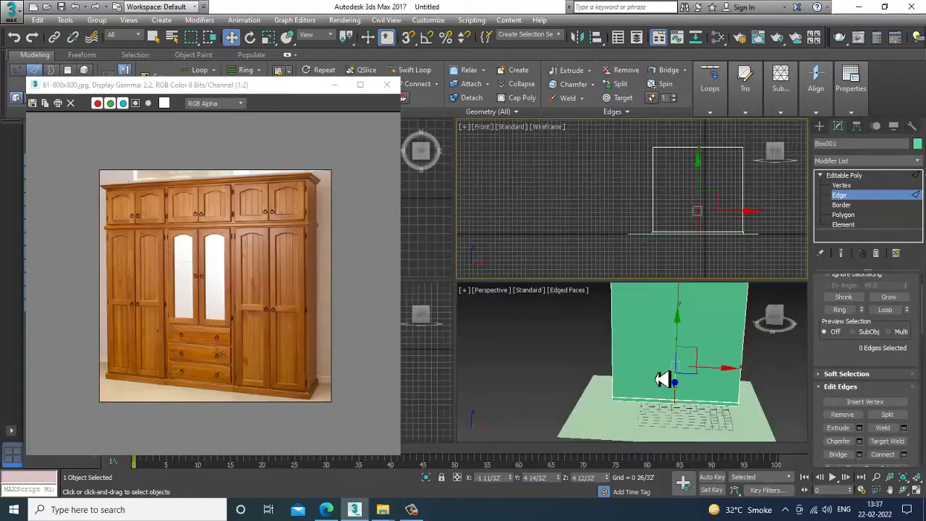
key(alt+w)
scroll(615, 317, down, 6)
key(1)
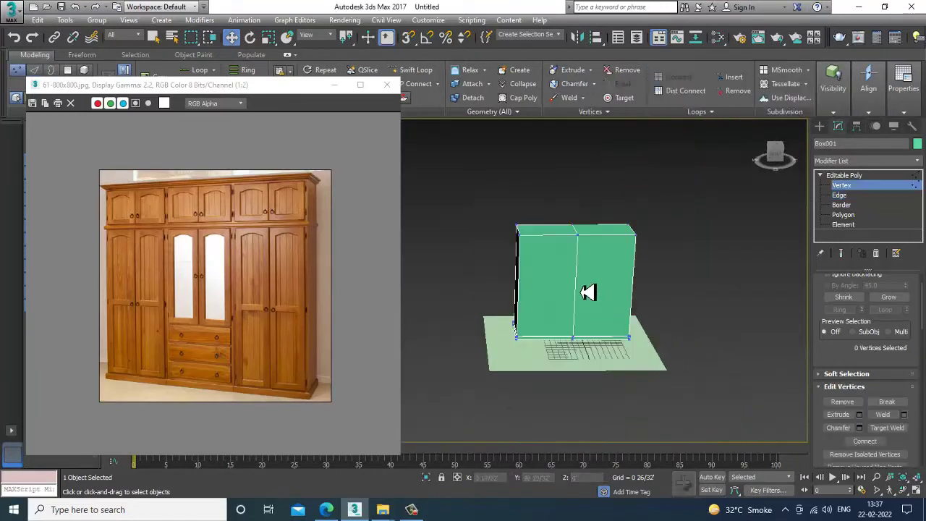
drag(571, 196, 691, 445)
drag(654, 318, 663, 316)
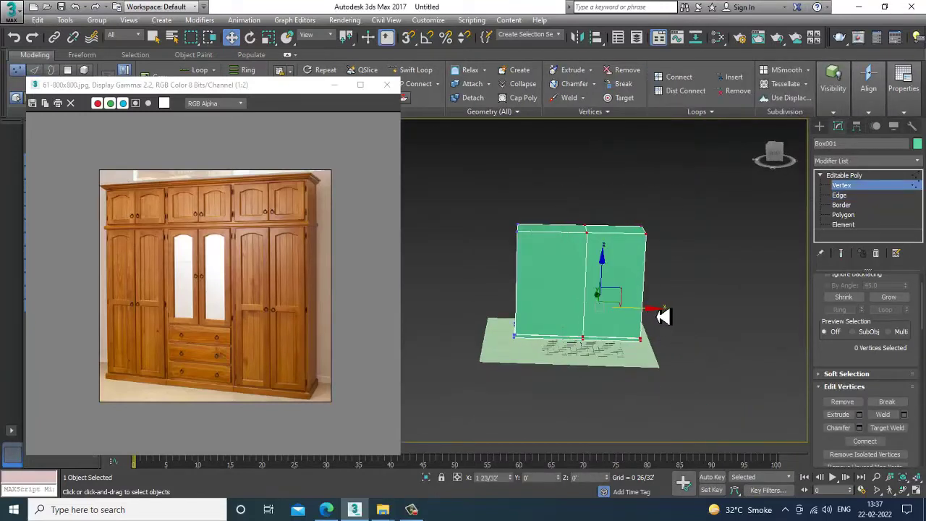
Step: Raise the cabinet's top vertices along Z by about 1 20/32' to make the body taller
scroll(605, 322, up, 3)
alt+middle_drag(605, 323, 614, 314)
mouse_move(589, 283)
alt+middle_down()
mouse_move(612, 292)
mouse_move(596, 283)
alt+middle_up()
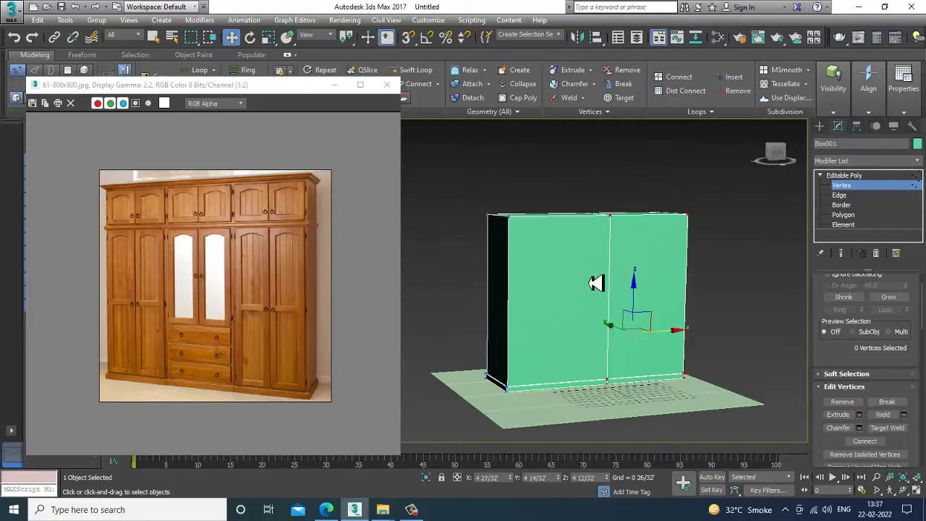
click(586, 210)
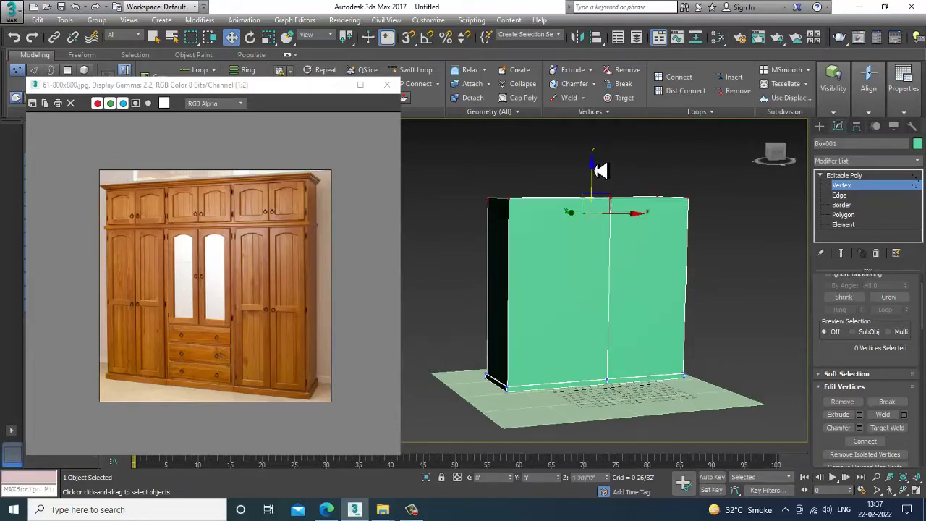
Step: Add a horizontal edge loop with SwiftLoop just below the cabinet's top edge
scroll(596, 195, up, 3)
click(428, 73)
middle_drag(470, 250, 500, 286)
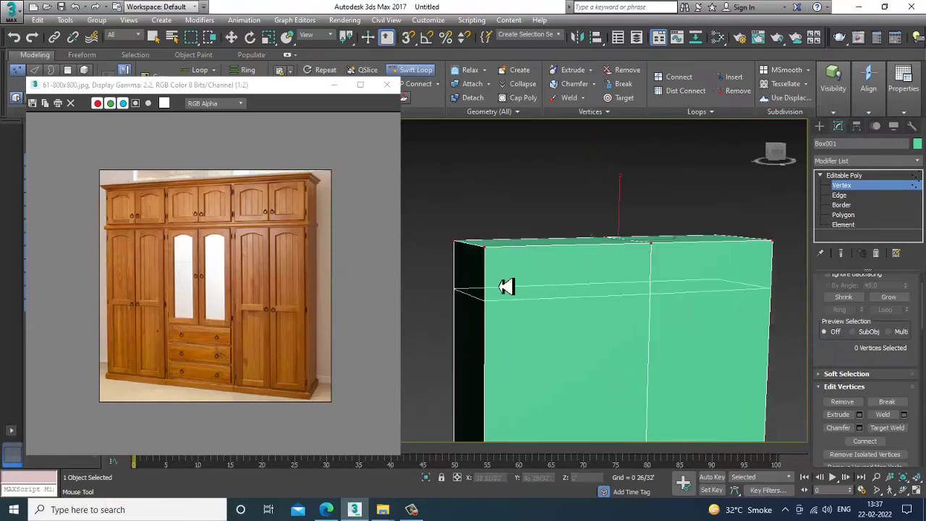
scroll(495, 275, up, 3)
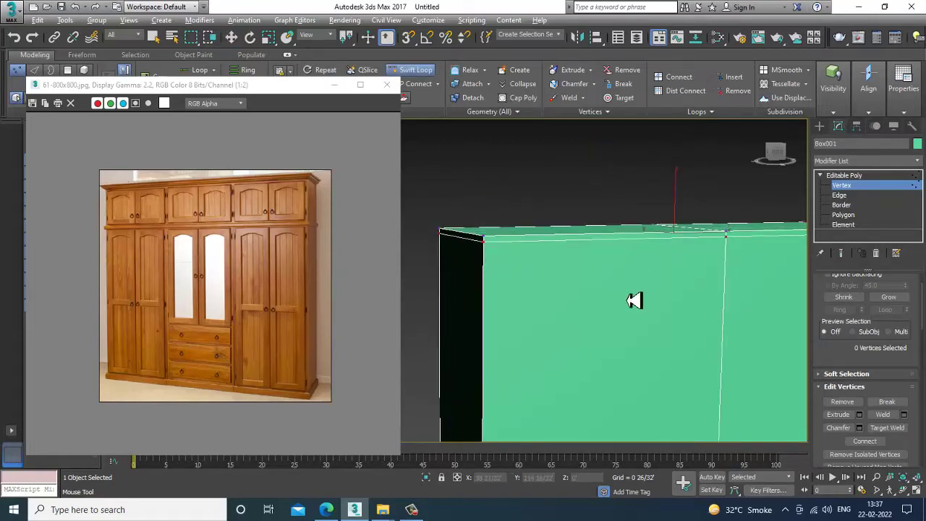
middle_drag(634, 300, 578, 256)
scroll(589, 244, down, 3)
scroll(599, 256, down, 3)
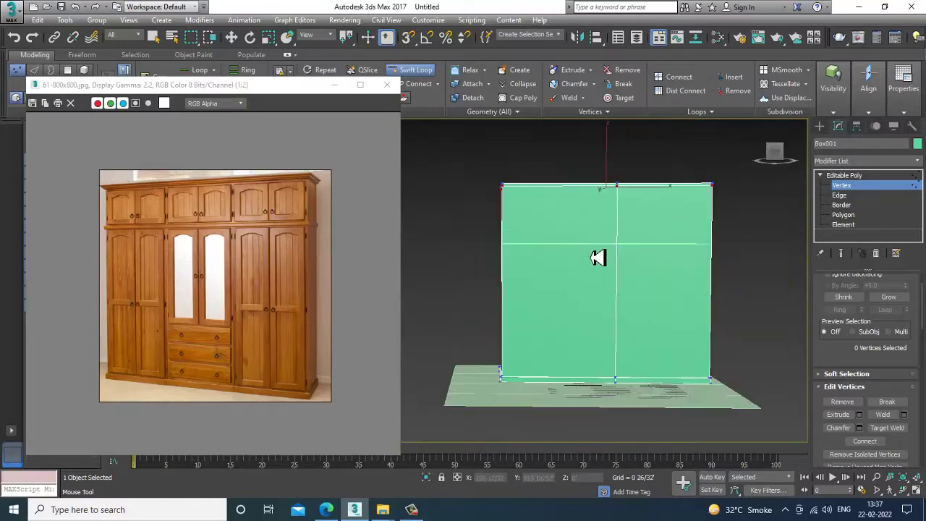
Step: Add two closely spaced horizontal edge loops in the cabinet's upper part to divide the upper cupboards from the lower doors
alt+drag(507, 245, 517, 246)
scroll(516, 246, up, 3)
mouse_move(519, 244)
alt+middle_down()
mouse_move(529, 237)
mouse_move(529, 246)
alt+middle_up()
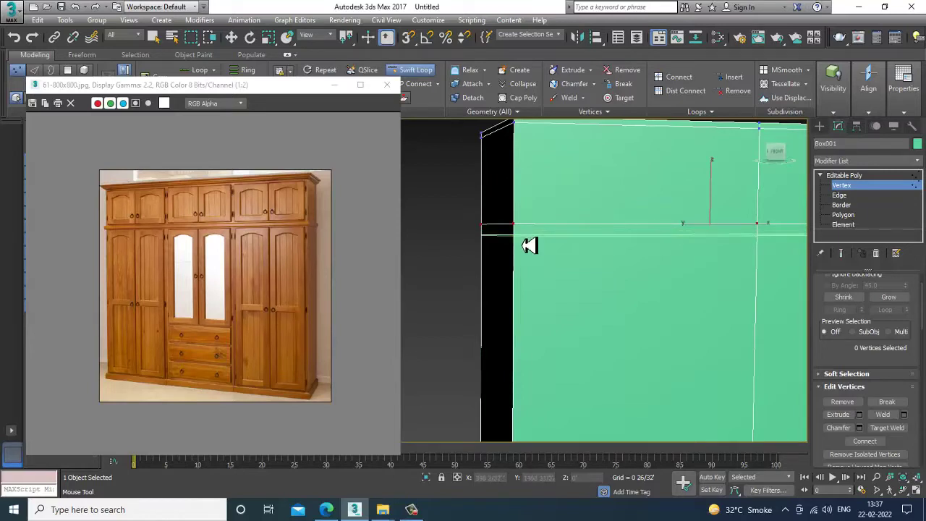
scroll(610, 281, down, 4)
alt+middle_drag(573, 273, 593, 273)
scroll(594, 271, up, 2)
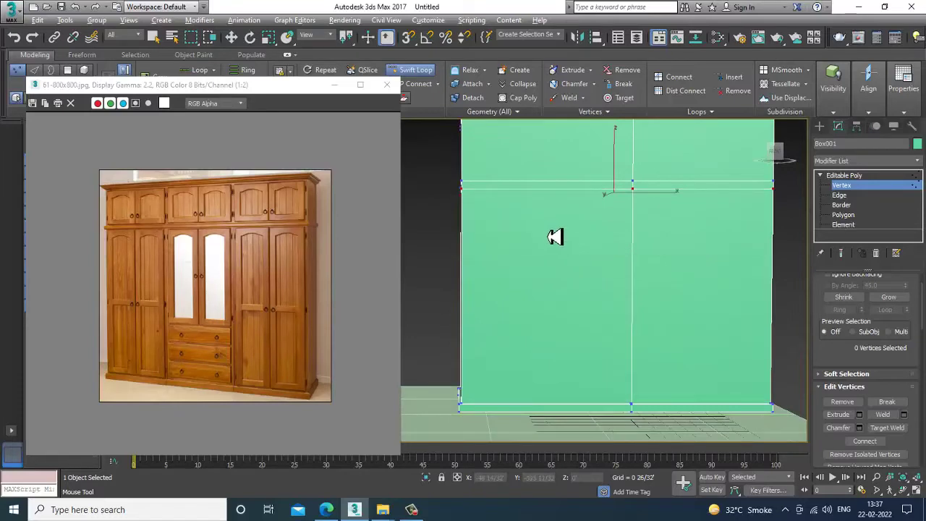
mouse_move(555, 236)
alt+middle_down()
mouse_move(546, 217)
mouse_move(553, 214)
mouse_move(568, 242)
alt+middle_up()
Step: Add a vertical edge loop with SwiftLoop in the cabinet's left half at about X -4 18/32', working in the Front view
key(alt+w)
middle_click(674, 220)
key(alt+w)
scroll(562, 236, up, 2)
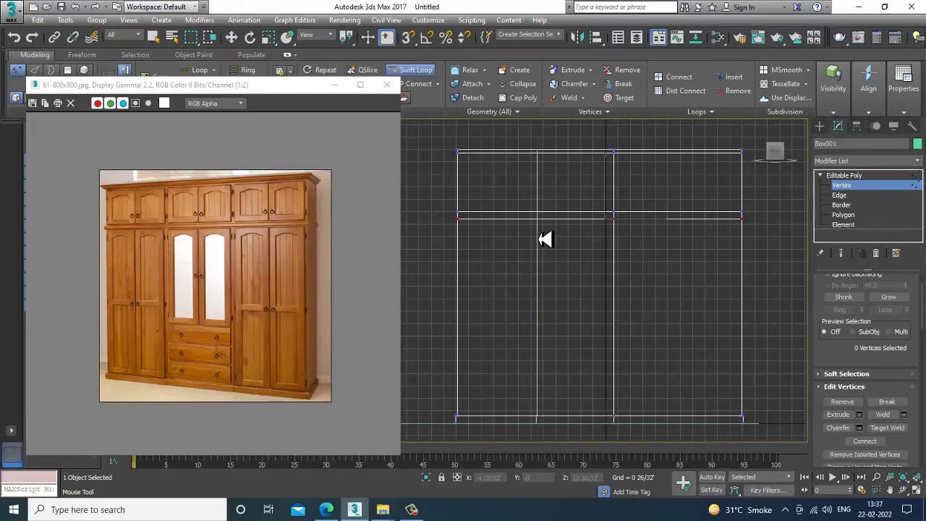
key(w)
key(alt+w)
key(alt+w)
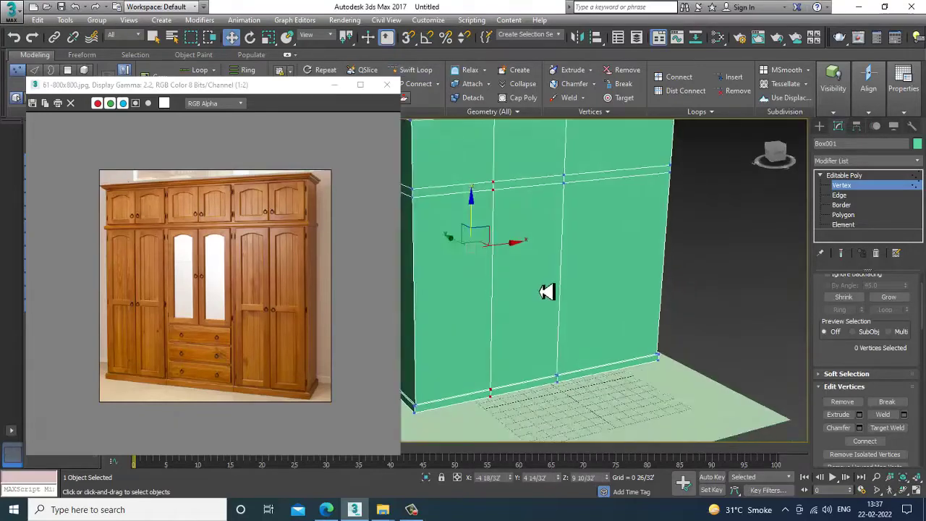
alt+middle_drag(544, 295, 633, 255)
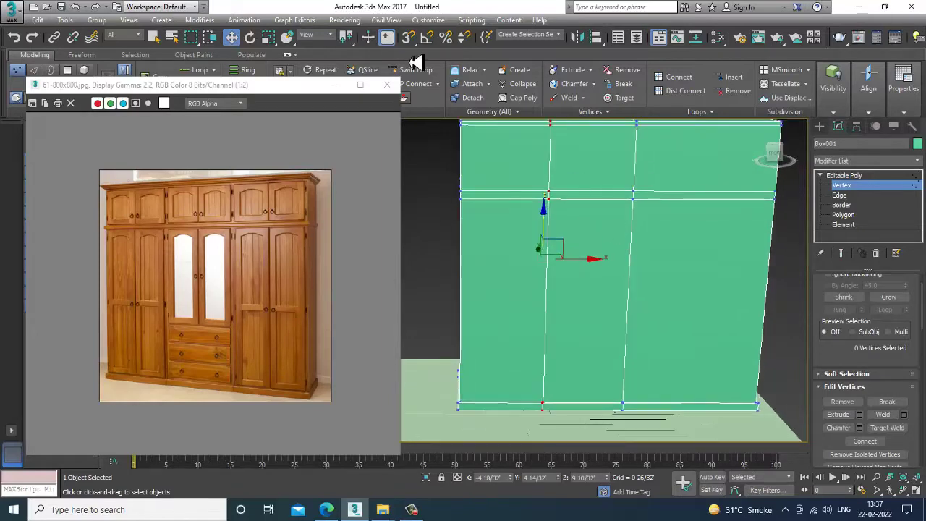
Step: Add four vertical edge loops with SwiftLoop across the cabinet's leftmost section in the Front view
click(414, 69)
key(alt+w)
key(alt+w)
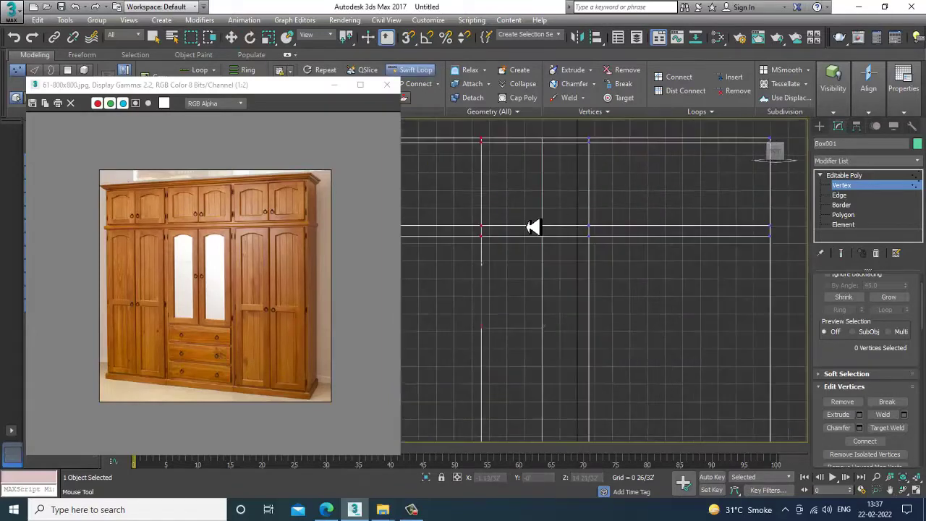
middle_drag(555, 240, 656, 203)
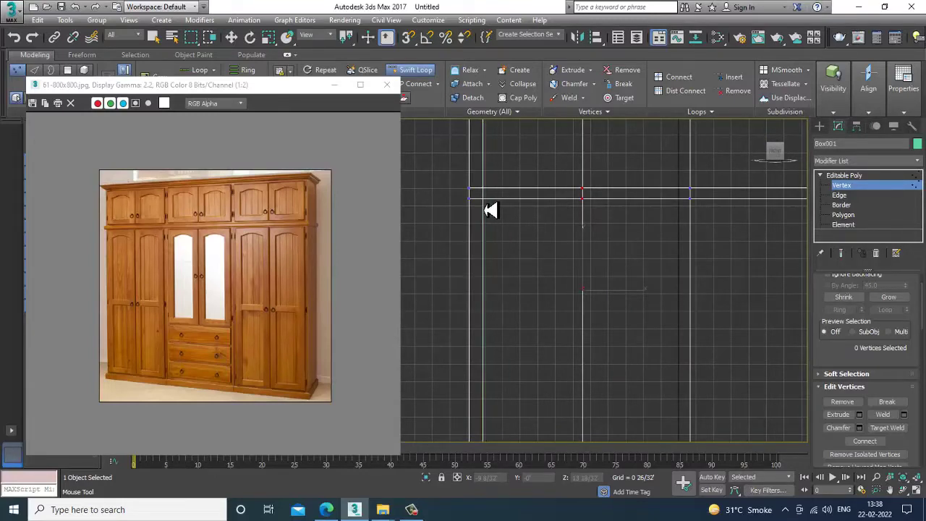
click(491, 209)
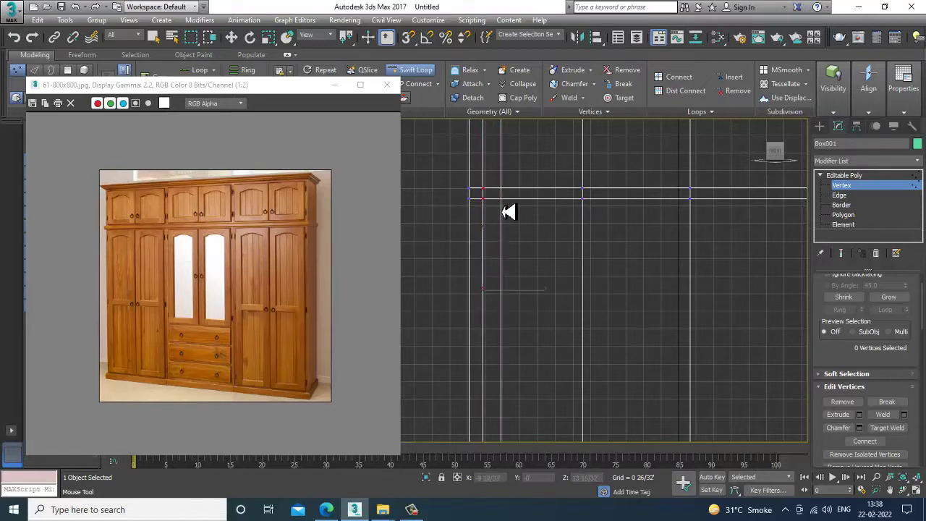
click(531, 210)
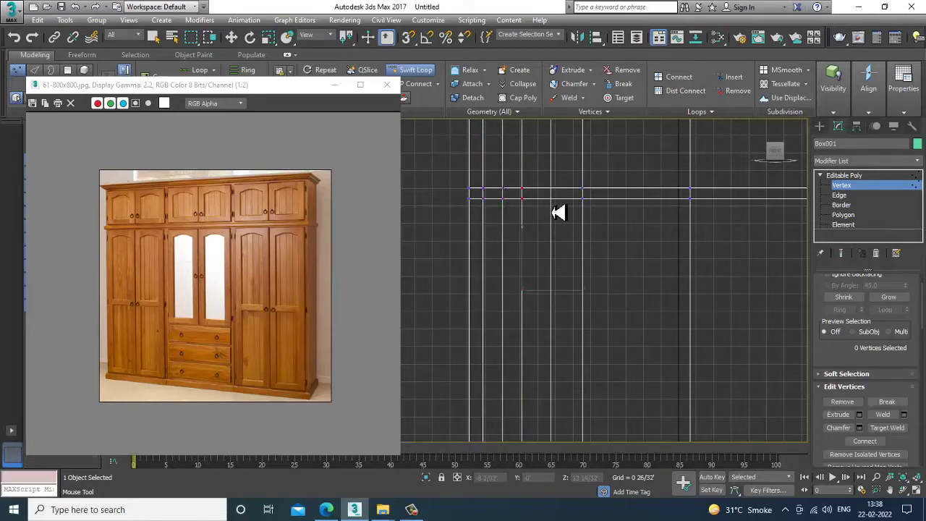
click(553, 213)
right_click(552, 212)
scroll(552, 215, down, 3)
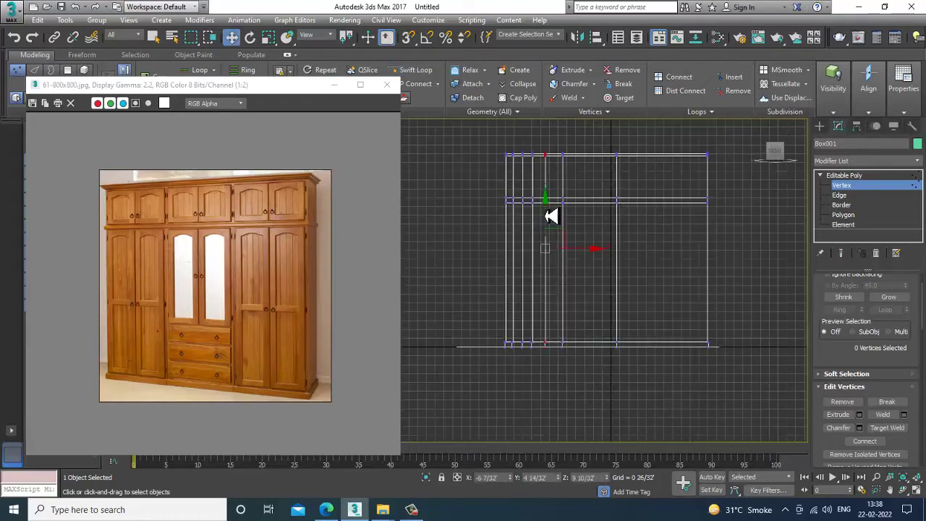
Step: Select the vertices of the four new vertical loops and shift them along X to about -7 12/32' to centre them in the left section
middle_drag(574, 233, 560, 227)
key(1)
key(1)
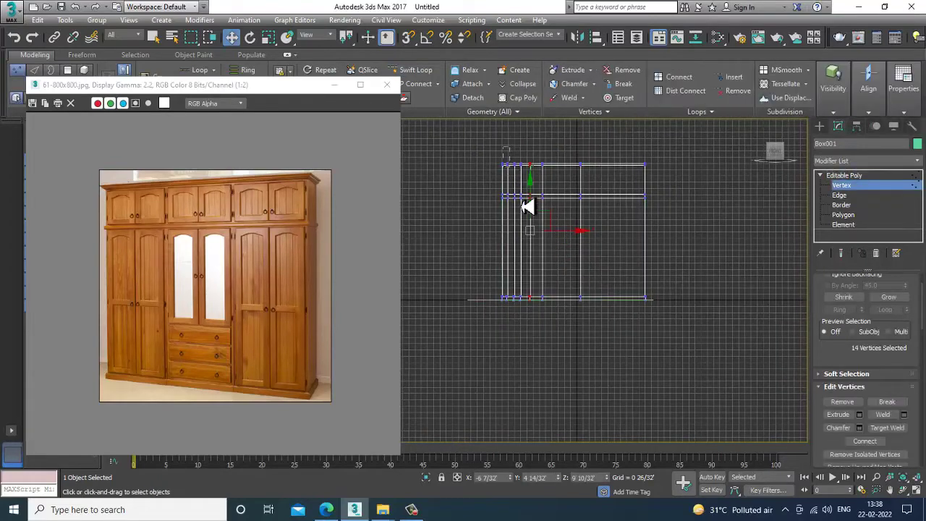
scroll(530, 285, up, 2)
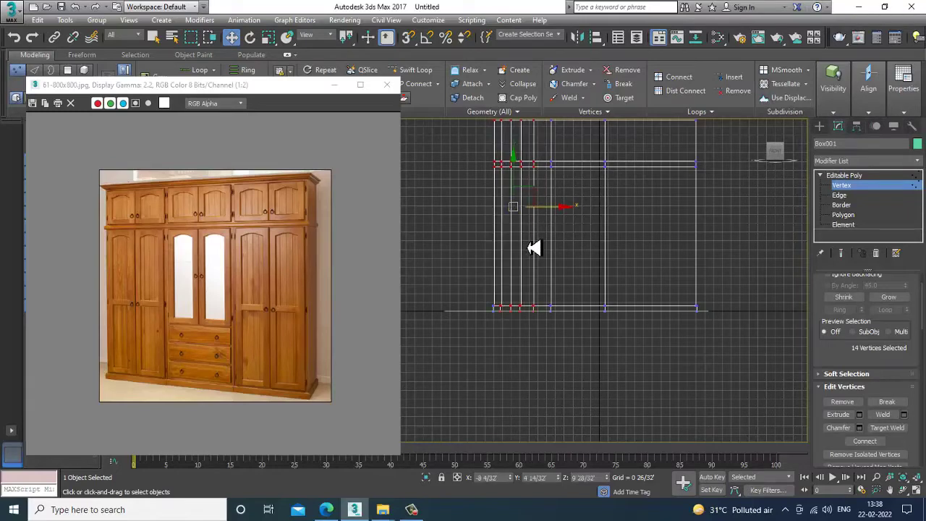
middle_drag(531, 246, 540, 275)
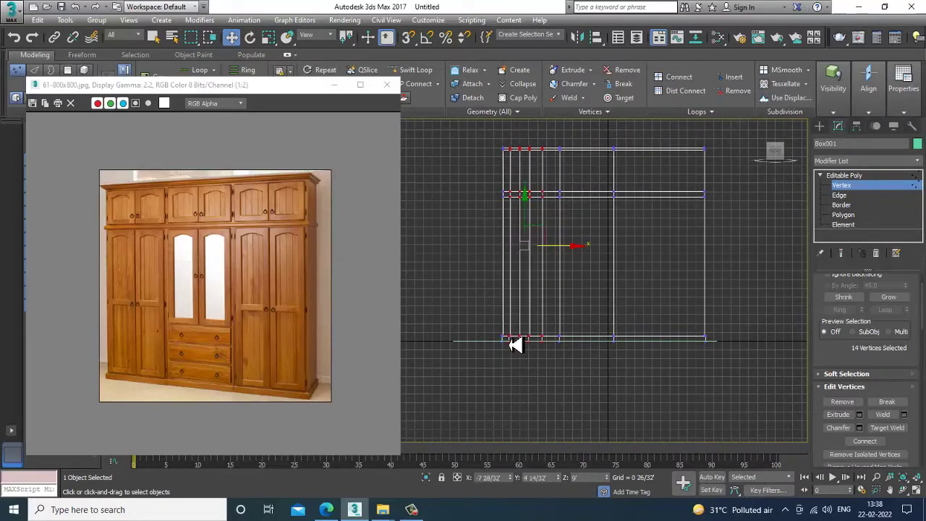
scroll(506, 353, up, 4)
middle_drag(594, 243, 574, 289)
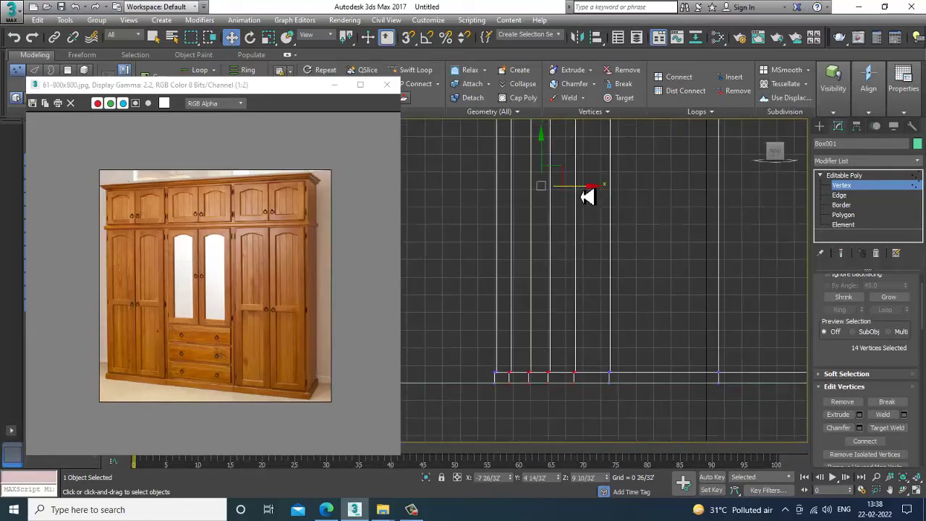
drag(581, 188, 596, 193)
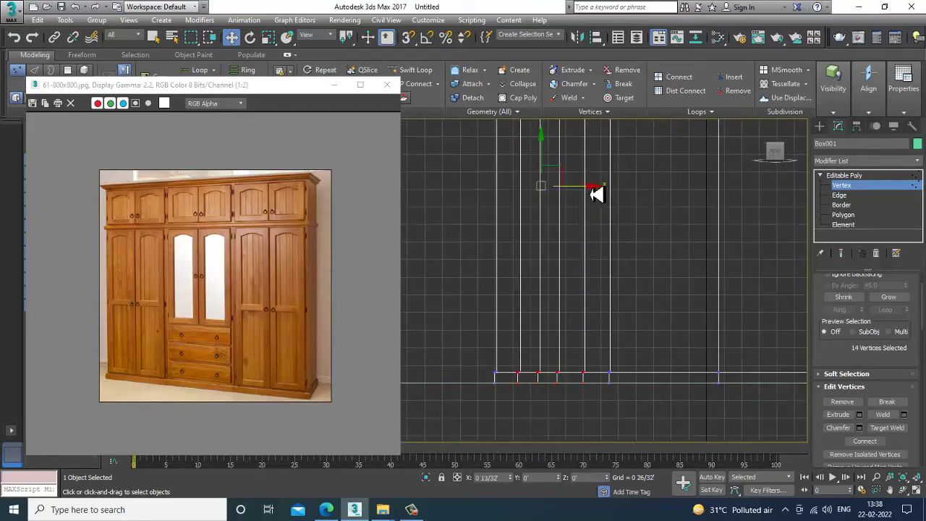
key(alt+w)
key(alt+w)
alt+middle_drag(562, 279, 571, 242)
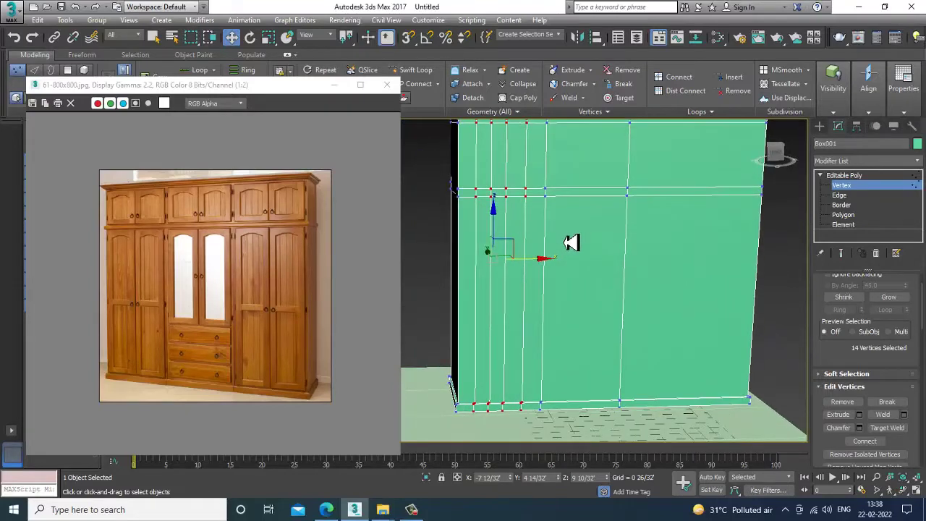
Step: Add a horizontal edge loop with SwiftLoop just below the pair of loops dividing the upper and lower cupboards
scroll(547, 238, up, 2)
scroll(528, 231, down, 2)
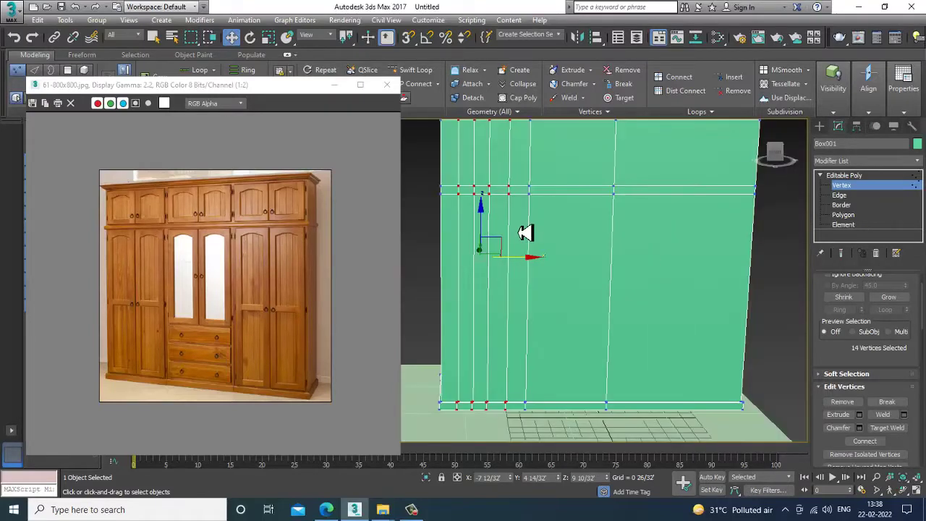
alt+middle_drag(533, 227, 535, 225)
click(419, 73)
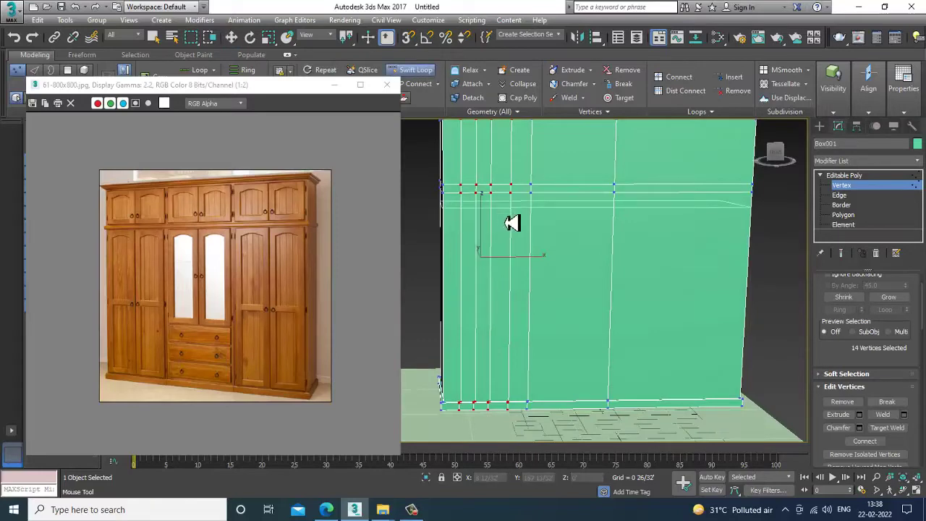
key(w)
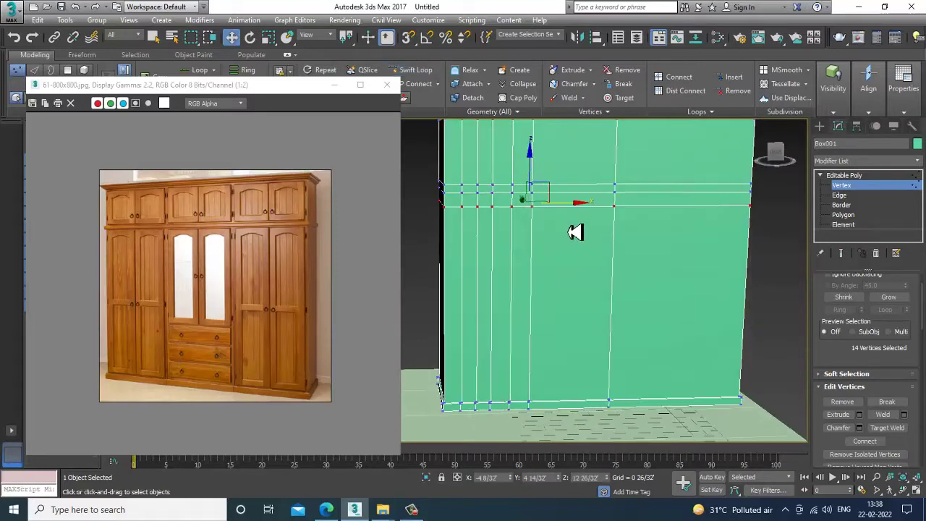
scroll(592, 300, down, 5)
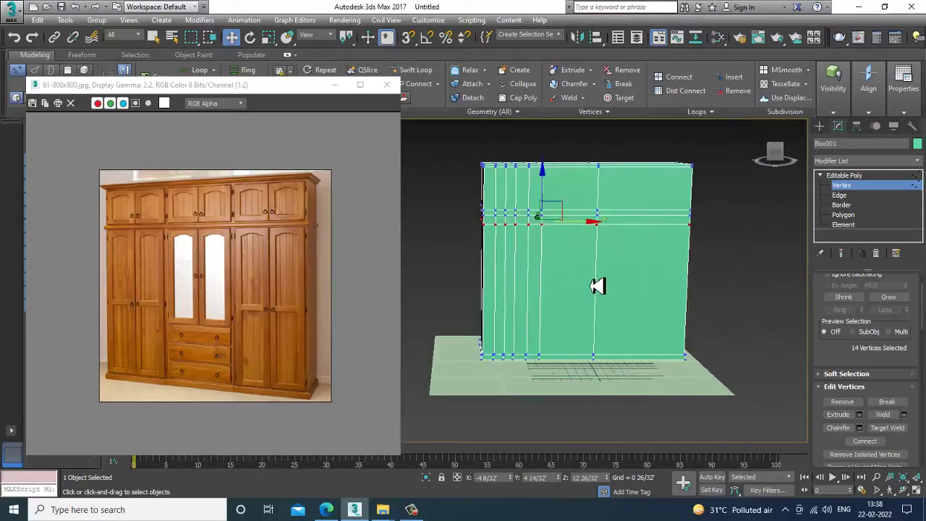
alt+middle_drag(595, 282, 574, 268)
scroll(586, 283, up, 3)
scroll(571, 283, down, 3)
scroll(574, 268, up, 3)
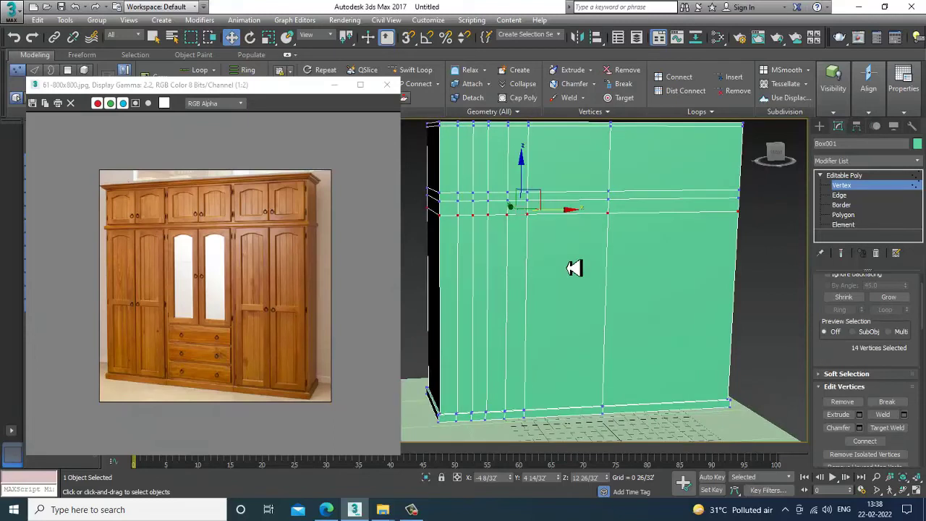
Step: Undo the extra horizontal loop and the four vertical loops in the left section, including their repositioning
key(ctrl+z)
key(ctrl+z)
key(ctrl+z)
key(ctrl+z)
key(ctrl+z)
key(ctrl+z)
key(ctrl+z)
key(ctrl+z)
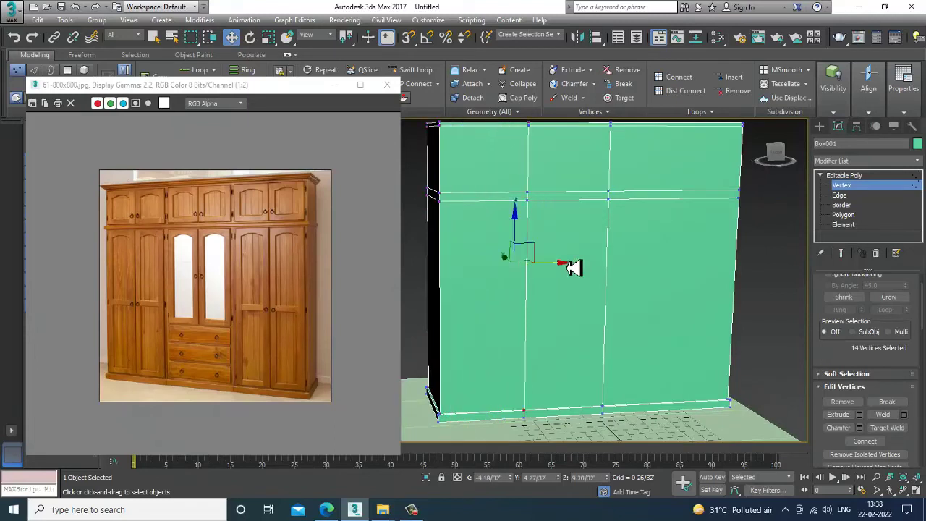
Step: Select the left and middle lower front polygons and inset them By Polygon, increasing the amount to leave a frame around each door panel
click(843, 215)
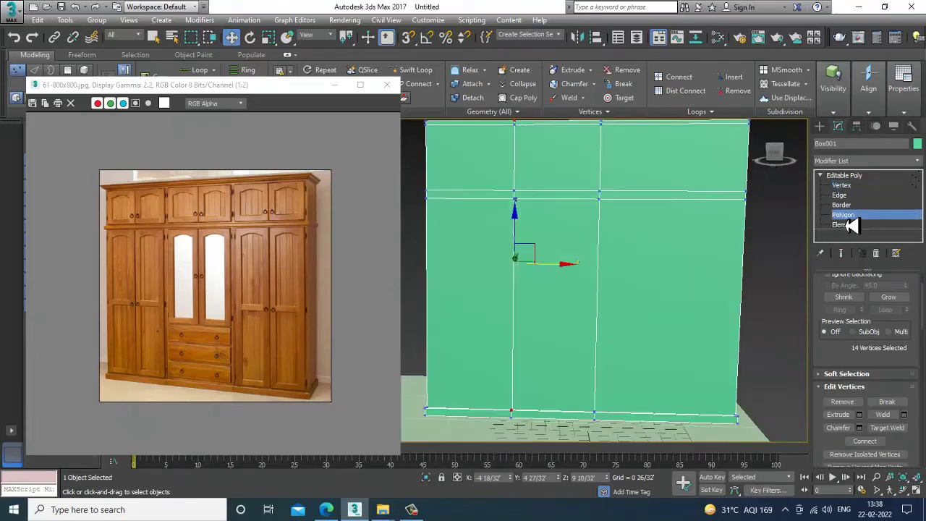
click(458, 260)
alt+middle_drag(568, 269, 594, 294)
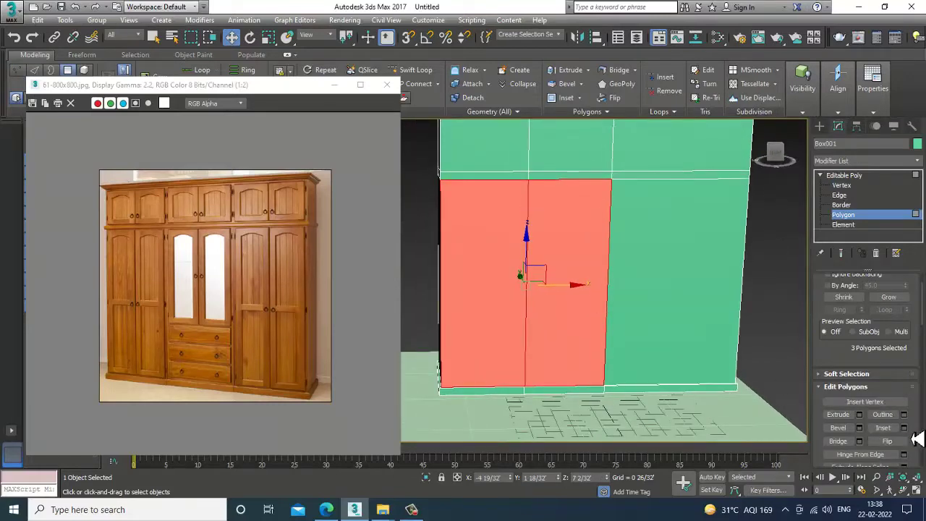
click(904, 427)
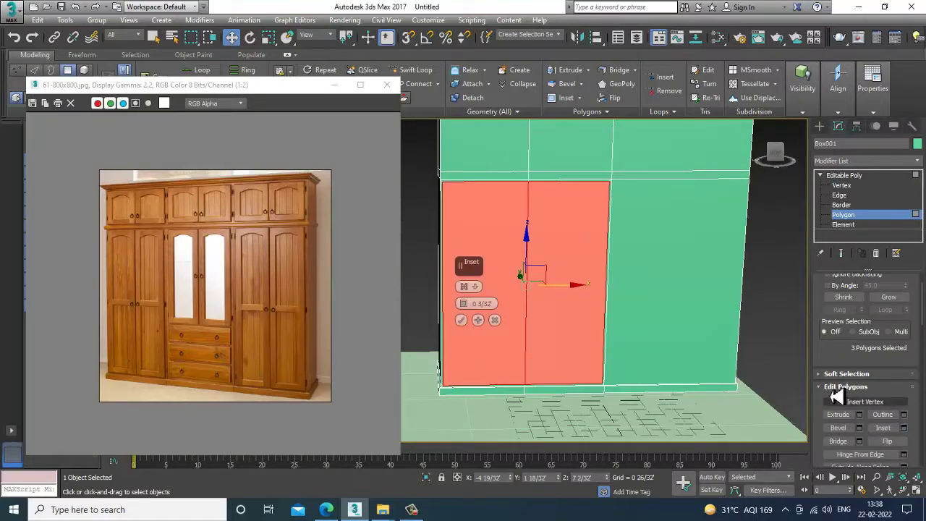
click(468, 286)
click(510, 308)
alt+middle_drag(510, 308, 477, 307)
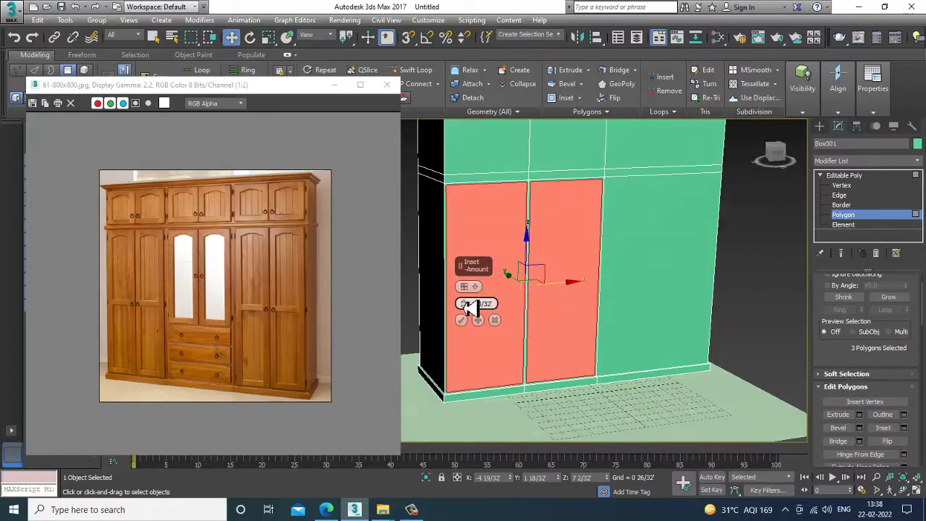
drag(469, 306, 467, 301)
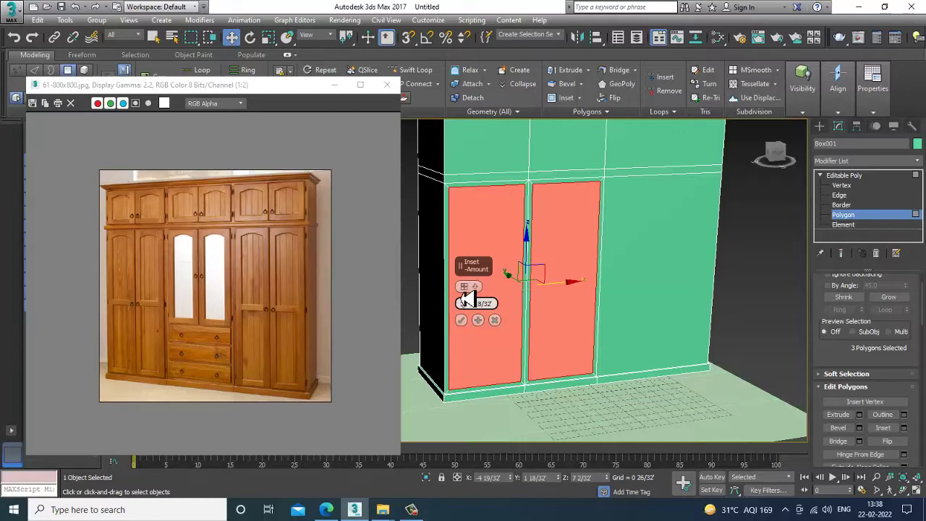
drag(466, 299, 466, 295)
click(461, 320)
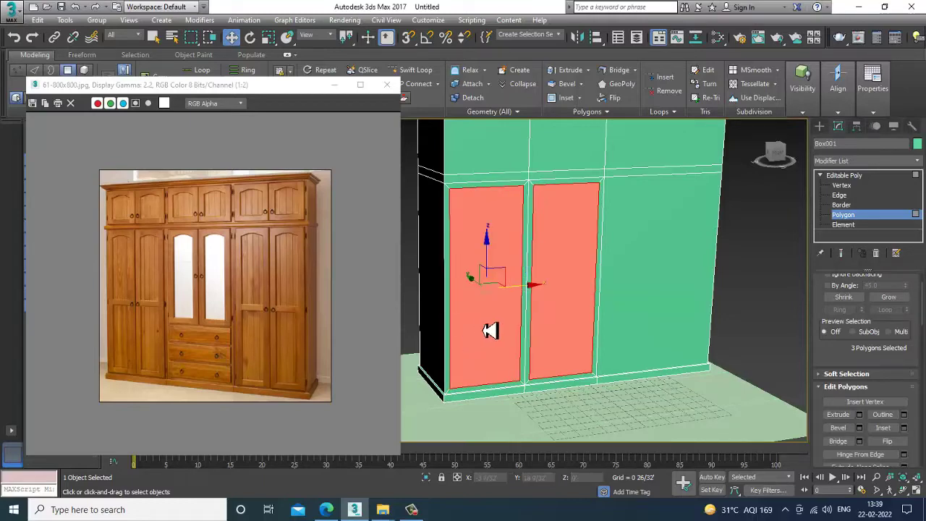
Step: Select the vertices of the cabinet's upper section, including the tops of the inset panels, and raise them along Z to about 18'
alt+middle_drag(490, 331, 579, 311)
scroll(588, 297, down, 4)
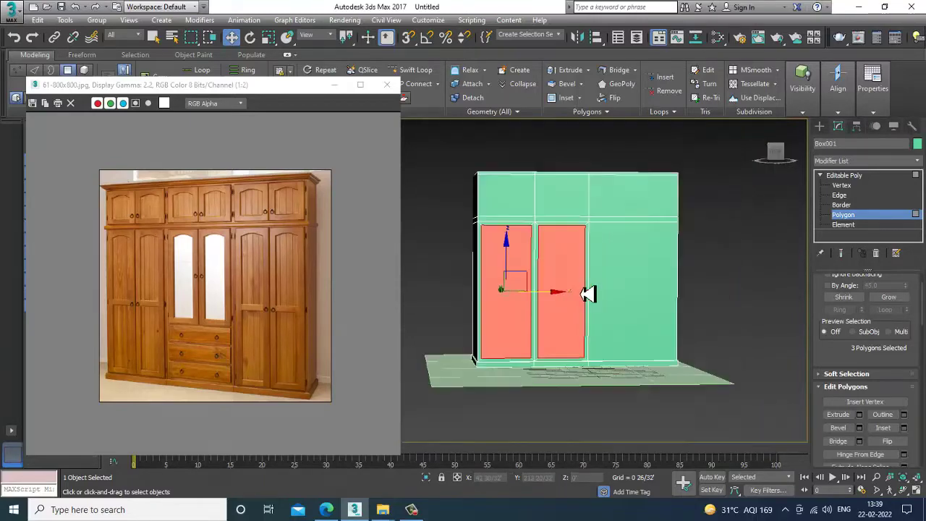
scroll(592, 302, up, 2)
key(1)
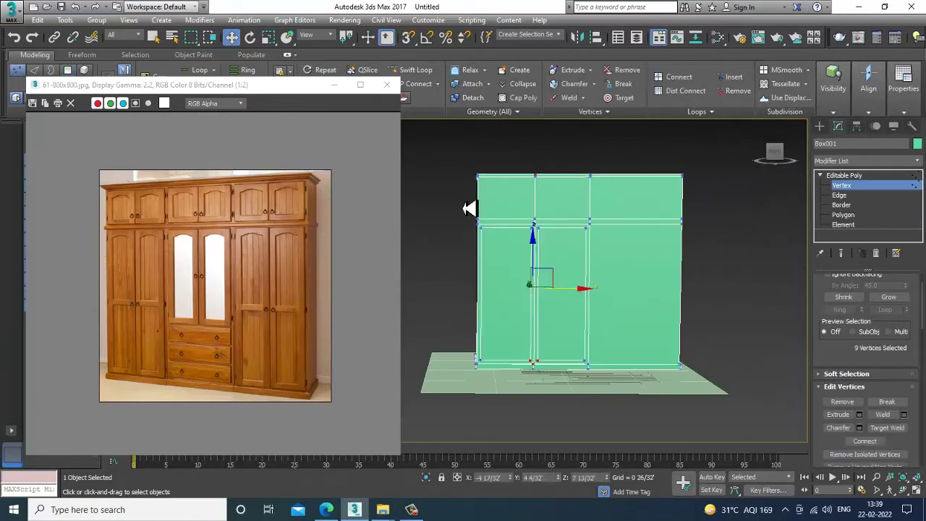
drag(476, 174, 714, 237)
drag(576, 178, 585, 149)
Step: Add a horizontal SwiftLoop near the top of the lower door panels and three vertical loops through the left panel
scroll(557, 289, up, 3)
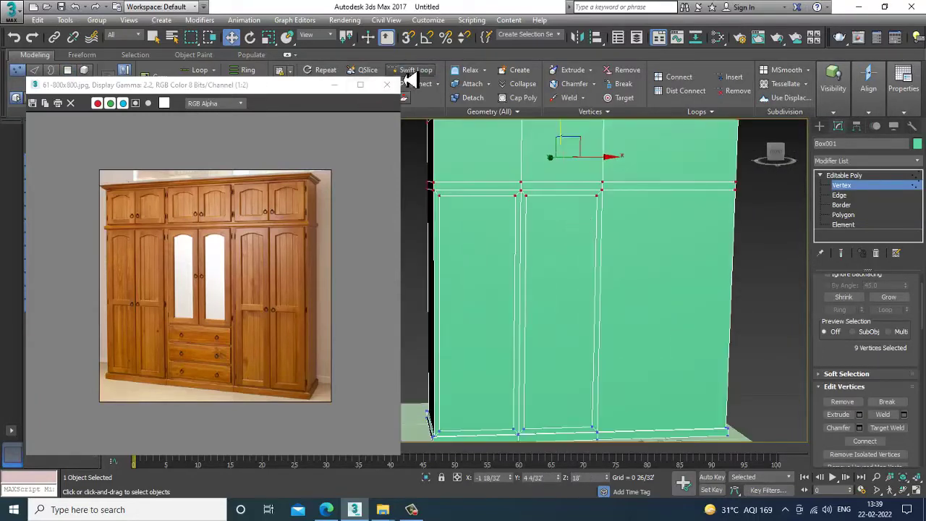
click(410, 70)
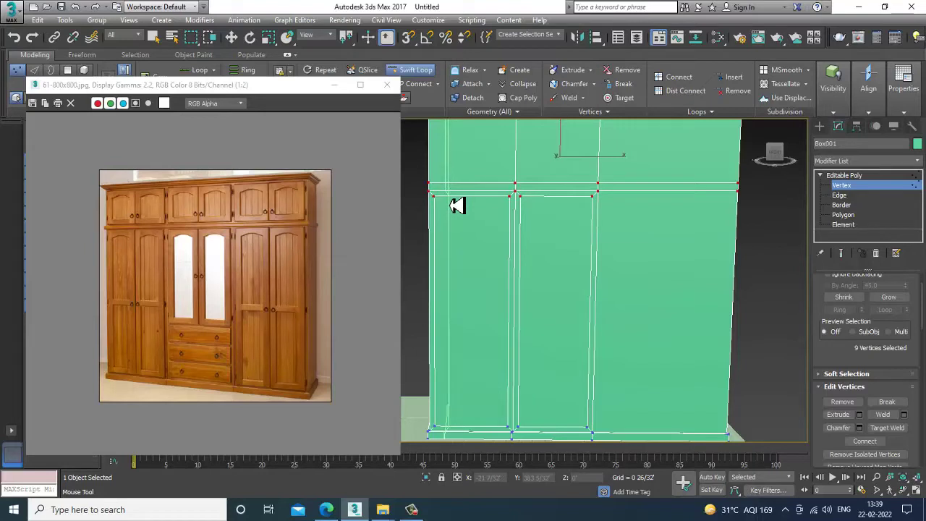
click(452, 209)
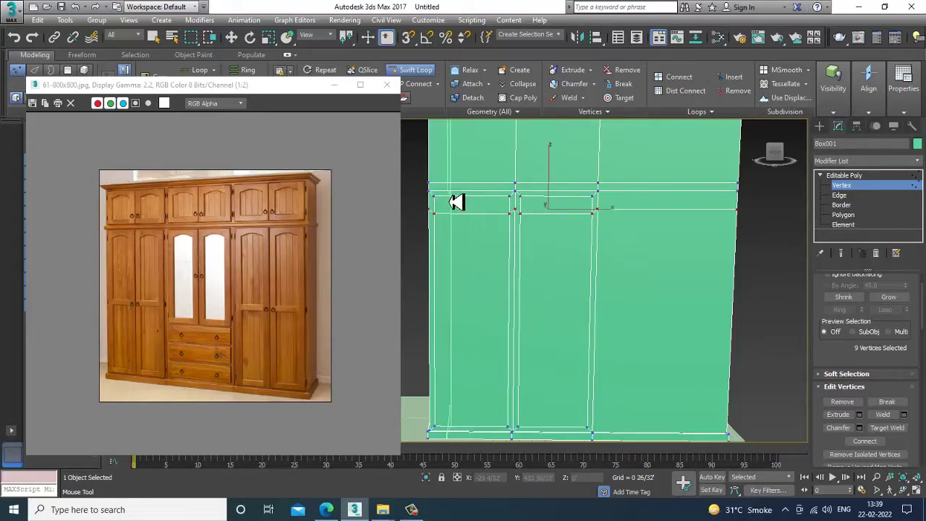
click(470, 201)
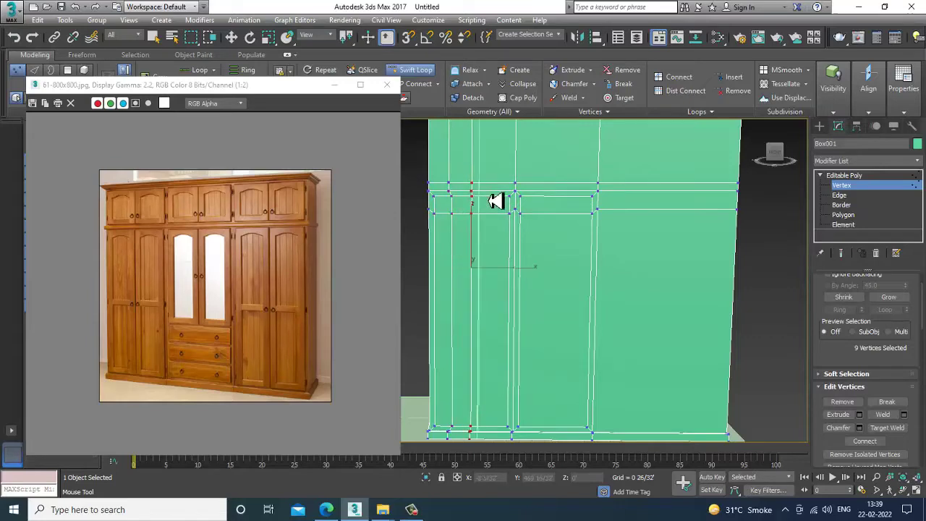
click(496, 201)
key(w)
Step: Raise the inner vertices along the left door panel's new top edge to shape it into an arch
scroll(538, 228, up, 3)
key(1)
middle_drag(536, 242, 601, 246)
key(1)
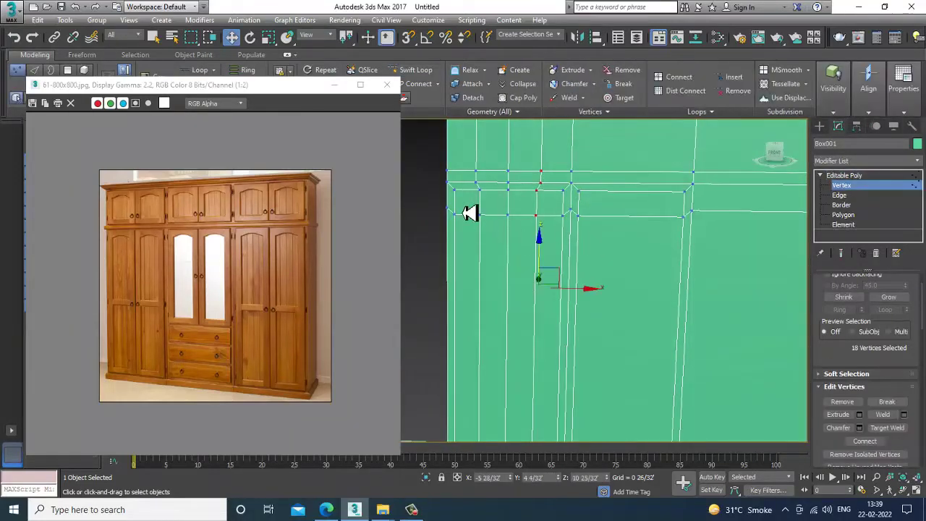
drag(555, 238, 550, 227)
mouse_move(512, 189)
mouse_down()
mouse_move(521, 186)
mouse_move(523, 209)
mouse_move(518, 183)
mouse_up()
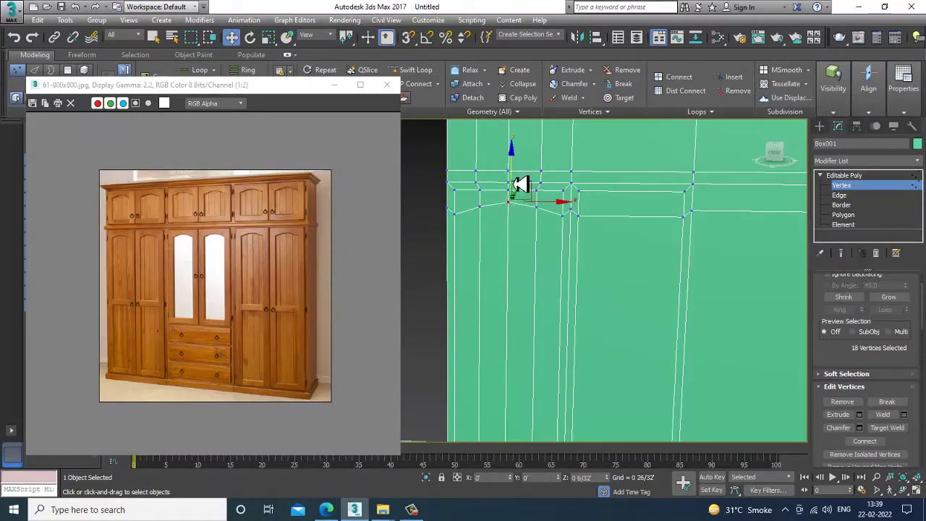
Step: Add three vertical edge loops through the middle lower door panel with SwiftLoop
alt+middle_drag(521, 185, 537, 222)
click(412, 69)
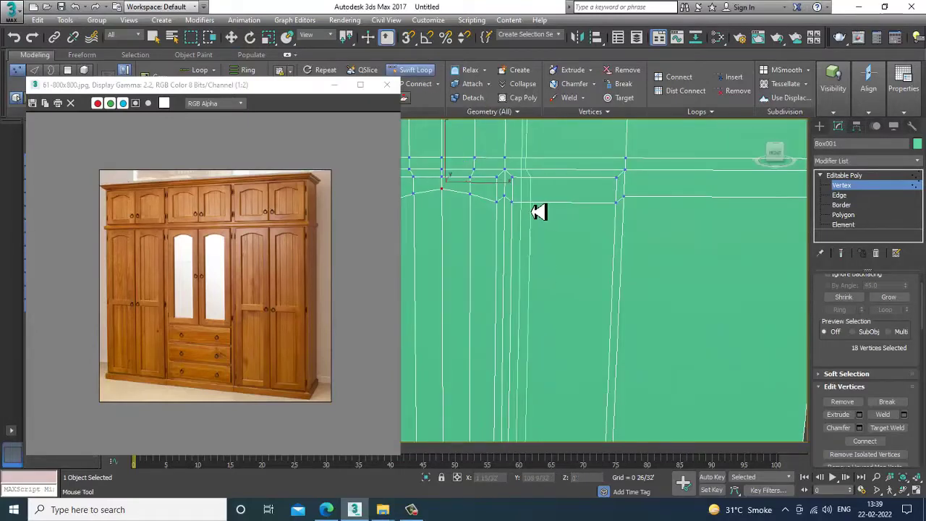
scroll(564, 215, down, 4)
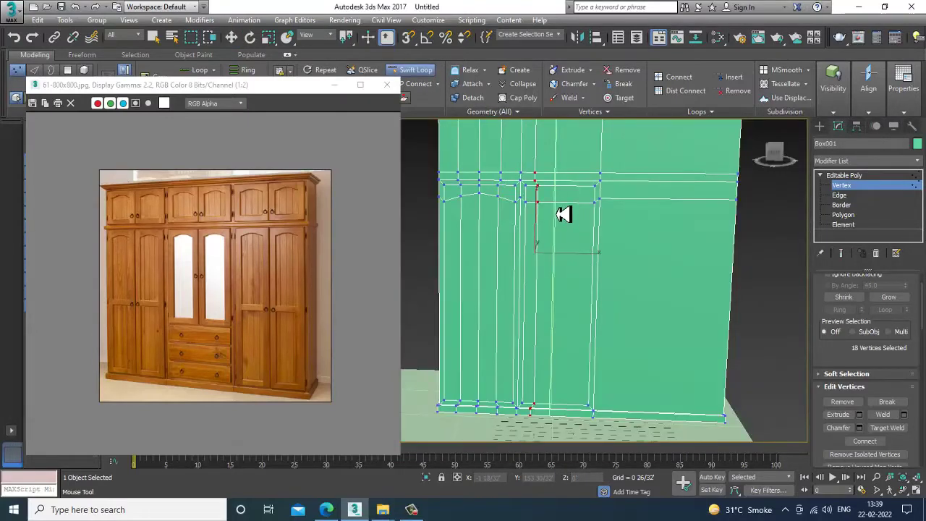
click(563, 215)
click(568, 210)
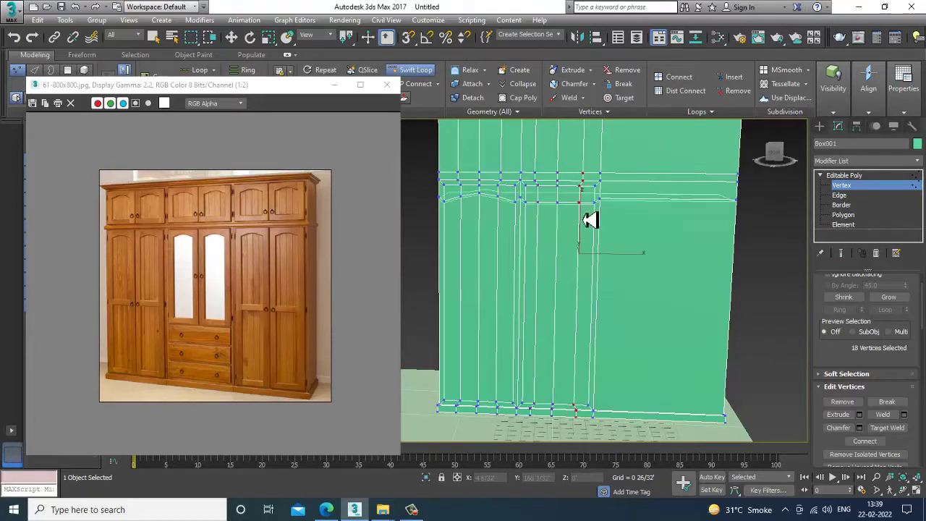
key(w)
Step: Raise the inner vertices along the middle door panel's top edge into a matching arch and check it in the Front view
scroll(600, 230, up, 2)
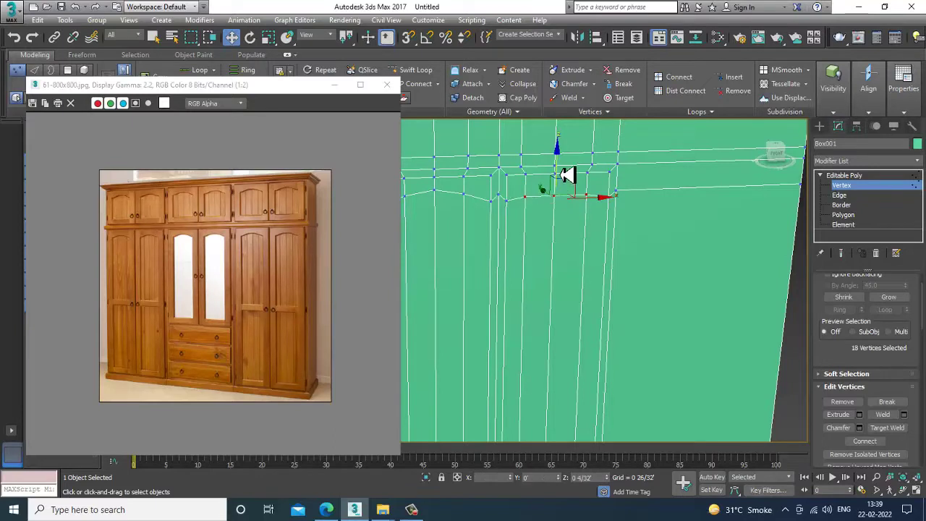
drag(568, 174, 568, 202)
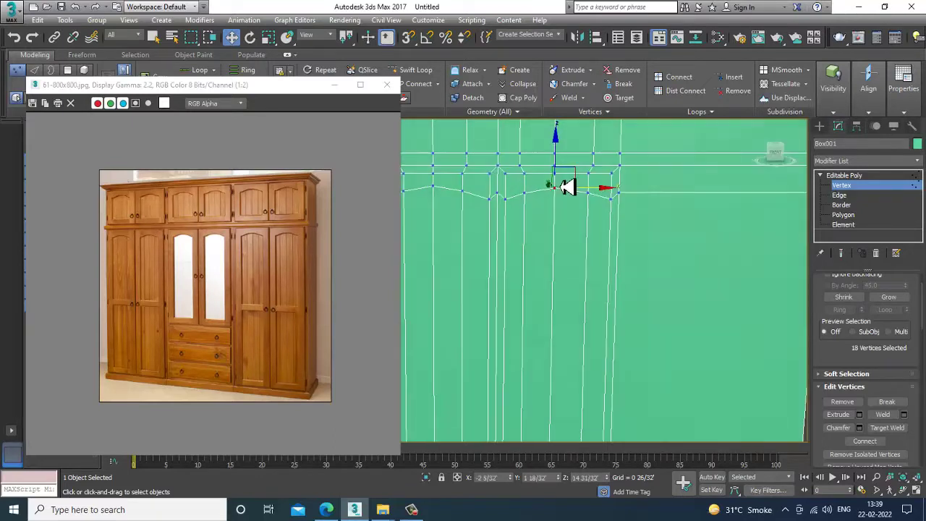
key(alt+w)
key(alt+w)
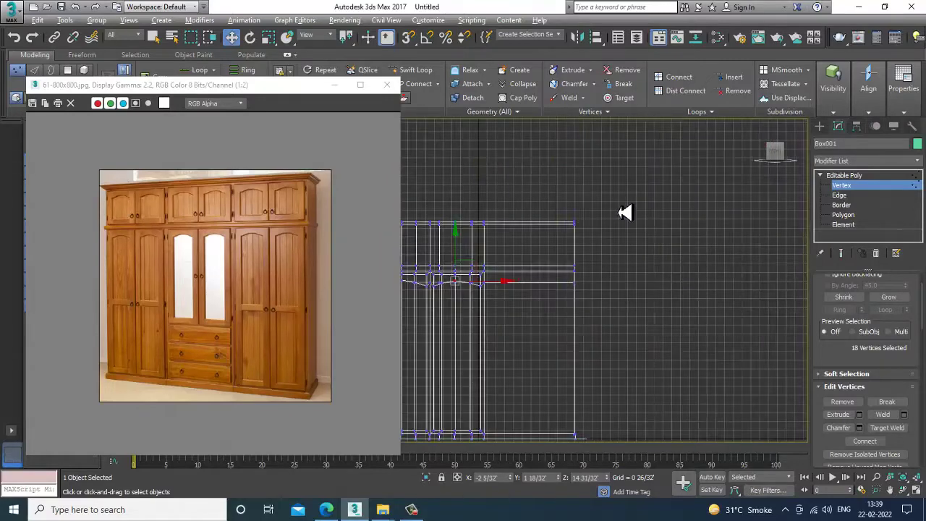
scroll(624, 209, up, 5)
scroll(610, 293, up, 3)
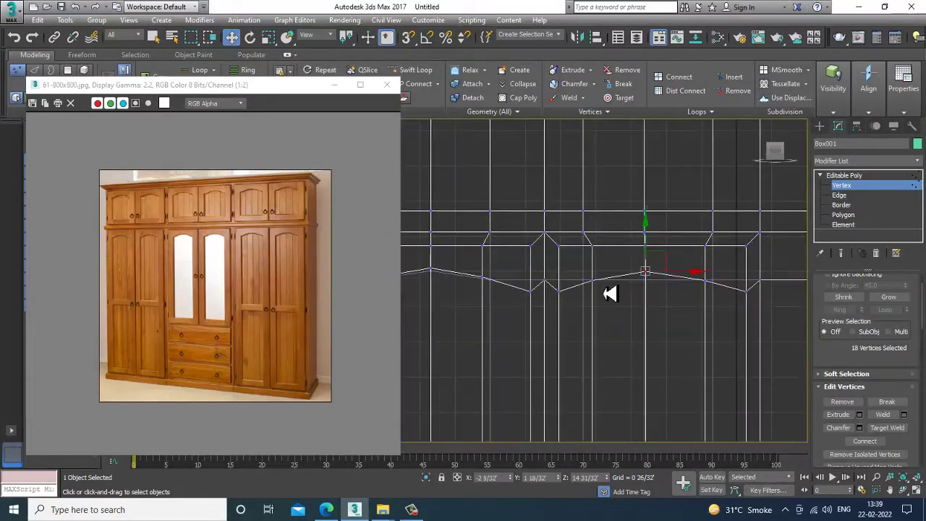
key(alt+w)
right_click(703, 350)
key(alt+w)
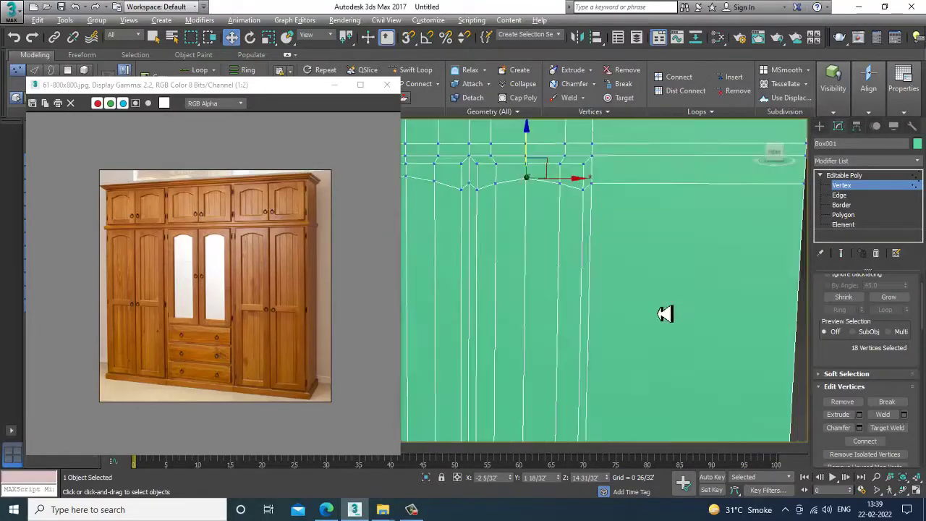
Step: Add a horizontal SwiftLoop across the cabinet about halfway up the lower doors
alt+middle_drag(665, 314, 618, 292)
scroll(652, 306, down, 3)
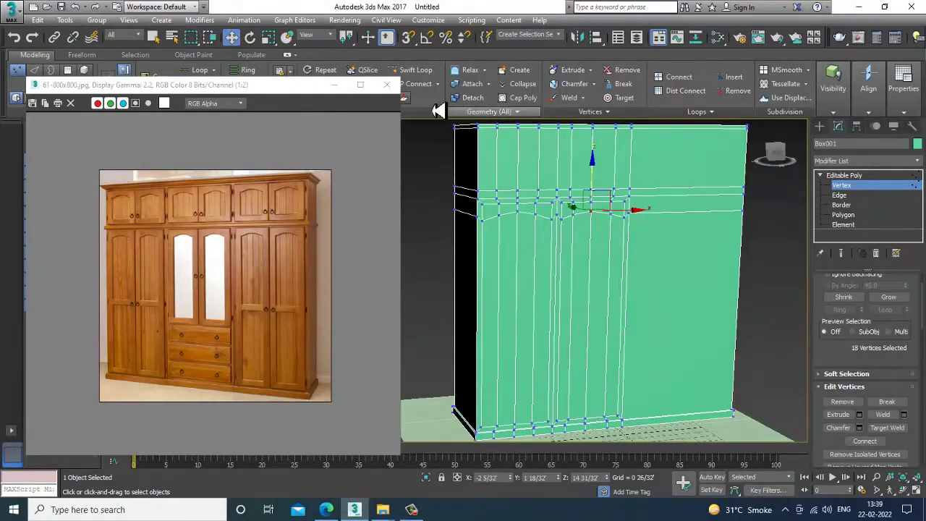
click(413, 69)
middle_drag(647, 400, 672, 381)
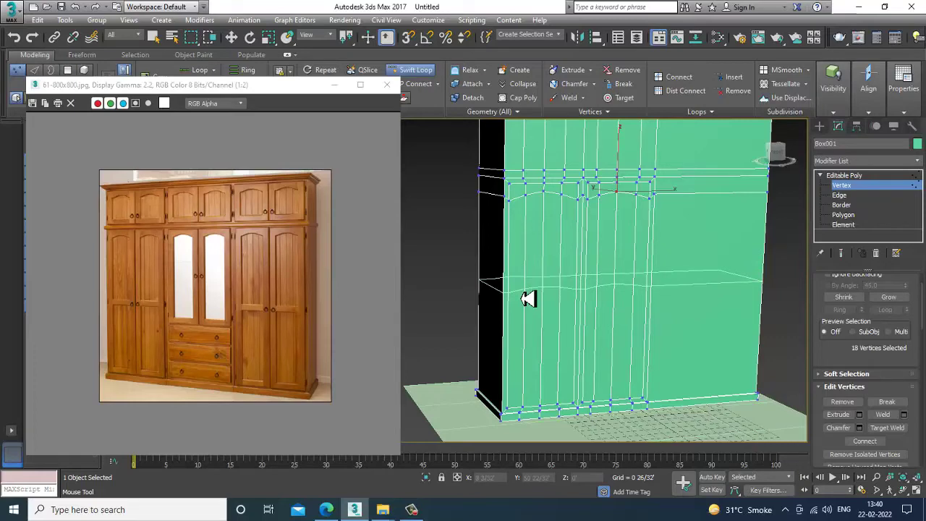
click(581, 292)
Step: Select the vertices of the mid-height loop in the Front view and scale them vertically into a straight line
key(alt+w)
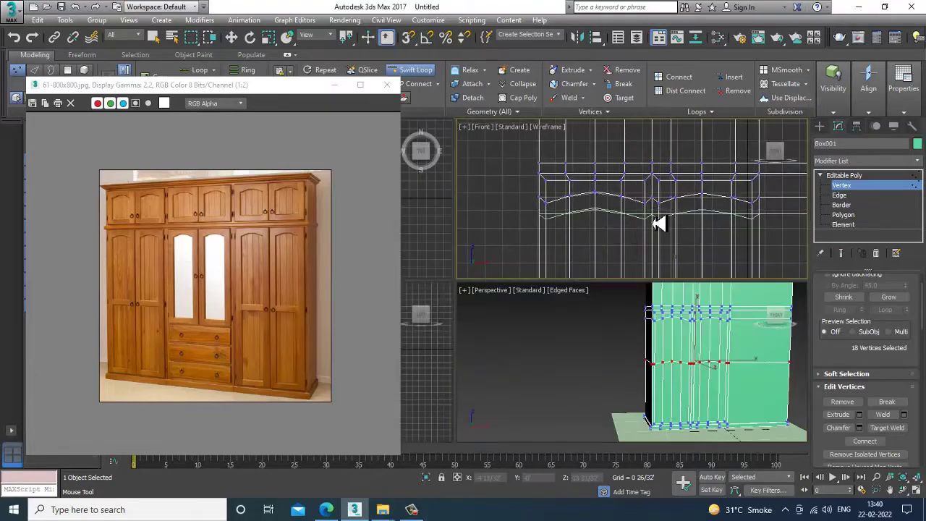
key(w)
scroll(653, 238, down, 2)
key(1)
key(alt+w)
middle_drag(631, 289, 606, 198)
scroll(603, 203, down, 5)
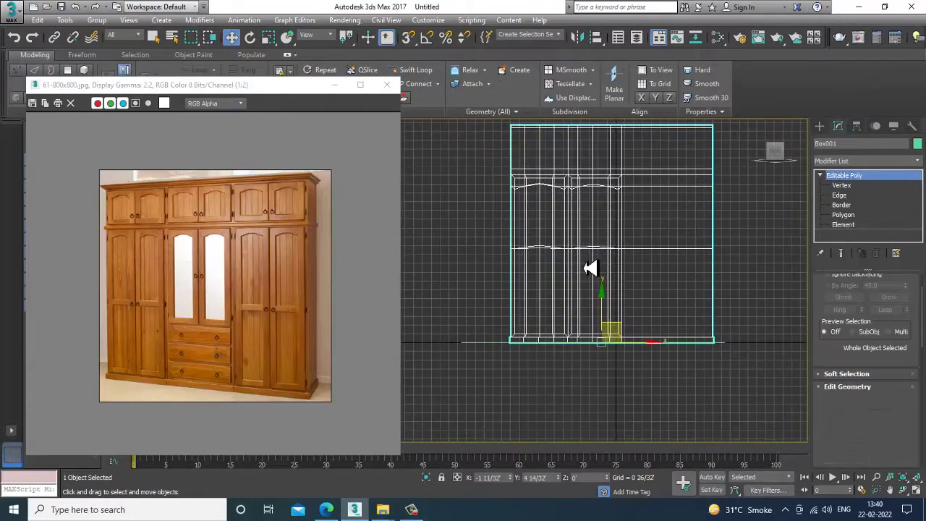
key(1)
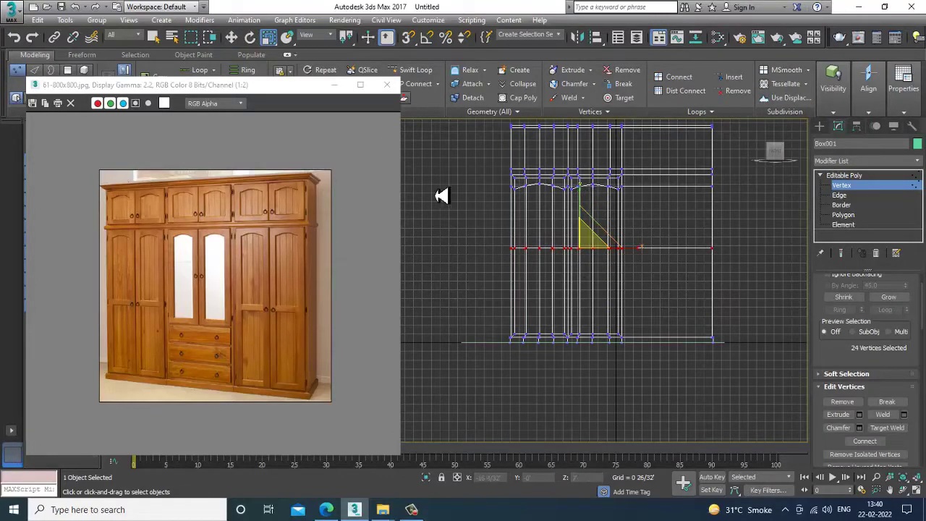
Step: Add a second straight horizontal SwiftLoop just below the mid-height loop to form the doors' middle rail
click(427, 73)
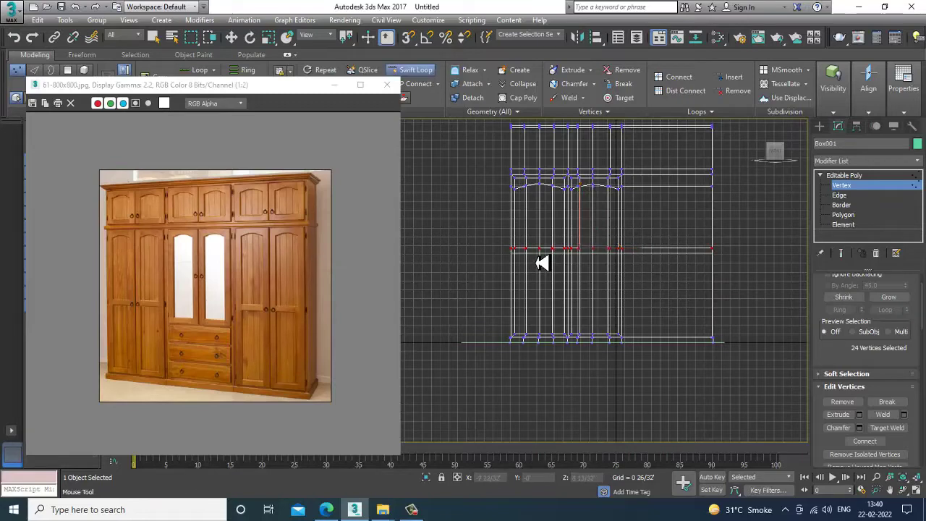
click(538, 258)
right_click(537, 259)
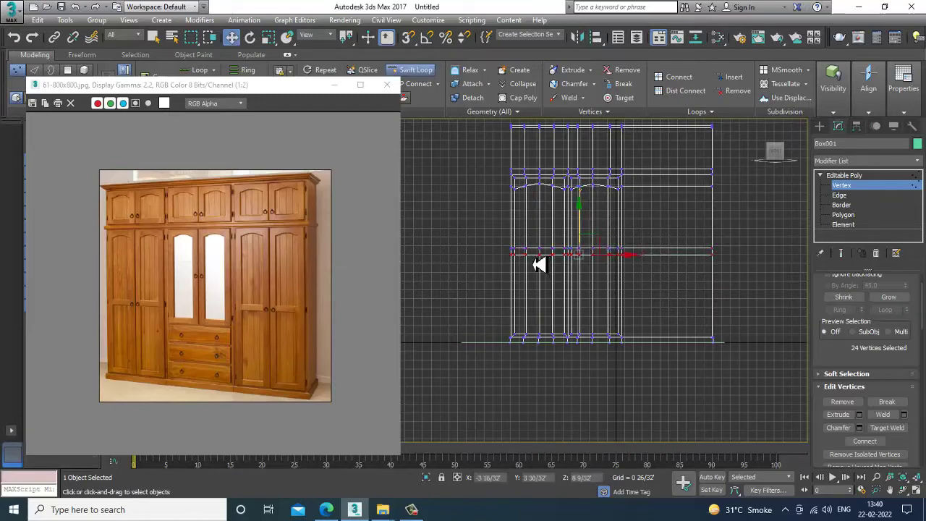
middle_drag(664, 269, 641, 269)
key(alt+w)
middle_click(713, 374)
key(alt+w)
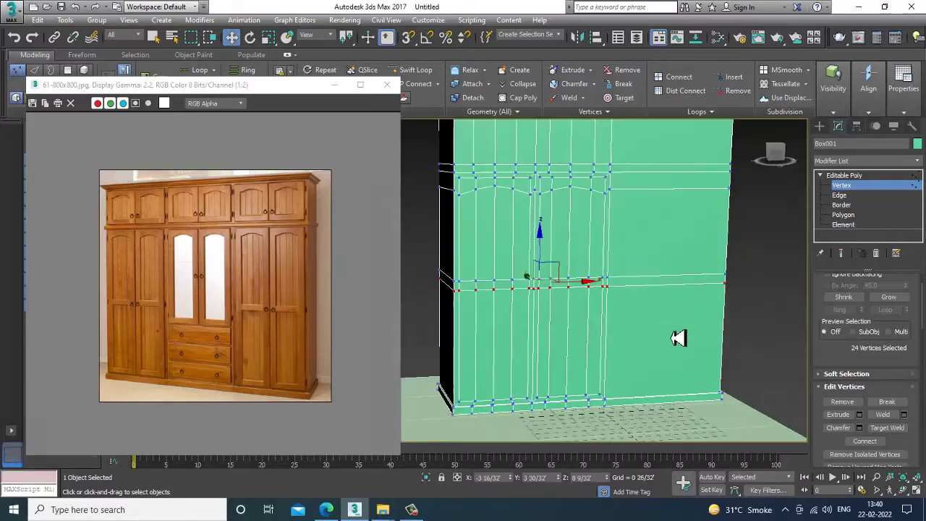
Step: Select the panel polygons above and below the middle rail on both the left and middle lower doors
alt+middle_drag(680, 337, 616, 314)
scroll(612, 318, up, 3)
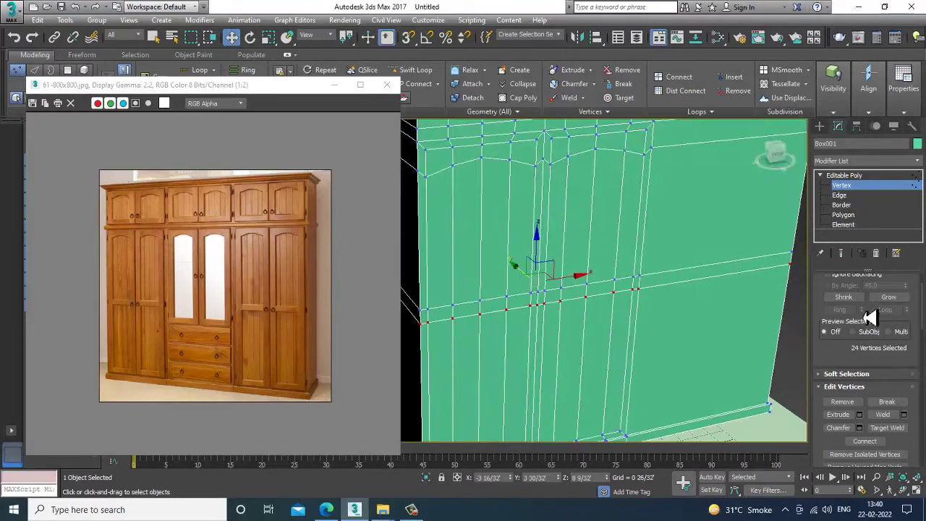
click(844, 216)
click(441, 224)
ctrl+click(467, 221)
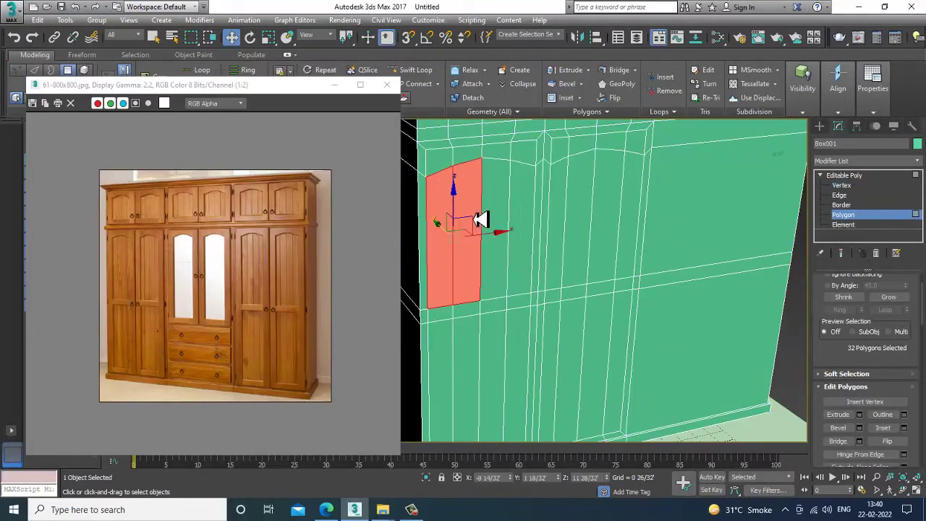
ctrl+click(495, 220)
drag(522, 220, 532, 235)
middle_drag(547, 247, 558, 236)
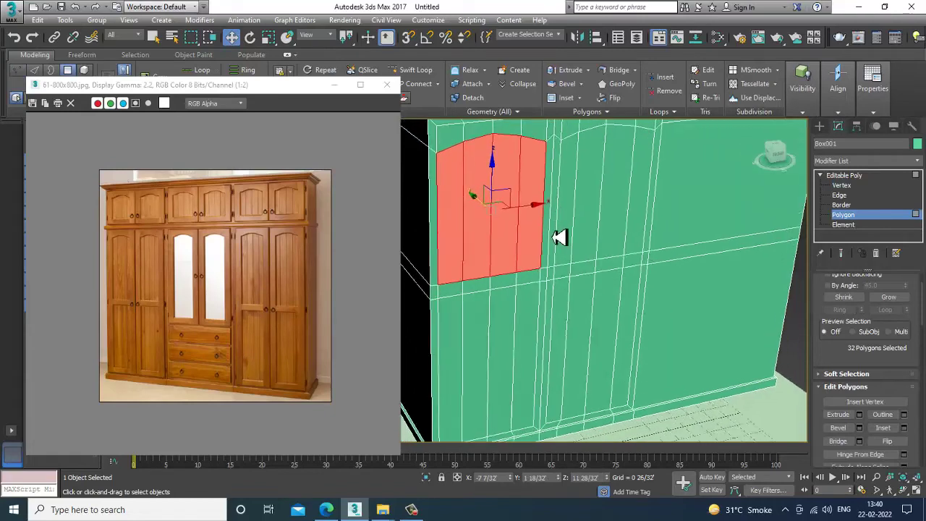
ctrl+drag(451, 343, 531, 337)
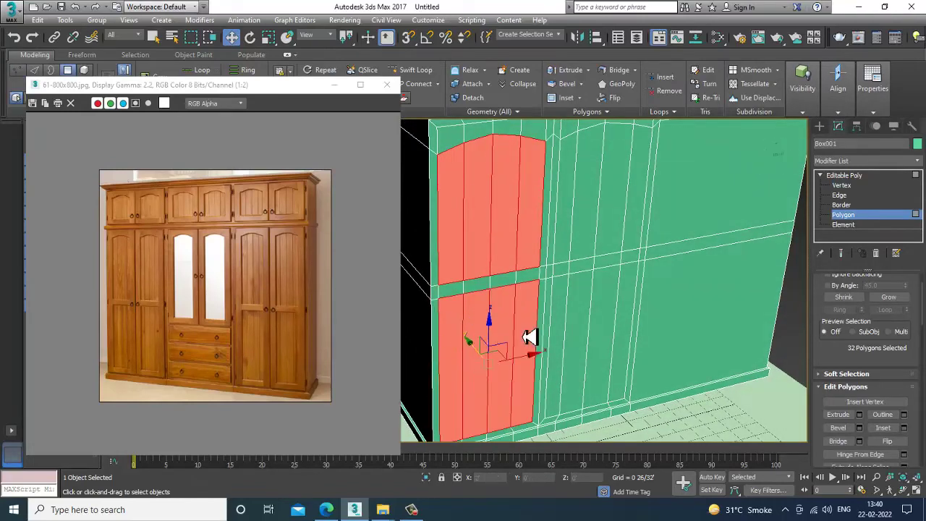
alt+middle_drag(531, 337, 571, 328)
mouse_move(570, 237)
ctrl+mouse_down()
mouse_move(585, 242)
mouse_move(607, 229)
ctrl+mouse_up()
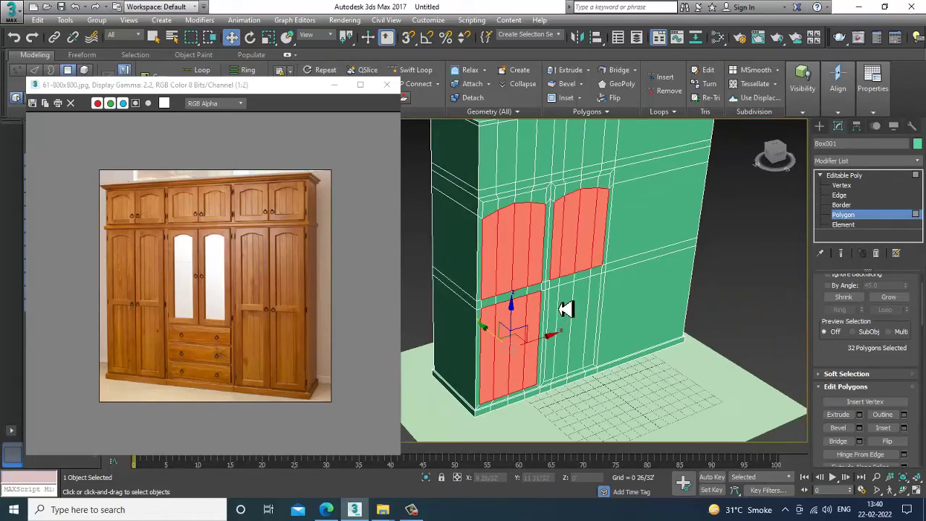
ctrl+drag(566, 309, 607, 309)
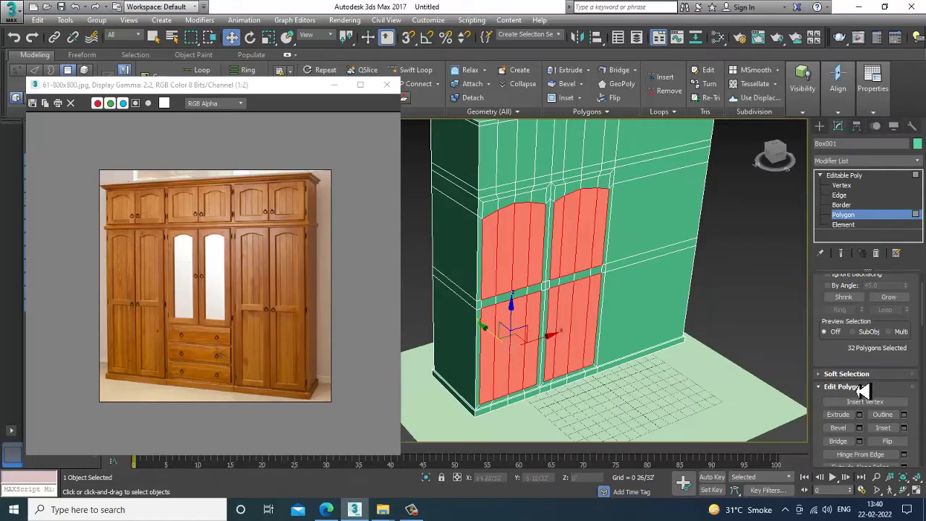
Step: Extrude the selected door panel polygons inward with a height of -0 8/32' and clear the selection
click(859, 415)
alt+middle_drag(645, 304, 673, 302)
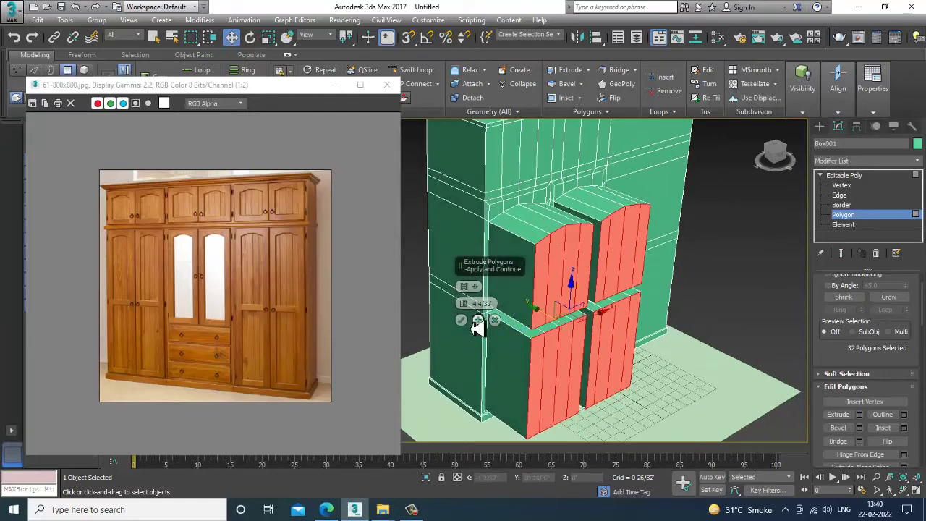
drag(467, 304, 532, 18)
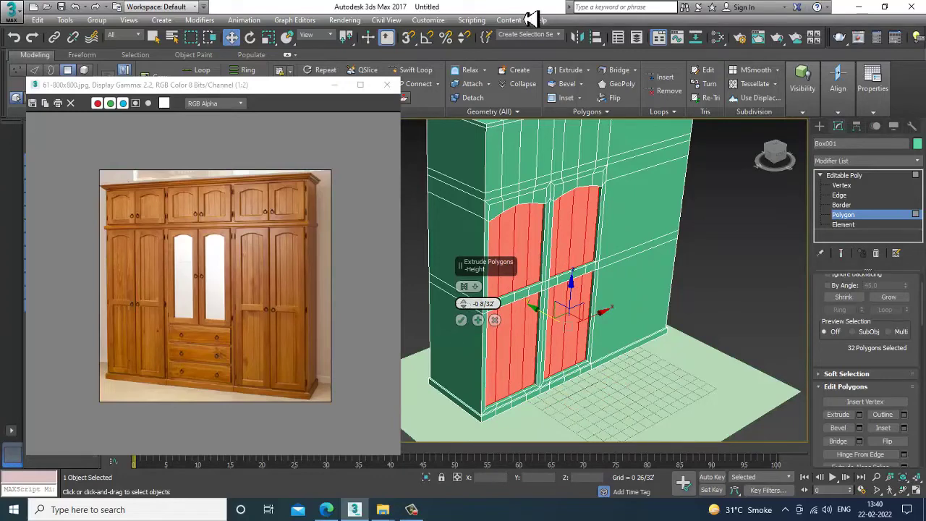
drag(529, 15, 486, 6)
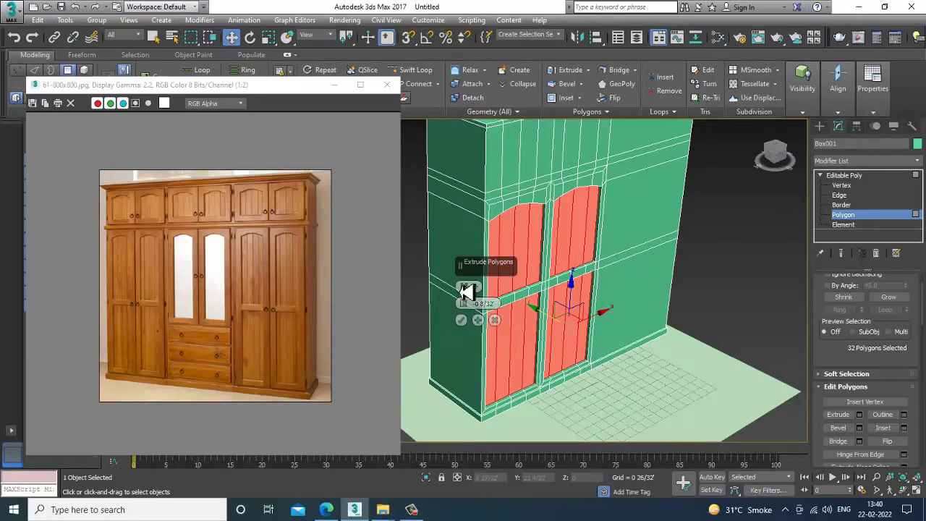
click(460, 320)
click(761, 271)
Step: Add a horizontal SwiftLoop around the wardrobe just below its top edge for the upper doors' top rail
alt+middle_drag(761, 270, 614, 275)
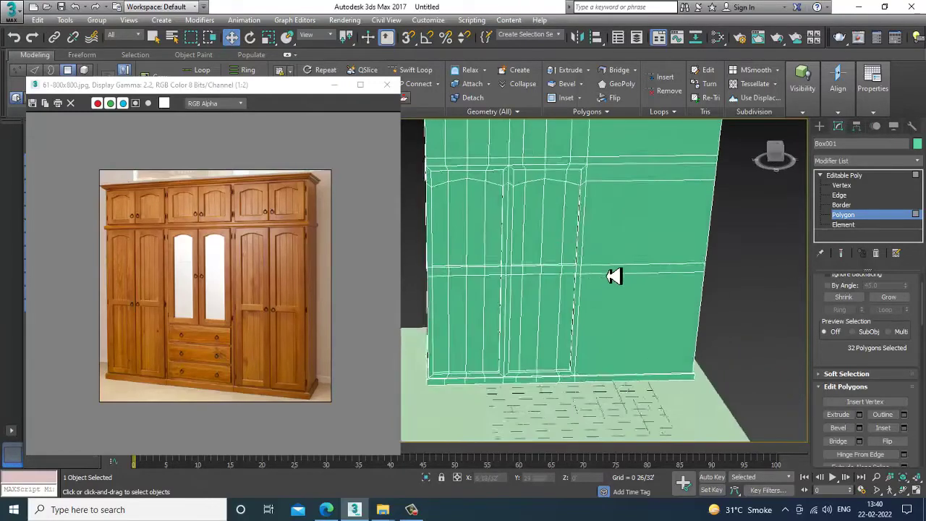
scroll(569, 253, down, 5)
alt+middle_drag(568, 254, 555, 232)
scroll(580, 248, up, 3)
scroll(565, 249, up, 3)
scroll(557, 238, up, 5)
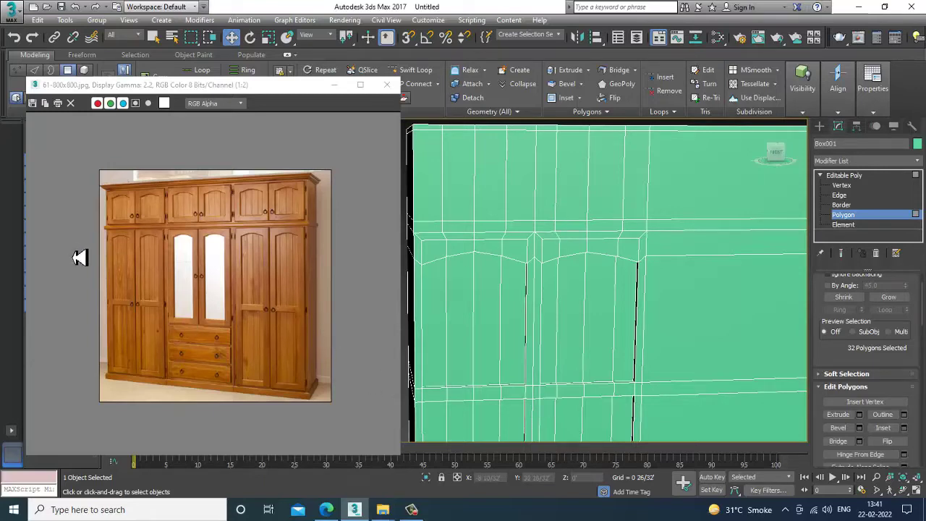
alt+middle_drag(555, 259, 620, 220)
scroll(621, 221, up, 3)
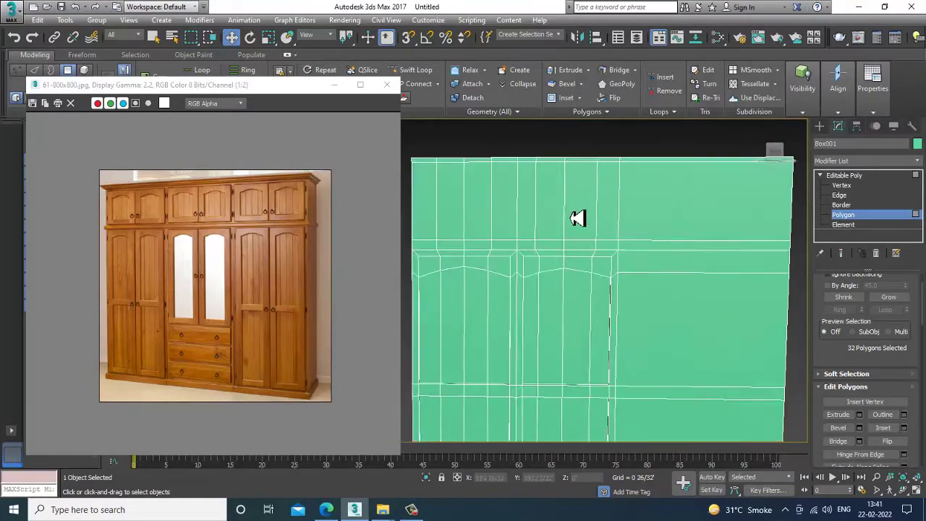
click(416, 69)
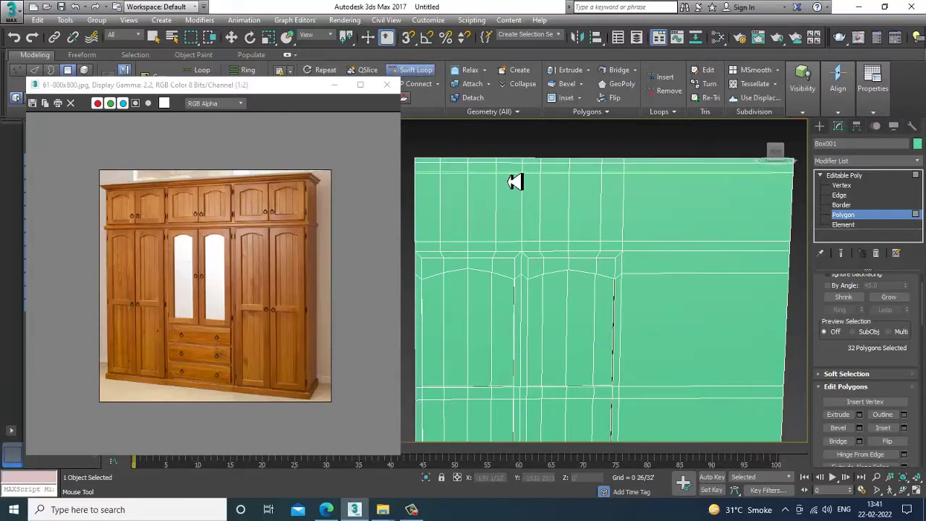
alt+middle_drag(515, 181, 450, 209)
key(w)
Step: Raise the three inner vertices of the left upper door's top loop into an arch, with the centre vertex highest
scroll(529, 210, up, 3)
key(1)
scroll(585, 242, down, 3)
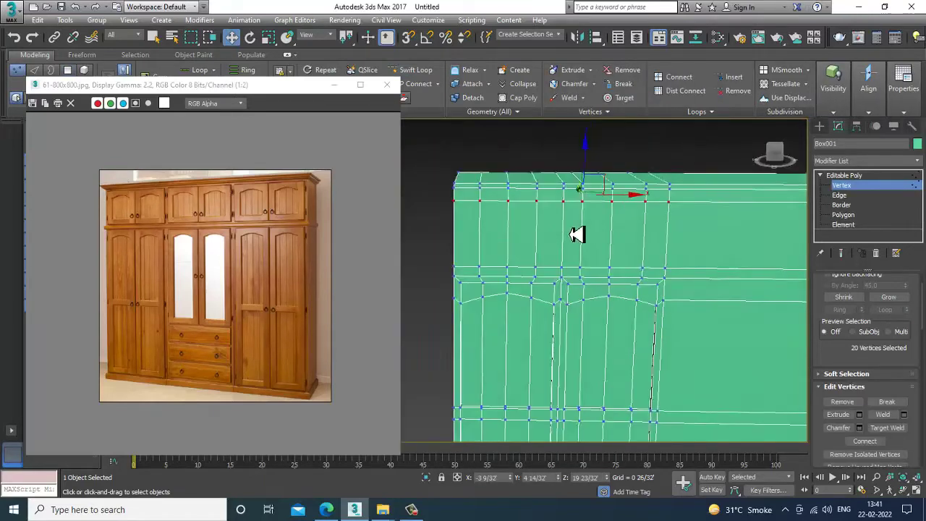
middle_drag(510, 229, 540, 231)
scroll(540, 230, up, 3)
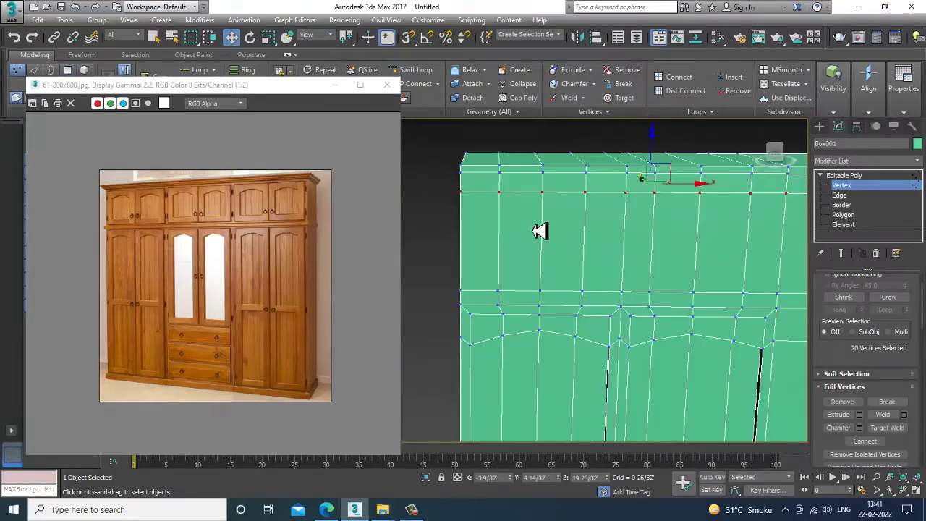
click(500, 193)
ctrl+click(542, 194)
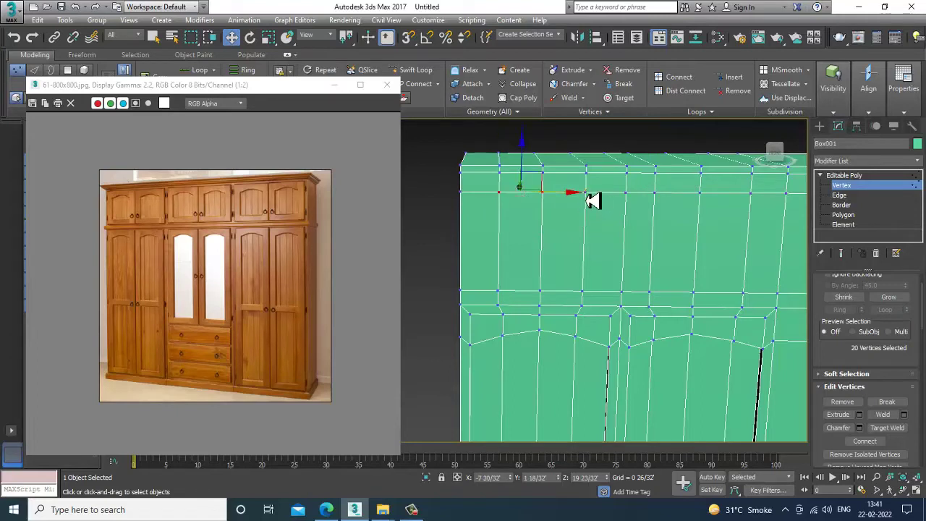
drag(550, 164, 548, 152)
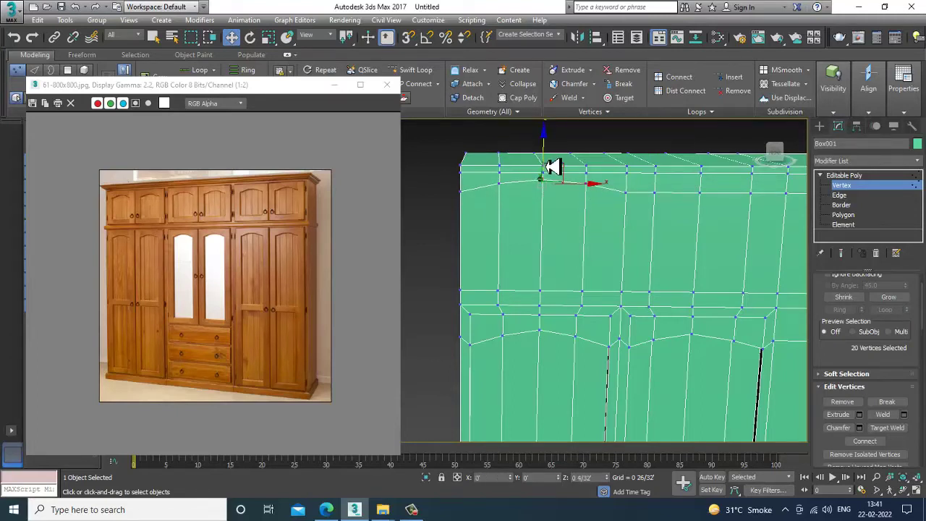
drag(547, 167, 547, 167)
alt+middle_drag(554, 180, 544, 195)
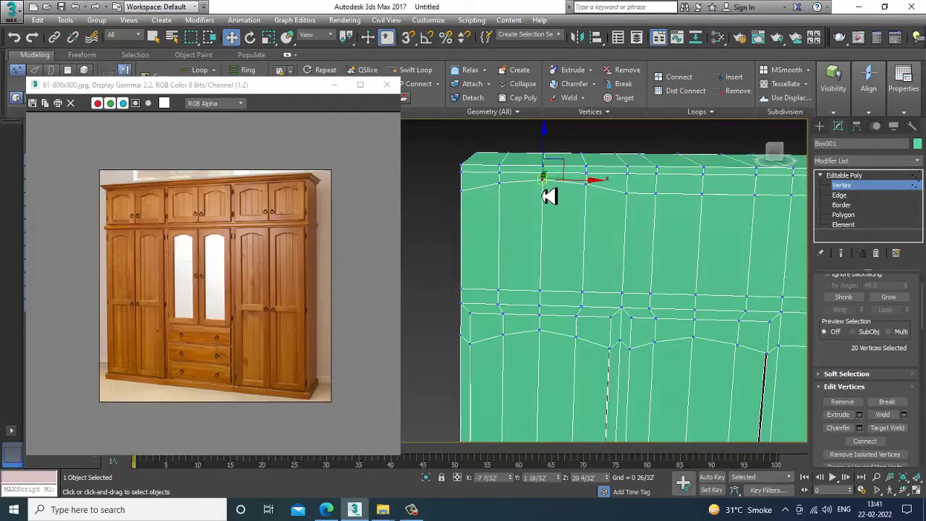
Step: Add a vertical SwiftLoop close to the wardrobe's left edge to form the left upper door's outer stile
click(424, 72)
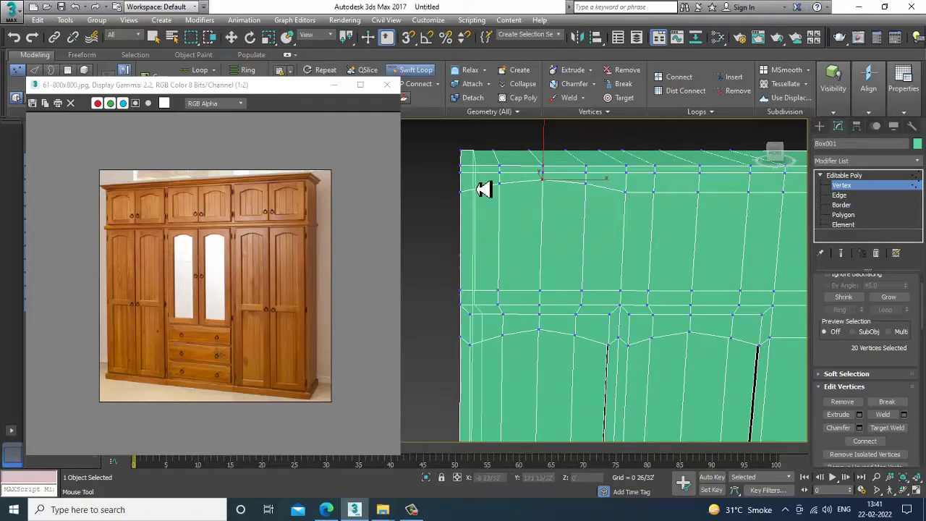
click(476, 190)
alt+middle_drag(608, 210, 643, 239)
right_click(623, 203)
click(419, 71)
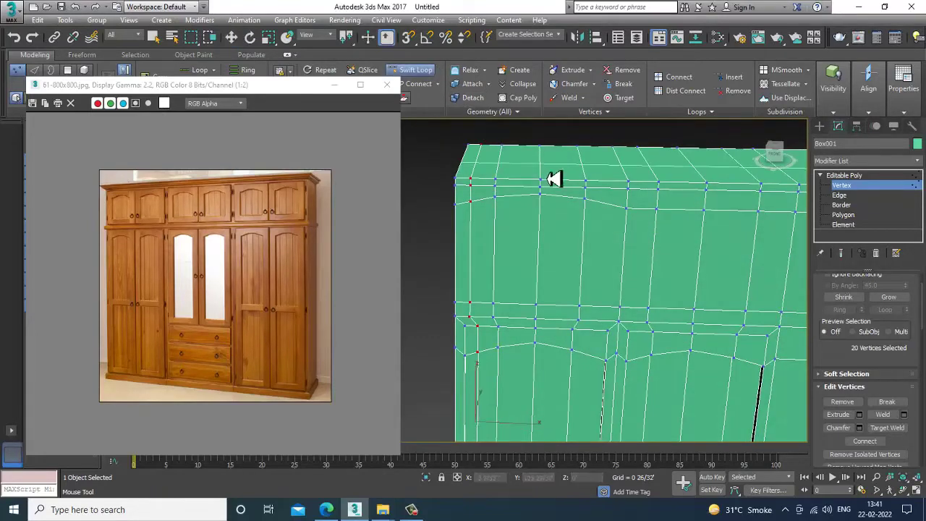
right_click(612, 192)
alt+middle_drag(614, 193, 628, 192)
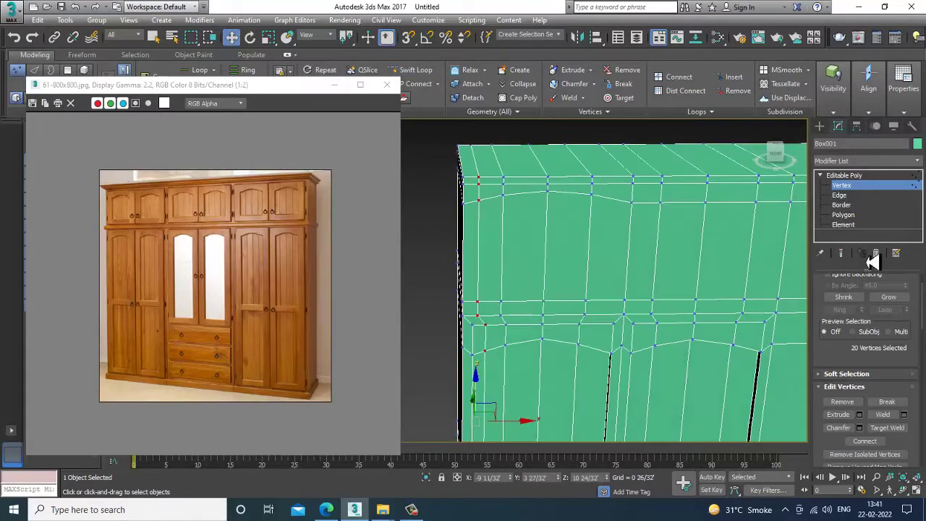
Step: Select the four panel polygons of the left upper door and extrude them inward with a height of -0 8/32'
click(857, 216)
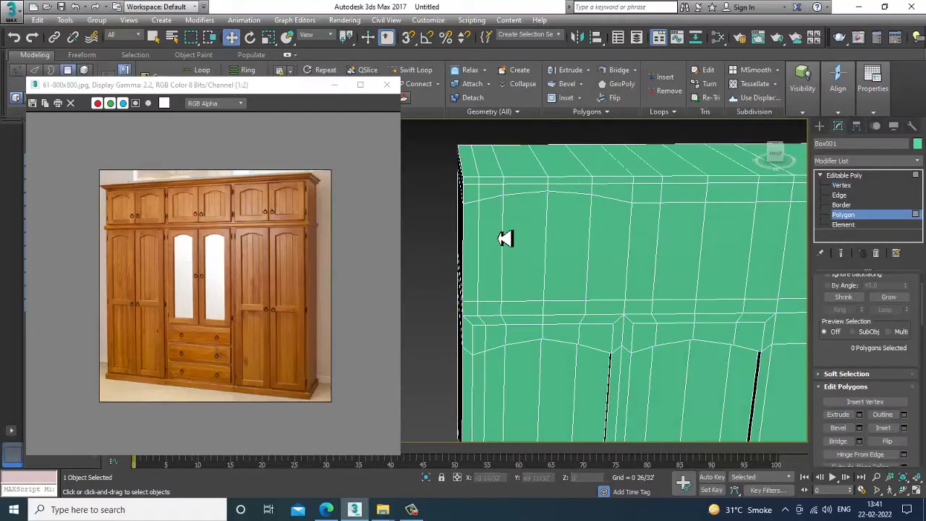
drag(502, 238, 579, 233)
ctrl+click(614, 246)
scroll(612, 248, down, 3)
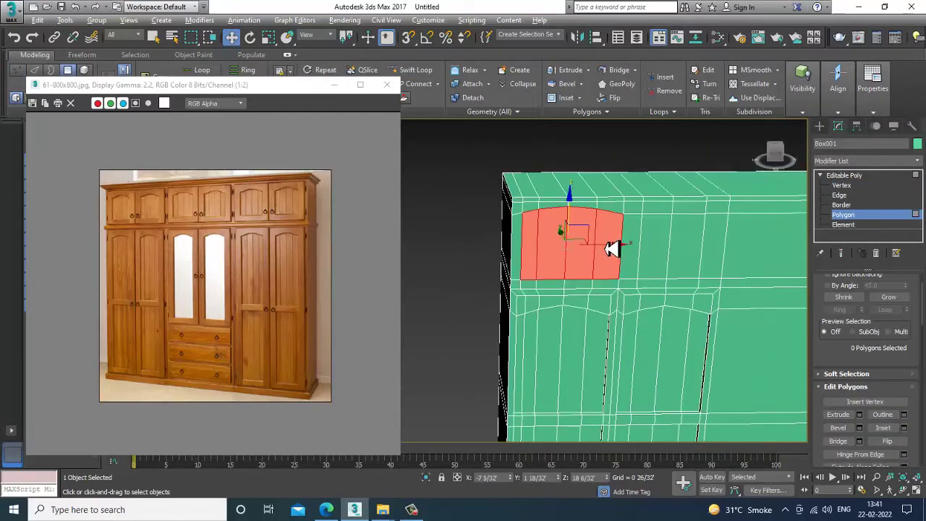
alt+middle_drag(612, 248, 653, 266)
scroll(665, 265, up, 3)
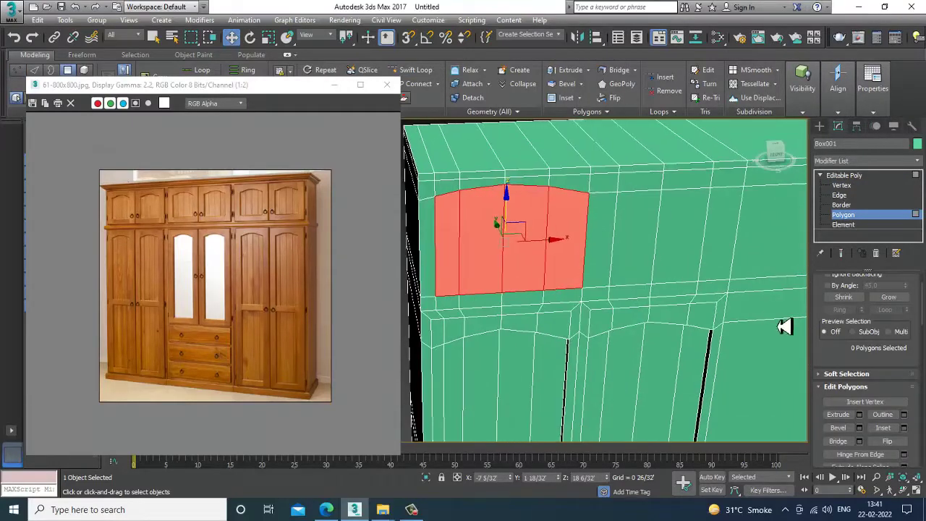
click(859, 415)
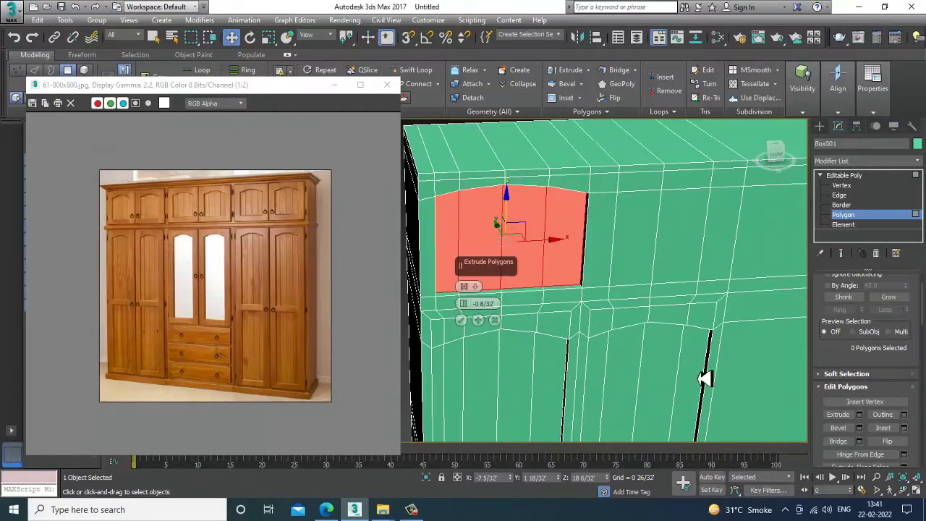
click(461, 320)
alt+middle_drag(467, 329, 593, 237)
Step: Raise the inner vertices of the second upper door's top loop into an arch and select its four panel polygons
key(1)
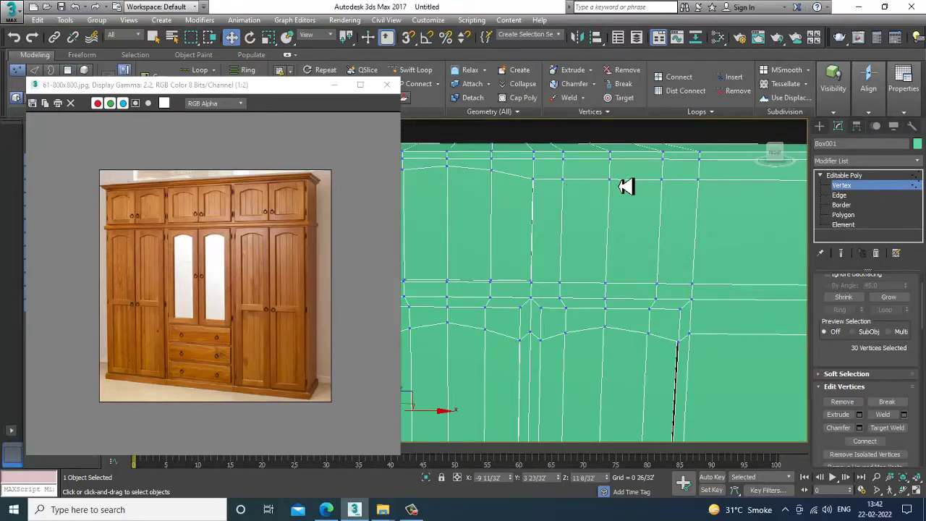
click(562, 180)
drag(618, 187, 673, 188)
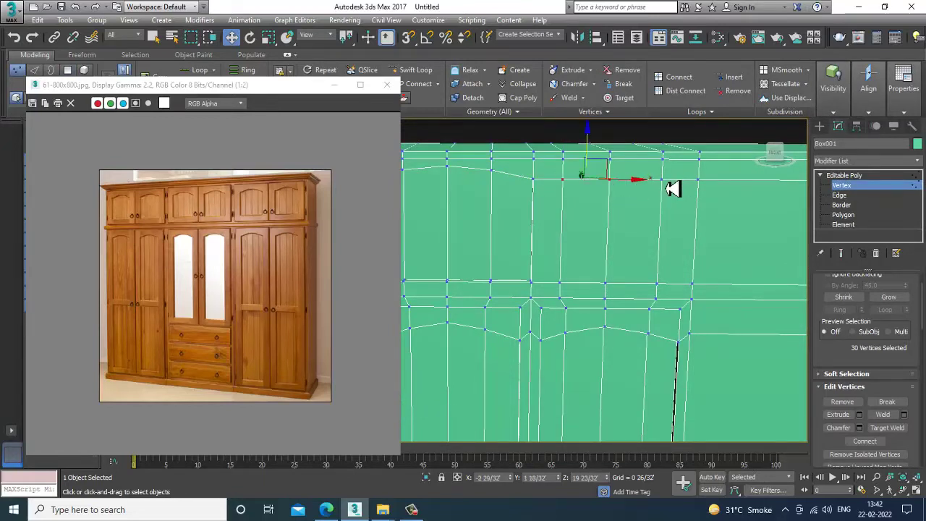
ctrl+click(666, 188)
drag(617, 150, 620, 144)
click(845, 215)
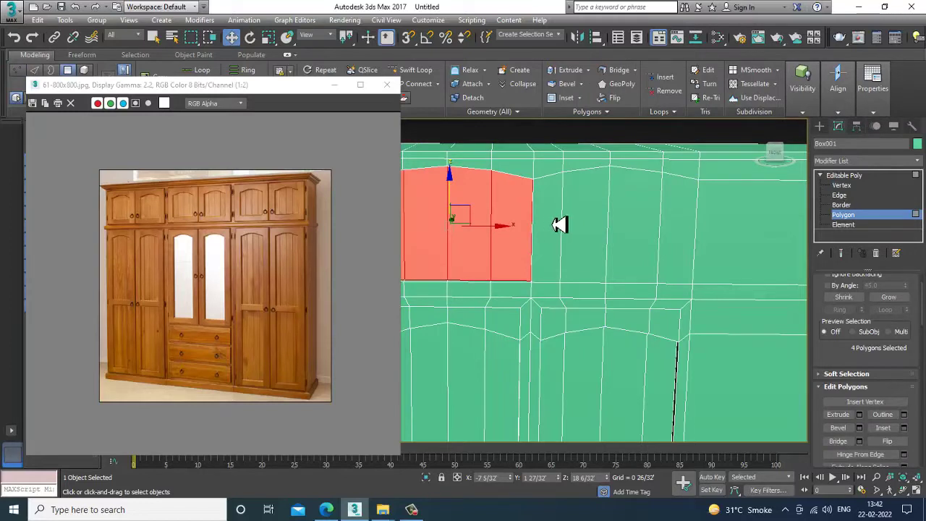
drag(561, 225, 695, 225)
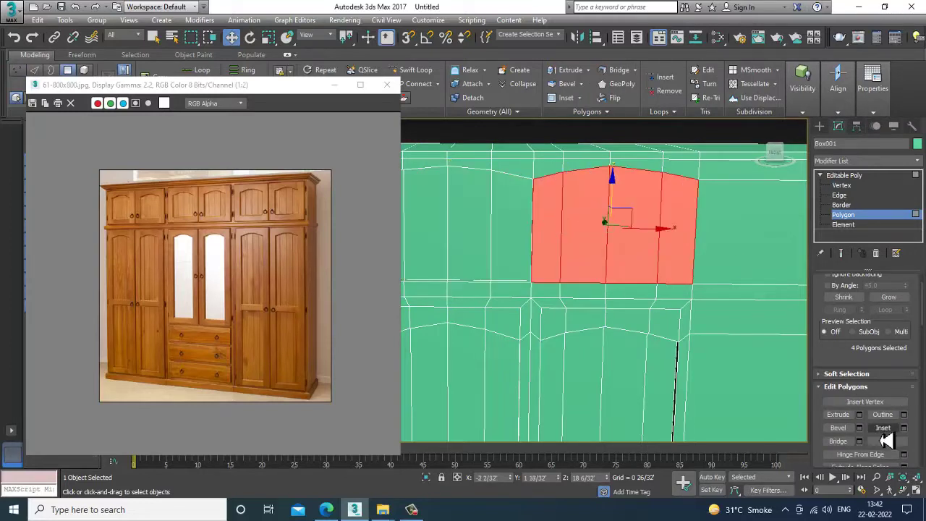
Step: Try to extrude the second upper door's selected panel polygons inward with a height of -0 8/32'
click(859, 415)
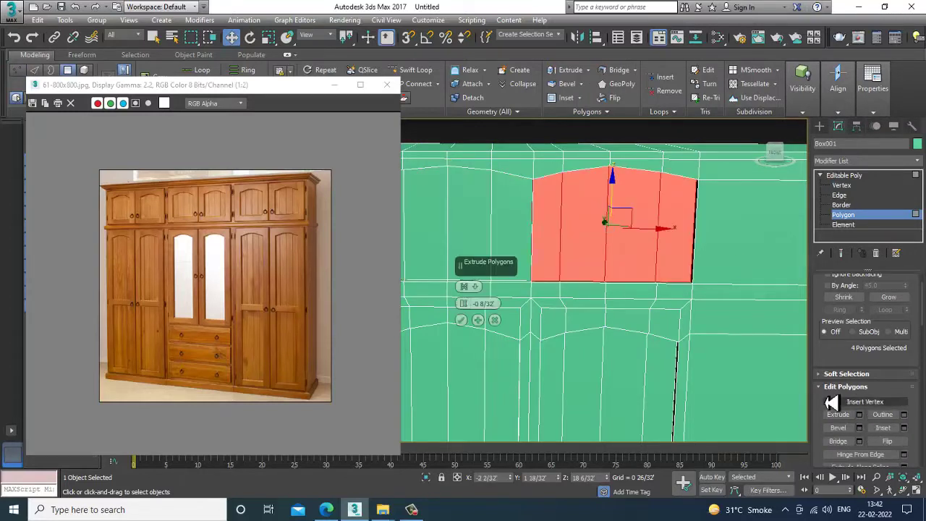
click(463, 322)
scroll(592, 325, down, 4)
alt+middle_drag(591, 324, 684, 313)
click(692, 197)
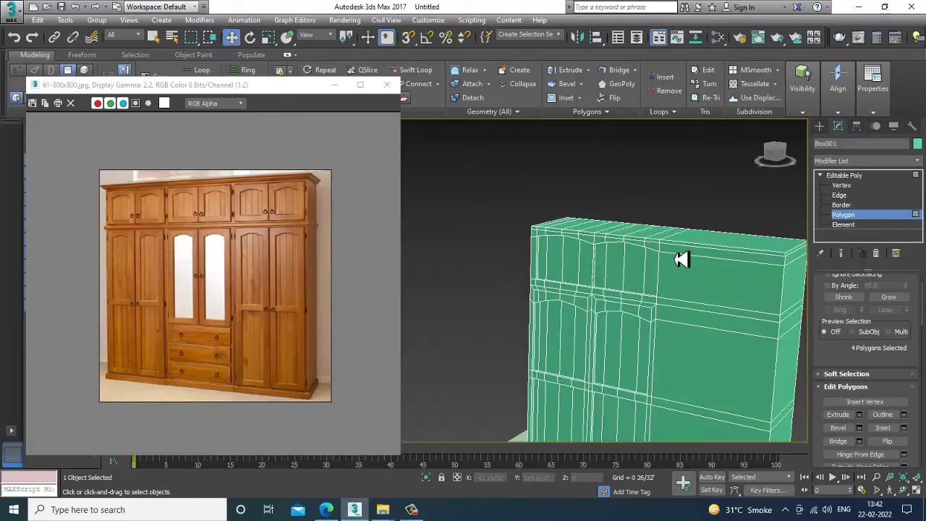
scroll(656, 273, up, 3)
alt+middle_drag(682, 258, 631, 280)
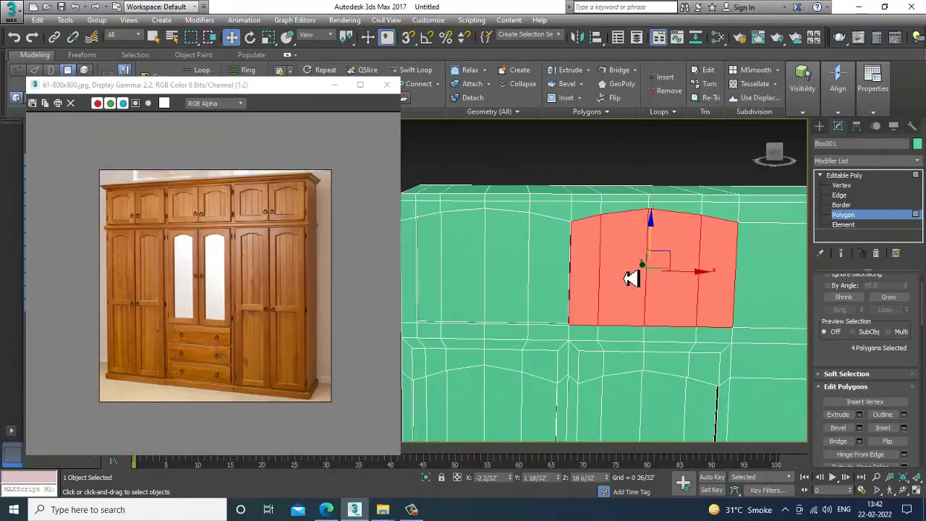
Step: Add a vertical SwiftLoop beside the second upper door's left edge for a stile, and extrude its selected panel polygons inward
click(432, 72)
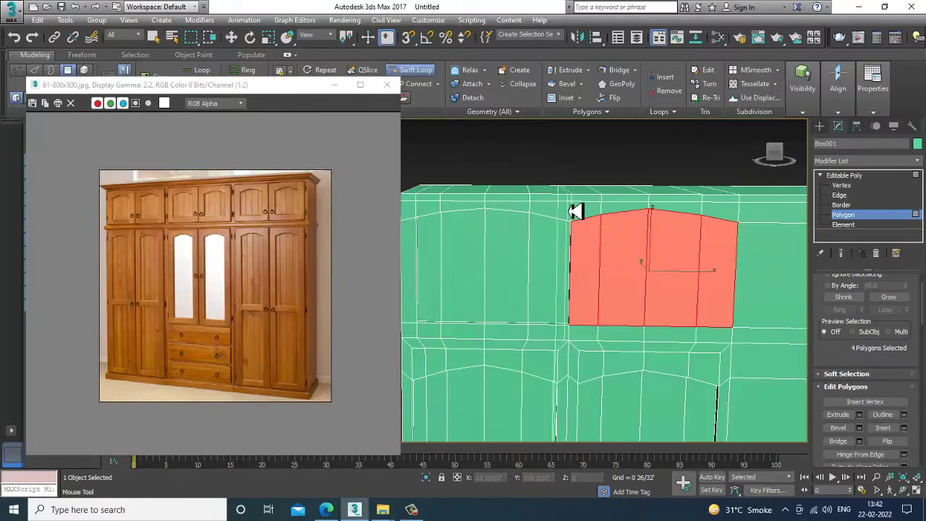
right_click(593, 261)
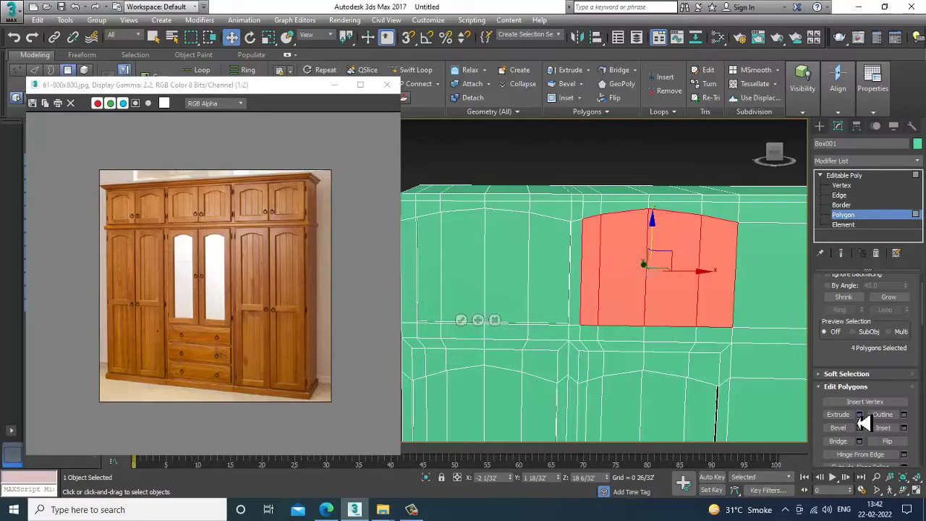
click(462, 321)
click(550, 170)
Step: Change the wardrobe's object colour to light grey
alt+middle_drag(624, 235, 615, 282)
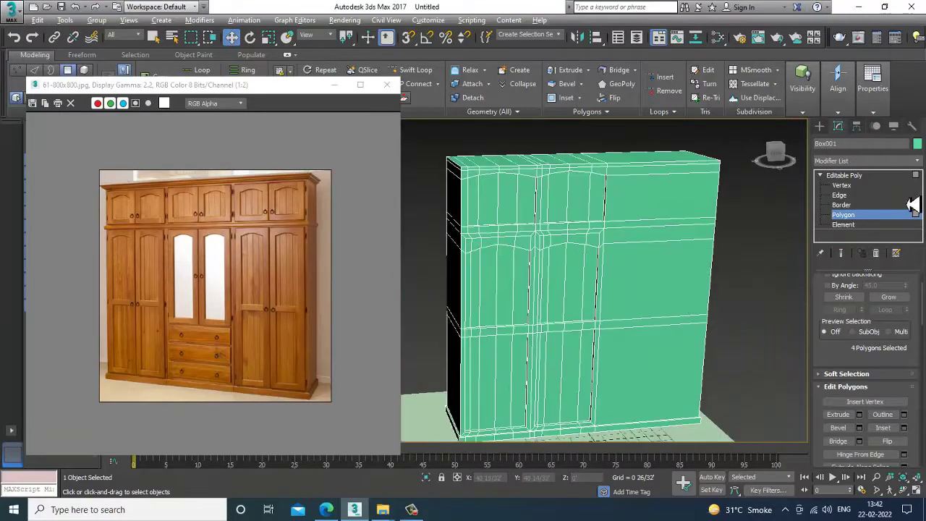
click(918, 145)
click(530, 322)
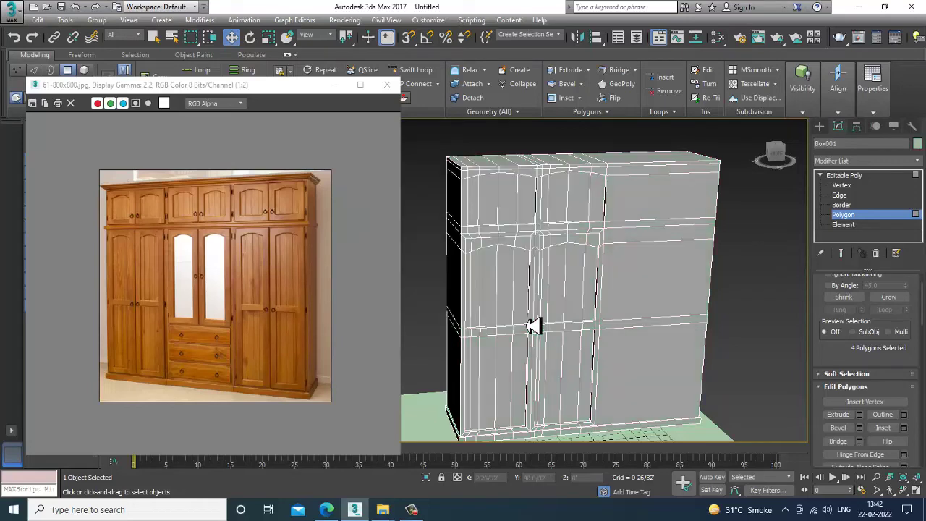
Step: Add a horizontal SwiftLoop below the middle rail and a vertical one near the centre of the plain right-hand section
alt+middle_drag(533, 325, 563, 254)
scroll(629, 269, down, 3)
key(1)
scroll(592, 255, up, 3)
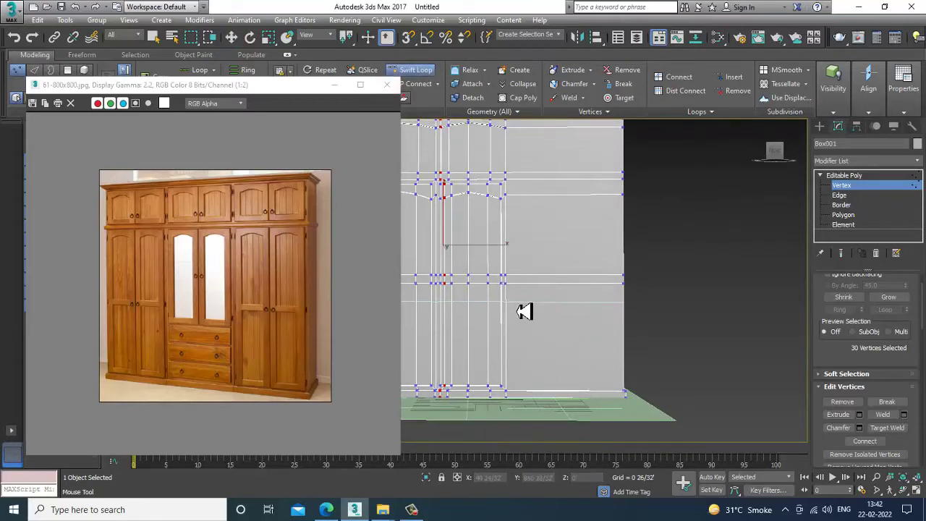
alt+middle_drag(564, 280, 563, 289)
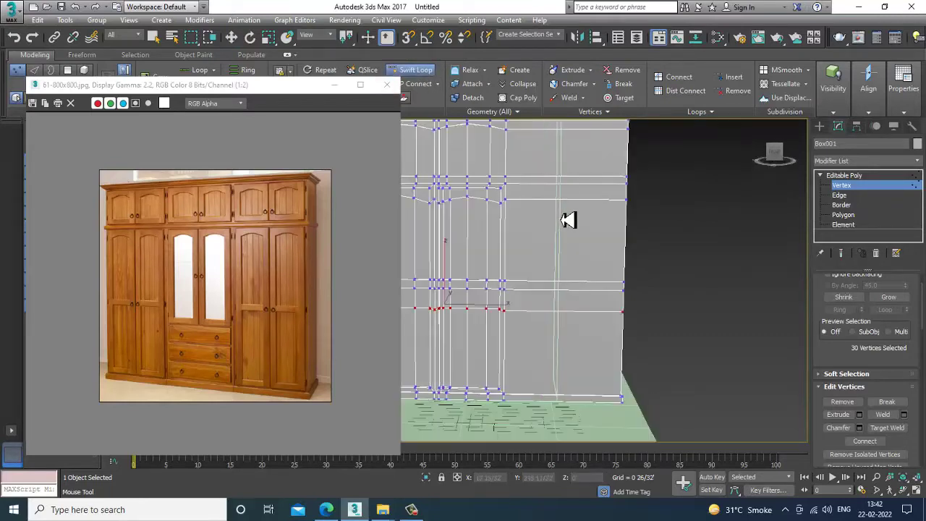
alt+middle_drag(564, 219, 576, 263)
key(w)
Step: Select the vertices of the loop below the middle rail in the Front view and scale them vertically into a straight line
scroll(555, 271, up, 3)
key(alt+w)
right_click(696, 242)
key(alt+w)
scroll(638, 217, up, 3)
key(1)
key(1)
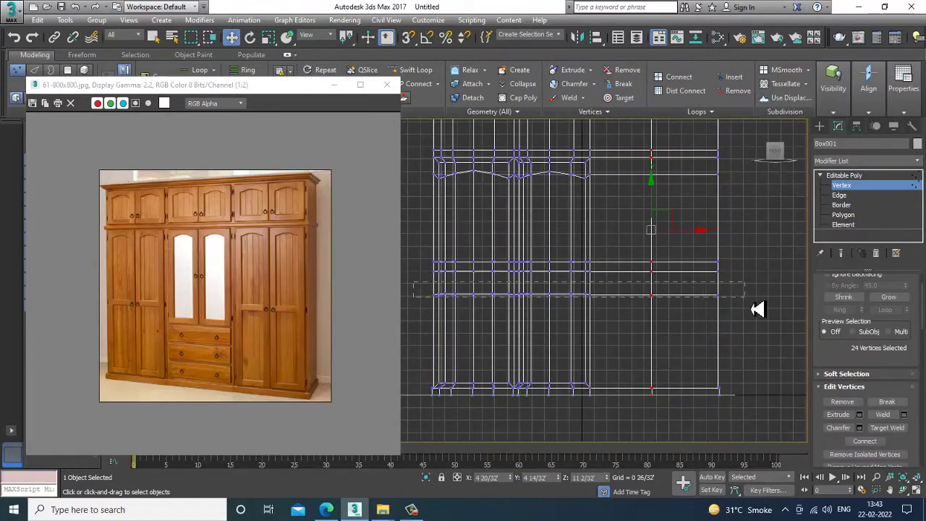
drag(757, 309, 756, 308)
key(r)
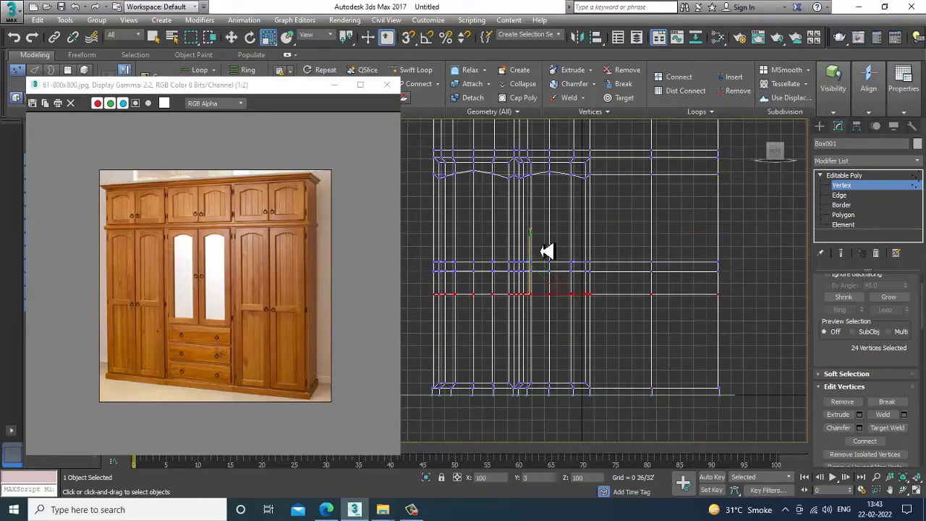
key(alt+w)
right_click(709, 374)
key(alt+w)
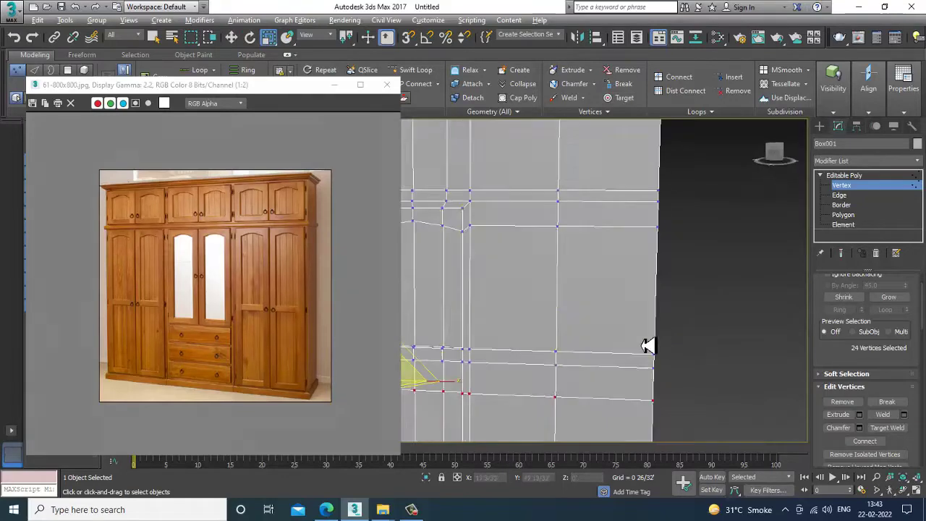
middle_drag(600, 339, 659, 303)
click(844, 215)
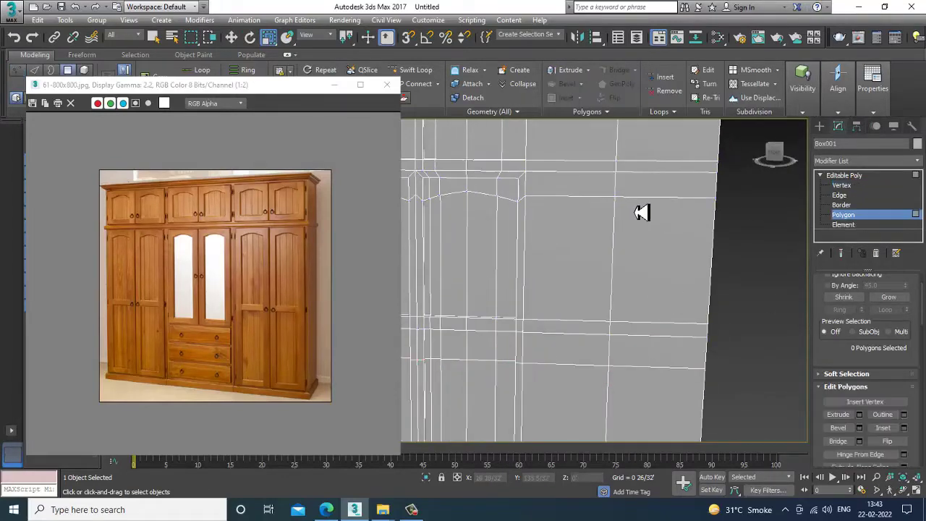
click(416, 69)
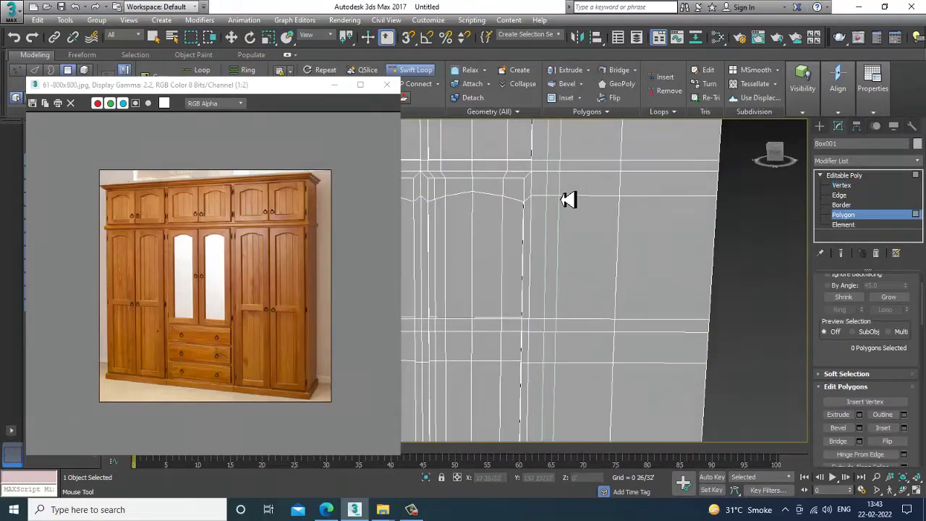
scroll(578, 246, down, 8)
key(w)
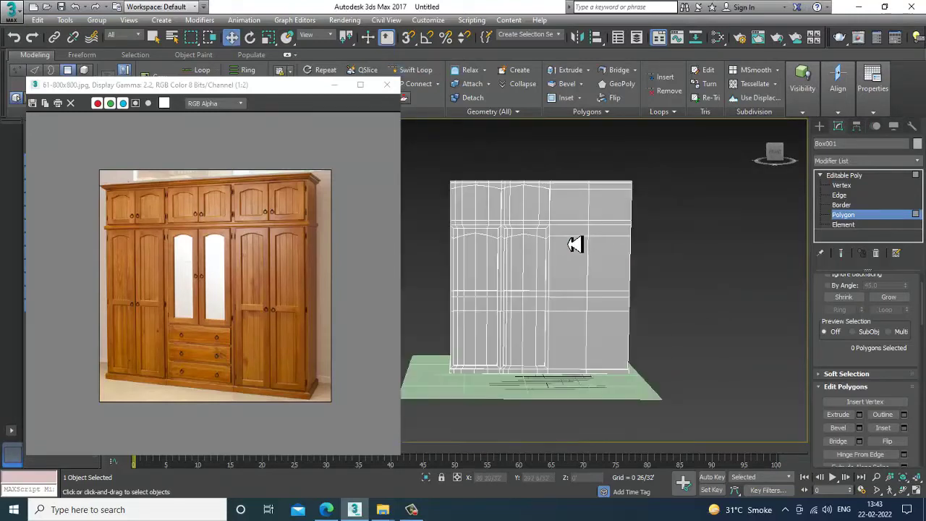
Step: Select the vertices of the vertical loop in the plain right-hand section and move the loop slightly toward the finished doors
middle_drag(575, 244, 554, 206)
key(1)
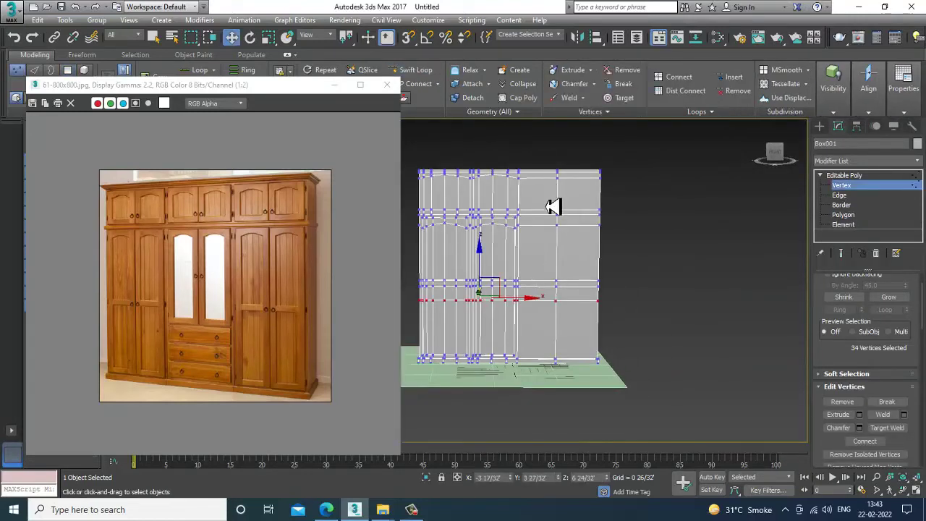
scroll(552, 207, up, 3)
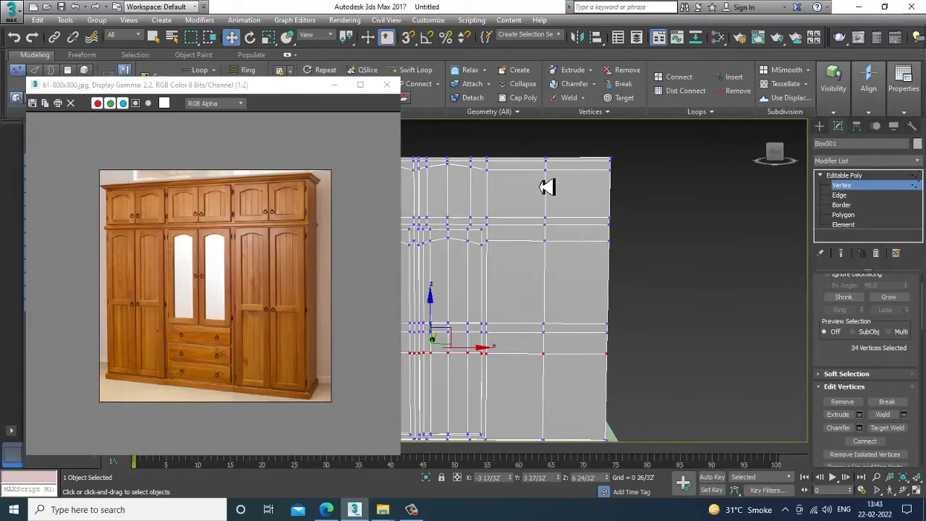
scroll(585, 298, down, 4)
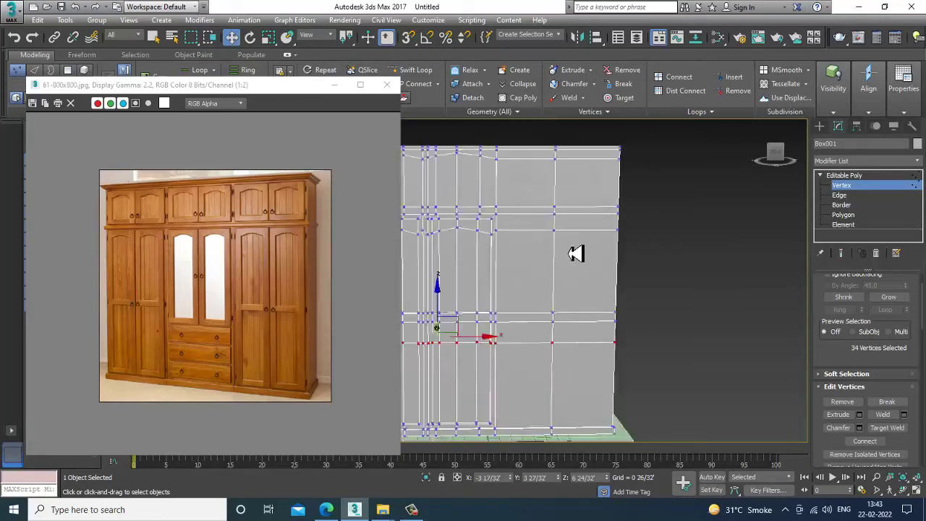
alt+middle_drag(581, 345, 577, 342)
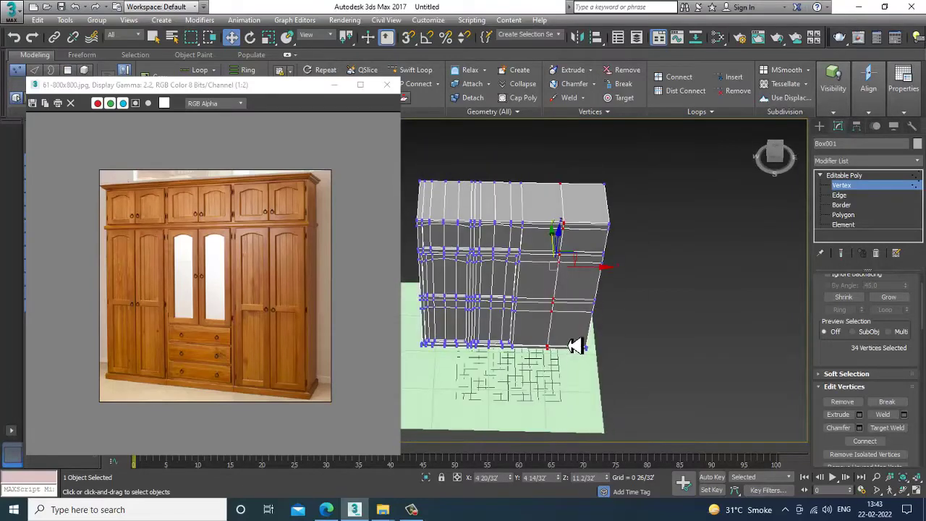
key(r)
key(w)
drag(597, 275, 597, 286)
alt+middle_drag(598, 287, 593, 245)
scroll(572, 245, up, 3)
alt+middle_drag(593, 245, 599, 220)
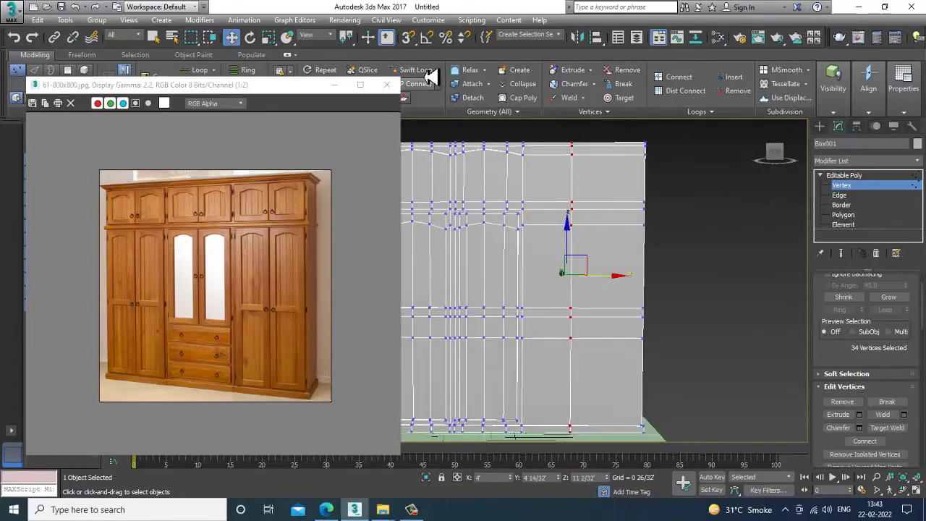
Step: Add three vertical SwiftLoops in the Front view between the second door's right edge and the vertical loop of the plain section
click(410, 69)
scroll(532, 225, up, 2)
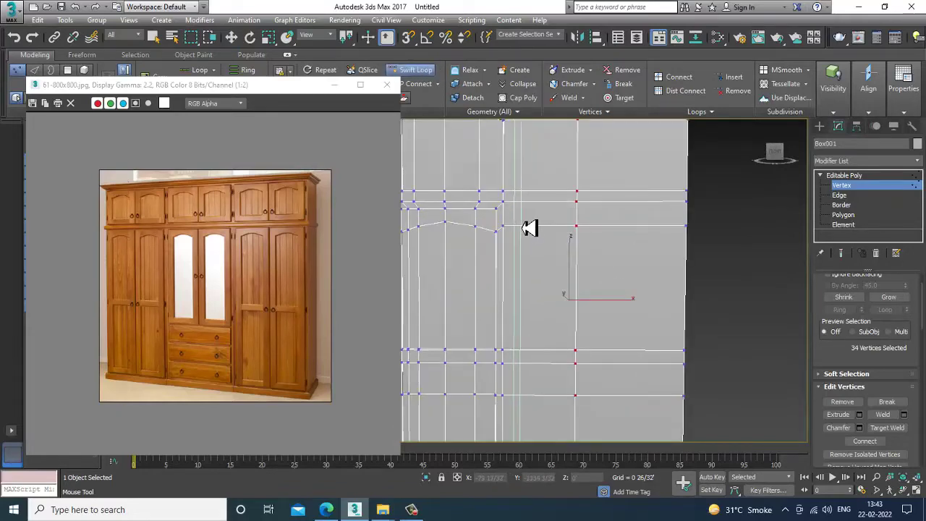
key(alt+w)
middle_click(673, 222)
key(alt+w)
scroll(597, 246, up, 2)
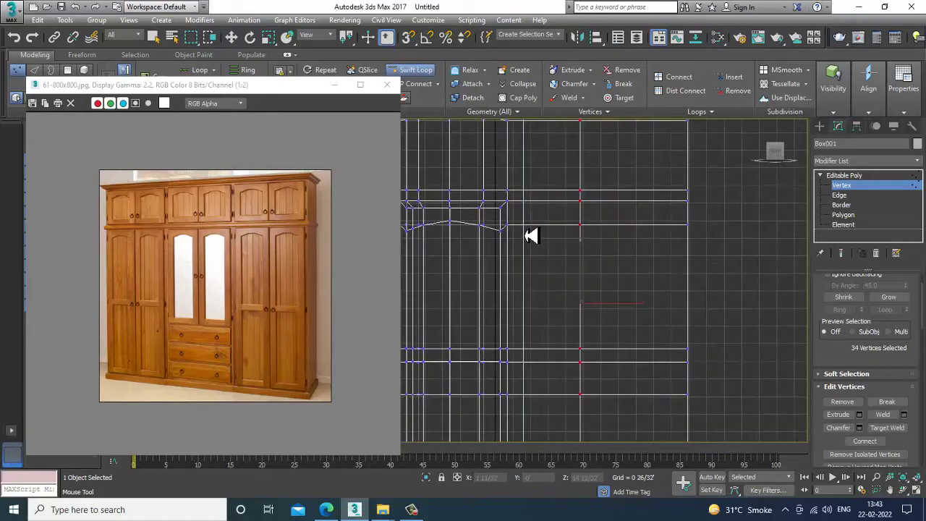
click(529, 236)
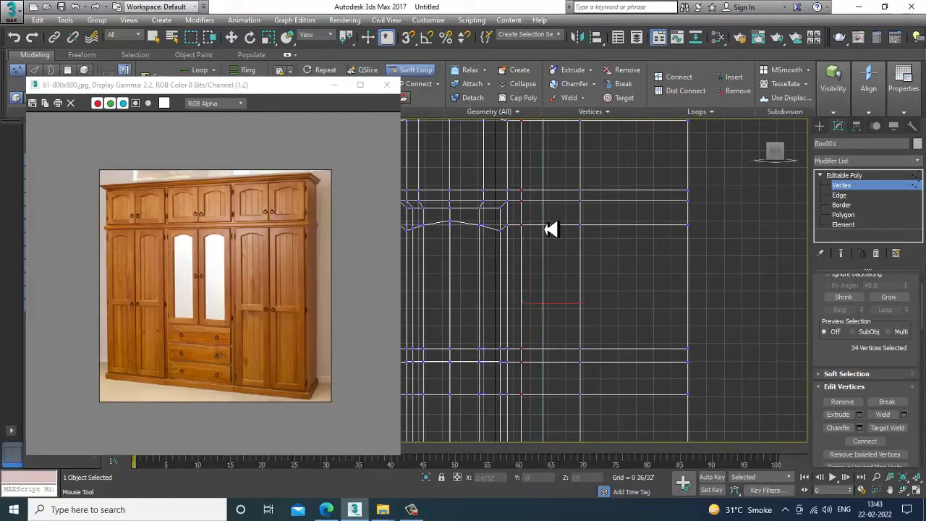
key(w)
key(alt+w)
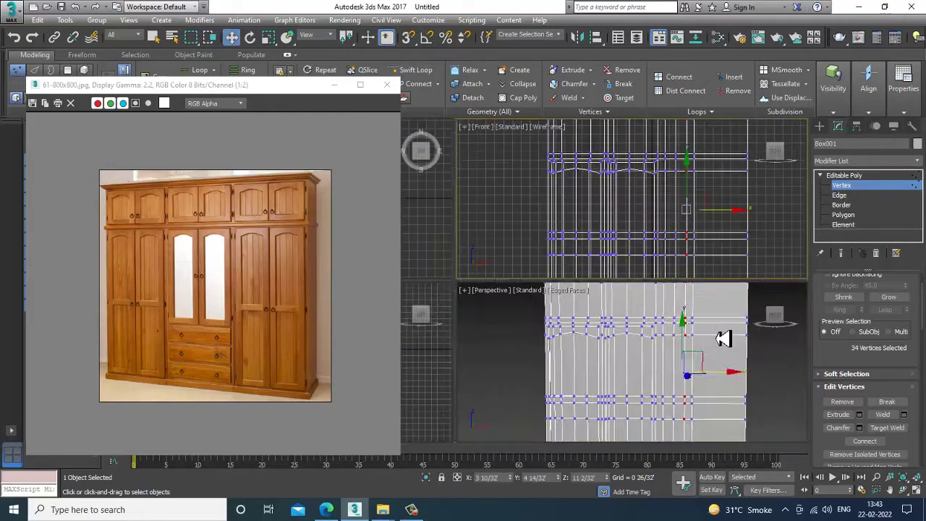
middle_click(723, 338)
key(alt+w)
alt+middle_drag(674, 306, 588, 274)
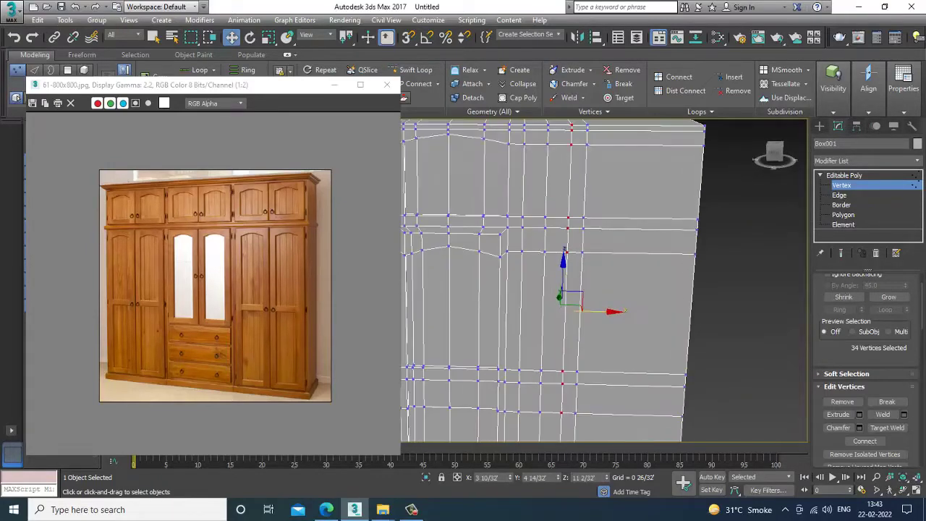
Step: Raise the three inner vertices at the top of the third lower door, and raise the centre one further to form an arch
key(1)
alt+middle_drag(723, 251, 604, 231)
key(1)
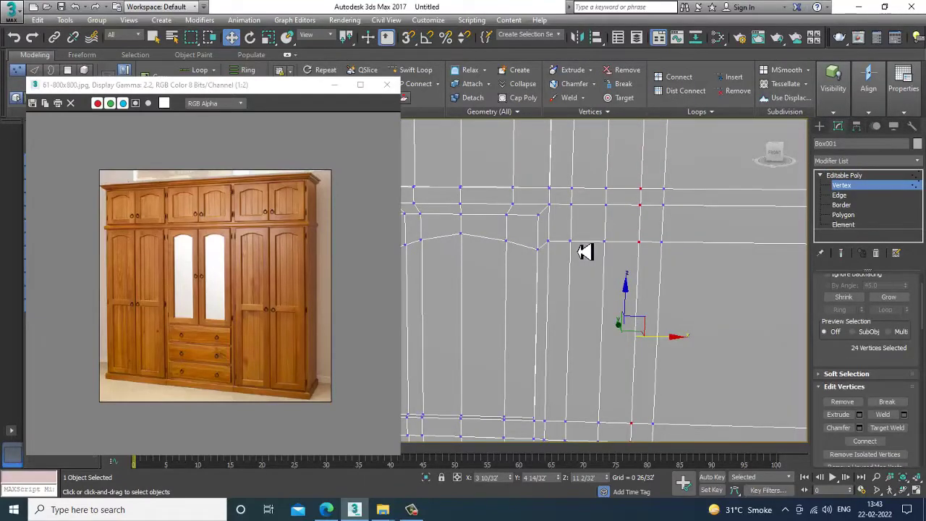
click(573, 244)
drag(611, 249, 645, 252)
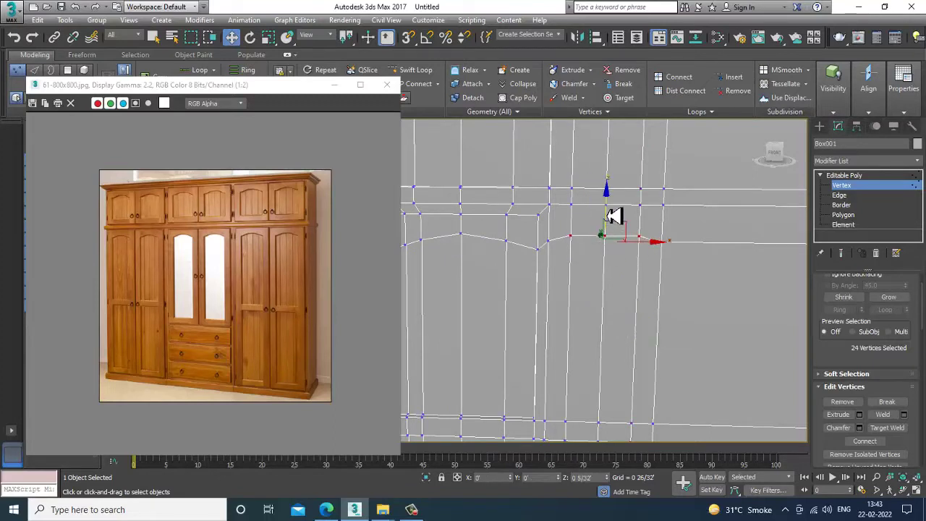
drag(613, 216, 603, 248)
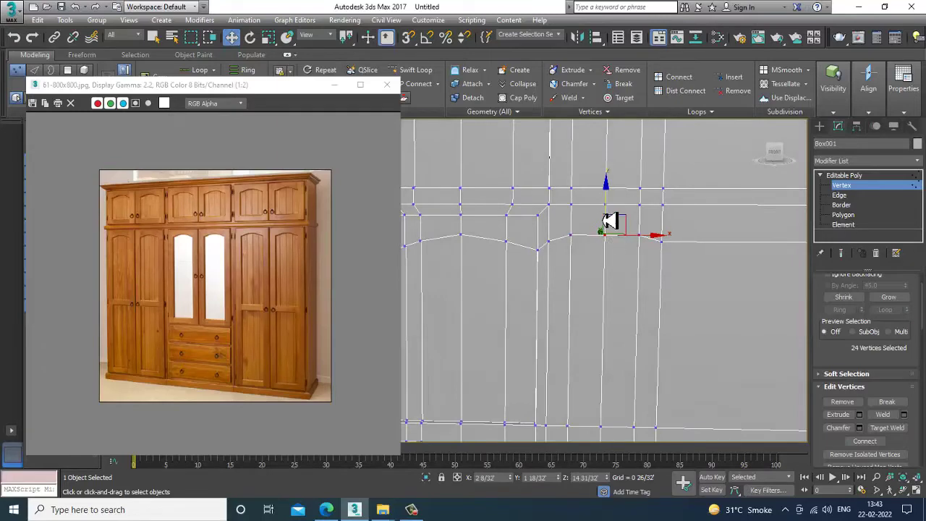
drag(606, 215, 606, 213)
alt+middle_drag(611, 227, 638, 239)
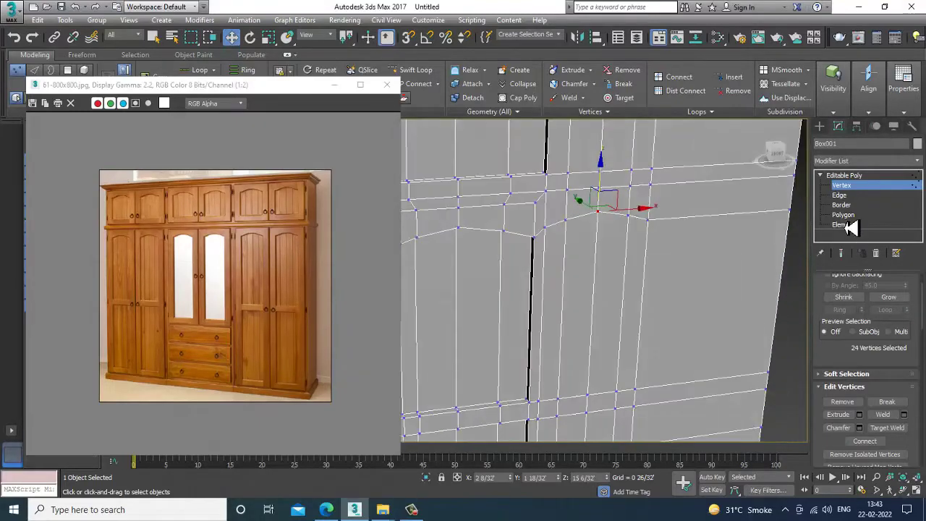
Step: Select the third lower door's panel polygons from the arch down to the loop below the middle rail
click(843, 215)
click(560, 256)
ctrl+click(584, 260)
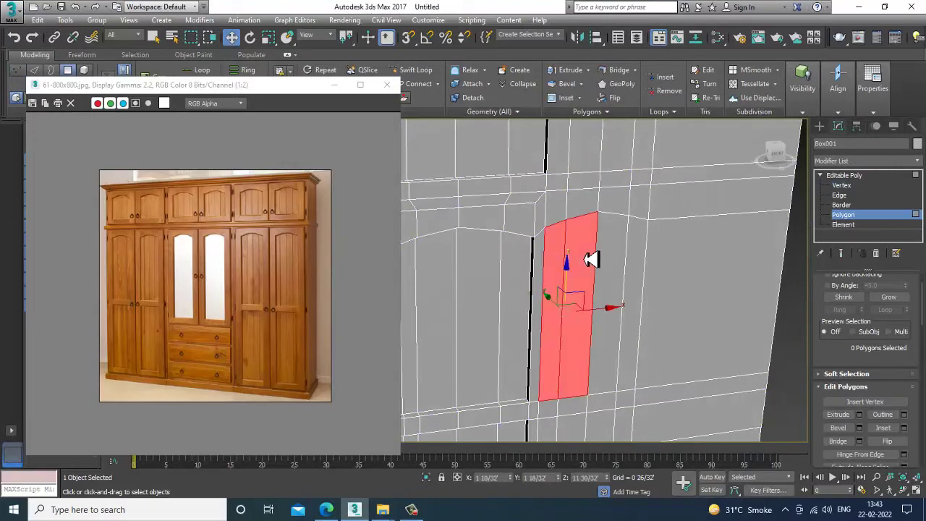
ctrl+click(608, 265)
alt+middle_drag(641, 269, 614, 278)
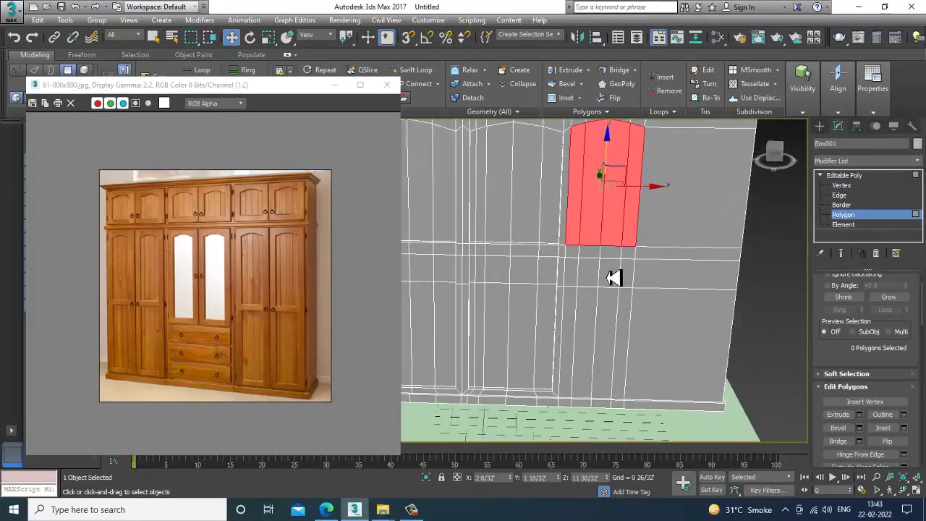
ctrl+click(573, 254)
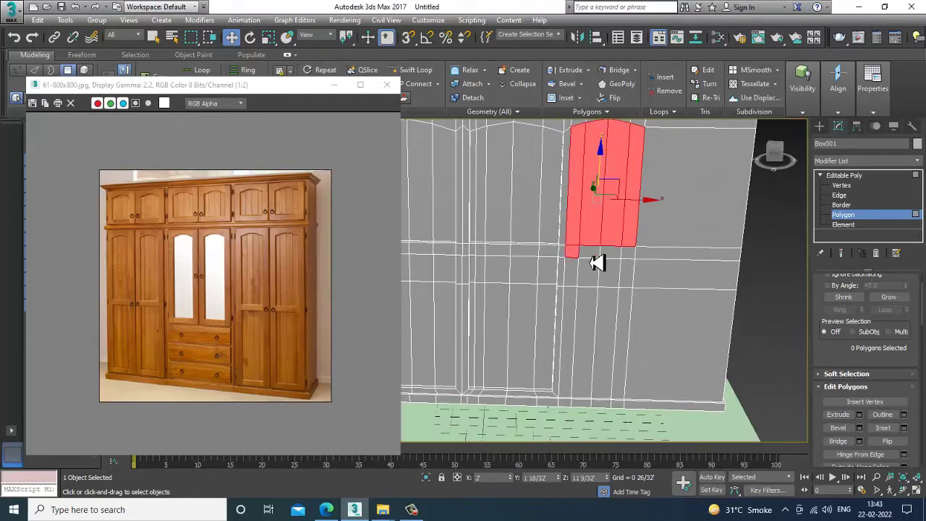
ctrl+click(598, 255)
ctrl+click(617, 255)
ctrl+click(633, 254)
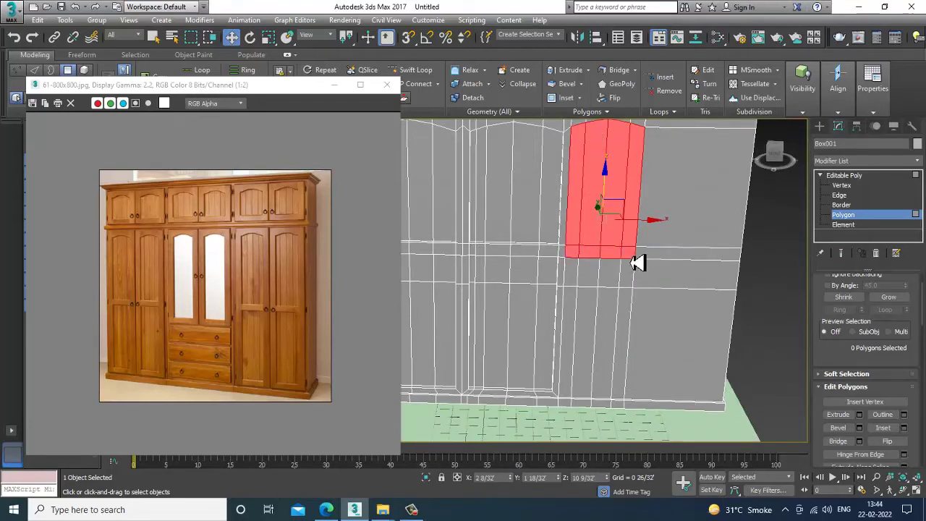
alt+middle_drag(635, 262, 659, 264)
ctrl+click(583, 287)
ctrl+click(612, 285)
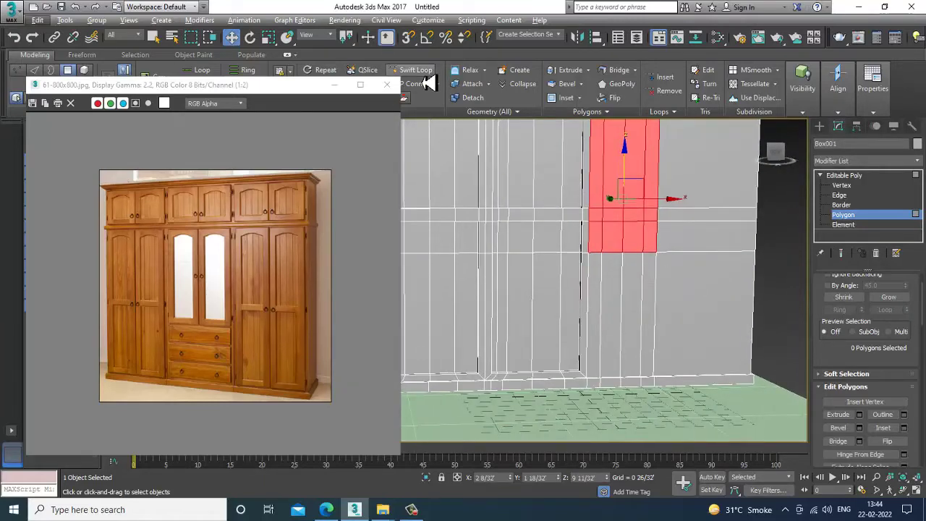
Step: Add a horizontal SwiftLoop just below the selected door panel and extrude the selected polygons inward
click(416, 70)
key(w)
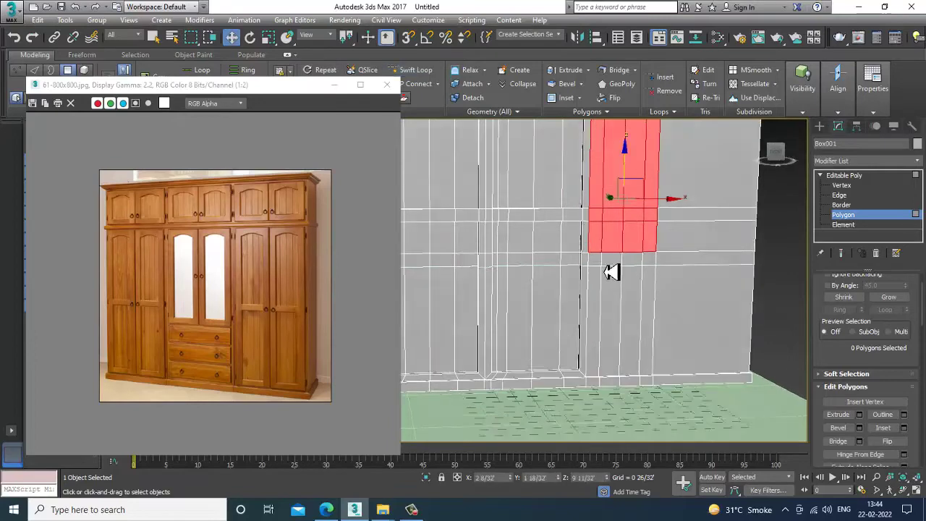
alt+middle_drag(612, 271, 704, 314)
click(859, 414)
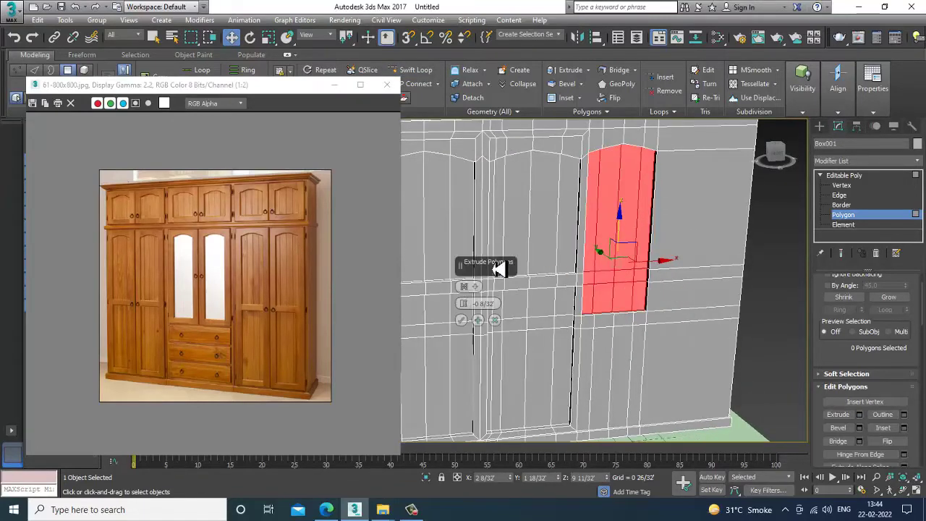
click(466, 320)
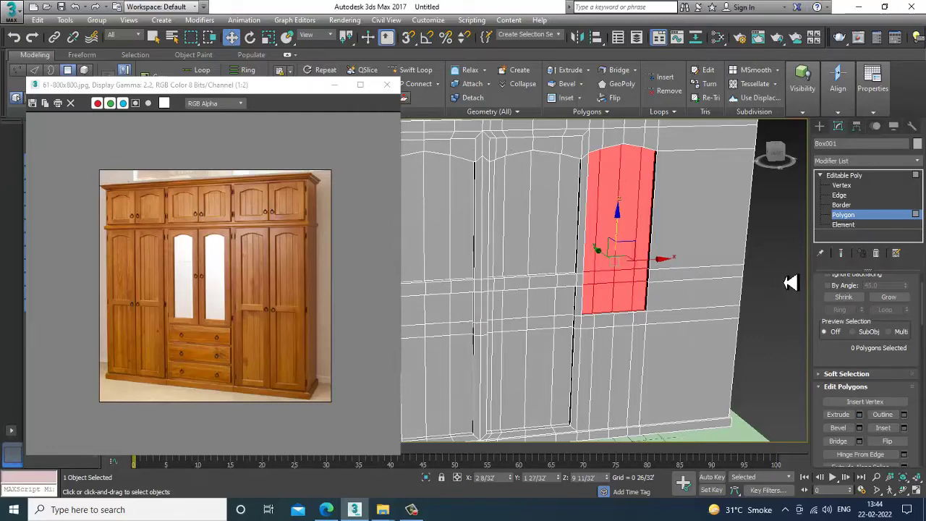
Step: Raise the inner top vertices of the third upper door to form its arch
alt+middle_drag(790, 282, 591, 248)
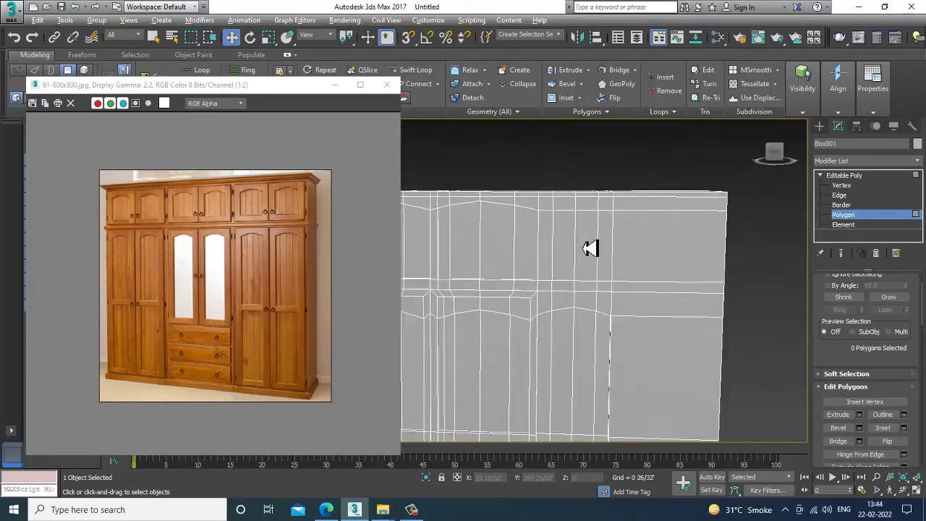
scroll(589, 246, up, 2)
key(1)
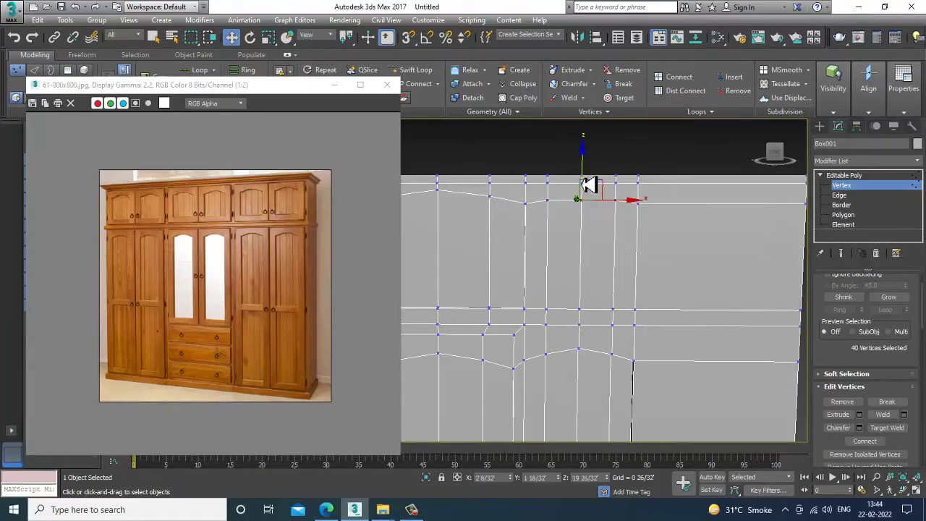
Step: Select the four panel polygons under the arch of the third upper door
click(842, 215)
click(588, 249)
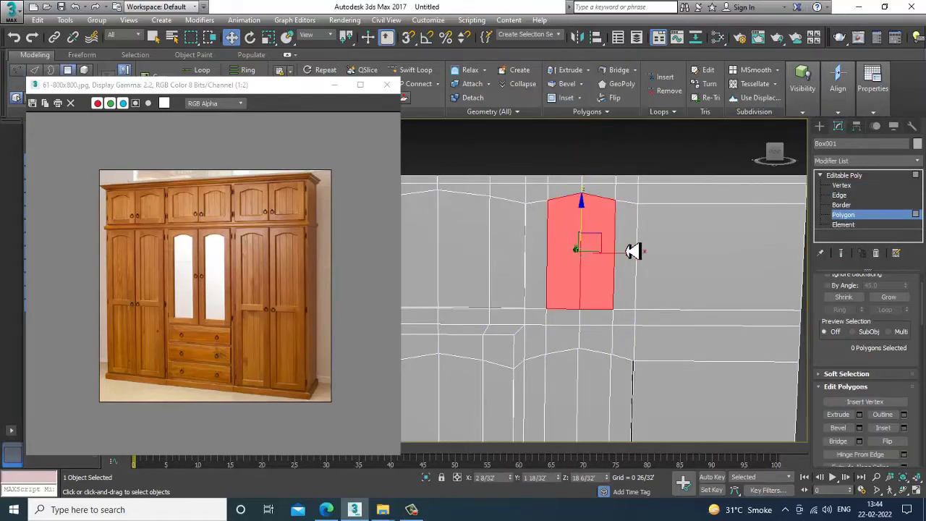
alt+middle_drag(633, 251, 557, 258)
ctrl+click(627, 250)
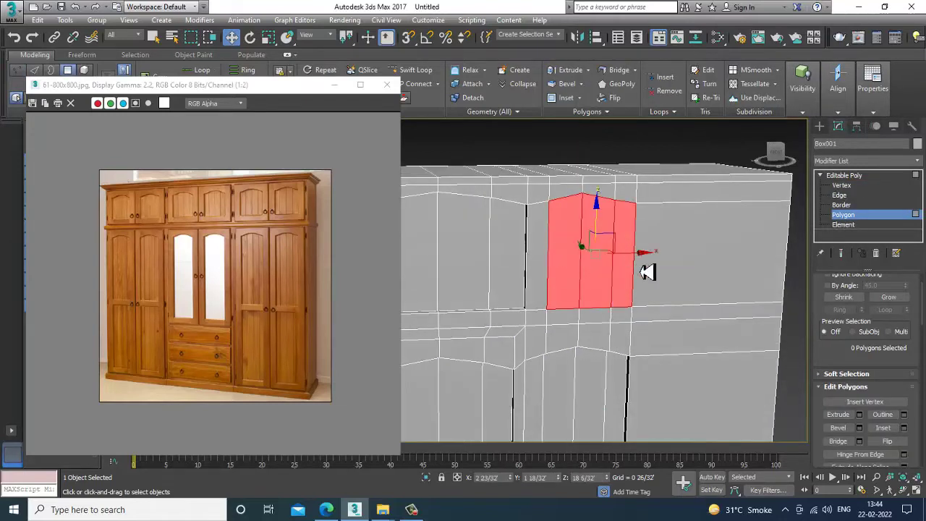
alt+middle_drag(640, 266, 578, 262)
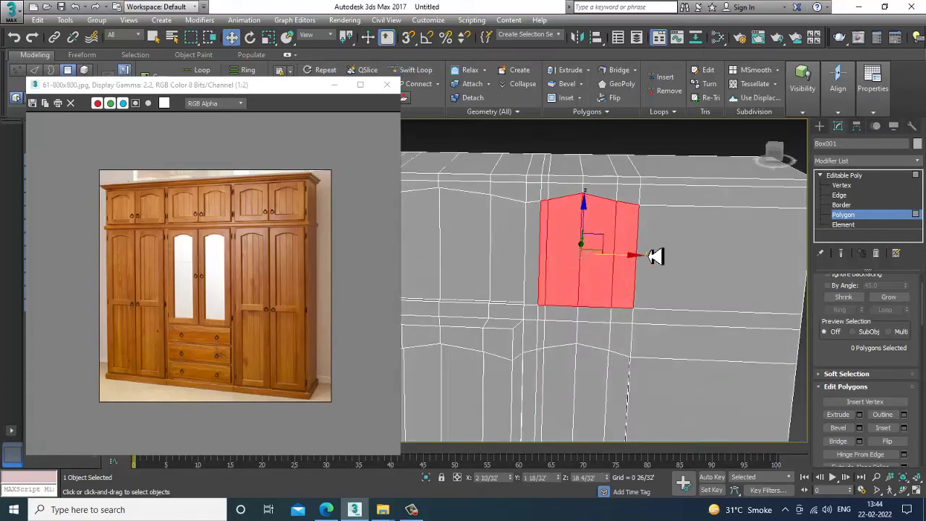
Step: Raise the vertex on the right shoulder of the third upper door's arch and extrude the four panel polygons inward
alt+middle_drag(655, 256, 703, 290)
key(1)
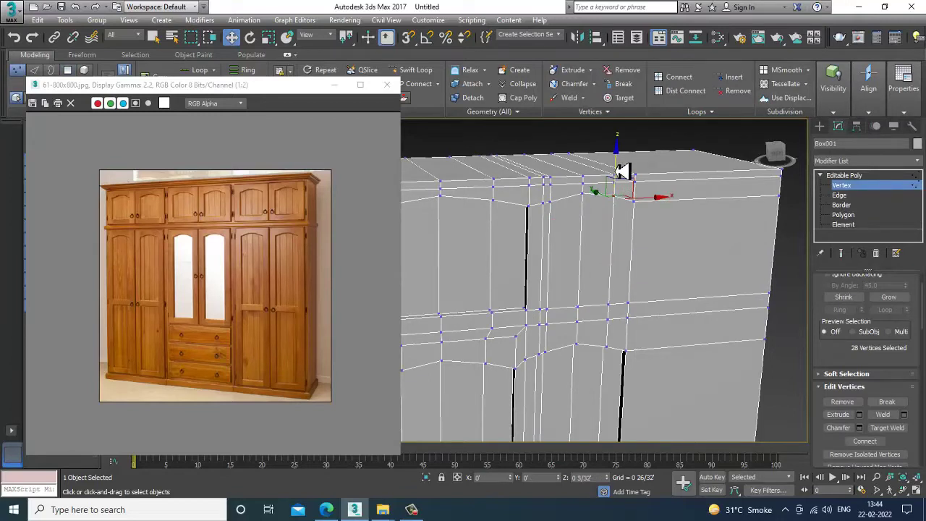
drag(615, 171, 616, 168)
click(852, 216)
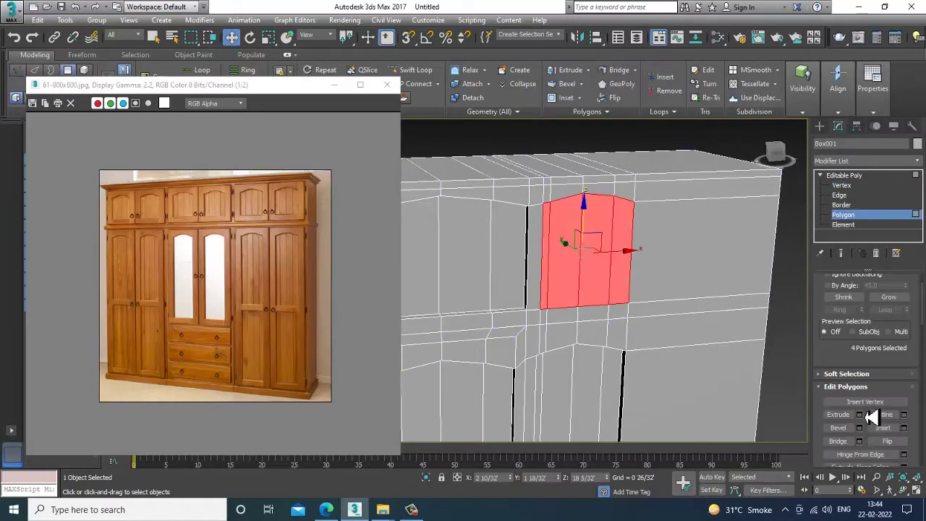
click(860, 415)
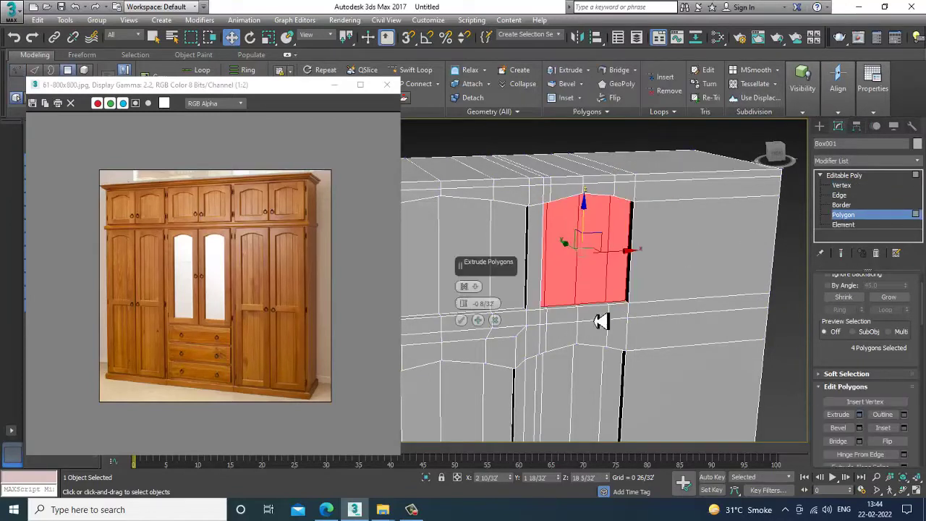
click(461, 320)
Step: Add a vertical SwiftLoop just beyond the right edge of the third door's recessed panels
alt+middle_drag(499, 151, 578, 238)
scroll(579, 238, down, 3)
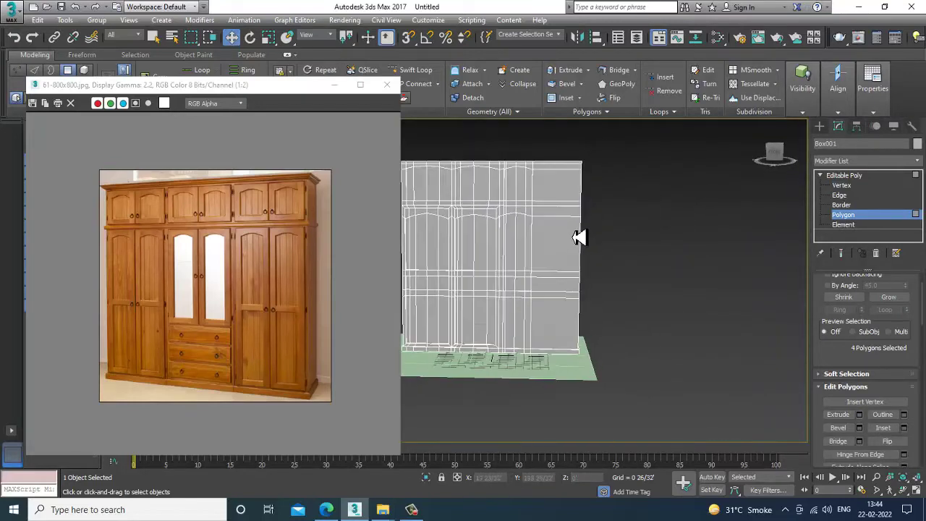
key(1)
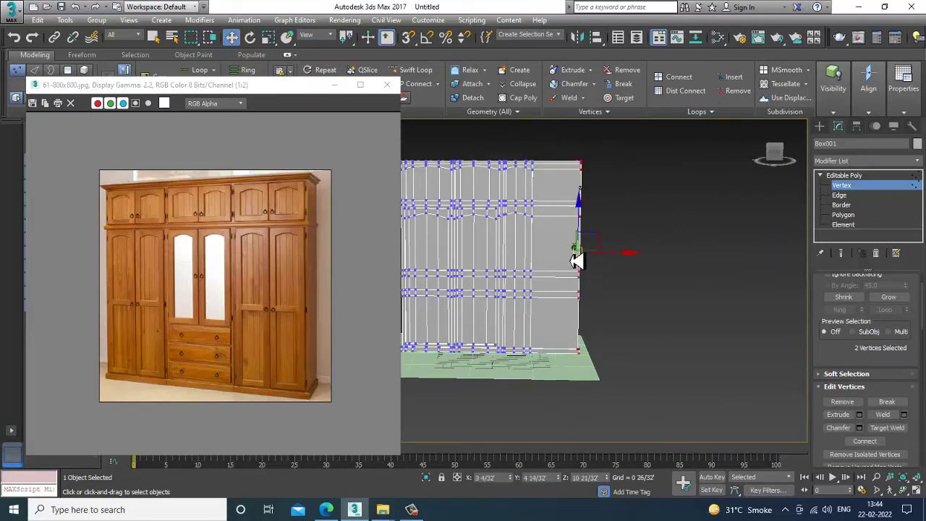
alt+middle_drag(621, 264, 574, 270)
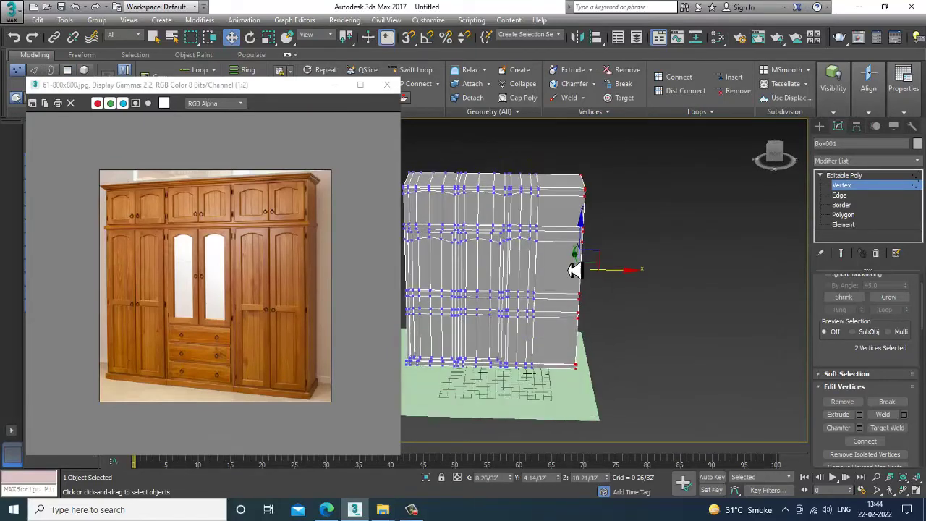
click(418, 73)
scroll(554, 186, up, 3)
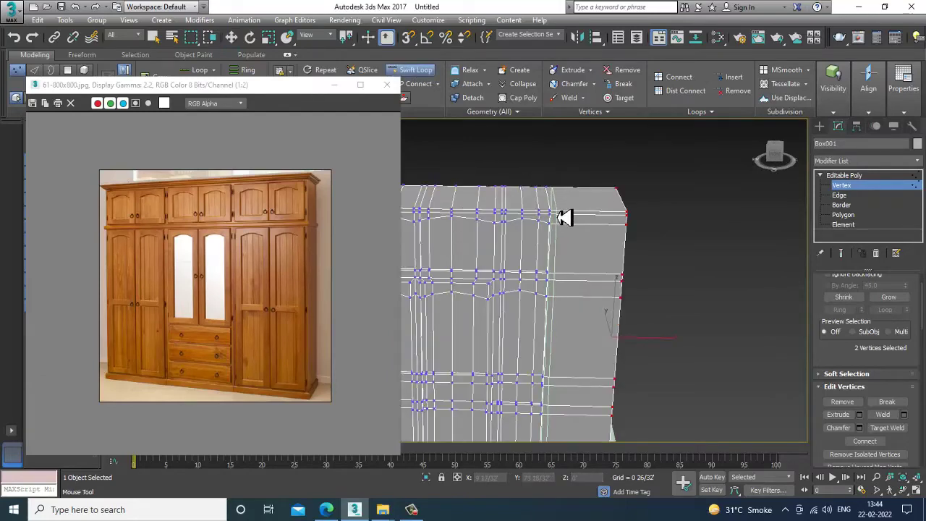
click(559, 216)
key(w)
alt+middle_drag(579, 229, 583, 232)
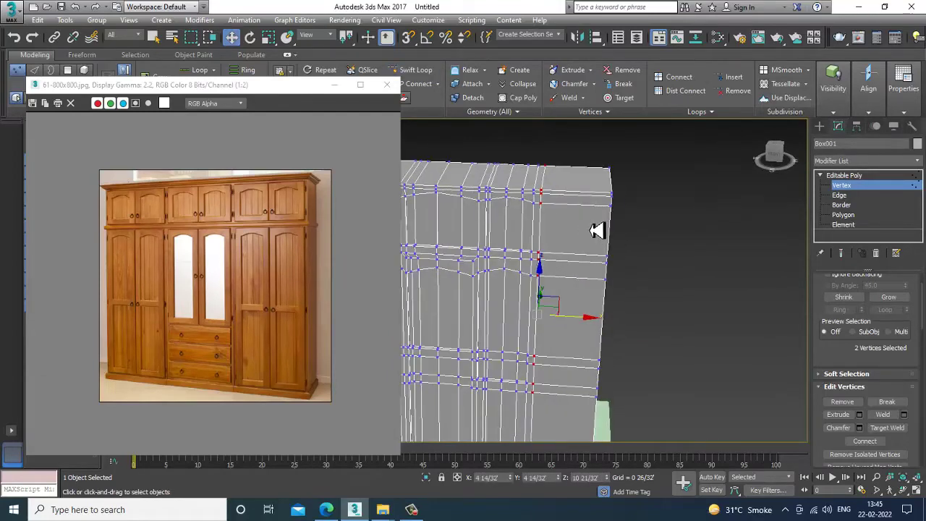
Step: Select all polygons beyond the vertical loop past the third door and delete them, leaving the box's side open
click(843, 215)
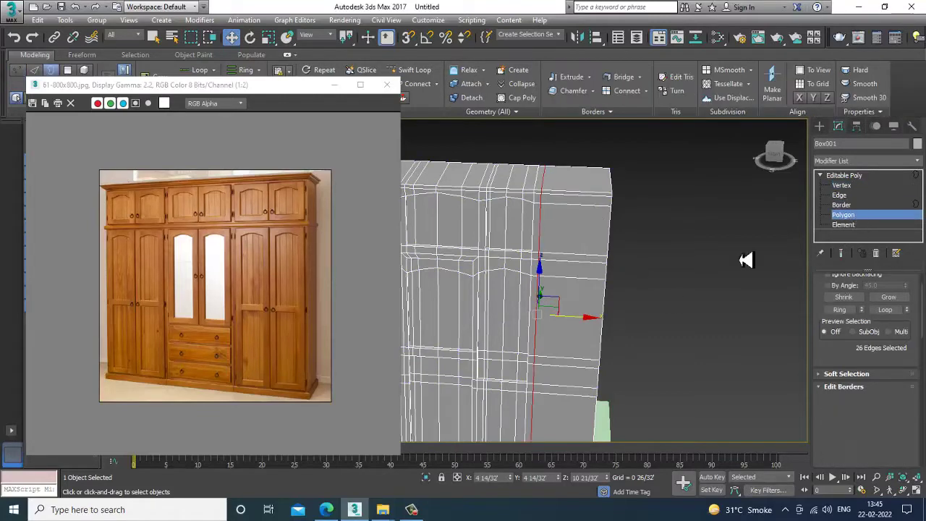
scroll(628, 262, down, 3)
alt+middle_drag(603, 189, 612, 335)
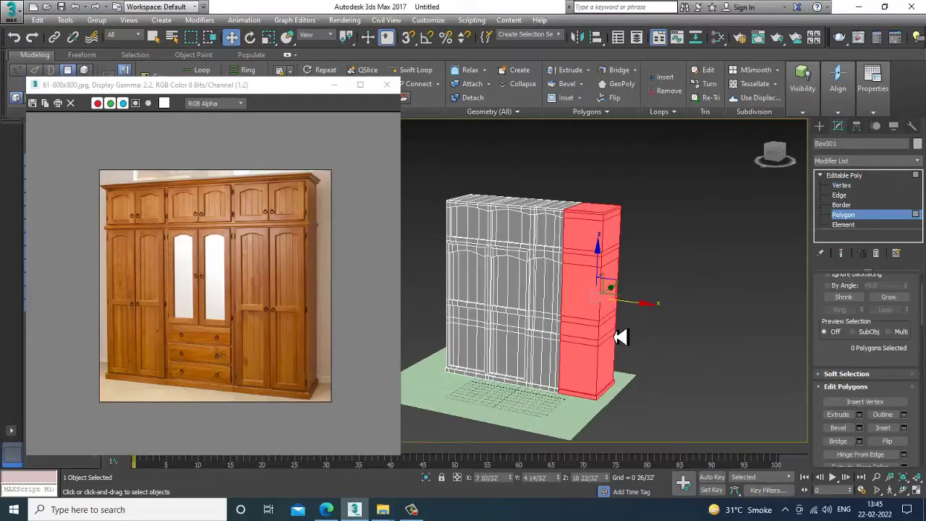
alt+middle_drag(655, 358, 583, 358)
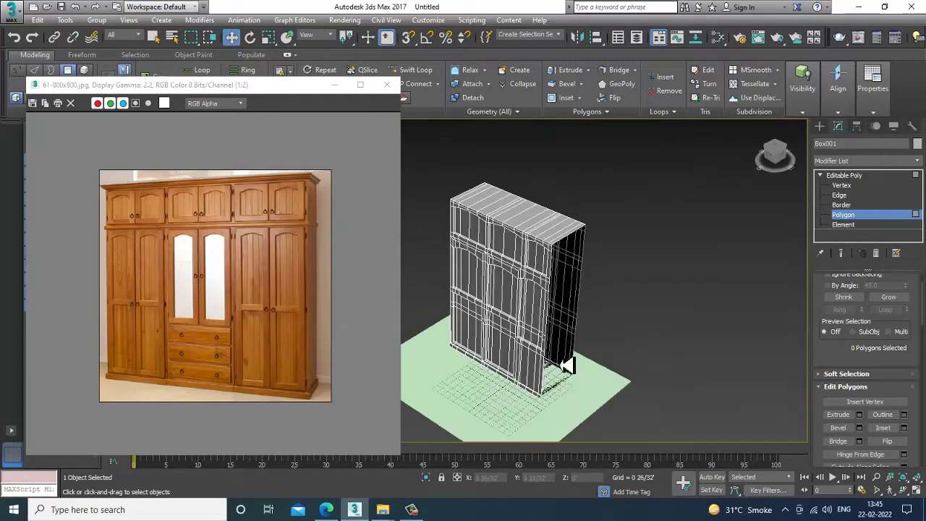
scroll(583, 358, up, 3)
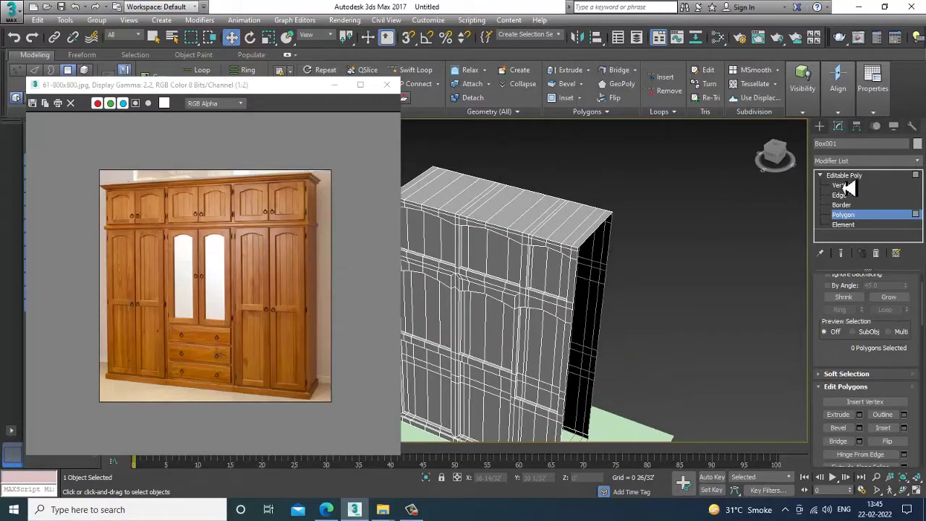
Step: Mirror the whole cabinet half across the X axis as a copy with zero offset
click(830, 215)
alt+middle_drag(560, 260, 597, 250)
scroll(610, 165, down, 4)
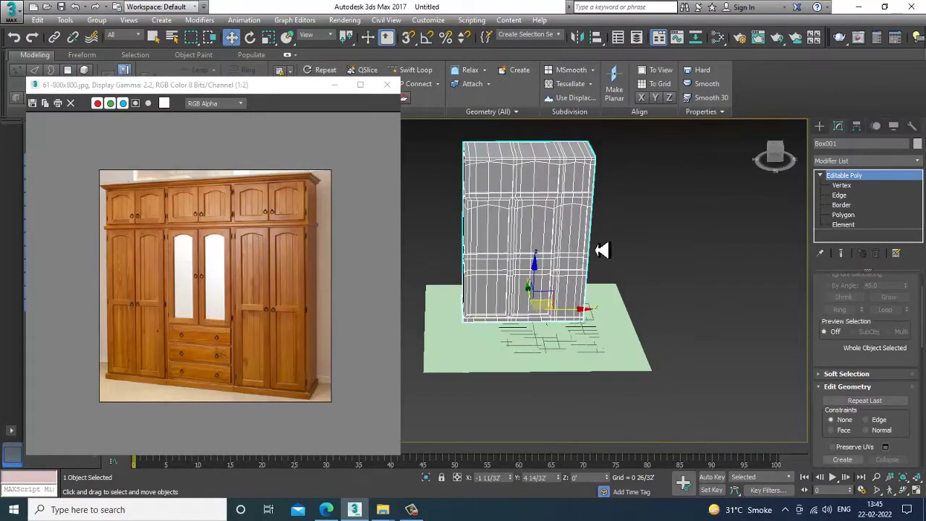
click(577, 38)
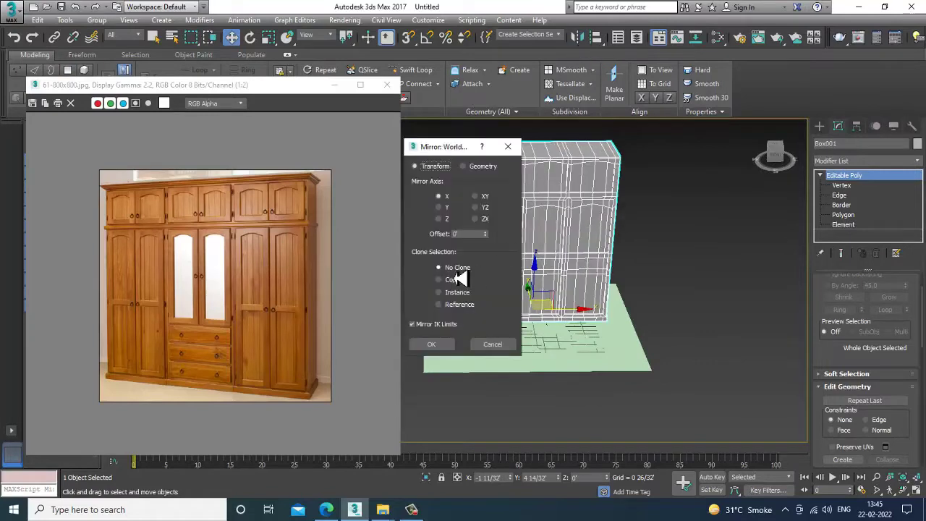
click(452, 280)
click(431, 343)
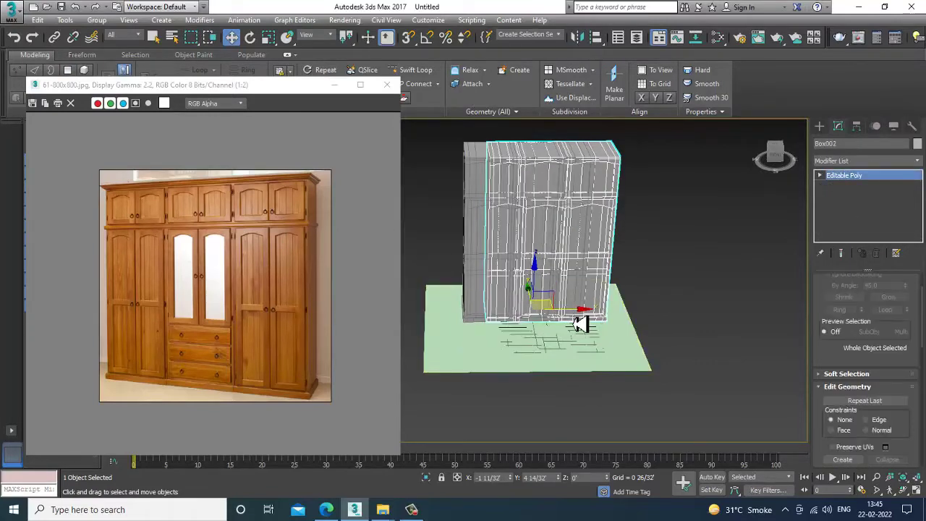
Step: Try to move the original half along X beside its mirrored copy, with and without snapping, and undo the moves
drag(578, 315, 734, 315)
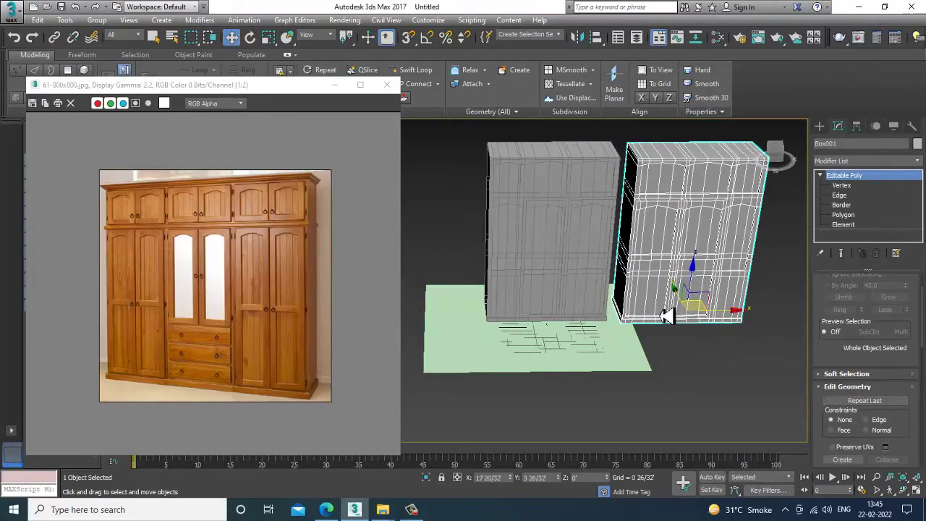
key(ctrl+z)
key(s)
drag(573, 319, 671, 315)
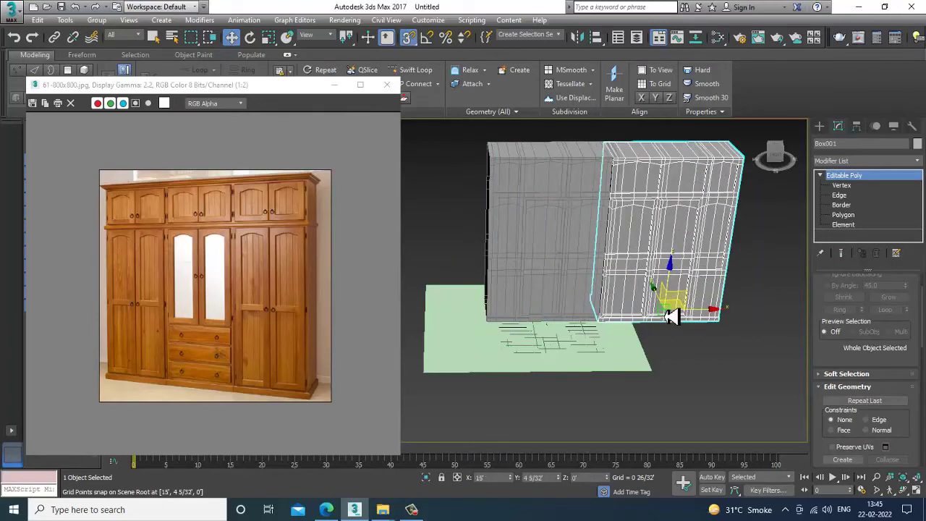
key(ctrl+z)
key(s)
alt+middle_drag(606, 244, 587, 251)
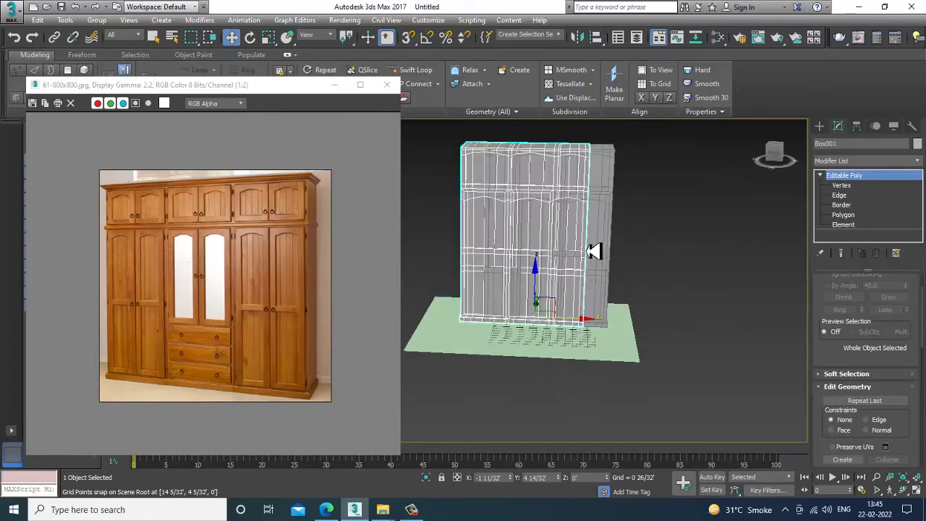
drag(586, 324, 773, 336)
alt+middle_drag(629, 306, 570, 239)
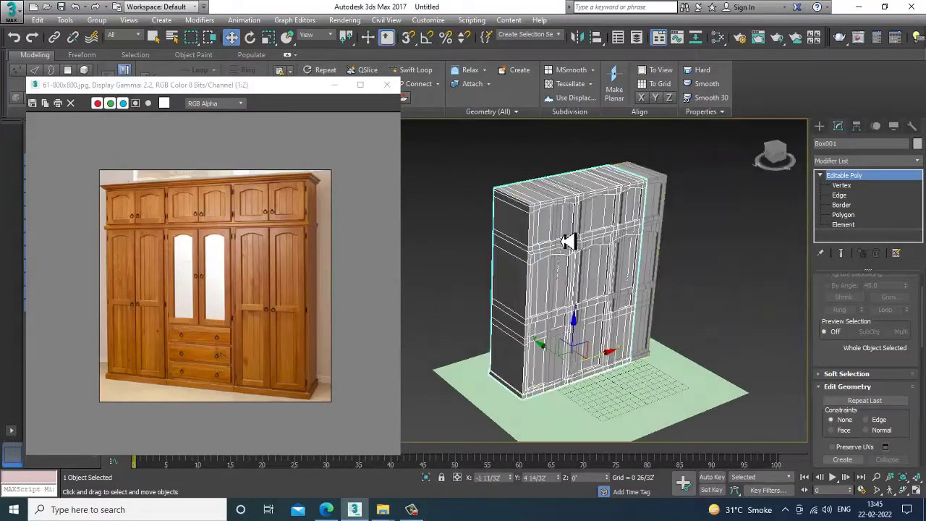
Step: Select the mirrored copy and move it along X to about 10 26/32', leaving a narrow gap between the open sides
click(579, 242)
drag(611, 362, 654, 302)
scroll(655, 302, up, 6)
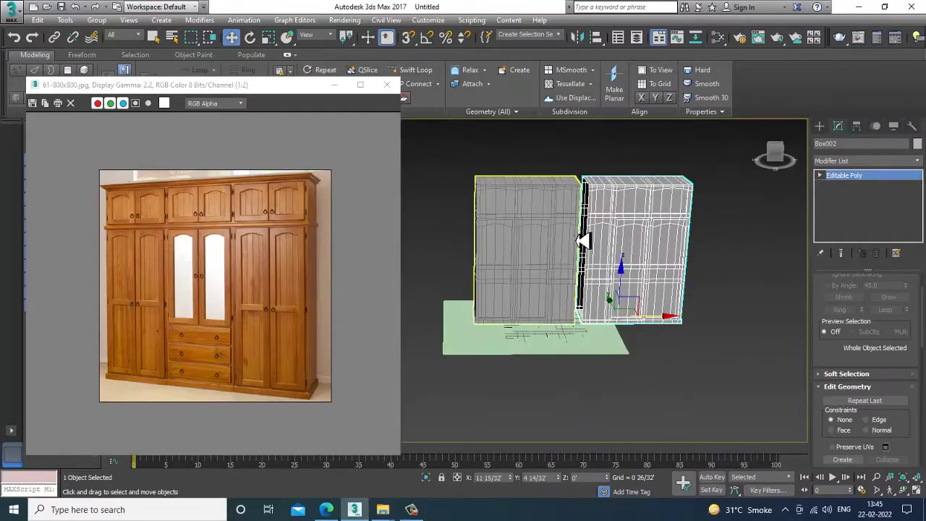
scroll(601, 244, up, 3)
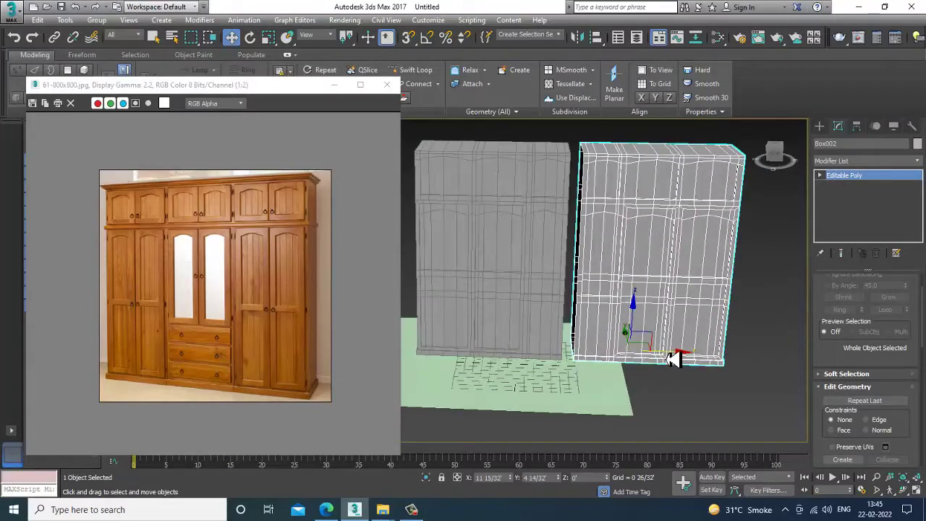
drag(673, 359, 665, 359)
scroll(625, 302, up, 4)
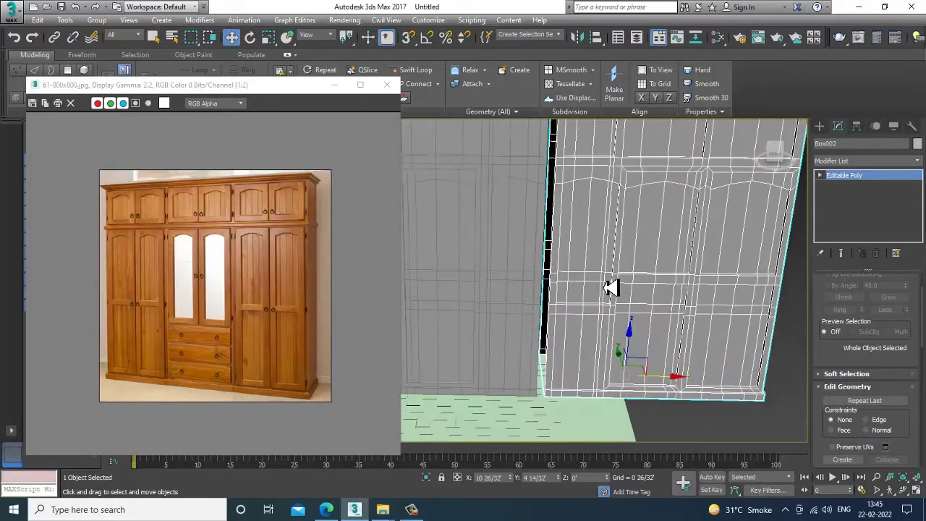
Step: Attach the original cabinet half to the mirrored copy as one Editable Poly
scroll(845, 361, down, 2)
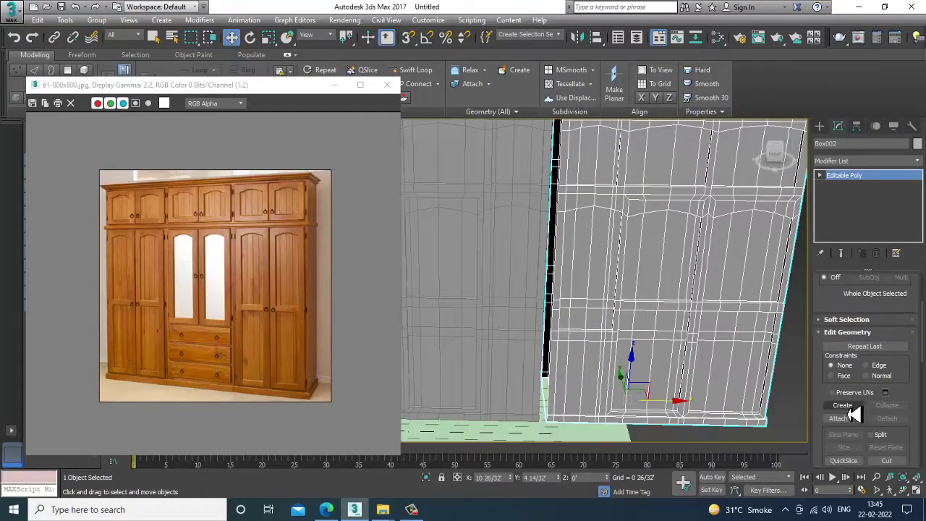
click(838, 418)
click(496, 254)
Step: Select the two open borders facing each other between the halves and bridge them
click(822, 177)
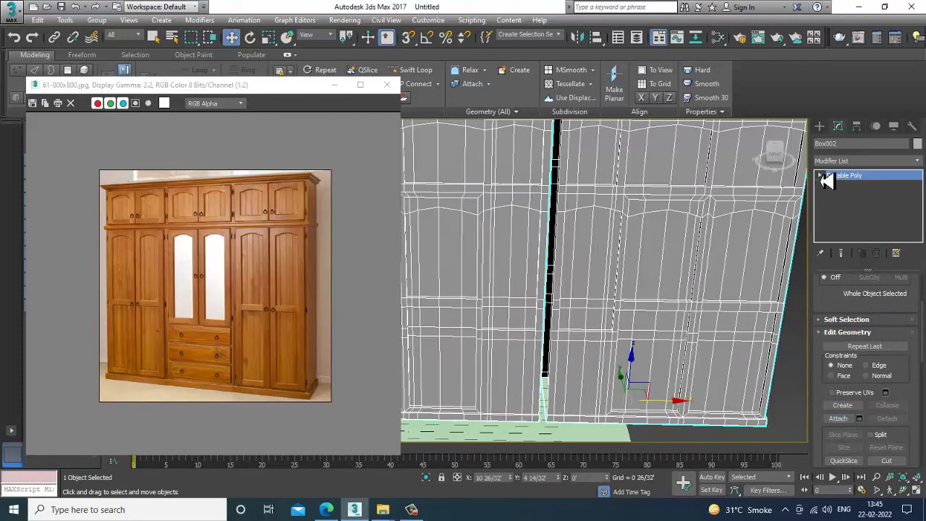
click(842, 205)
key(ctrl+a)
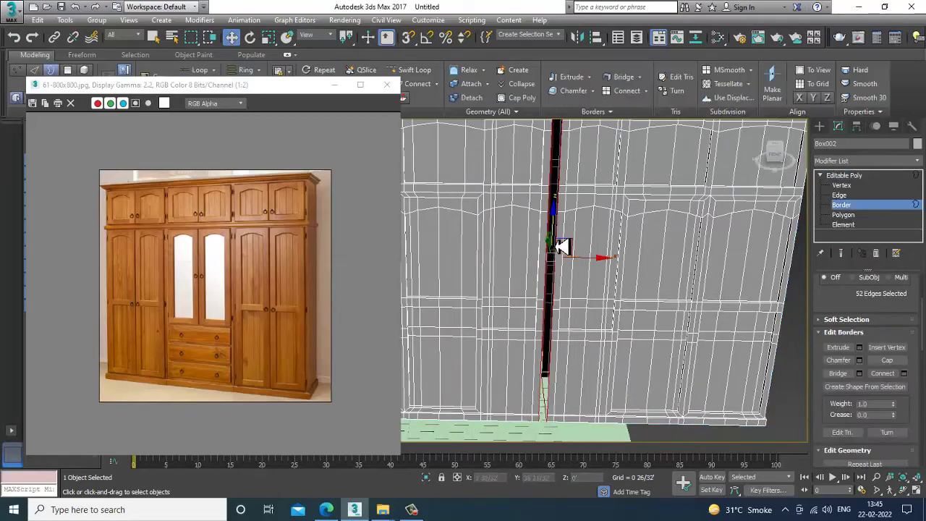
alt+middle_drag(556, 246, 563, 267)
click(842, 376)
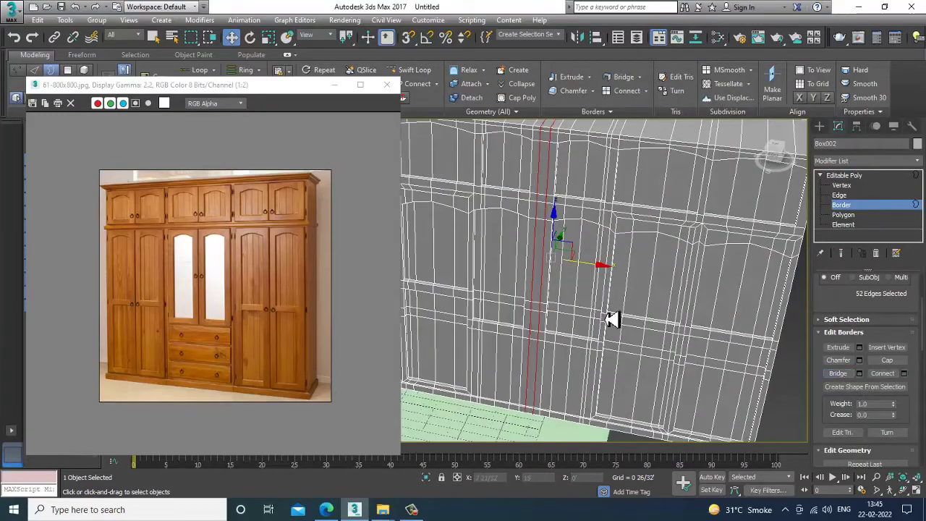
alt+middle_drag(612, 319, 600, 285)
scroll(602, 296, down, 3)
scroll(595, 285, up, 3)
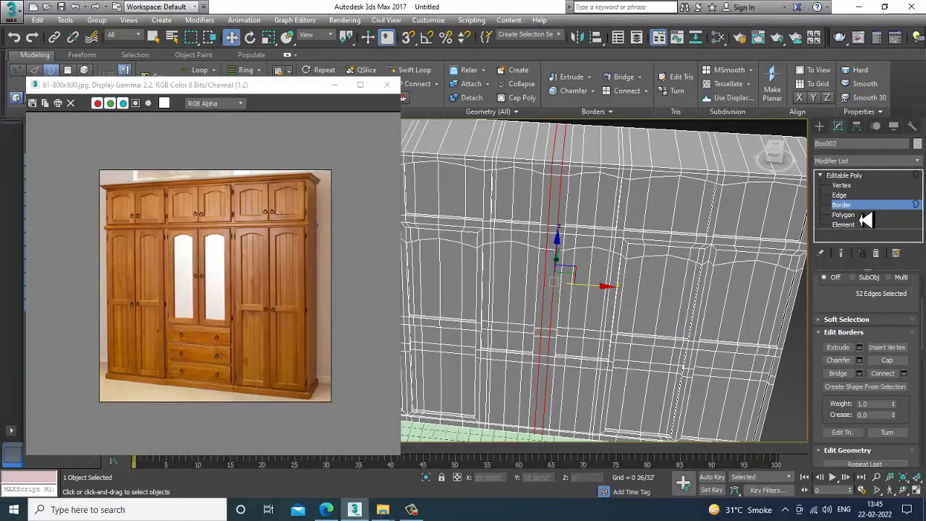
Step: Select all vertices of the right half and shift them slightly along X to narrow the bridged middle strip
click(839, 195)
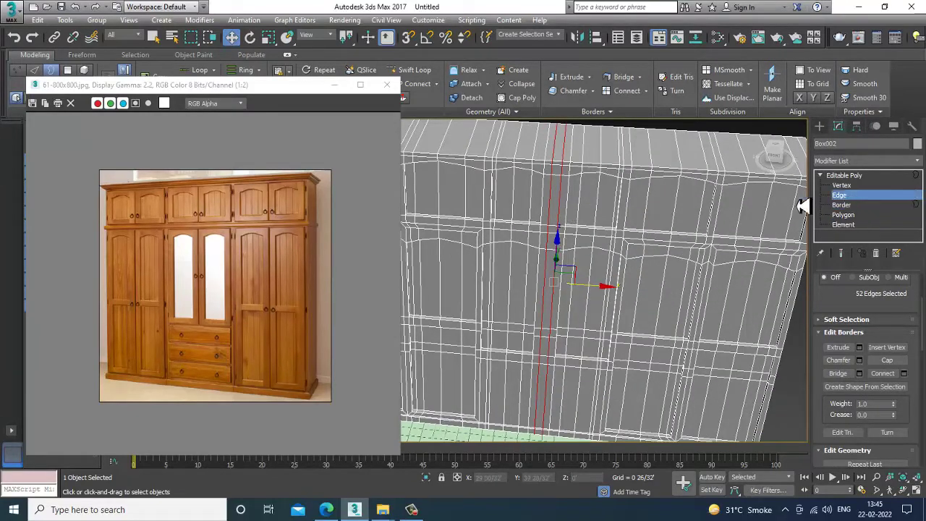
click(565, 214)
scroll(613, 276, down, 4)
alt+middle_drag(613, 277, 616, 253)
key(1)
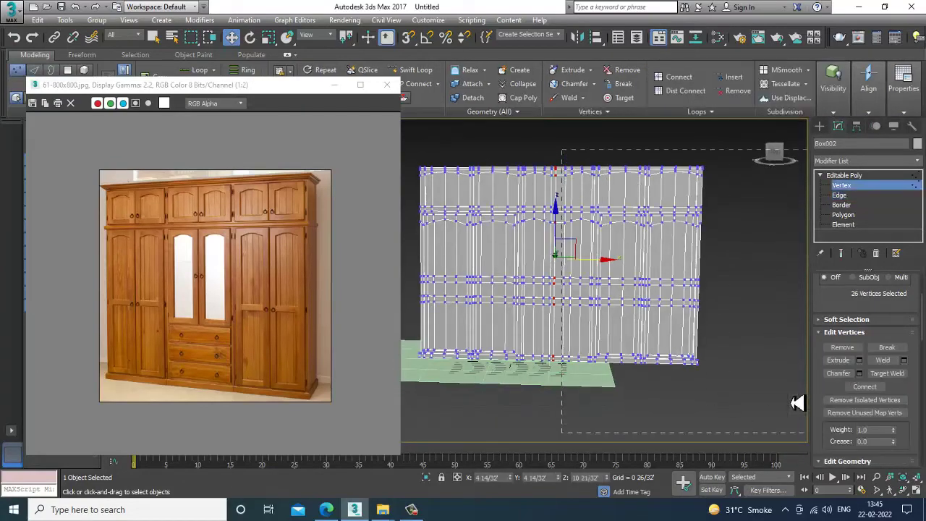
alt+middle_drag(797, 403, 637, 270)
drag(671, 268, 668, 268)
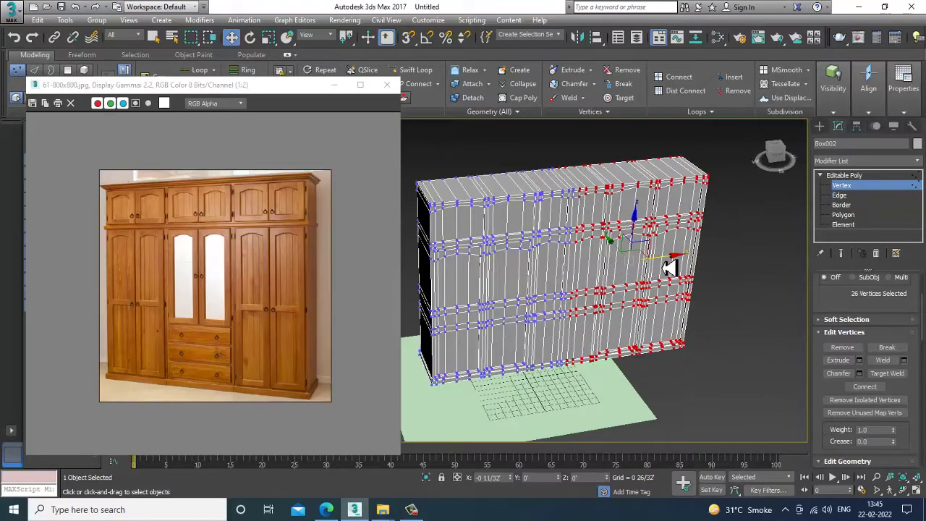
click(849, 176)
Step: Move the joined wardrobe along X to about 4 8/32', back over the ground plane
alt+middle_drag(630, 282, 575, 262)
scroll(667, 262, down, 3)
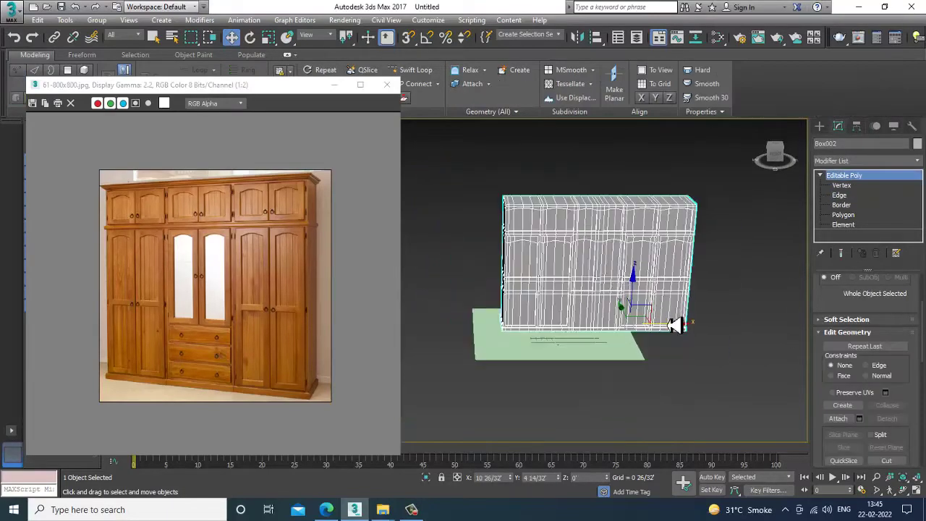
alt+middle_drag(676, 335, 585, 323)
scroll(521, 291, up, 3)
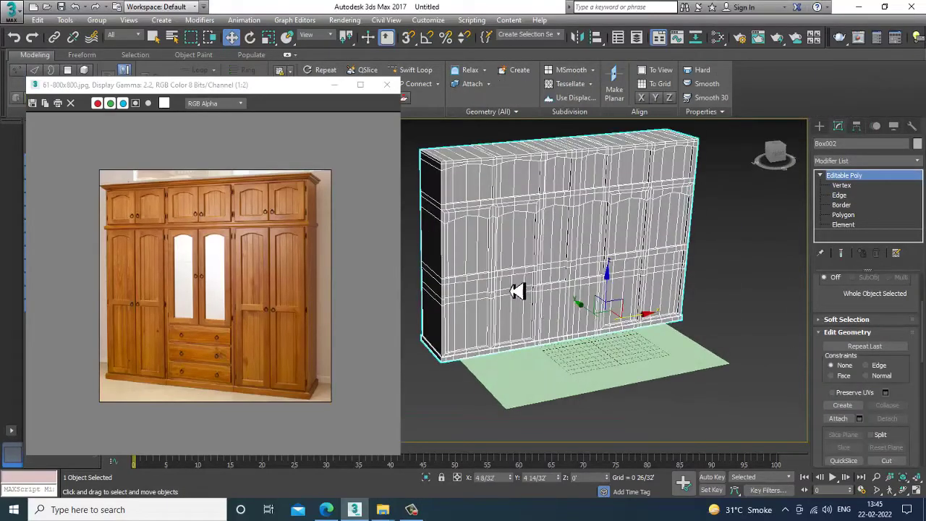
alt+middle_drag(546, 271, 568, 264)
scroll(590, 304, up, 4)
mouse_move(589, 304)
alt+middle_down()
mouse_move(606, 314)
mouse_move(598, 319)
mouse_move(584, 309)
mouse_move(600, 306)
mouse_move(630, 326)
mouse_move(655, 311)
alt+middle_up()
scroll(597, 308, down, 3)
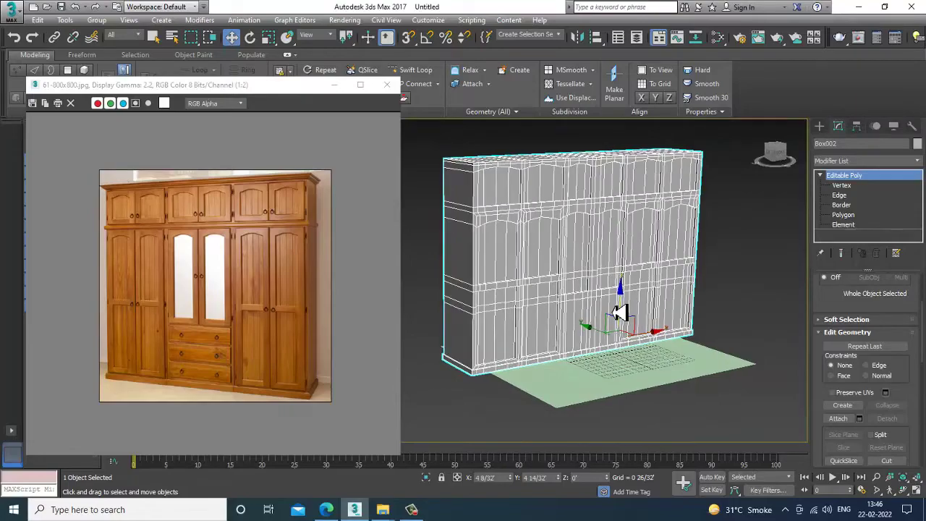
Step: Add a horizontal SwiftLoop across the lower part of the wardrobe, between the lowest existing rail and the base
scroll(615, 318, up, 3)
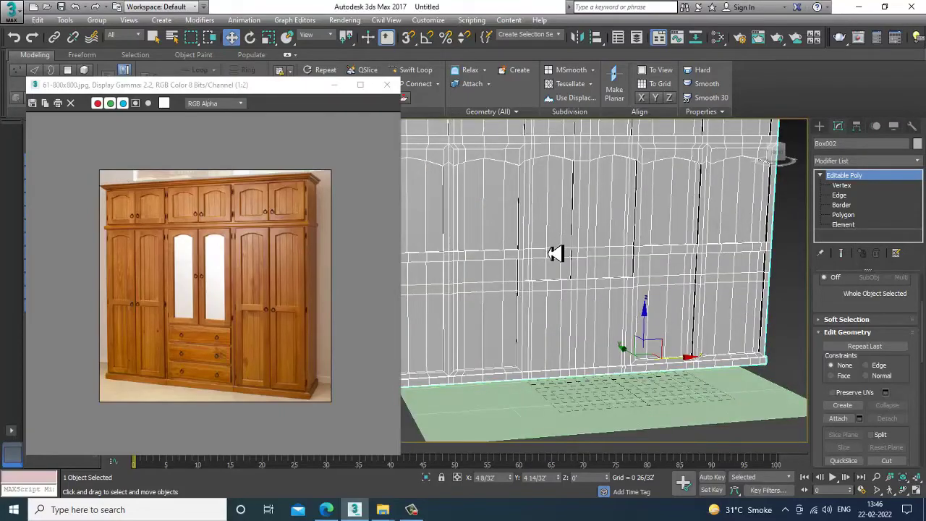
alt+middle_drag(555, 253, 602, 304)
scroll(613, 298, up, 3)
click(413, 72)
alt+middle_drag(593, 341, 550, 319)
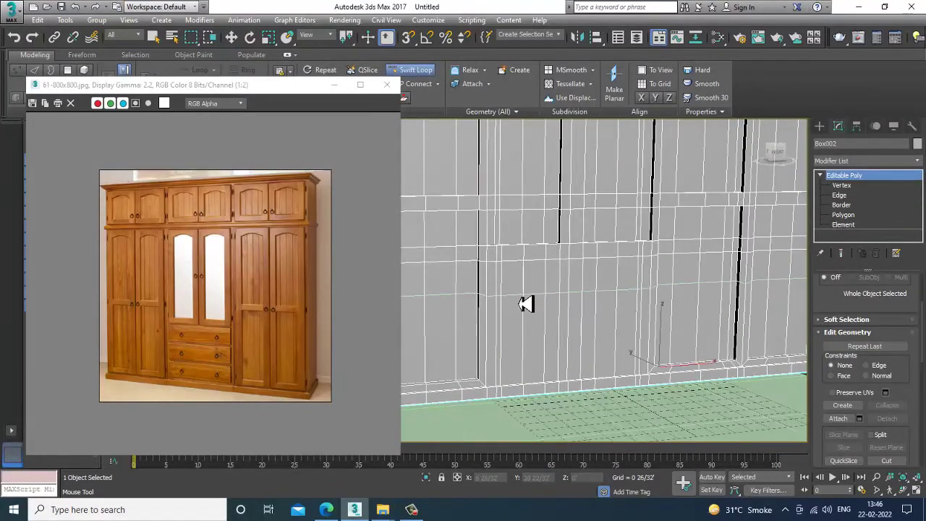
key(w)
Step: In the front view, select the new horizontal loop's vertices and scale them vertically to make the loop level
key(alt+w)
middle_drag(709, 232, 788, 201)
key(alt+w)
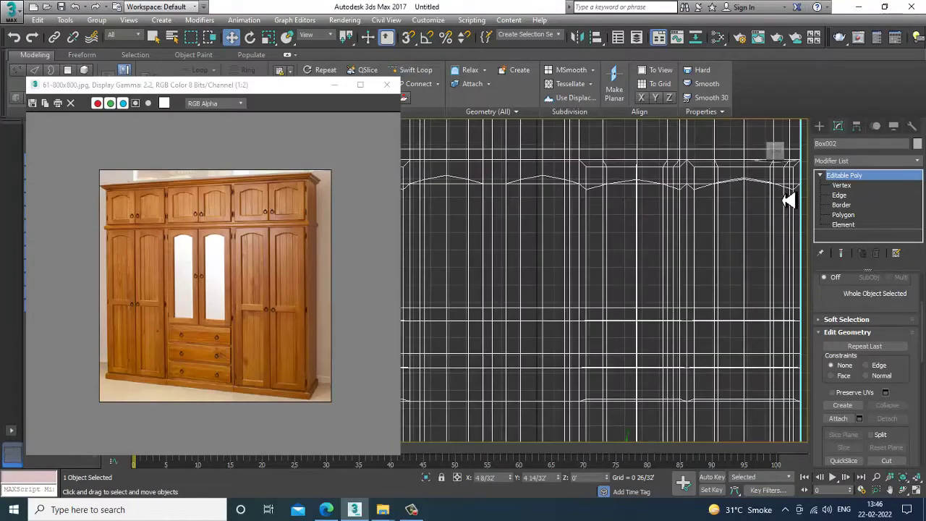
scroll(723, 238, down, 4)
middle_drag(595, 295, 626, 282)
key(1)
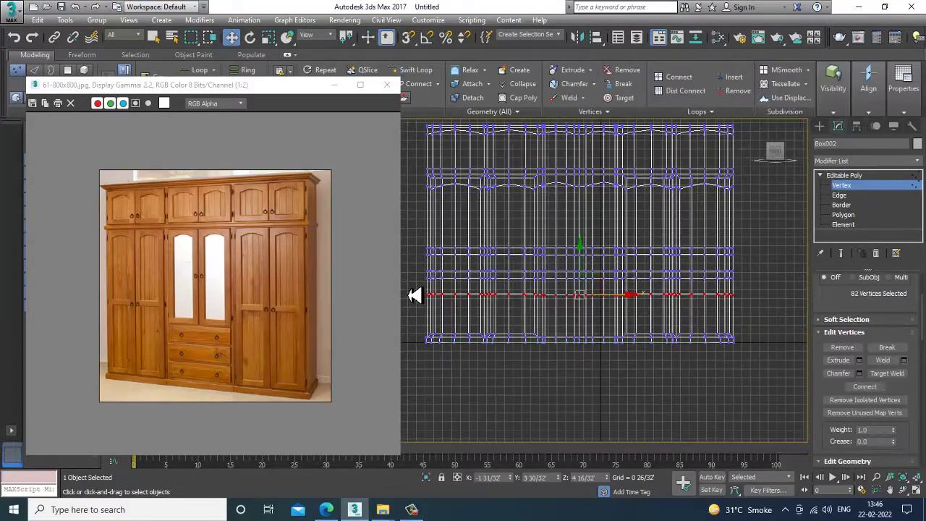
key(r)
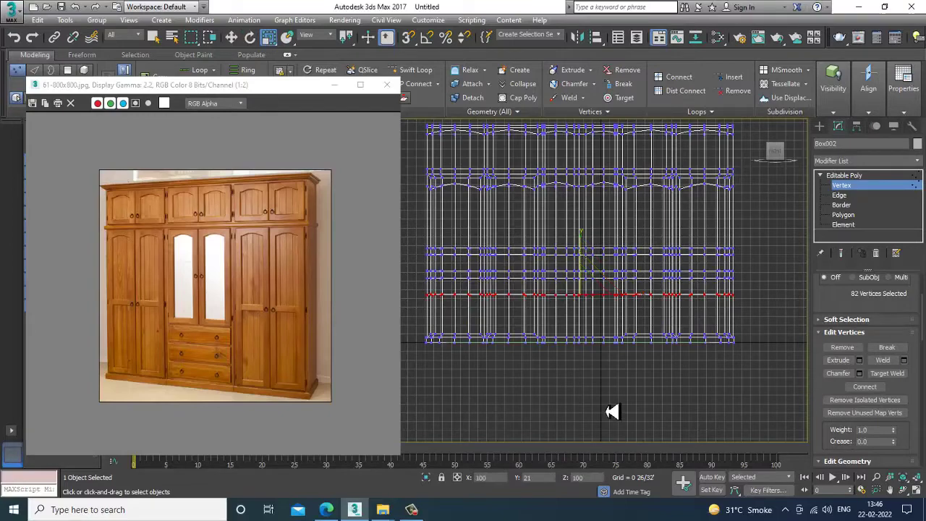
key(alt+w)
right_click(657, 414)
key(alt+w)
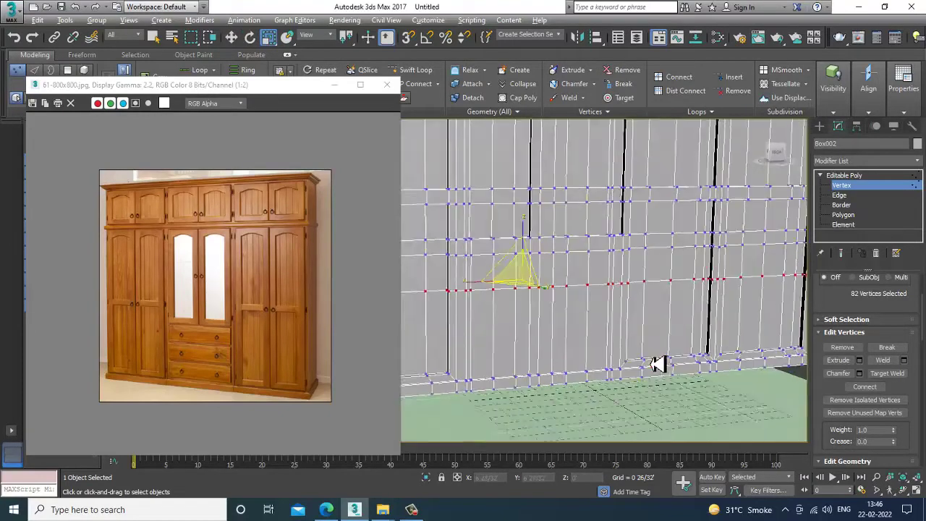
Step: Set the wardrobe's object color to the orange-brown swatch of the 3ds Max palette
click(919, 144)
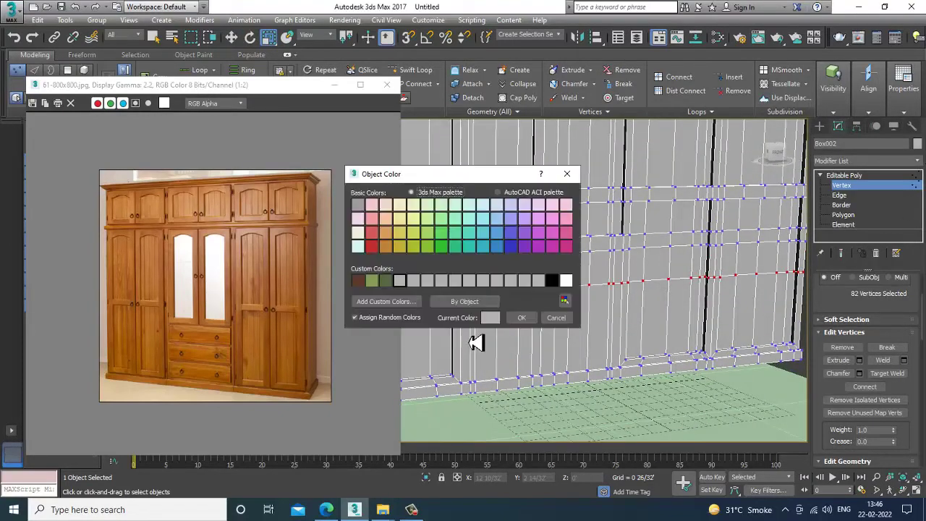
click(385, 246)
click(523, 319)
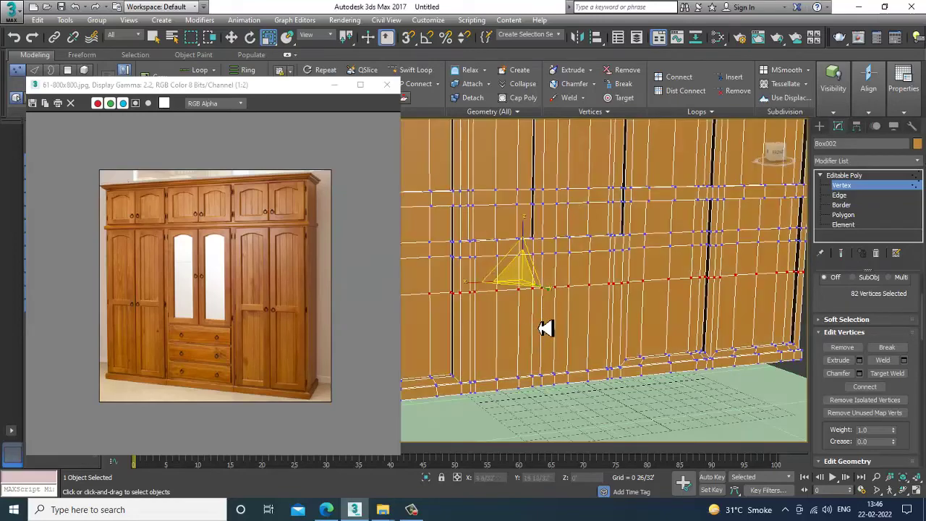
Step: Add a second horizontal SwiftLoop across the wardrobe, between the previous loop and the base
scroll(586, 304, down, 5)
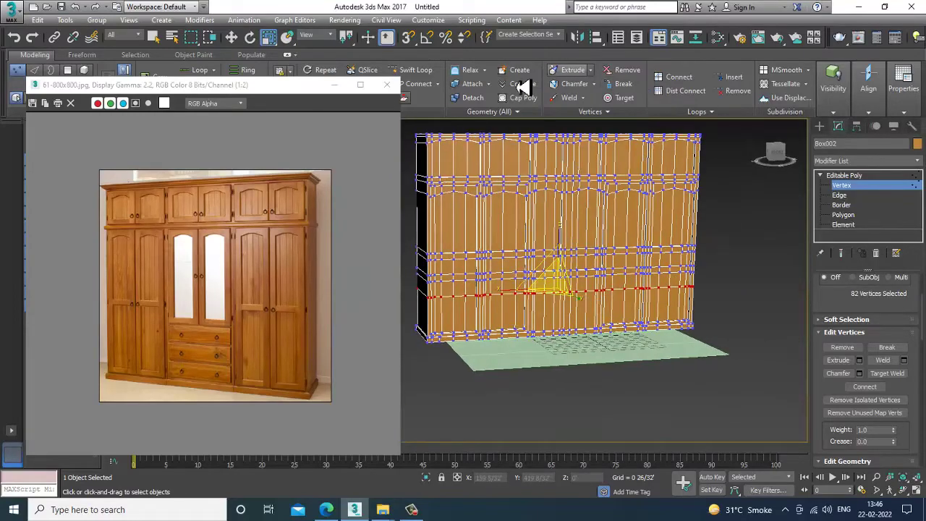
click(410, 70)
scroll(601, 267, up, 4)
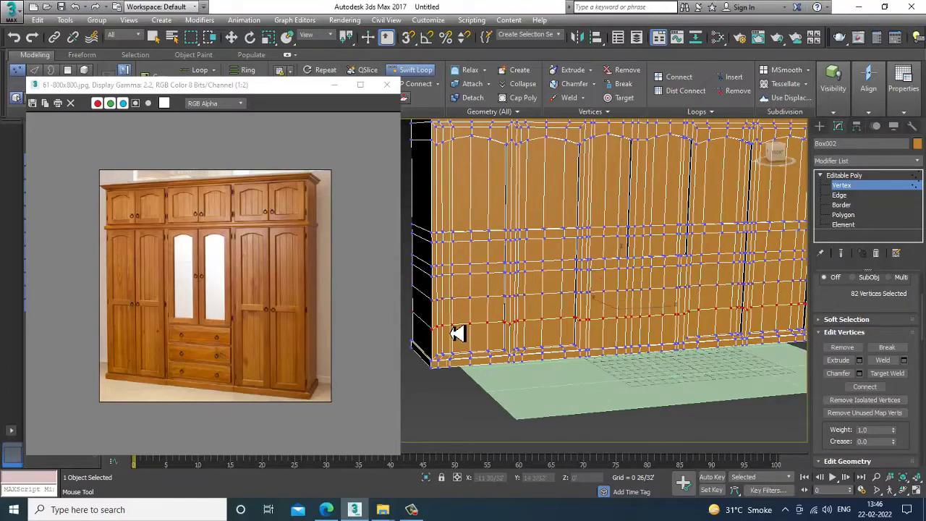
key(w)
Step: In the front view, flatten the vertices of the second horizontal loop by scaling them vertically
key(alt+w)
middle_click(664, 232)
key(alt+w)
key(1)
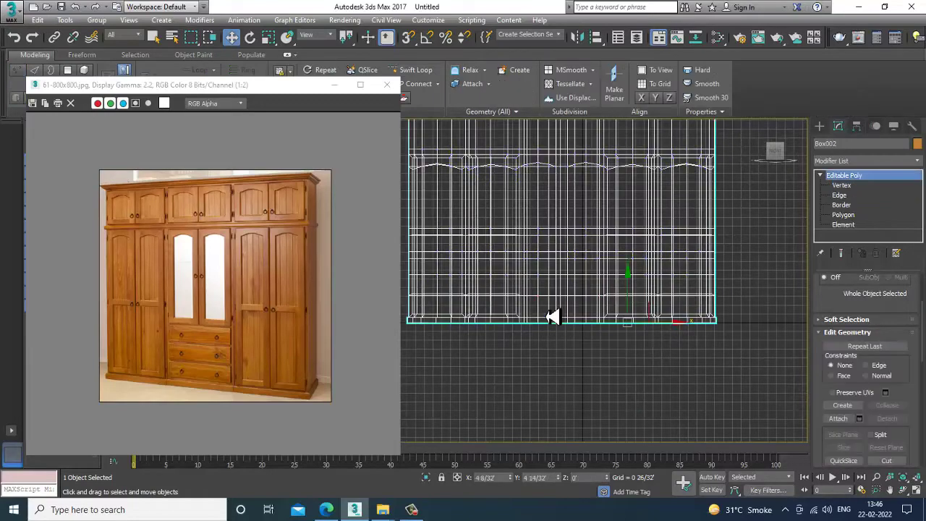
key(q)
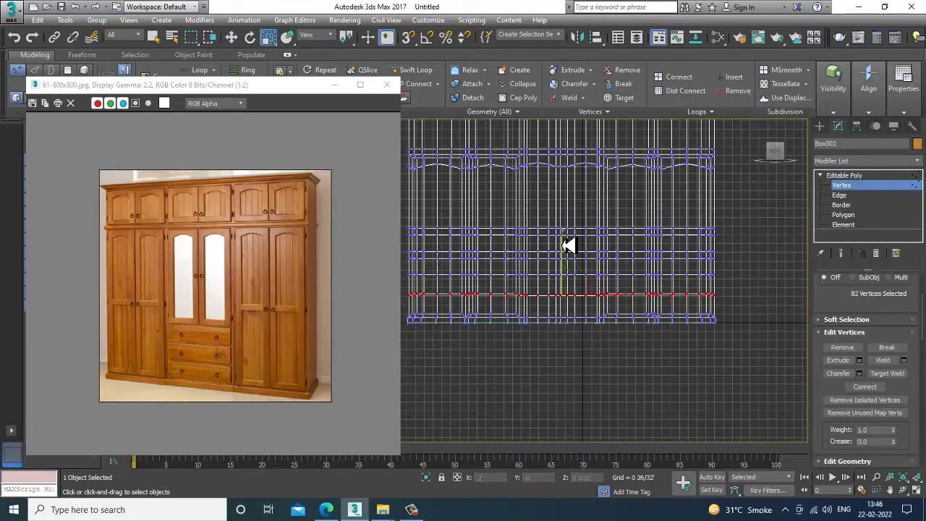
drag(566, 246, 654, 141)
scroll(546, 368, up, 4)
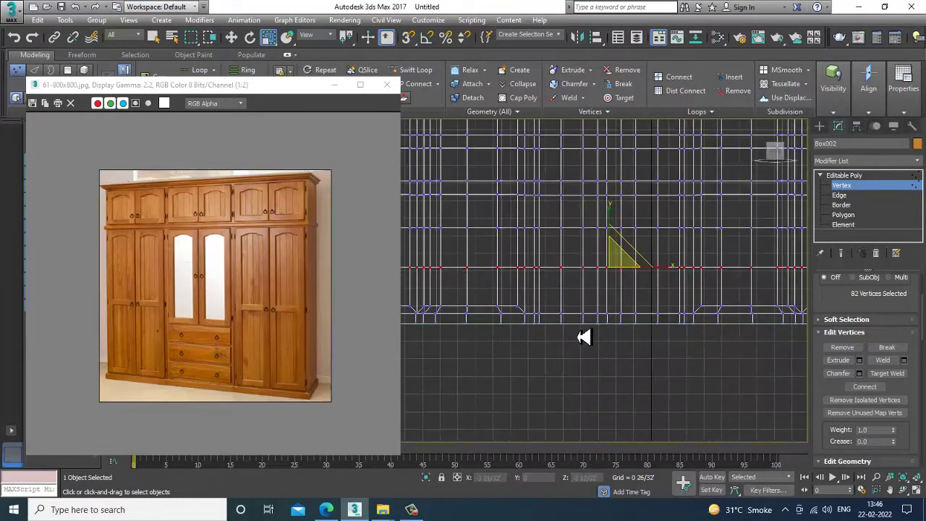
key(w)
key(p)
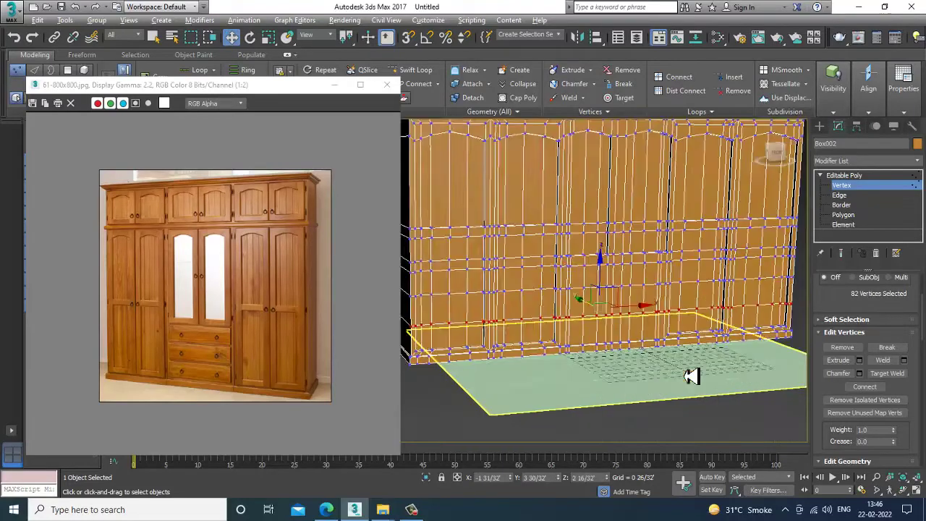
scroll(699, 386, up, 4)
click(844, 215)
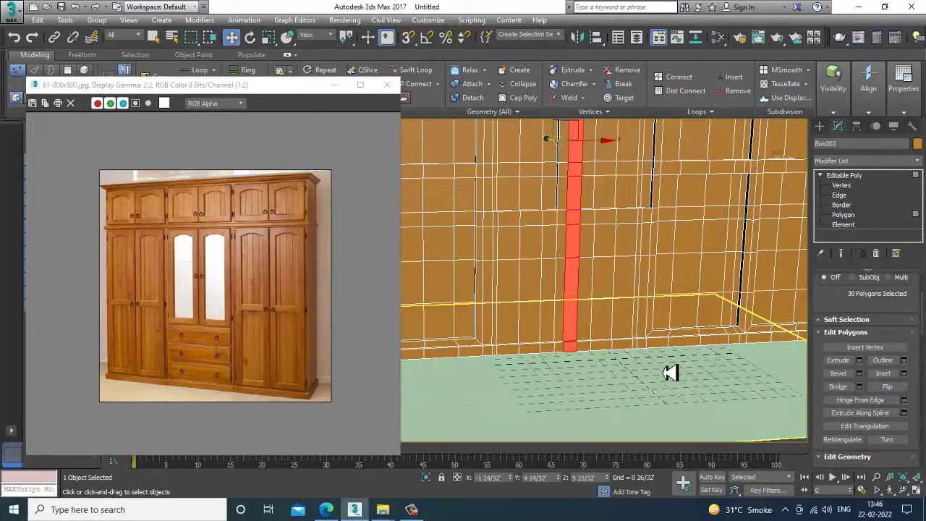
alt+middle_drag(670, 371, 570, 366)
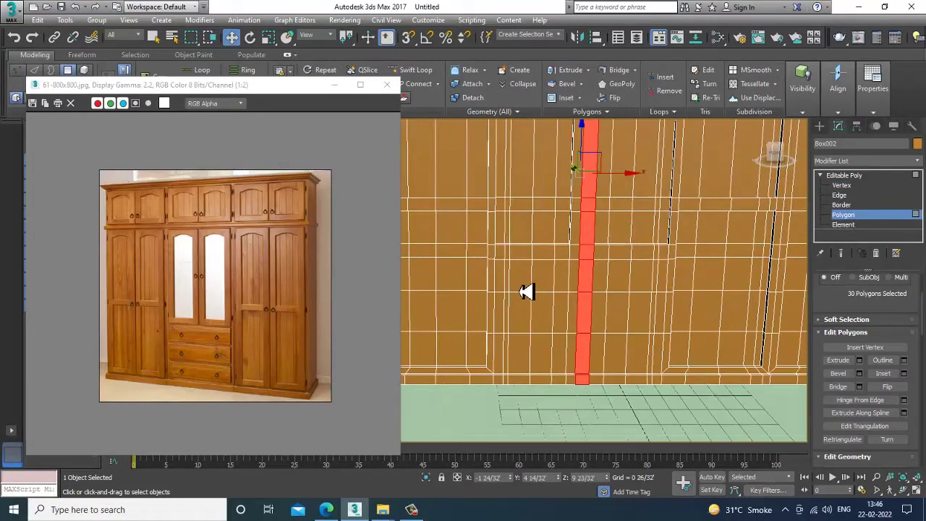
alt+middle_drag(526, 292, 555, 291)
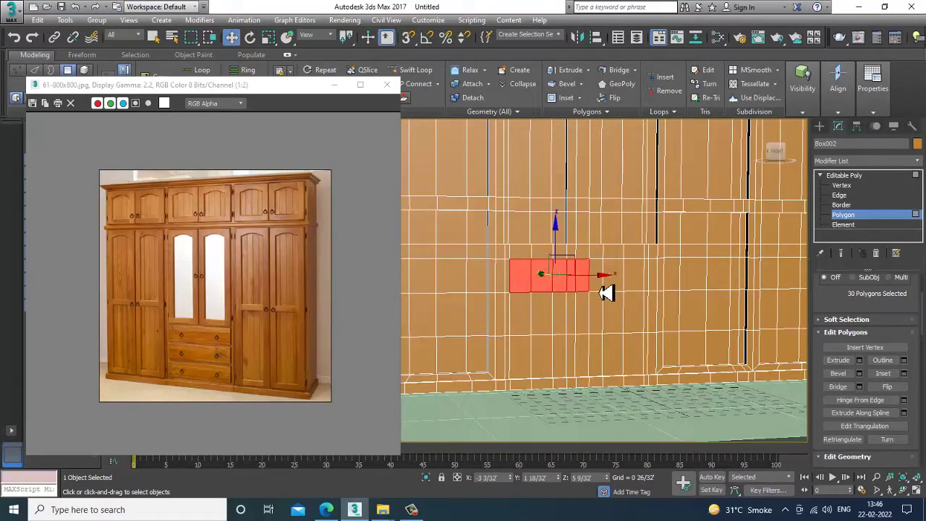
alt+middle_drag(647, 289, 592, 288)
scroll(641, 317, up, 3)
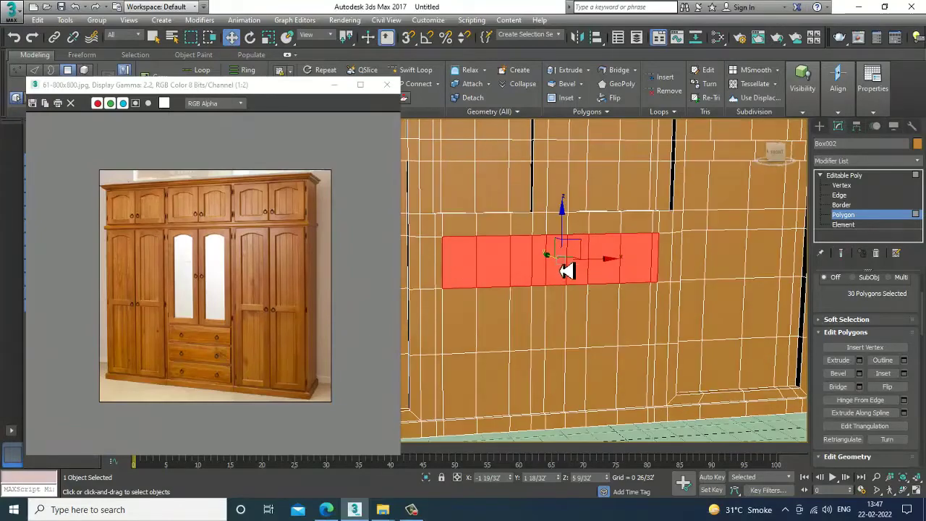
Step: Lower the horizontal row of vertices along the bottom of the centre section's top drawer to a height of about 4 13/32'
scroll(578, 271, down, 3)
key(alt+w)
middle_click(657, 202)
key(alt+w)
scroll(641, 271, down, 2)
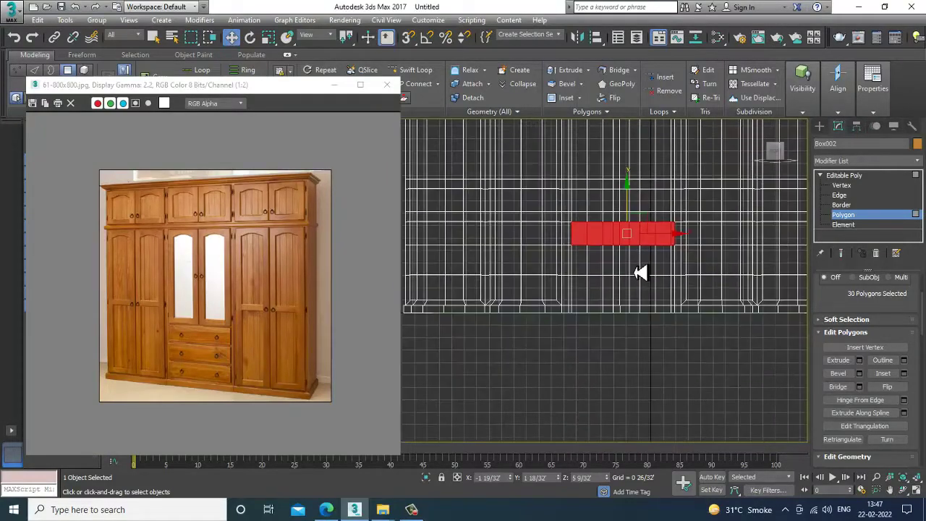
scroll(641, 273, down, 3)
key(1)
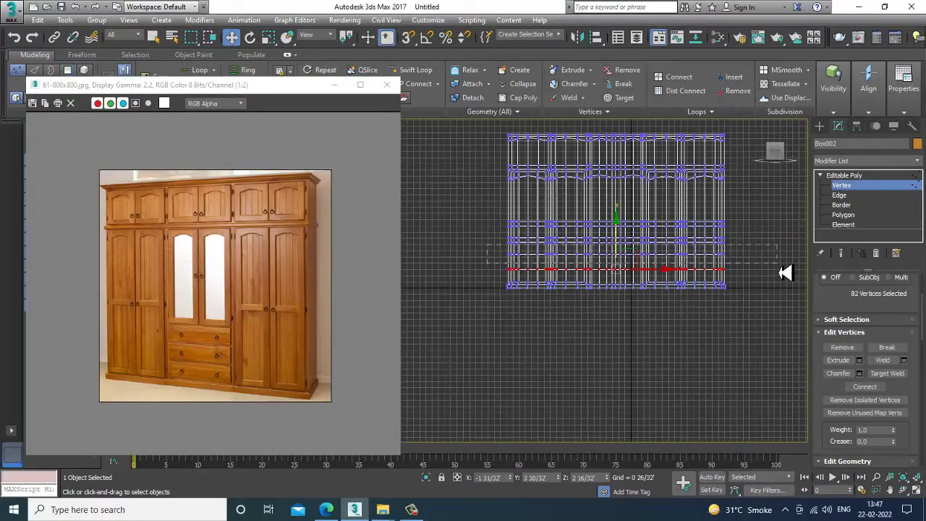
scroll(558, 263, up, 5)
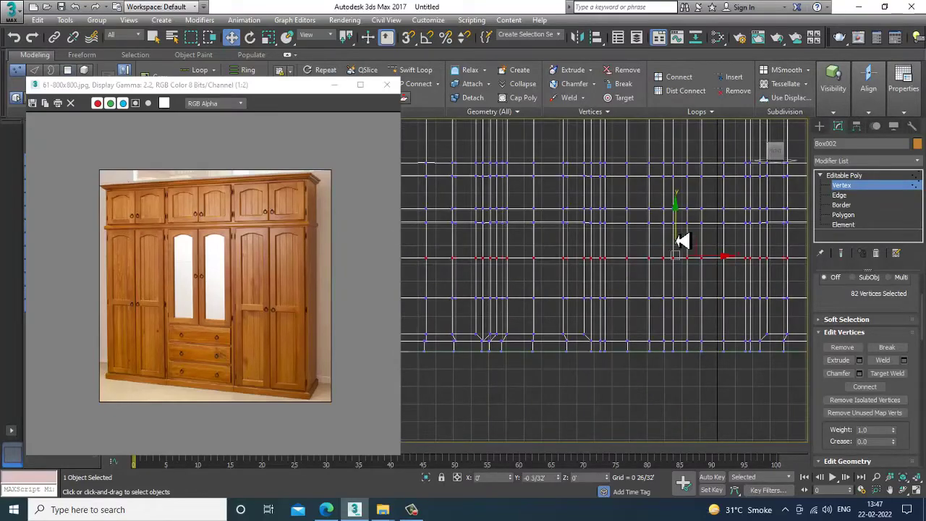
drag(683, 241, 685, 241)
key(alt+w)
middle_click(733, 366)
key(alt+w)
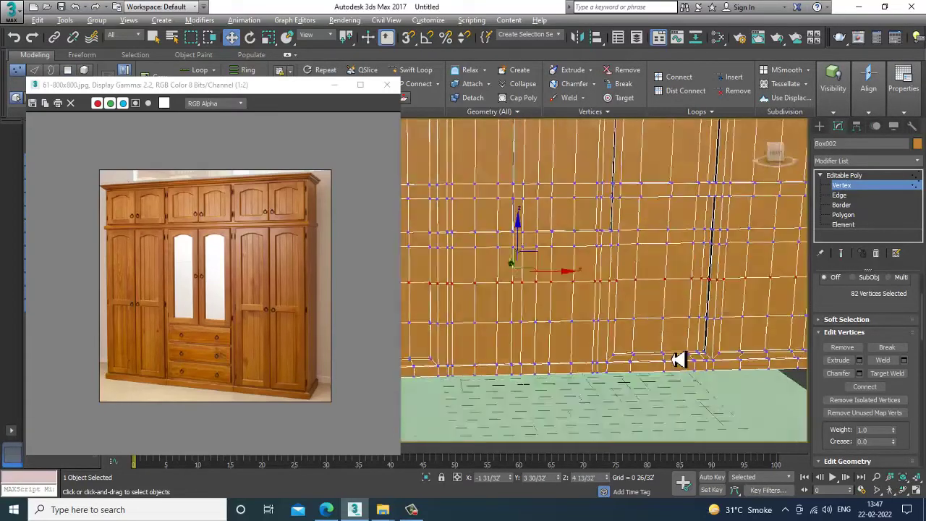
Step: Add vertical edge loops along the sides of the centre drawer fronts with Swift Loop
alt+middle_drag(678, 360, 628, 358)
scroll(555, 335, down, 2)
alt+middle_drag(554, 334, 470, 183)
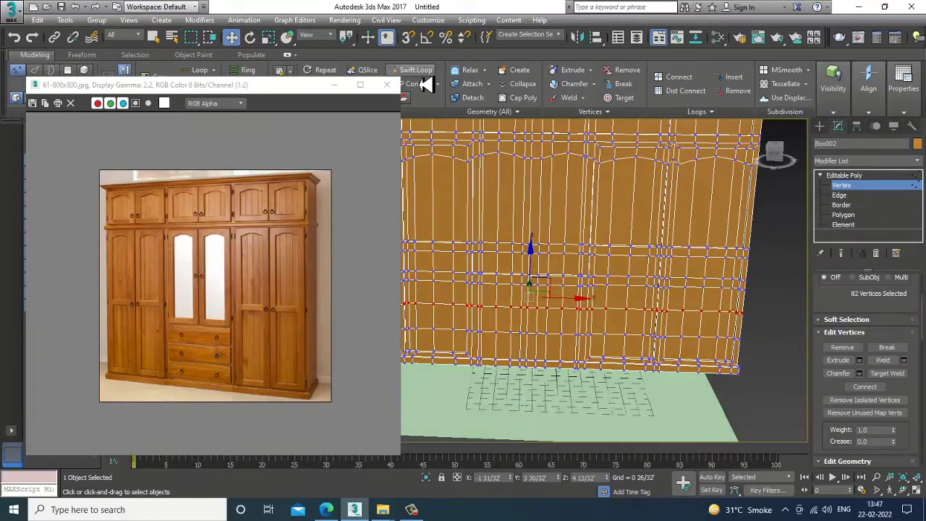
scroll(533, 291, up, 4)
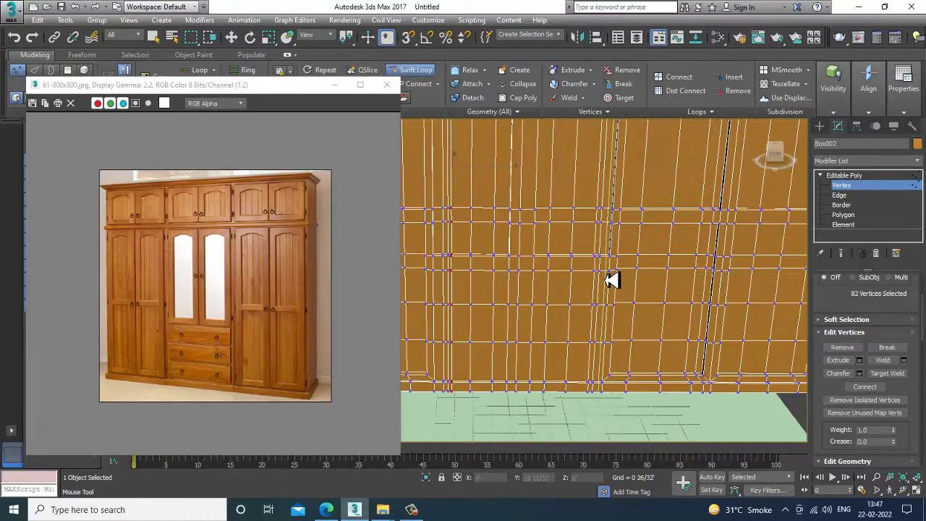
key(w)
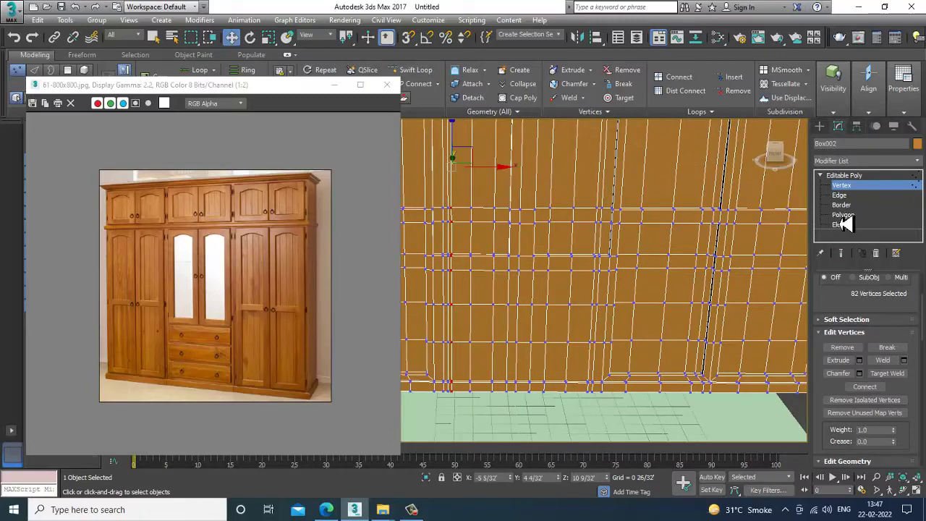
Step: Select the ten polygons across the centre section's top drawer front and extrude them by 0 3/32'
click(842, 216)
drag(592, 284, 455, 298)
alt+middle_drag(440, 299, 471, 298)
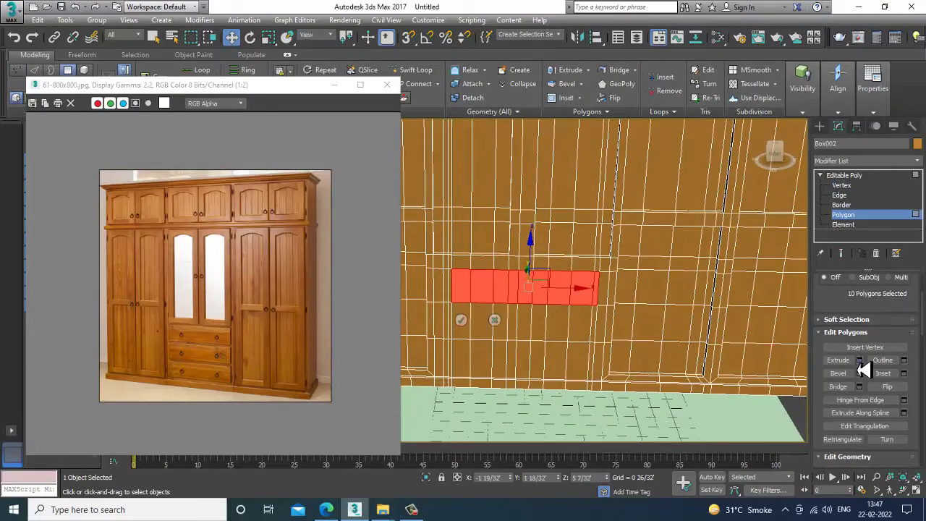
alt+middle_drag(549, 307, 607, 308)
scroll(528, 309, up, 3)
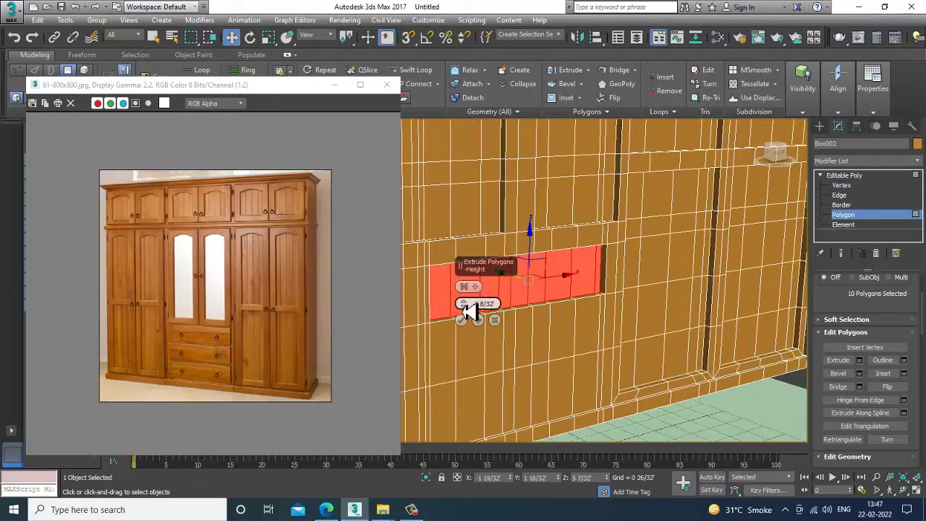
drag(467, 310, 470, 292)
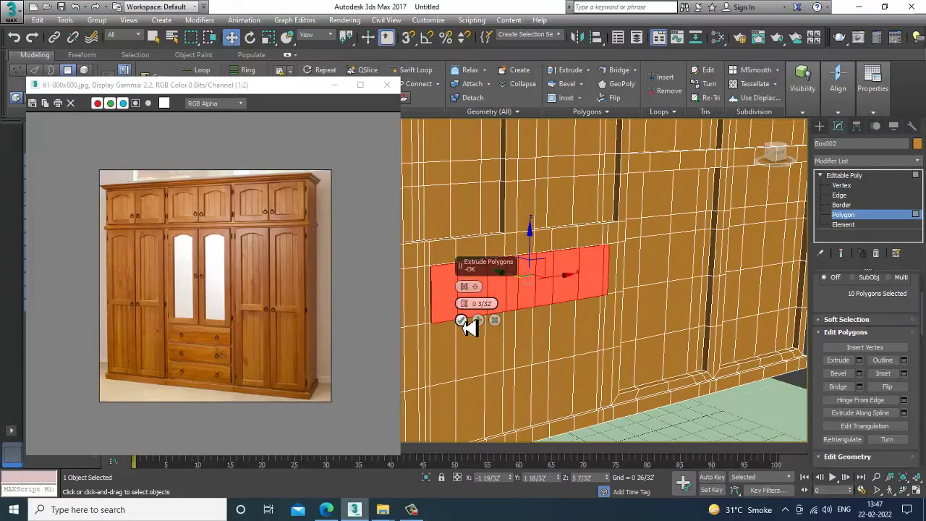
click(463, 322)
Step: Add two horizontal edge loops with Swift Loop, just inside the upper edges of the middle and bottom drawers
alt+middle_drag(462, 325, 472, 340)
click(430, 356)
ctrl+click(463, 357)
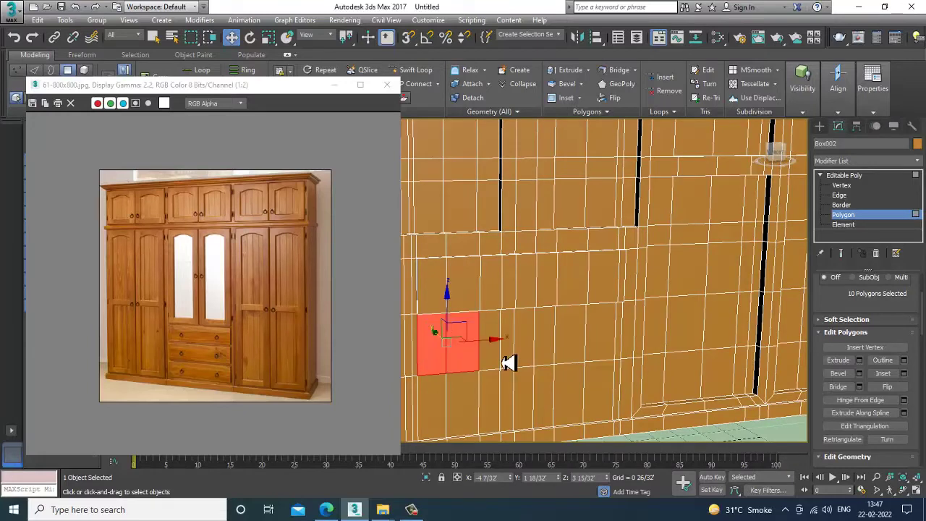
click(414, 69)
middle_drag(502, 297, 586, 295)
click(599, 301)
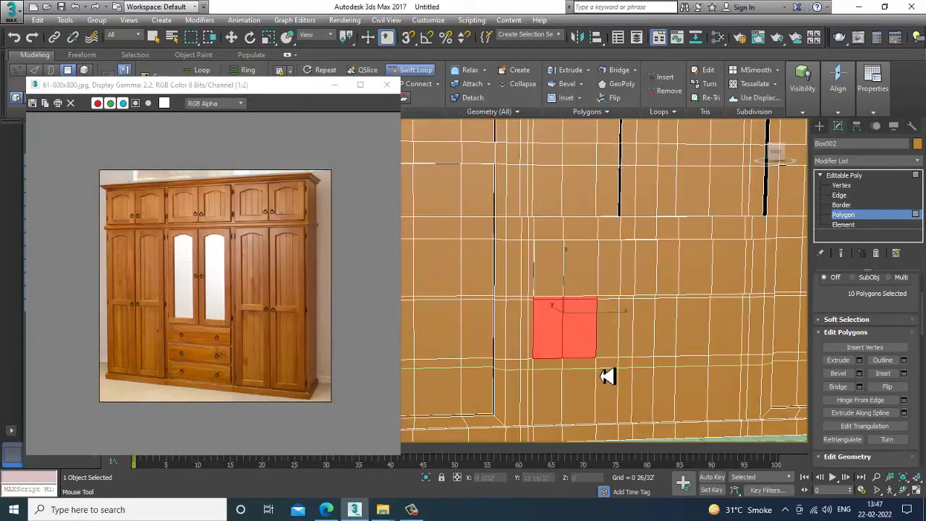
click(599, 370)
right_click(599, 370)
Step: Select the ten polygons across the middle drawer front and extrude them by 0 3/32'
click(556, 338)
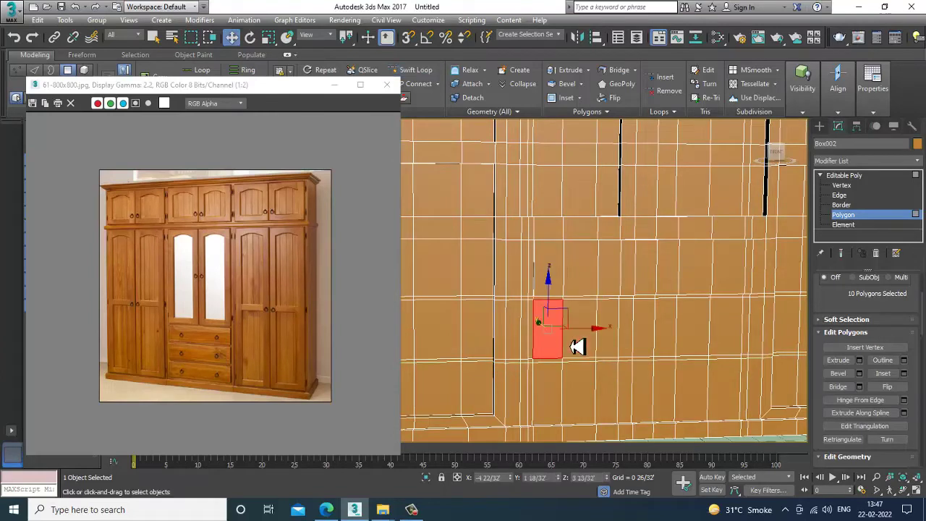
ctrl+click(572, 347)
ctrl+click(607, 348)
drag(629, 351, 748, 333)
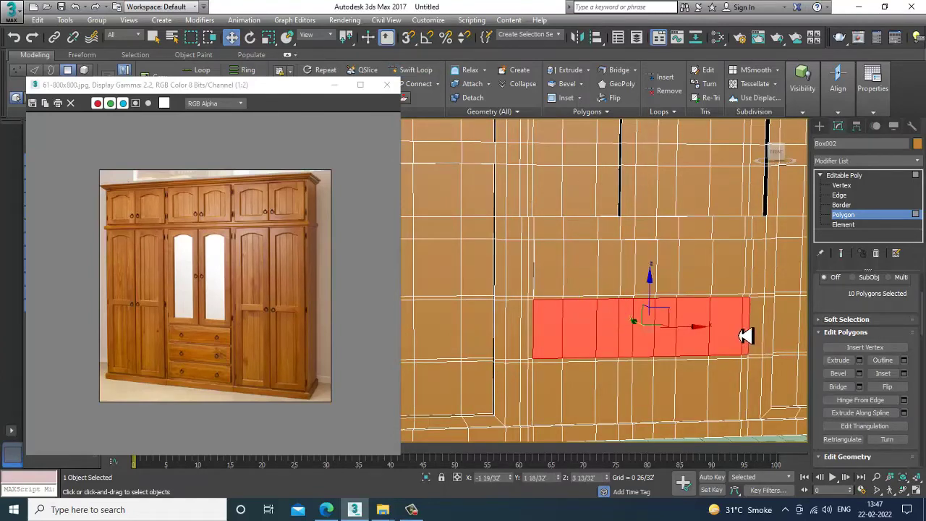
alt+middle_drag(748, 333, 604, 347)
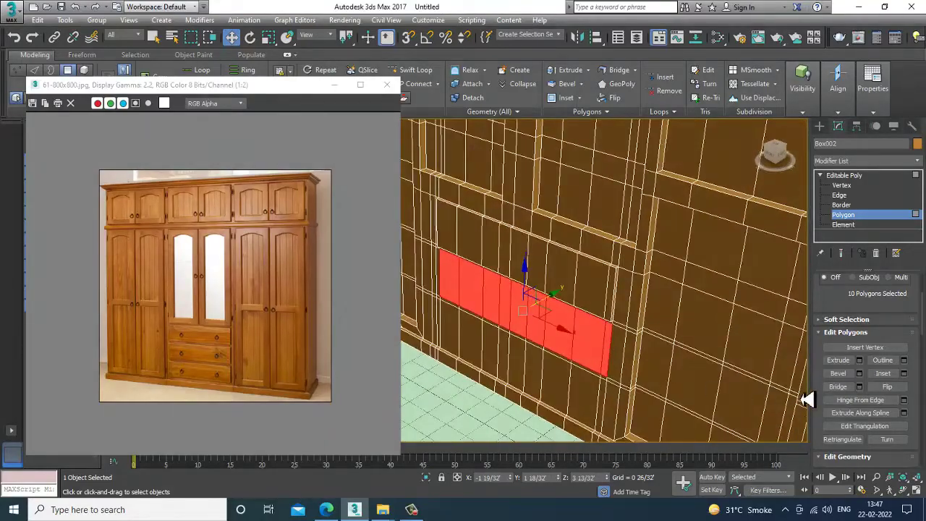
click(860, 360)
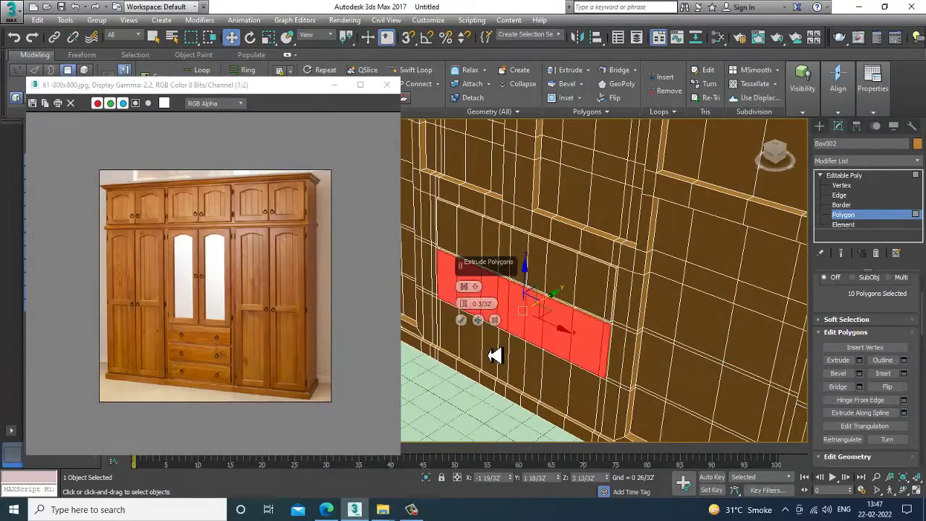
click(462, 321)
Step: Select the ten polygons across the bottom drawer front and extrude them by 0 3/32'
alt+middle_drag(462, 321, 494, 357)
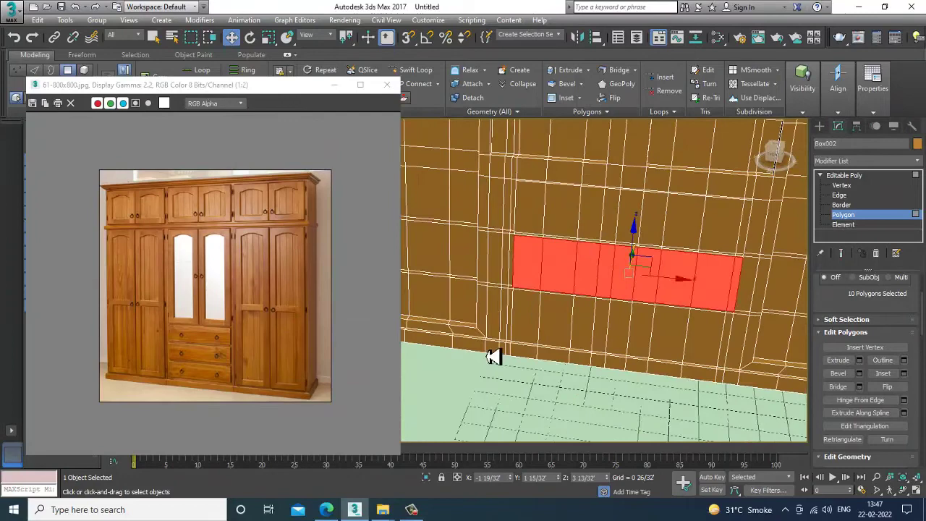
click(519, 337)
ctrl+click(562, 338)
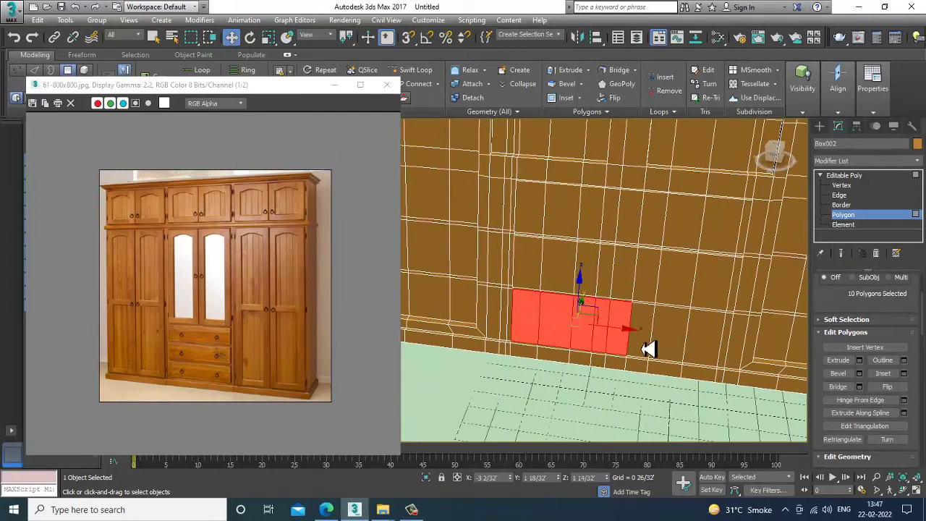
ctrl+click(666, 353)
ctrl+click(702, 356)
click(859, 360)
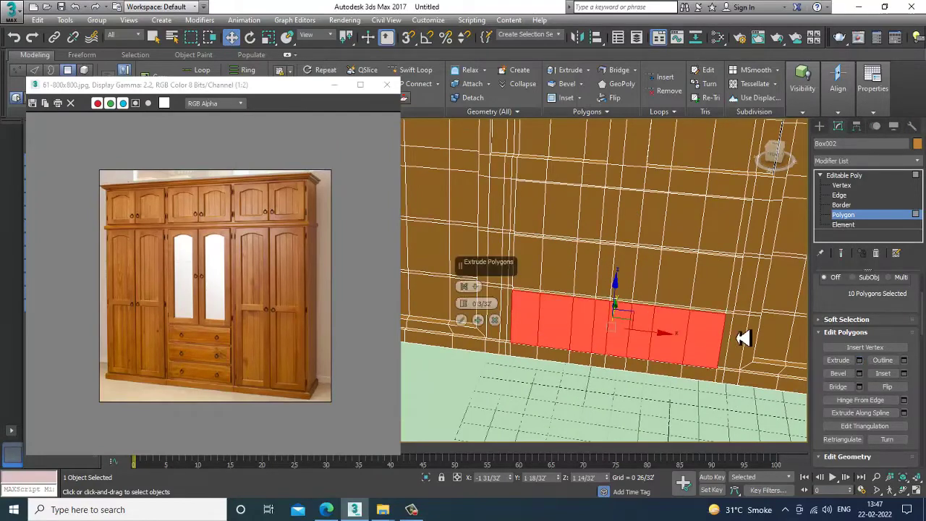
click(464, 323)
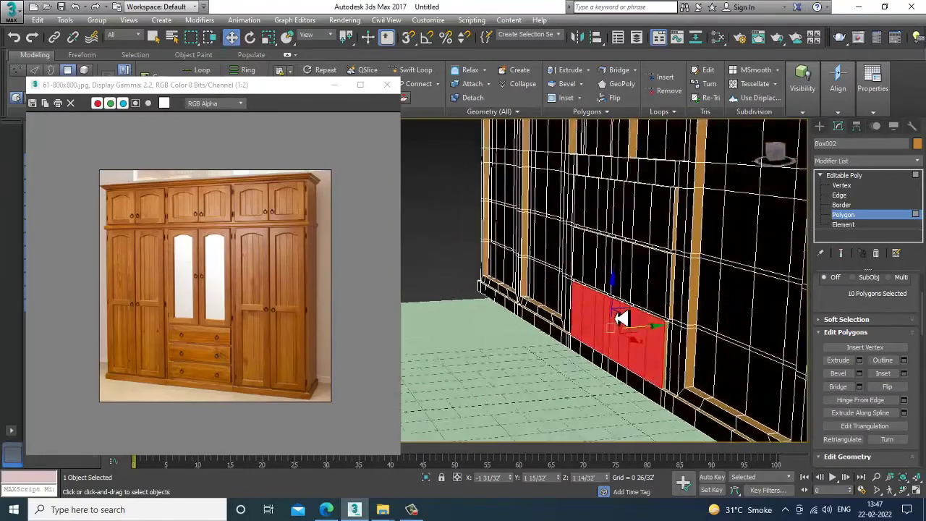
Step: Bevel the narrow polygon band between the upper and lower doors by local normal, with height 0 10/32' and outline -0 1/32'
alt+middle_drag(685, 214, 638, 254)
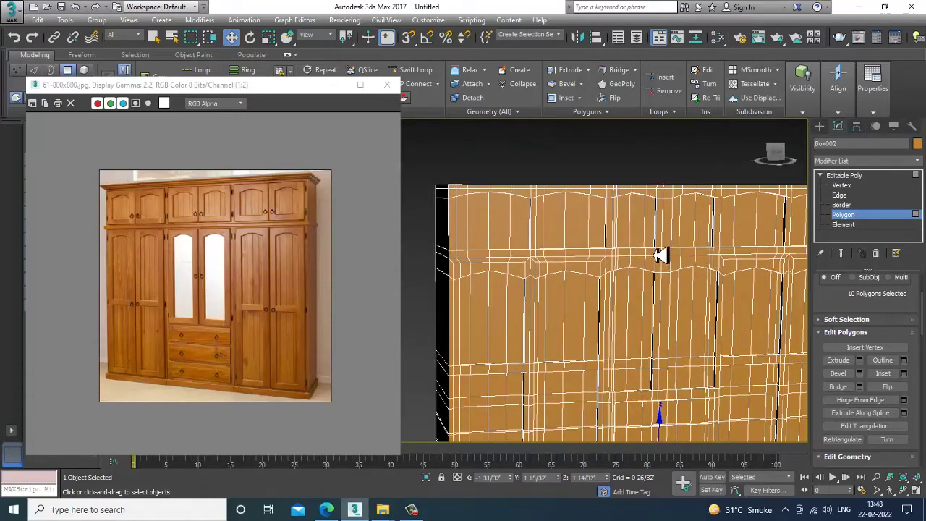
key(alt+w)
middle_click(647, 186)
key(alt+w)
middle_drag(647, 186, 643, 344)
scroll(643, 344, down, 2)
scroll(465, 285, down, 2)
middle_drag(464, 286, 414, 283)
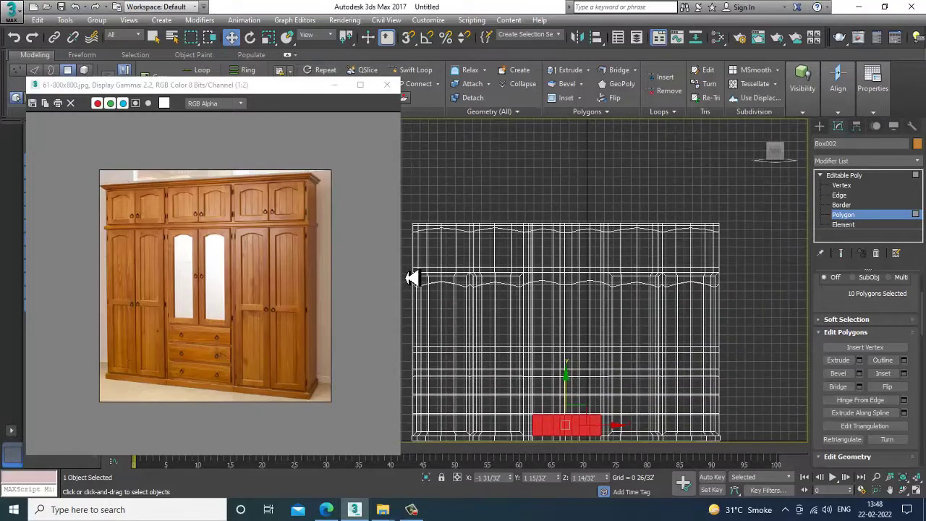
drag(766, 280, 766, 280)
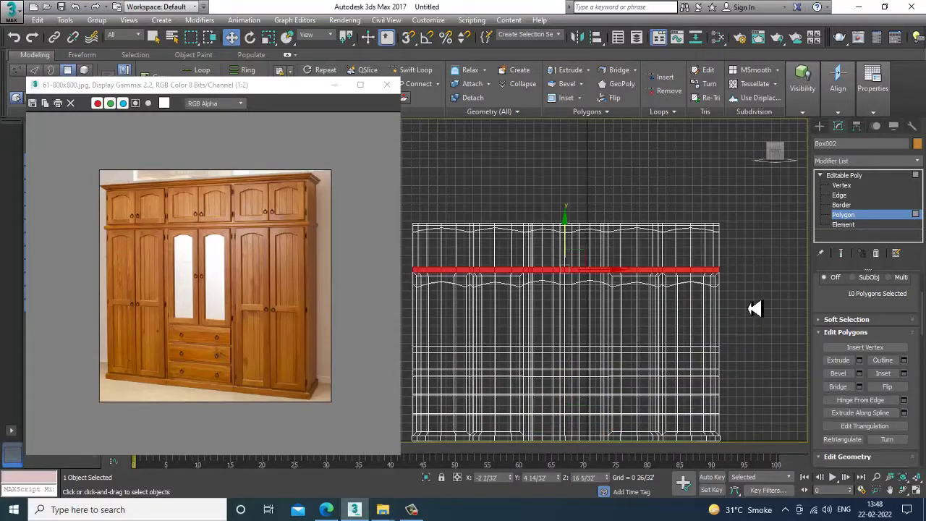
key(alt+w)
middle_click(714, 360)
key(alt+w)
alt+middle_drag(610, 359, 584, 359)
middle_drag(584, 359, 628, 365)
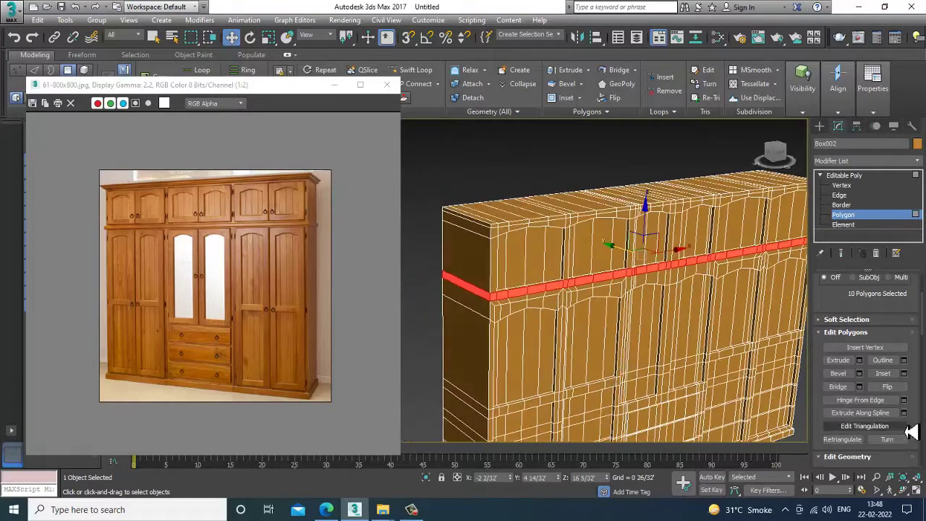
click(860, 373)
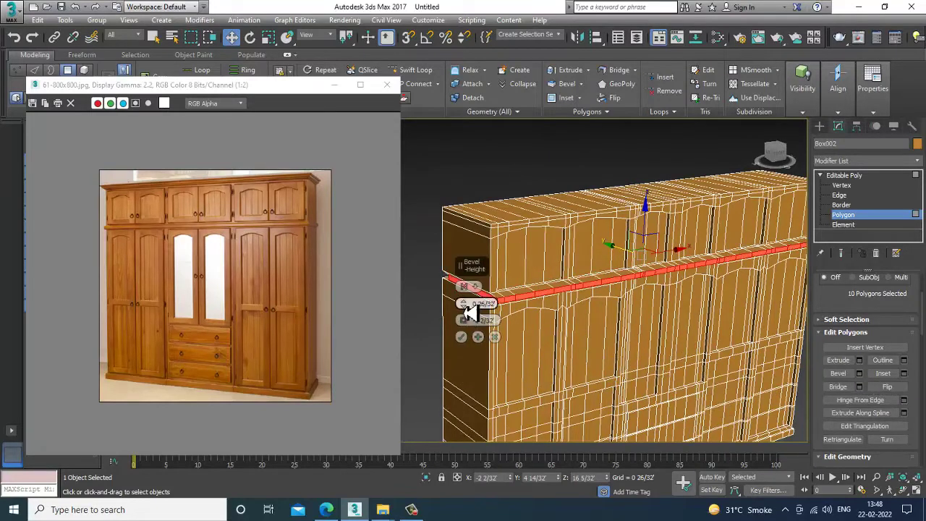
click(476, 288)
click(496, 310)
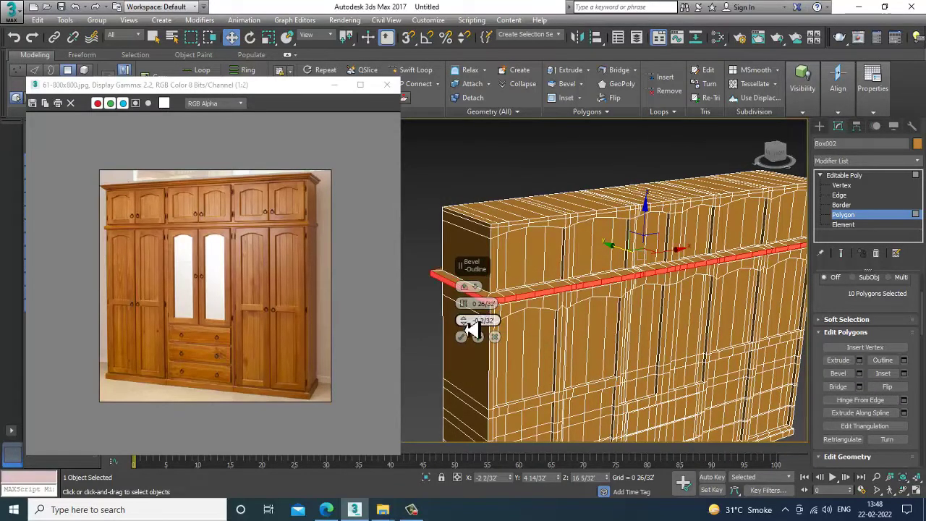
mouse_move(467, 328)
mouse_down()
mouse_move(467, 319)
mouse_move(479, 338)
mouse_up()
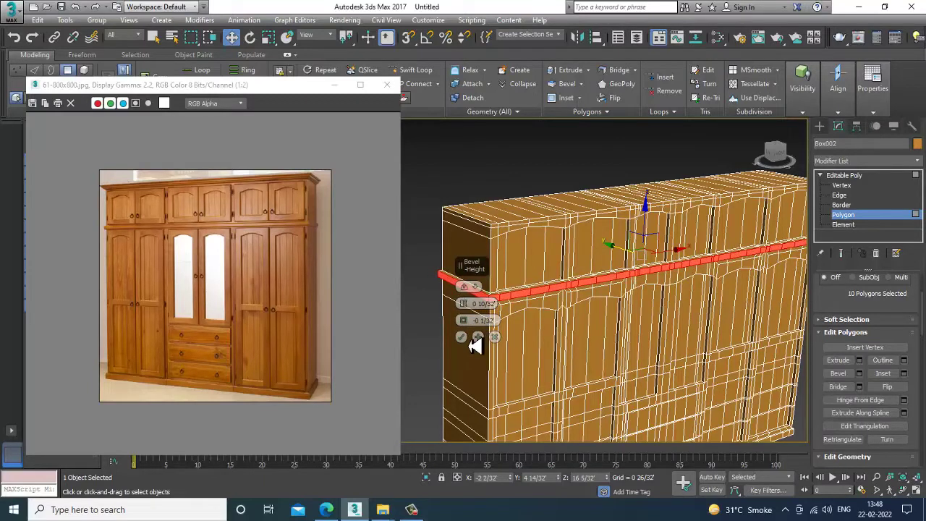
click(462, 337)
Step: Clear the polygon selection and leave polygon editing on the wardrobe
click(521, 168)
alt+middle_drag(588, 297, 620, 309)
mouse_move(873, 90)
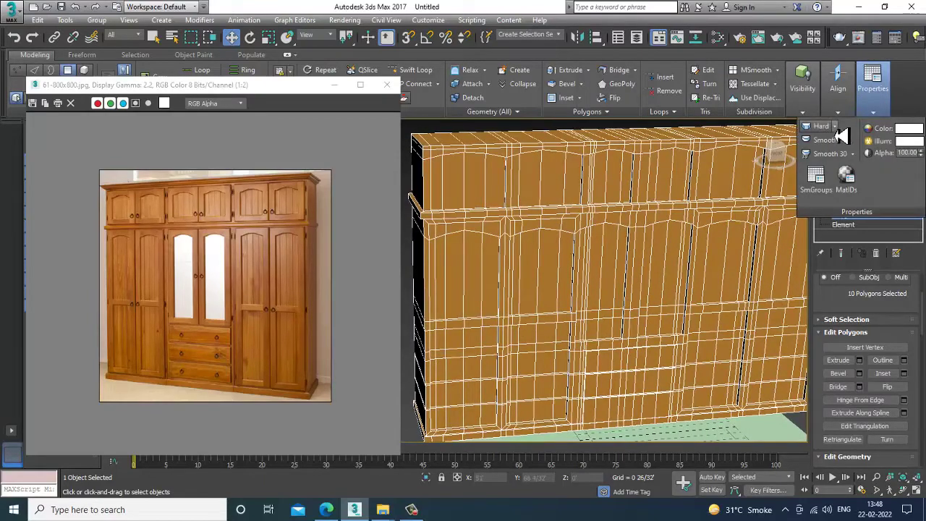
scroll(637, 231, down, 5)
scroll(649, 254, up, 1)
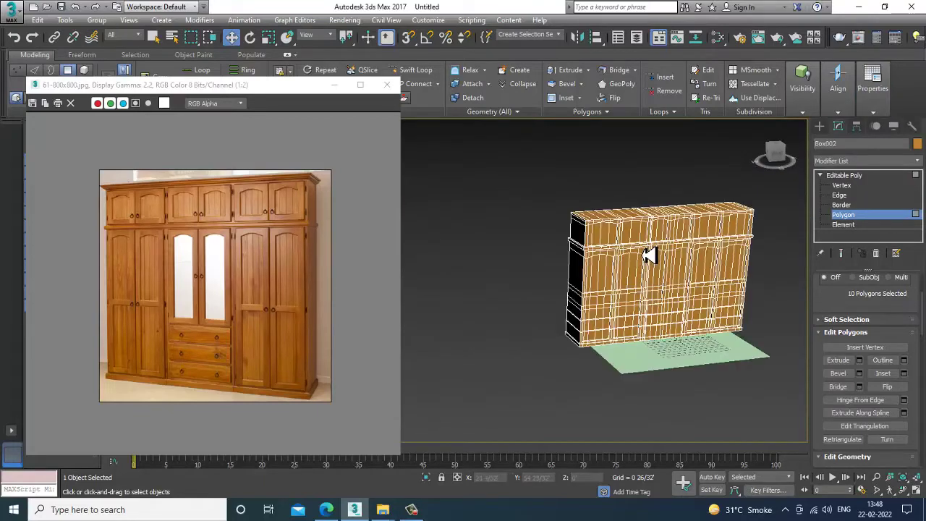
click(844, 175)
scroll(655, 259, up, 6)
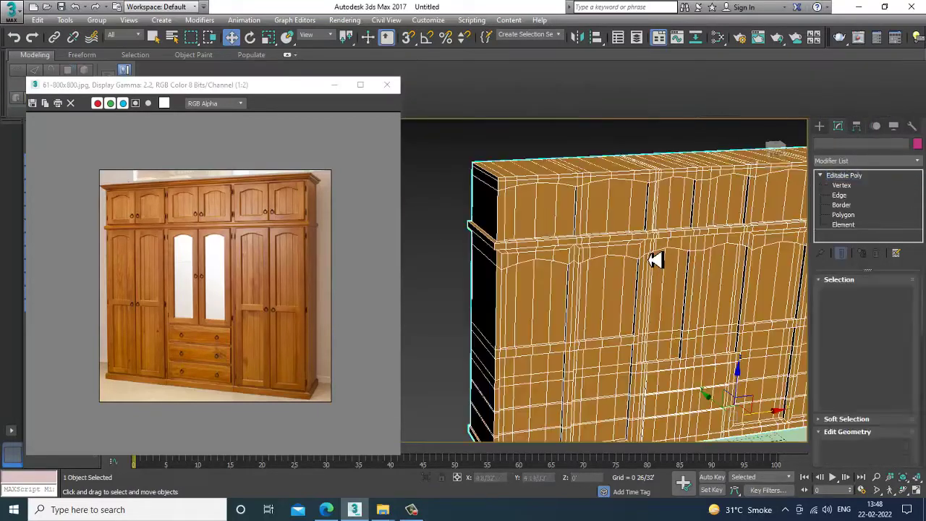
Step: Draw a small circle spline with a radius of about 0 14/32' in the front view, beside the wardrobe's left edge
key(F4)
middle_drag(707, 271, 684, 271)
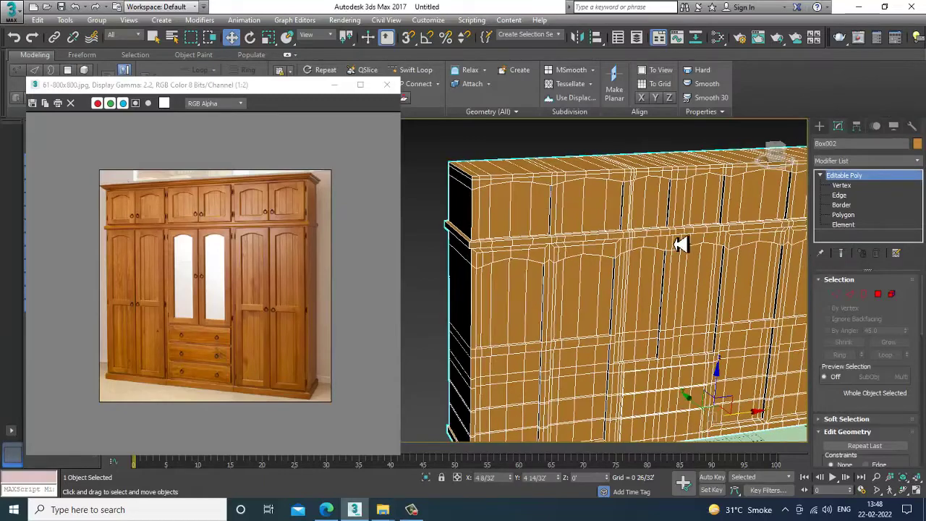
click(820, 126)
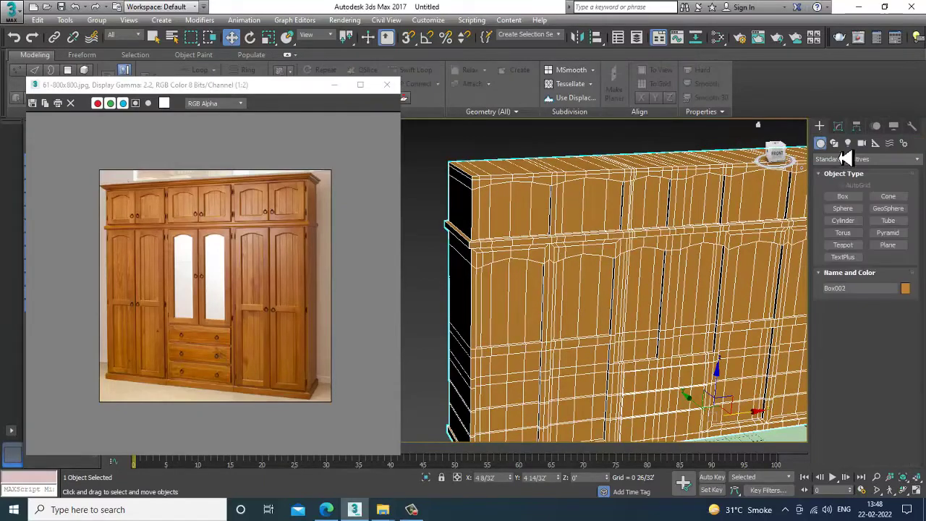
click(833, 142)
click(848, 220)
middle_drag(633, 261, 629, 240)
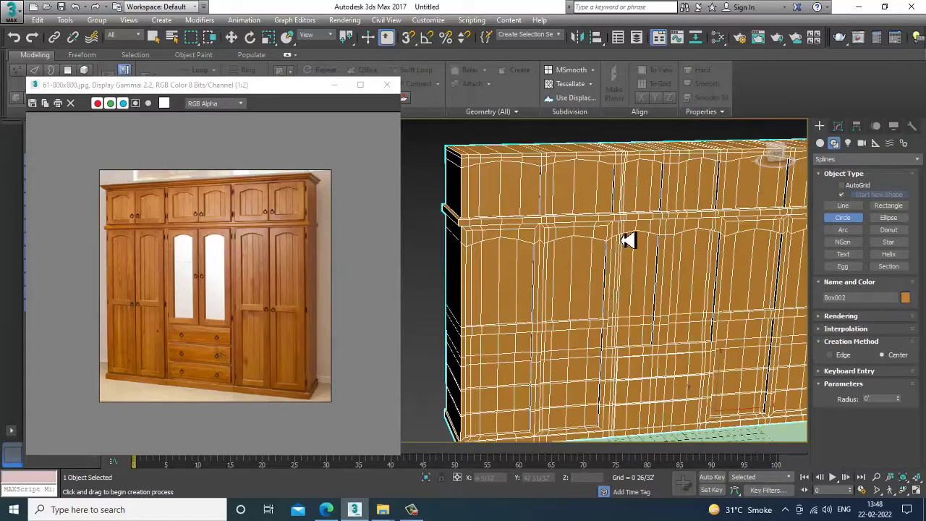
key(alt+w)
middle_click(615, 221)
key(alt+w)
scroll(463, 288, up, 1)
mouse_move(458, 288)
middle_down()
mouse_move(633, 279)
mouse_move(541, 302)
middle_up()
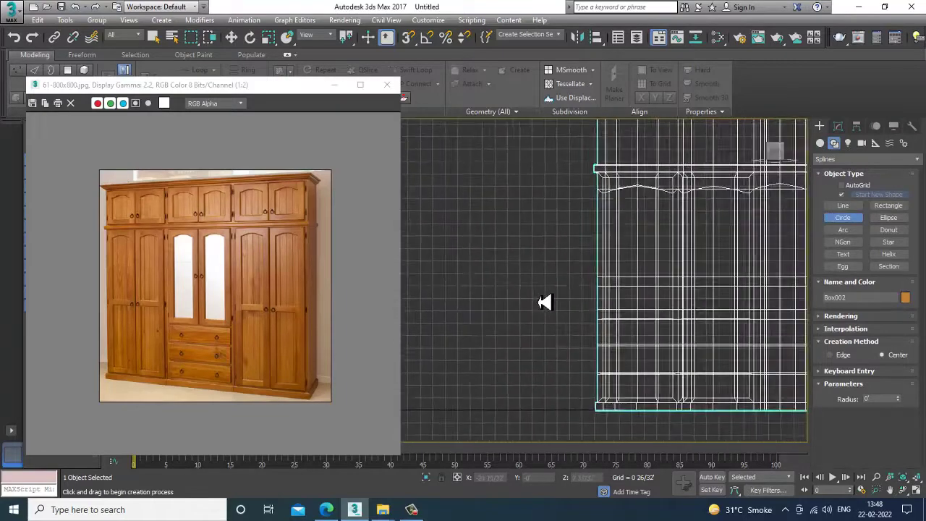
scroll(541, 303, up, 2)
drag(605, 283, 613, 290)
right_click(618, 299)
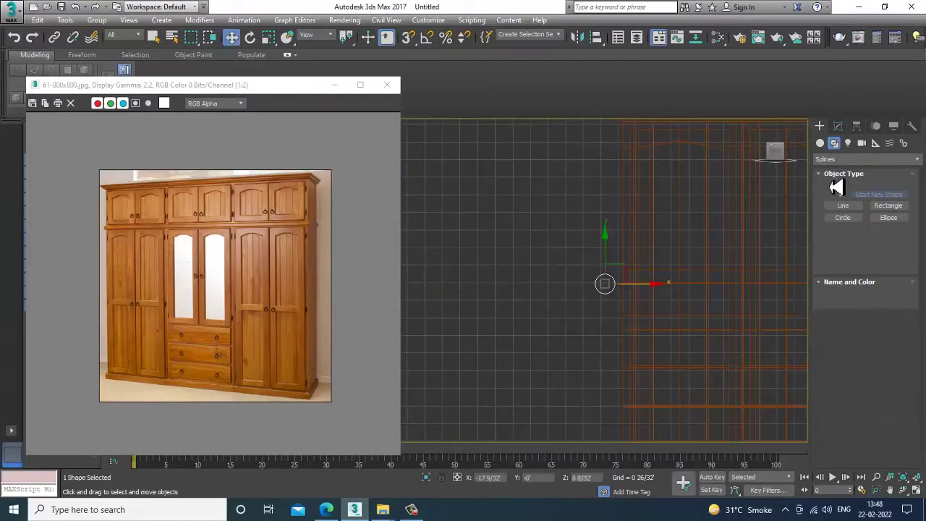
Step: Enable viewport rendering for the circle so it displays as a solid radial ring
click(839, 126)
click(842, 281)
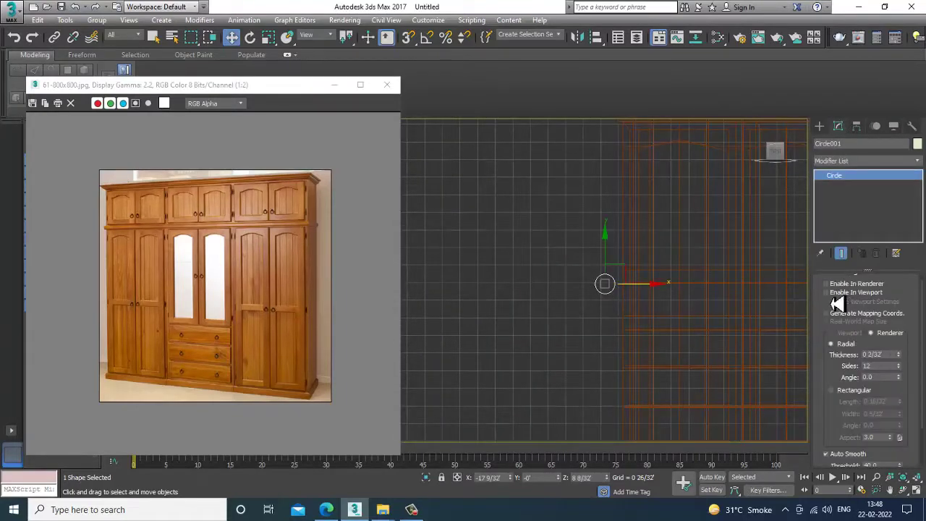
key(alt+w)
right_click(647, 382)
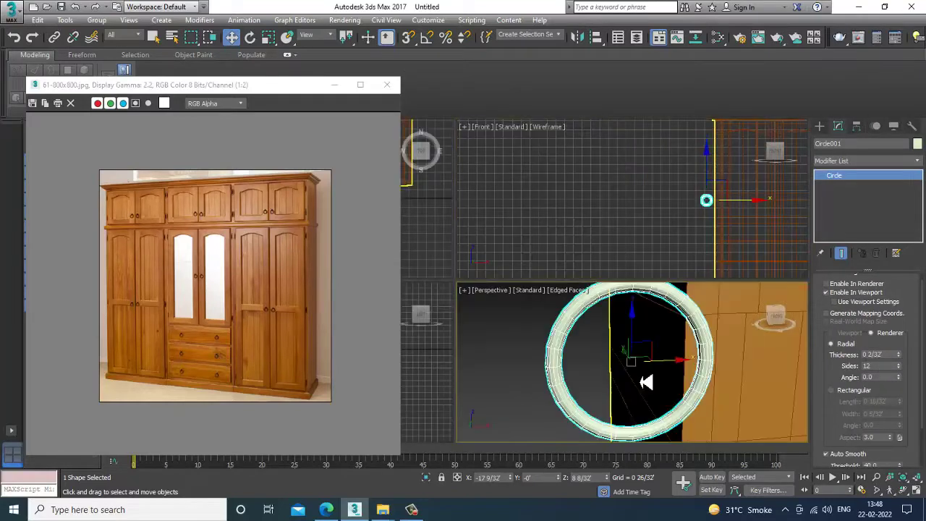
key(alt+w)
scroll(639, 369, down, 6)
alt+middle_drag(646, 364, 559, 375)
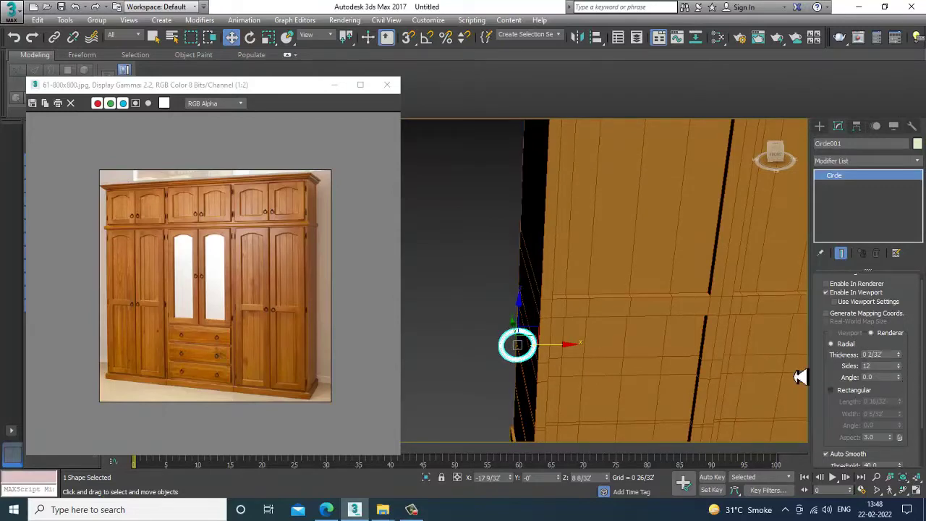
Step: Move the ring onto the lower-left door front, beside the door seam and level with the horizontal rail
middle_drag(516, 339, 533, 330)
key(r)
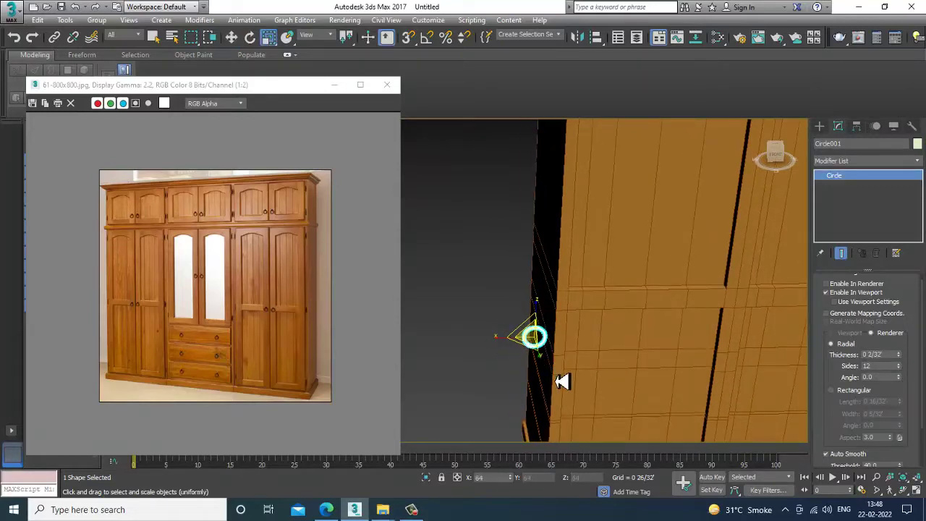
alt+middle_drag(563, 382, 531, 349)
key(w)
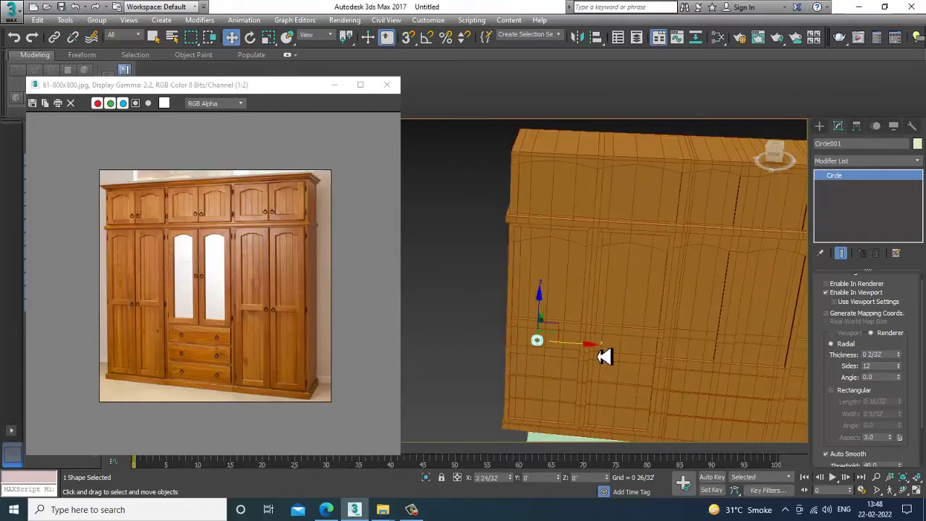
alt+middle_drag(605, 356, 577, 348)
drag(559, 345, 527, 335)
key(z)
scroll(532, 337, down, 5)
alt+middle_drag(532, 337, 529, 341)
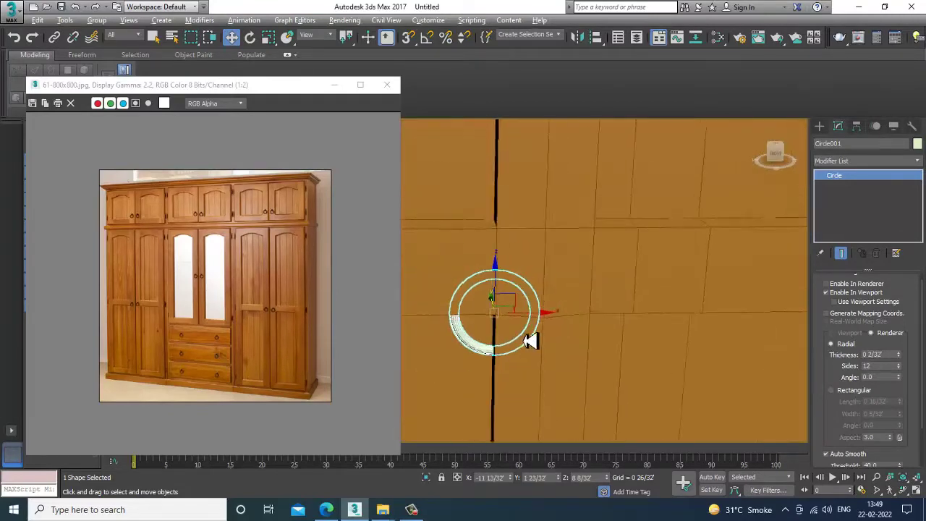
alt+middle_drag(502, 248, 537, 272)
scroll(544, 293, down, 3)
scroll(544, 294, up, 6)
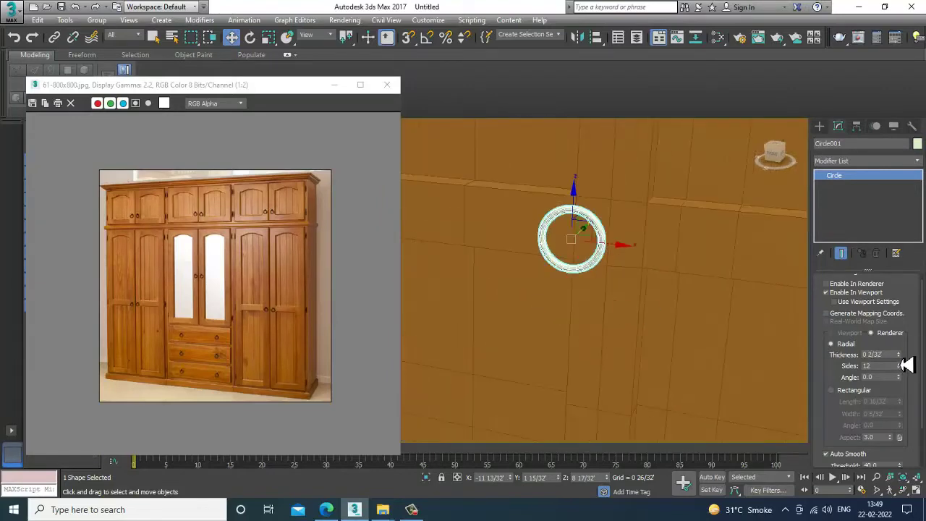
Step: Set the ring's thickness to 0 1/32' and its radius to 0 10/32', and shift it slightly sideways on the door
drag(907, 365, 910, 382)
drag(836, 418, 860, 268)
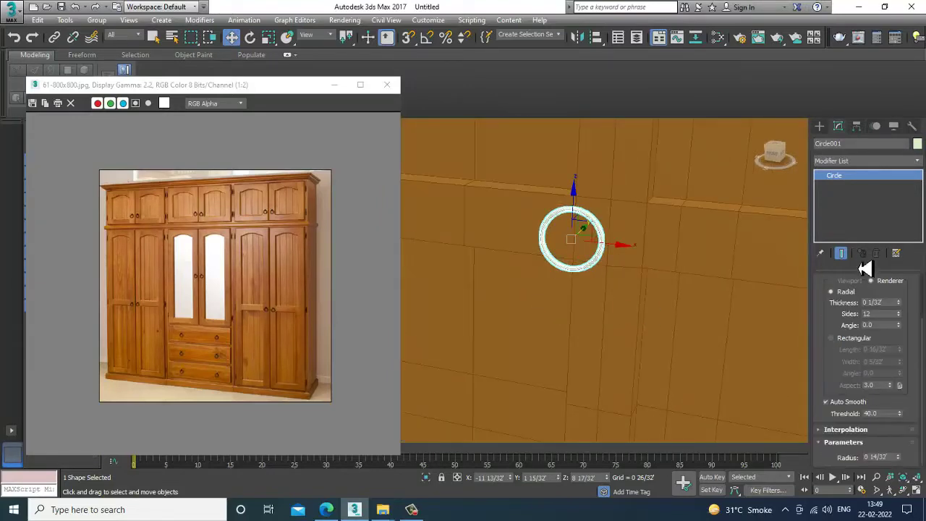
mouse_move(902, 461)
mouse_down()
mouse_move(905, 487)
mouse_move(904, 479)
mouse_up()
alt+middle_drag(558, 326, 593, 327)
scroll(612, 266, up, 2)
drag(634, 278, 599, 276)
scroll(606, 273, down, 3)
alt+middle_drag(608, 272, 587, 261)
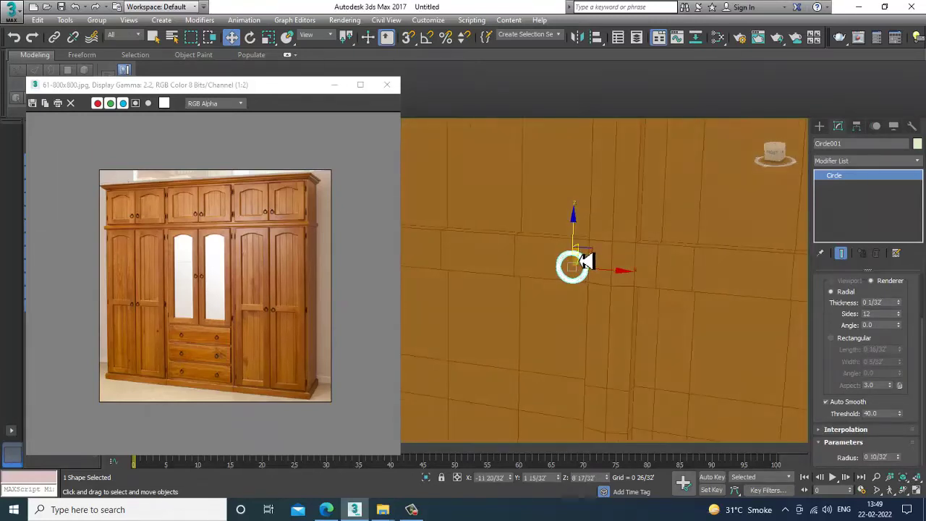
Step: Create a sphere with a radius of 0 2/32' at the top of the ring, using AutoGrid
click(820, 127)
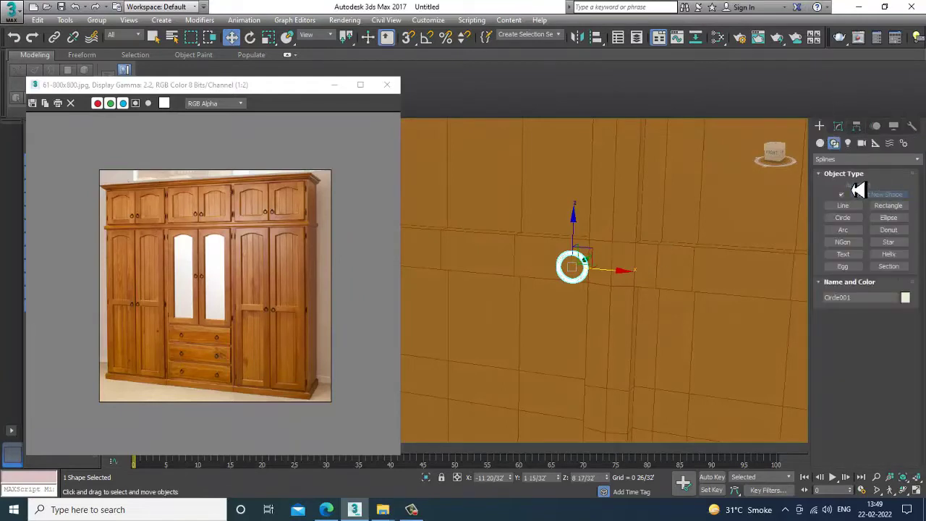
scroll(197, 298, up, 1)
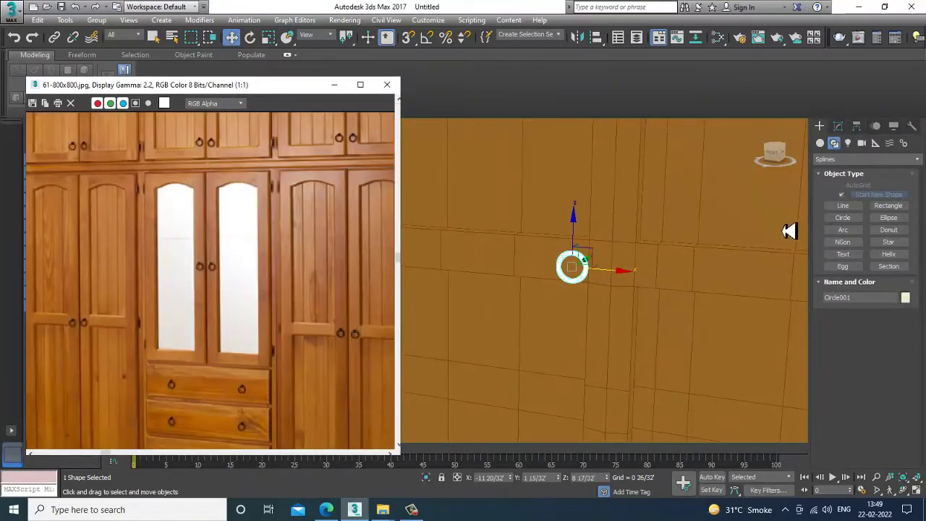
click(820, 142)
click(842, 208)
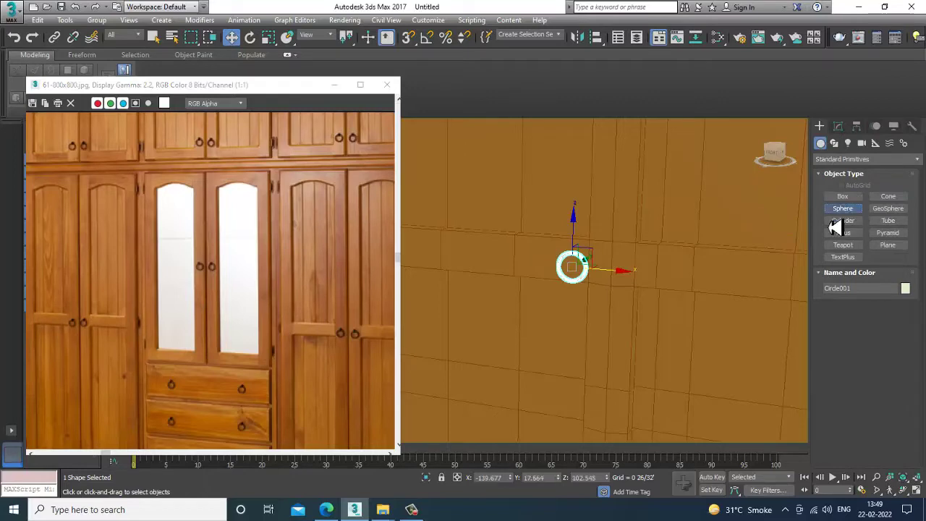
scroll(590, 285, up, 3)
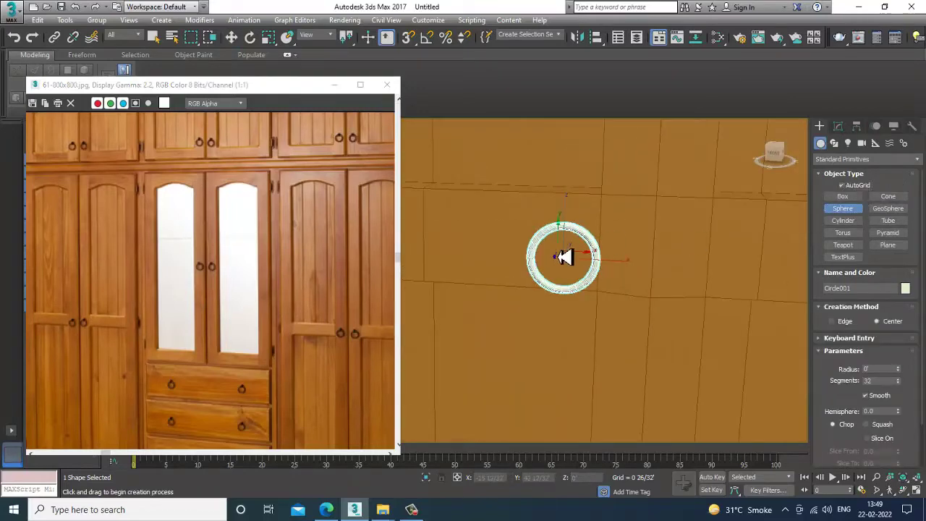
drag(565, 239, 577, 252)
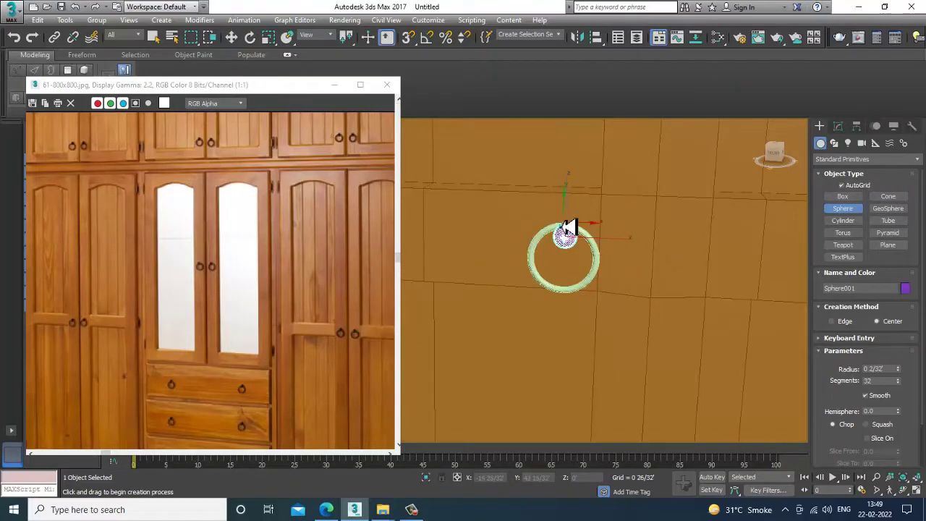
key(w)
Step: Align the sphere and the ring in depth and lower the ring slightly so it hangs from the sphere
alt+middle_drag(577, 206, 587, 227)
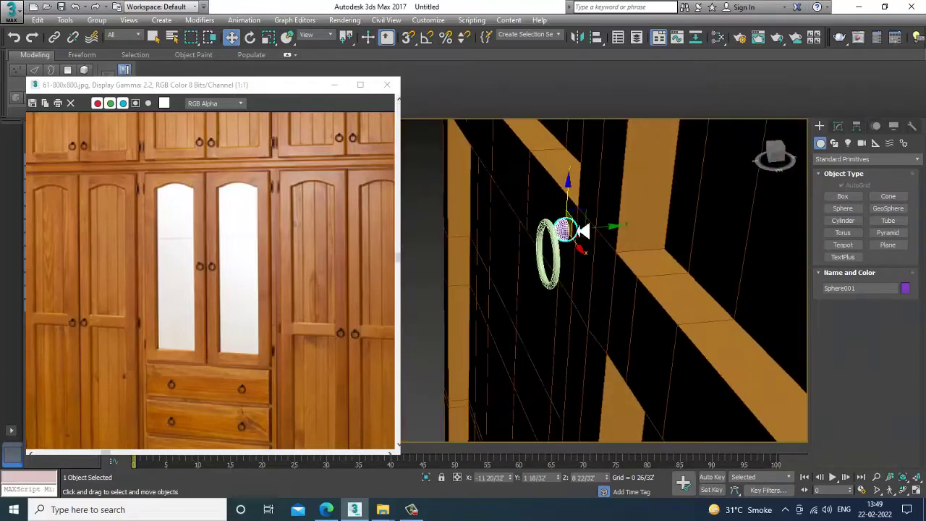
scroll(601, 235, up, 5)
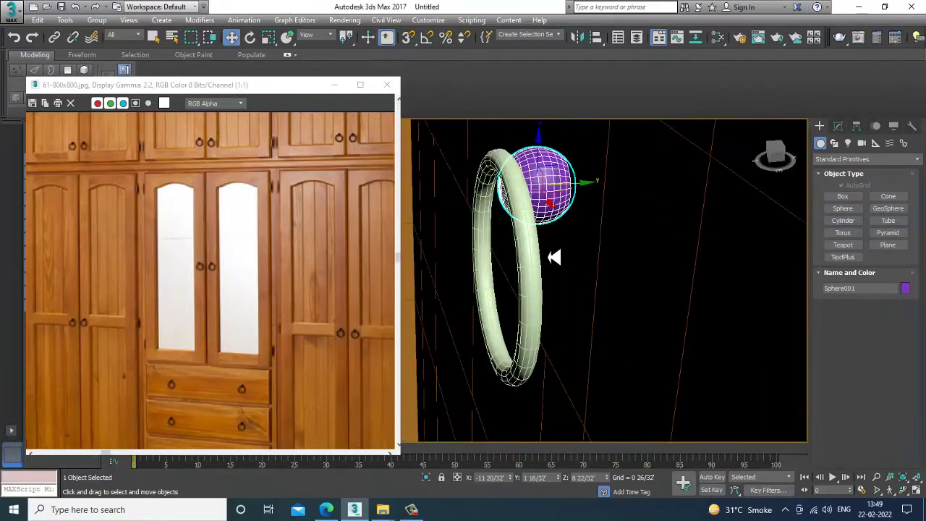
click(543, 248)
drag(553, 274, 569, 268)
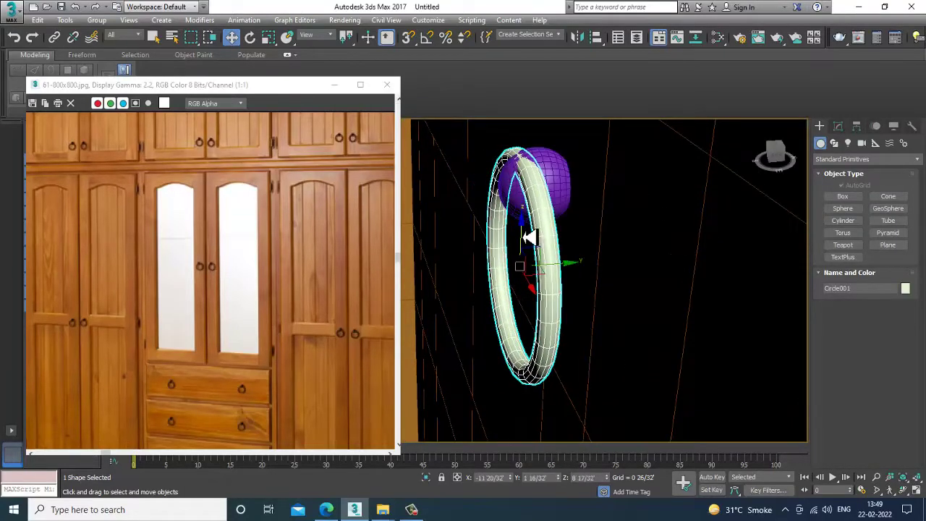
drag(522, 247, 526, 259)
scroll(527, 258, down, 5)
alt+middle_drag(527, 258, 588, 233)
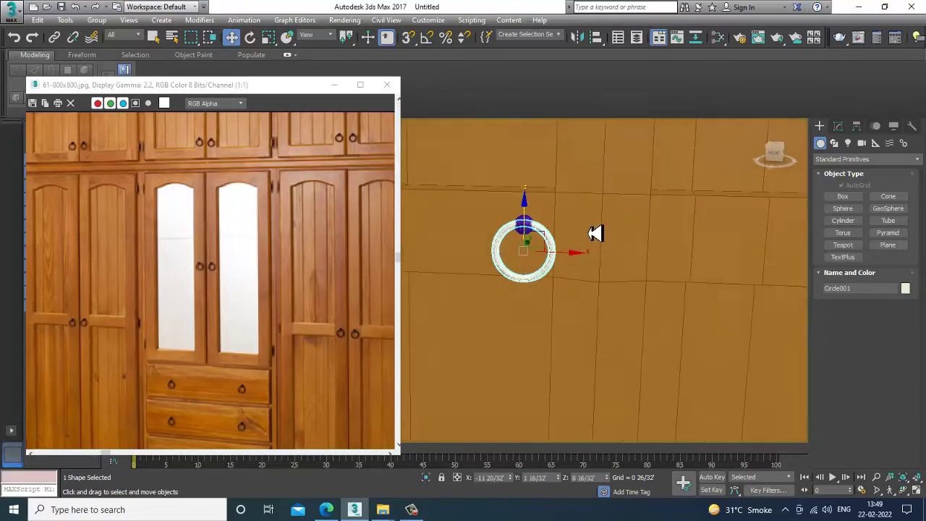
Step: Select the ring and sphere together and clone them as one copy onto the neighbouring lower door
ctrl+click(527, 230)
scroll(528, 233, down, 4)
scroll(560, 271, down, 5)
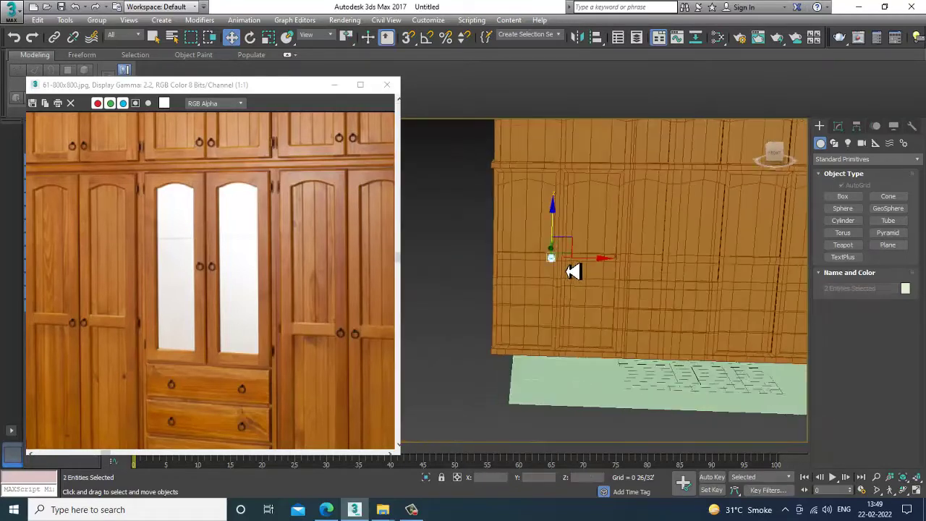
middle_drag(567, 270, 562, 281)
scroll(562, 281, up, 2)
shift+drag(592, 280, 594, 289)
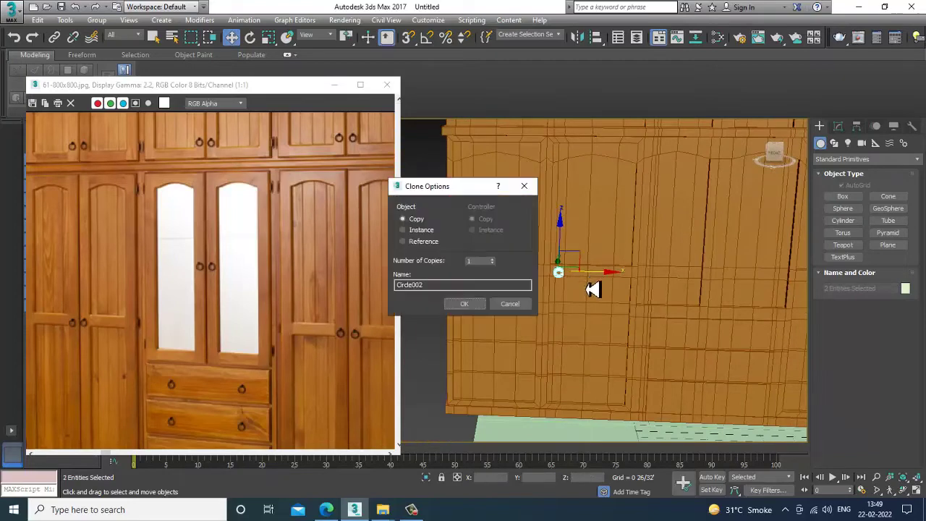
click(476, 307)
scroll(532, 320, down, 4)
mouse_move(535, 322)
alt+middle_down()
mouse_move(565, 324)
mouse_move(523, 264)
mouse_move(659, 289)
alt+middle_up()
scroll(541, 297, up, 5)
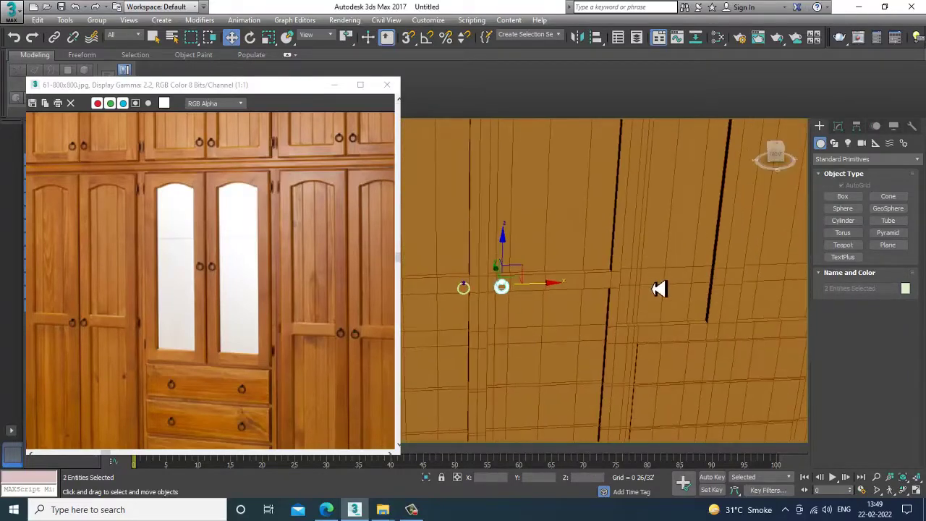
ctrl+click(468, 289)
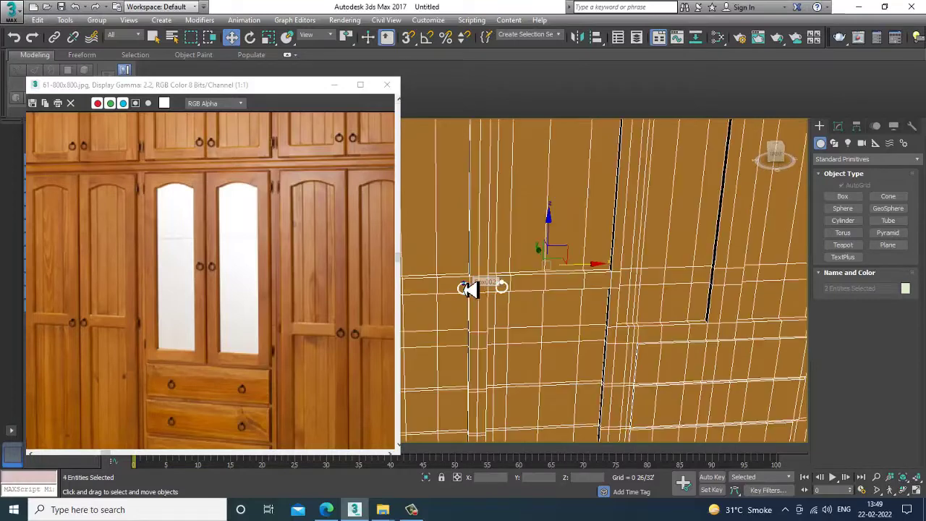
scroll(480, 298, down, 10)
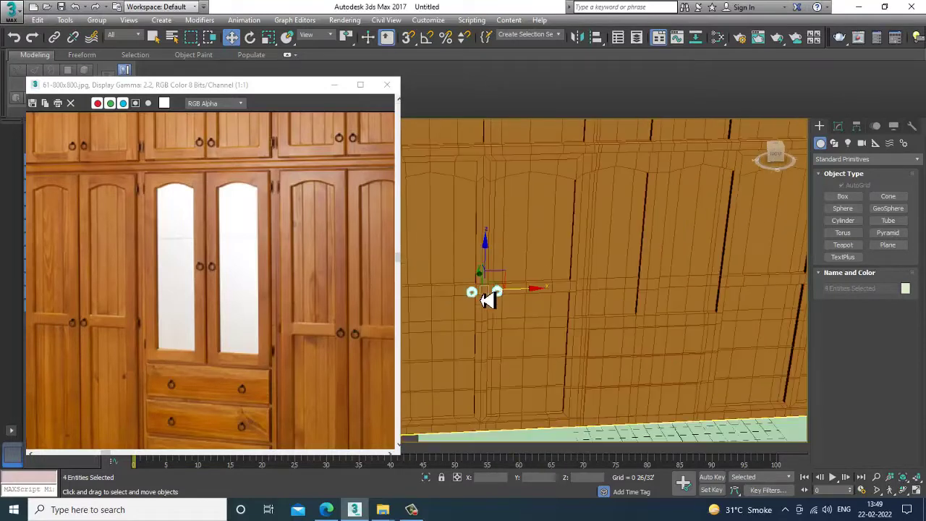
scroll(513, 303, up, 5)
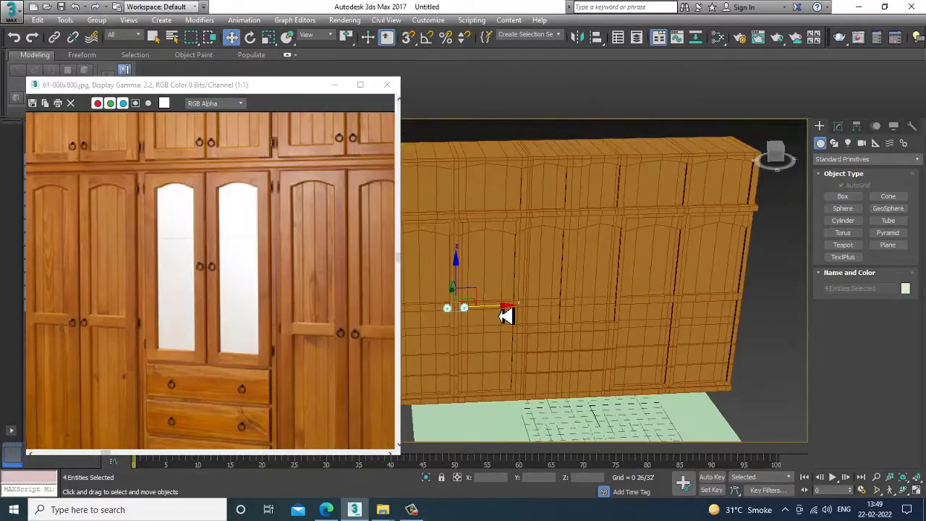
scroll(507, 315, up, 5)
Step: Select the second handle's ring and sphere and clone them as one copy onto the middle mirror doors beside their seam
click(556, 293)
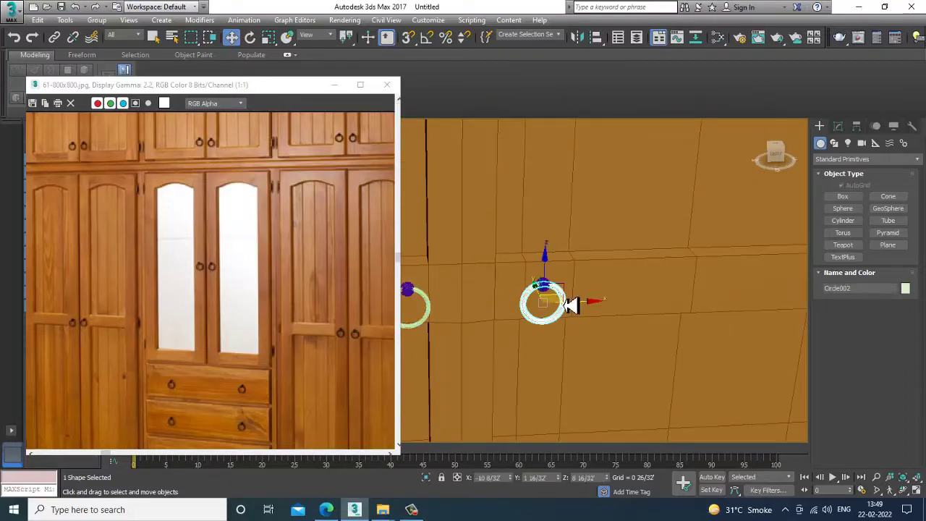
ctrl+click(570, 302)
scroll(569, 300, down, 8)
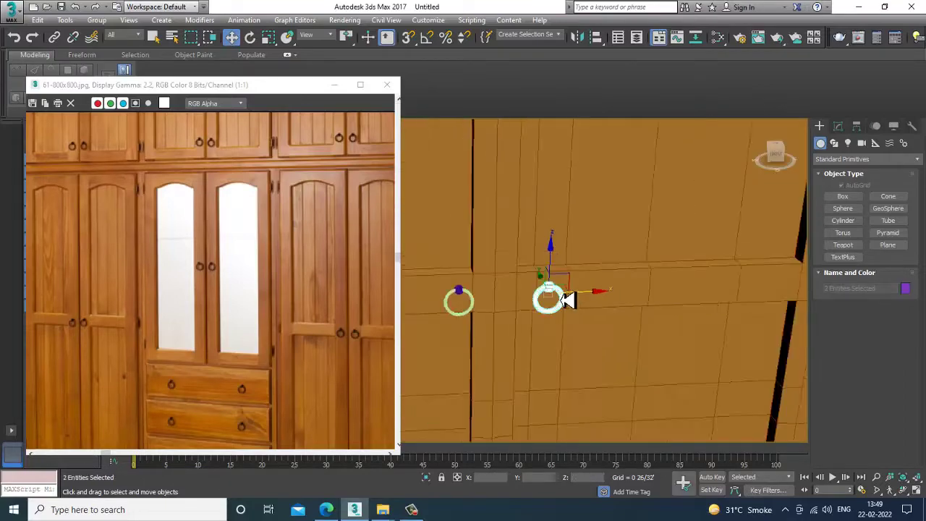
scroll(578, 304, up, 5)
shift+drag(583, 302, 745, 304)
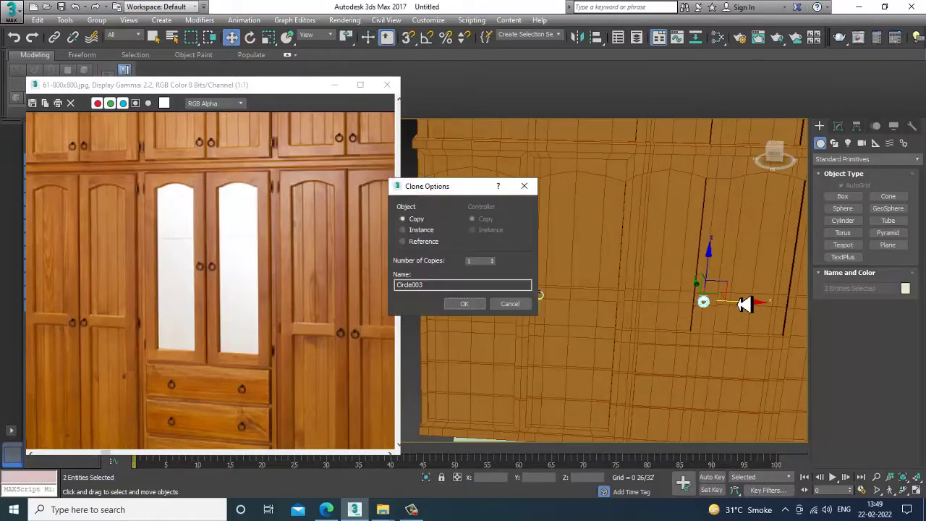
click(471, 305)
Step: Raise the copied handle on the middle mirror door to about mid-height, beside the centre seam
middle_drag(755, 292, 689, 295)
middle_drag(689, 295, 633, 309)
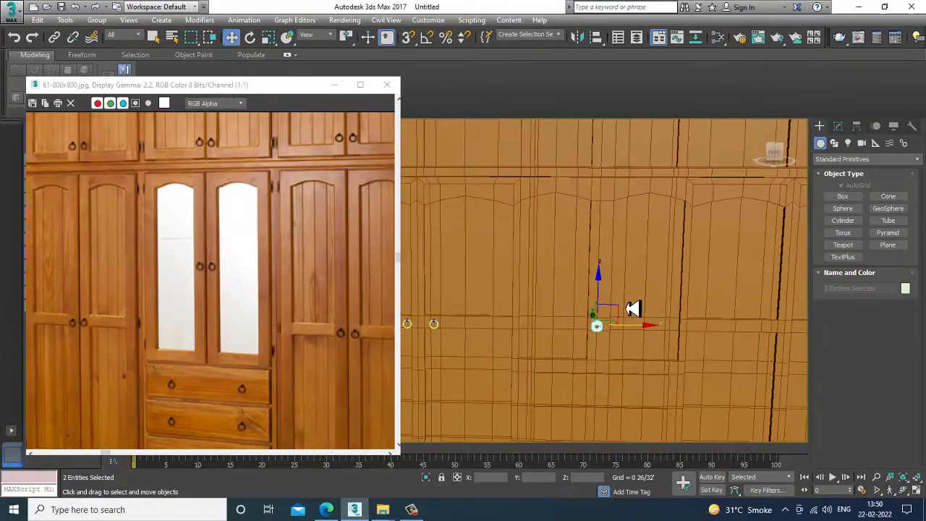
drag(602, 303, 610, 267)
alt+middle_drag(610, 262, 628, 295)
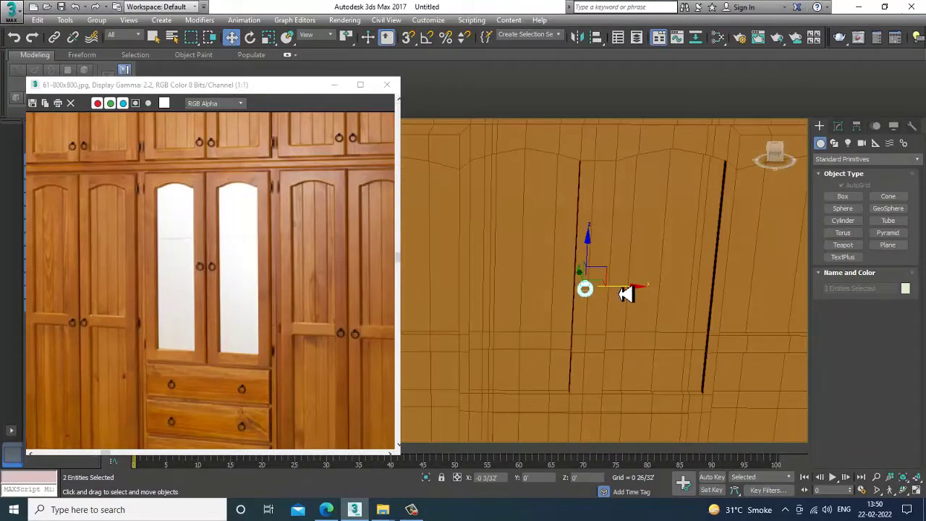
alt+middle_drag(626, 293, 566, 280)
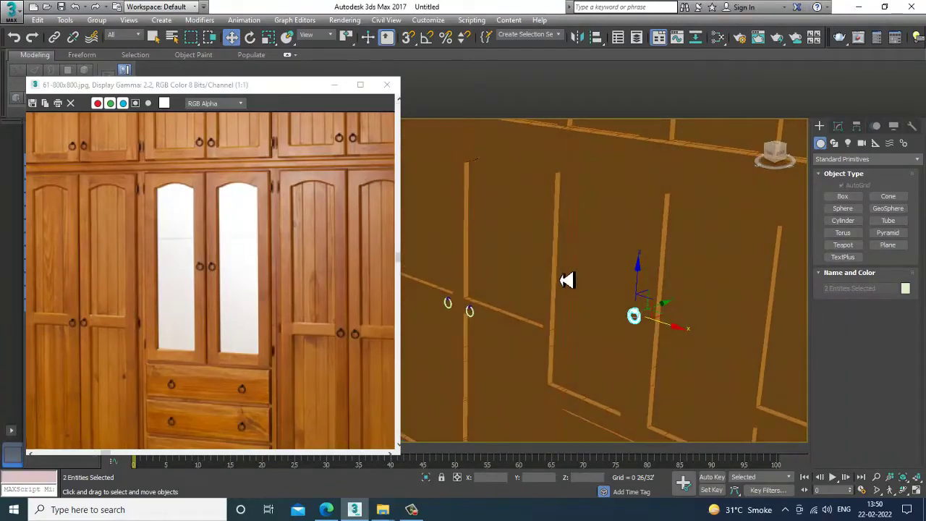
alt+middle_drag(567, 280, 658, 306)
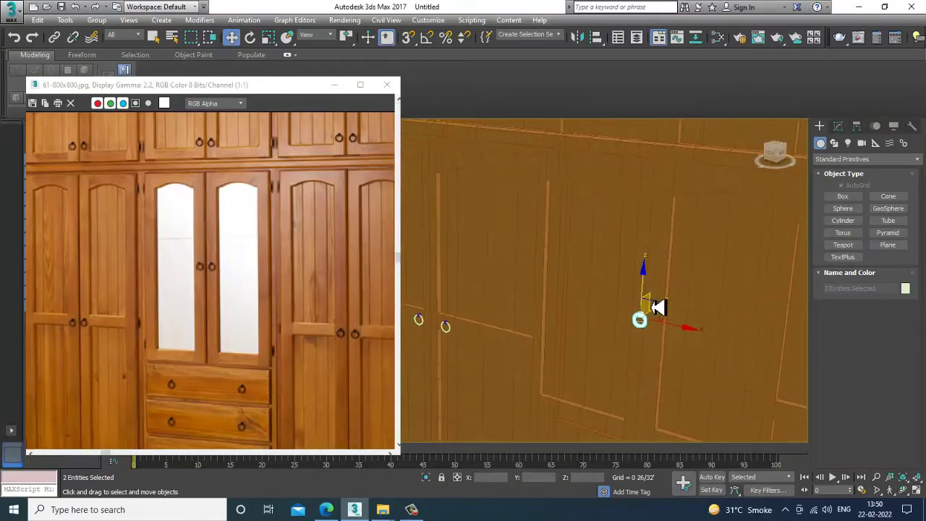
click(537, 218)
alt+middle_drag(559, 280, 630, 219)
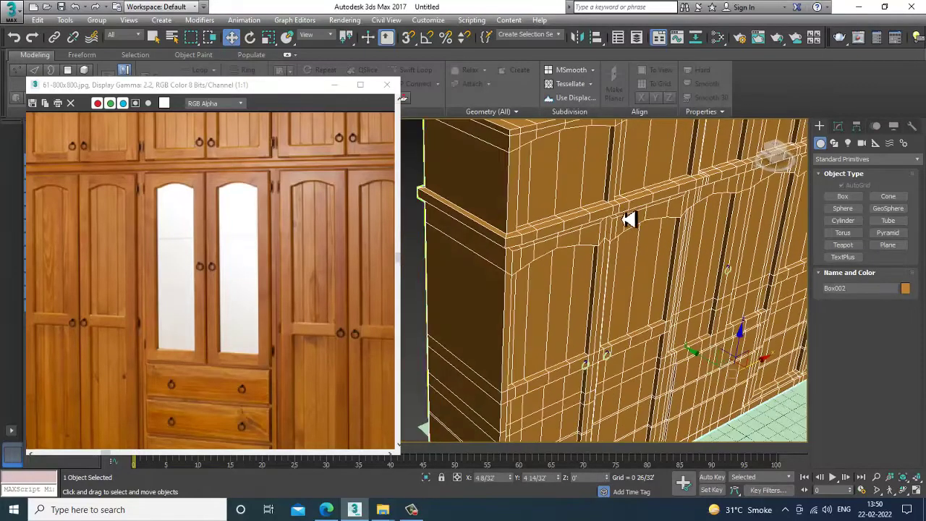
alt+middle_drag(692, 251, 799, 225)
click(838, 126)
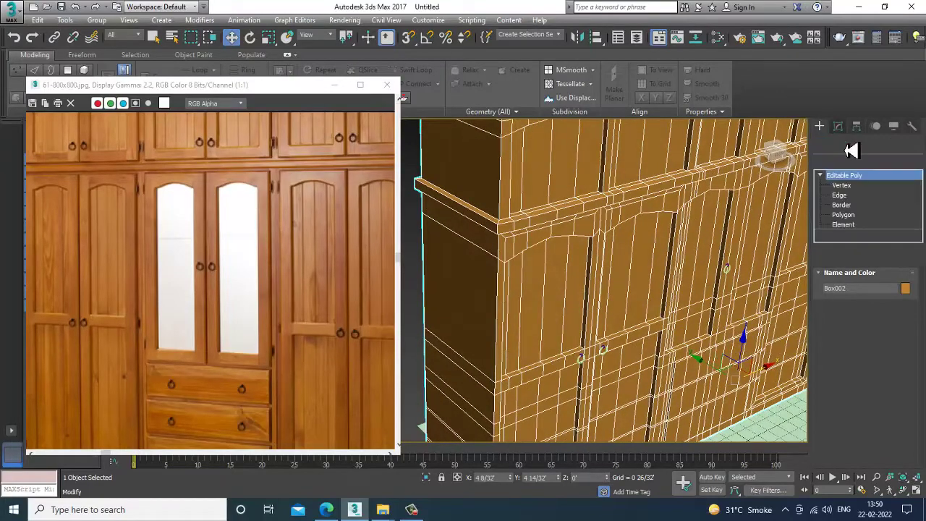
click(843, 214)
alt+middle_drag(520, 261, 466, 257)
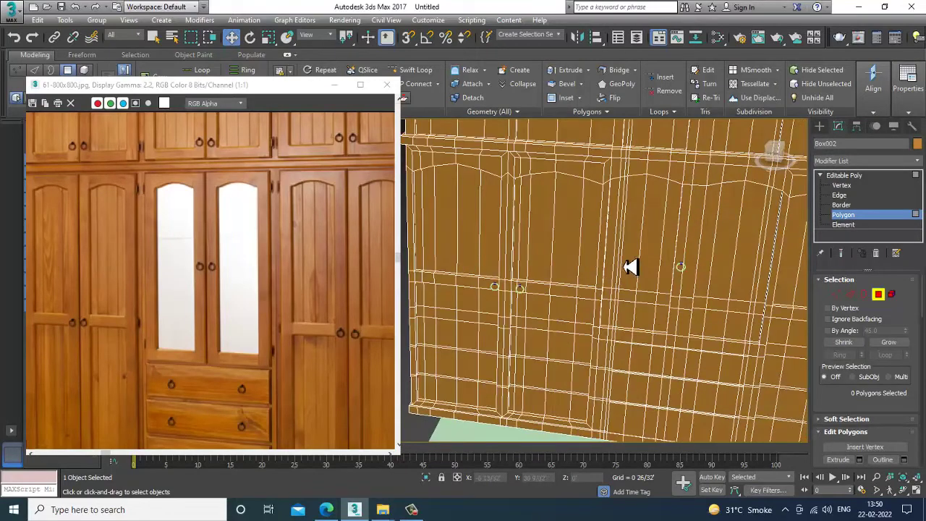
scroll(632, 266, up, 3)
middle_drag(719, 236, 604, 258)
scroll(641, 263, up, 4)
click(858, 178)
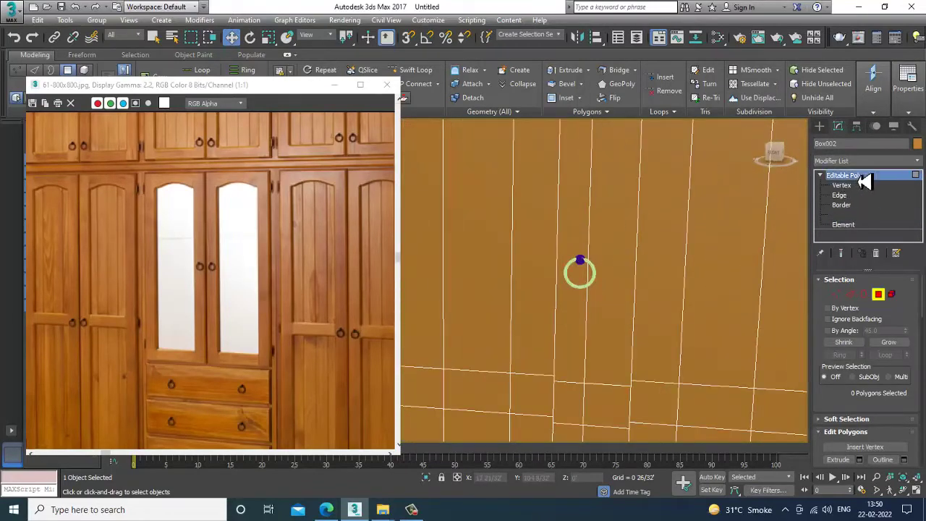
Step: Select the mirror door handle's ring and sphere together and clone them as one copy onto the neighbouring mirror door
click(581, 268)
ctrl+click(594, 280)
scroll(594, 279, down, 4)
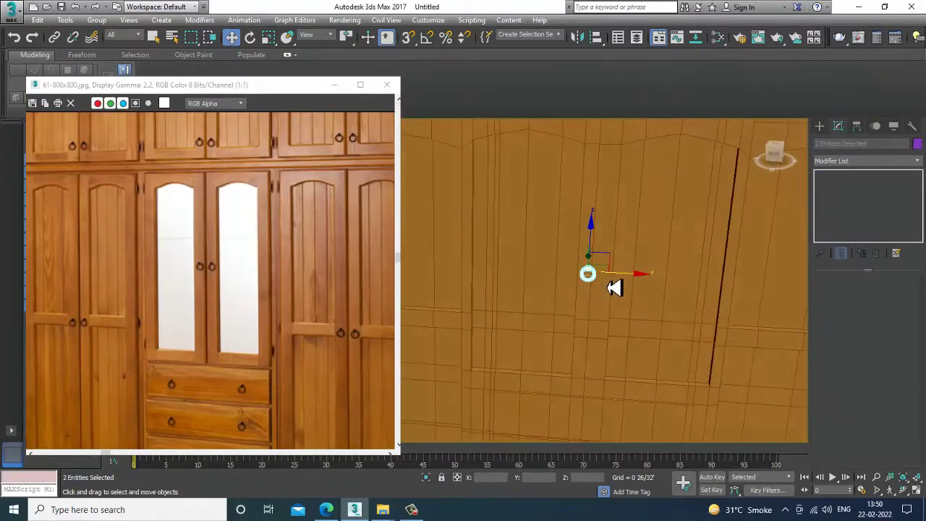
shift+drag(619, 282, 646, 281)
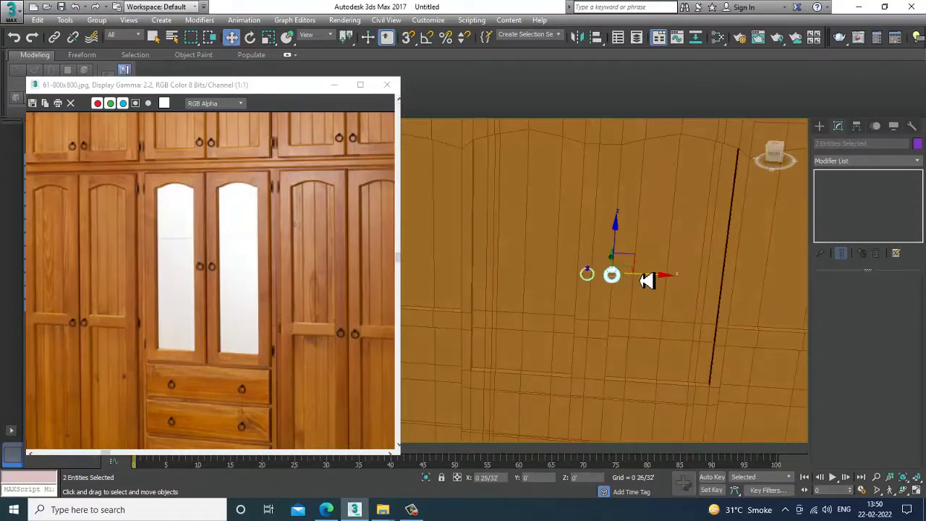
click(466, 308)
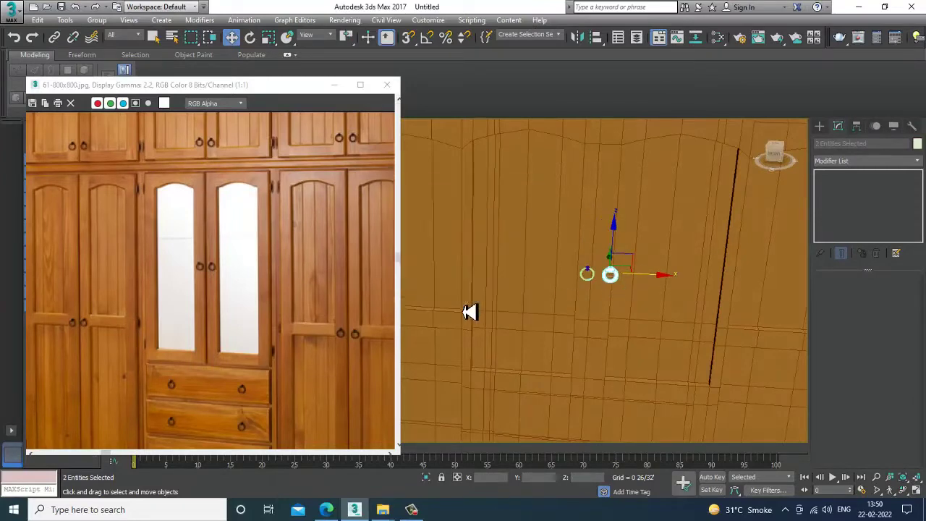
Step: Clone the selected handle as one copy down onto the top drawer, near the drawer's left end
scroll(611, 310, down, 4)
middle_drag(537, 322, 532, 286)
scroll(532, 286, up, 2)
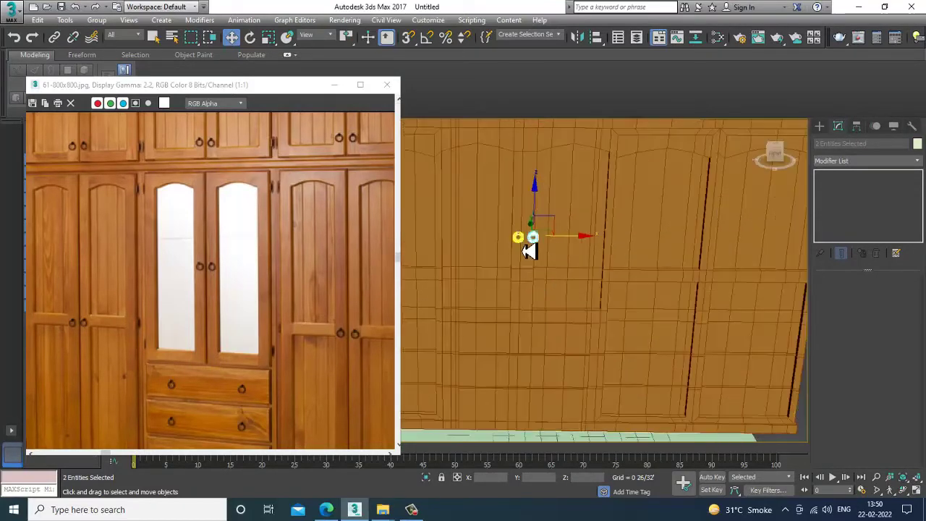
mouse_move(544, 219)
mouse_down()
mouse_move(567, 308)
mouse_move(539, 345)
mouse_up()
click(468, 309)
Step: Adjust the depth of the top drawer's handle so it sits against the drawer front
mouse_move(532, 307)
alt+middle_down()
mouse_move(576, 327)
mouse_move(576, 319)
mouse_move(455, 314)
mouse_move(461, 331)
mouse_move(515, 337)
alt+middle_up()
scroll(561, 343, up, 5)
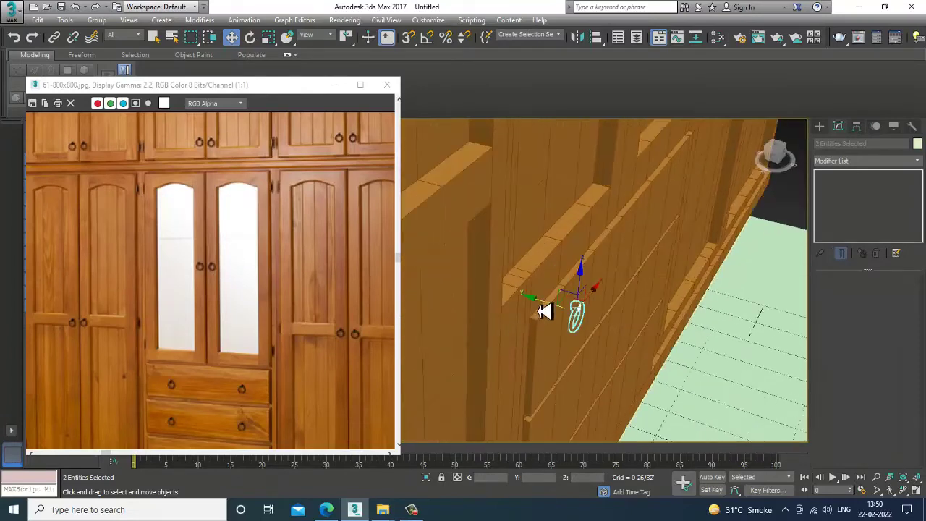
drag(544, 310, 551, 311)
key(f)
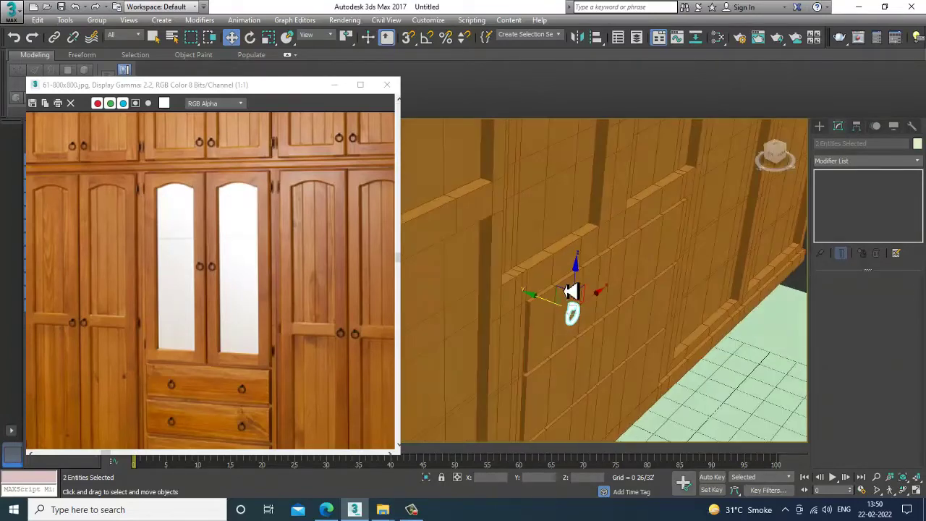
scroll(600, 316, down, 2)
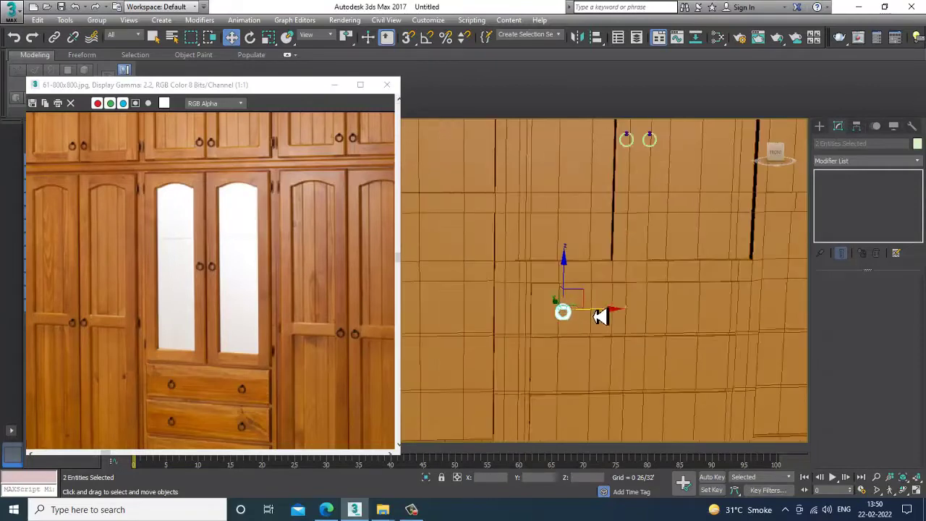
Step: Clone the drawer handle as one copy to the right end of the top drawer
alt+middle_drag(601, 316, 546, 327)
scroll(503, 319, up, 3)
alt+middle_drag(546, 327, 529, 333)
scroll(526, 321, up, 3)
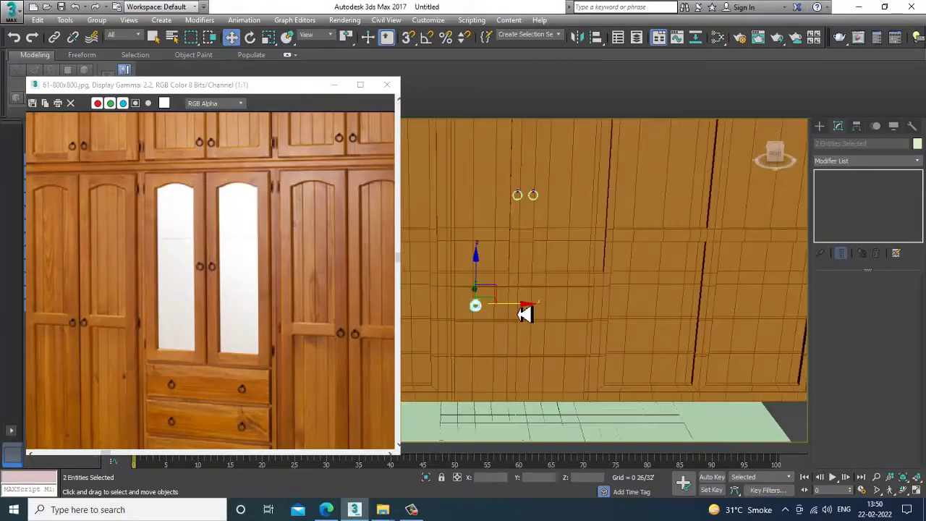
shift+drag(626, 311, 536, 321)
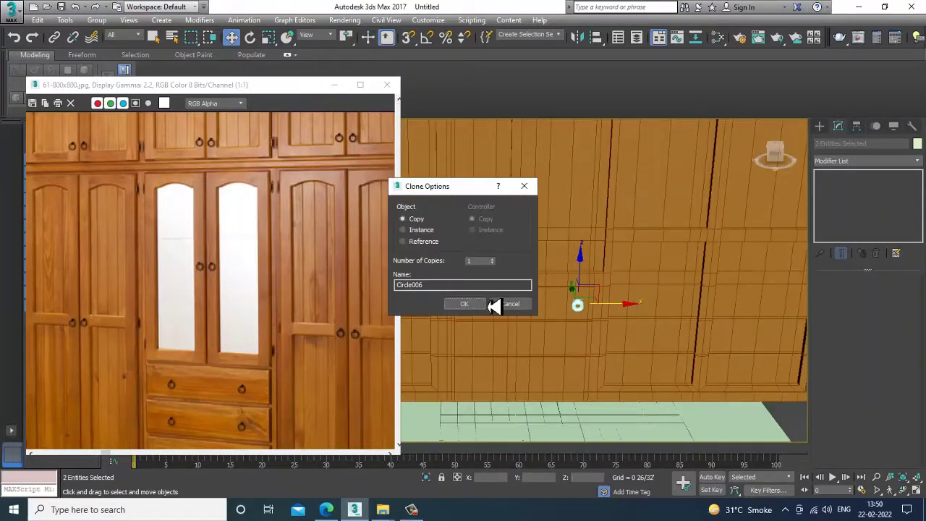
click(464, 304)
Step: Select both top drawer handles with their spheres and clone the pair once onto the second drawer and once onto the third
scroll(576, 331, up, 5)
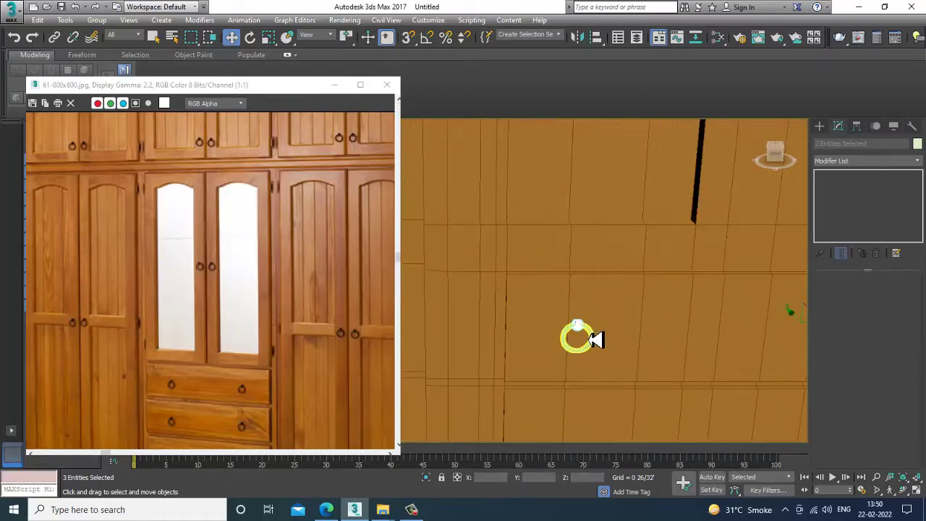
scroll(594, 340, down, 5)
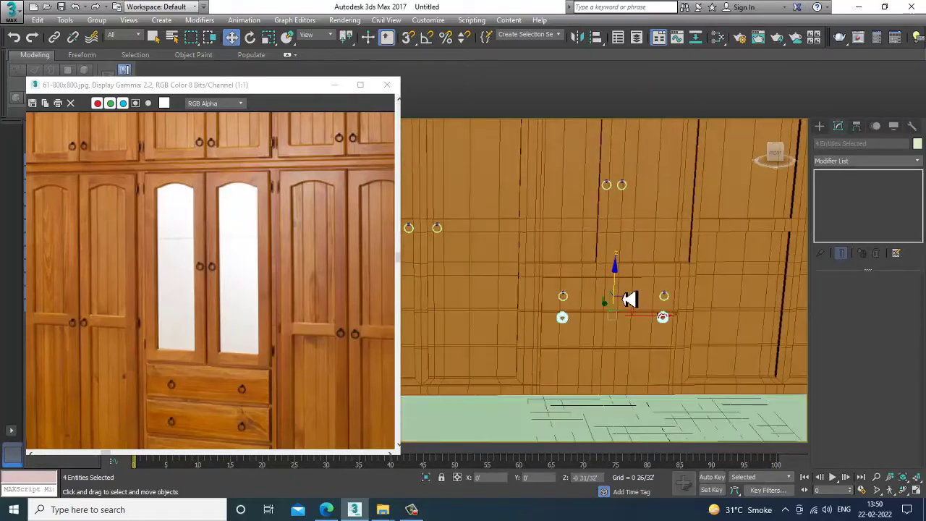
mouse_move(629, 299)
shift+mouse_down()
mouse_move(625, 343)
mouse_move(615, 340)
shift+mouse_up()
click(465, 304)
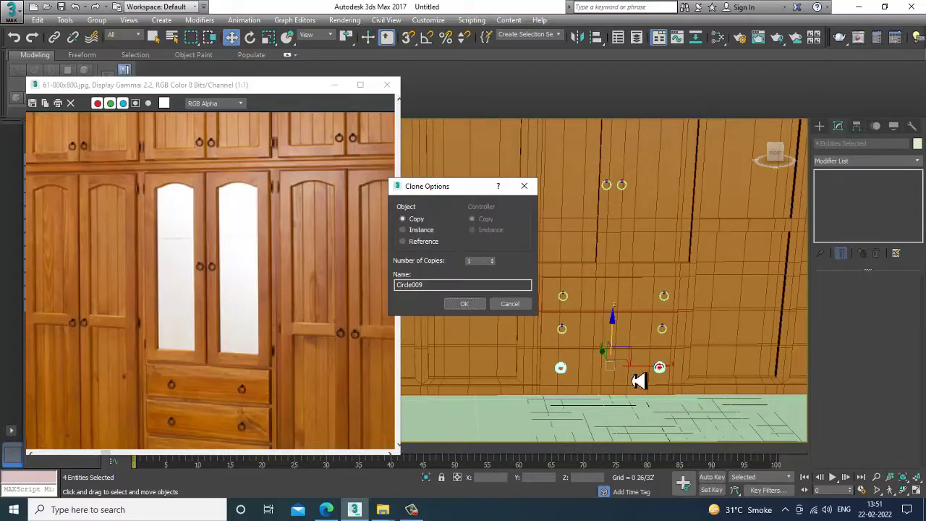
click(465, 304)
scroll(589, 341, down, 5)
scroll(560, 326, up, 5)
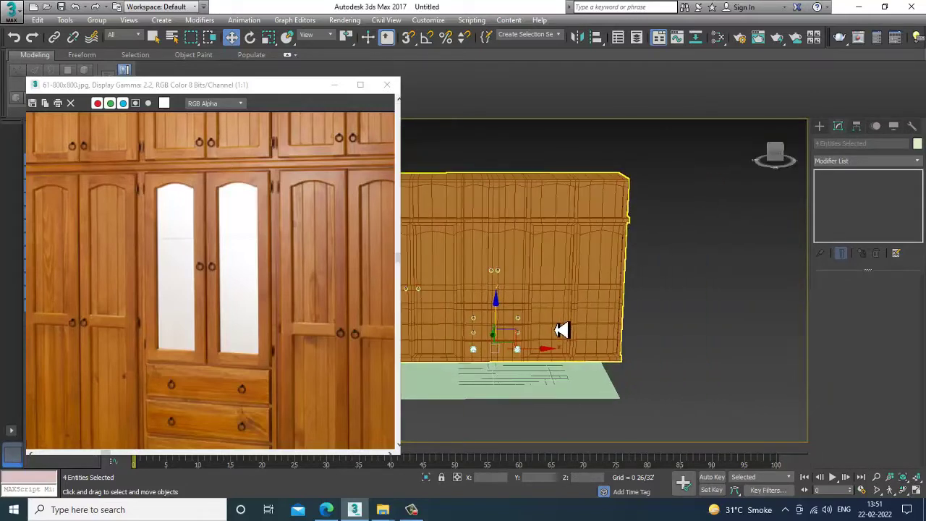
scroll(492, 283, up, 5)
click(477, 247)
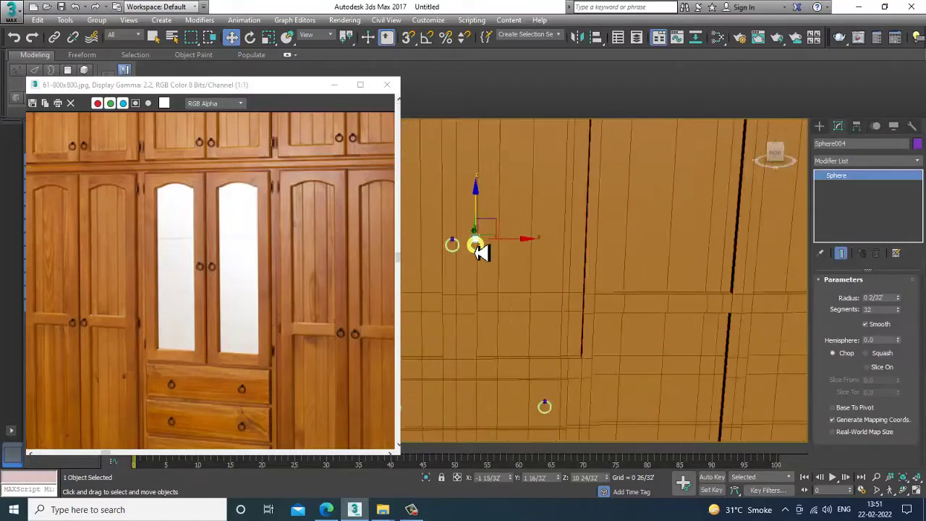
ctrl+click(484, 261)
scroll(490, 260, down, 3)
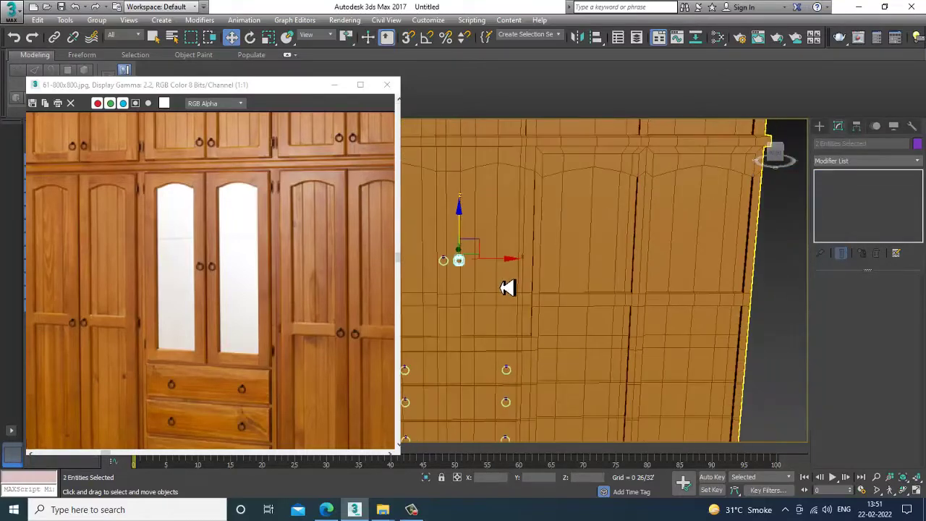
shift+drag(510, 271, 693, 292)
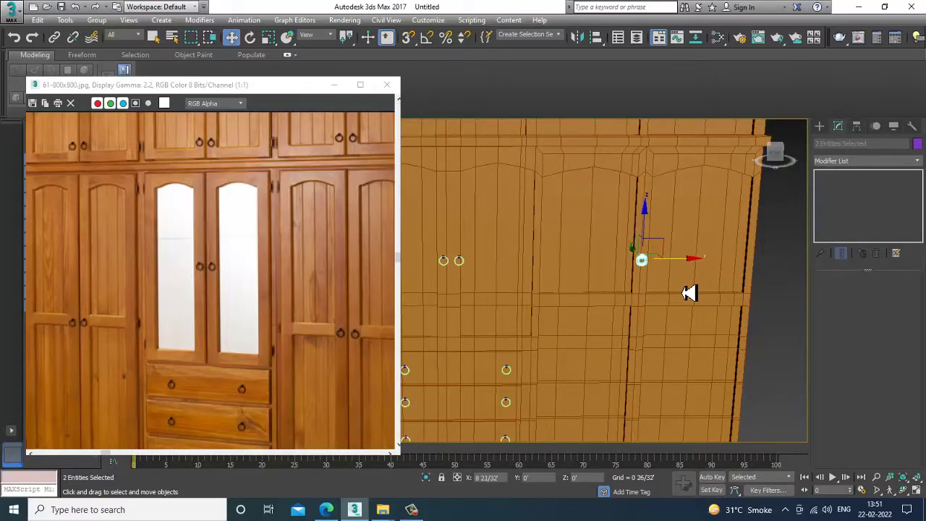
shift+drag(688, 293, 689, 293)
click(505, 307)
Step: Select both handles on the left pair of lower doors and clone them as one copy onto the right pair, beside their seam
mouse_move(628, 287)
middle_down()
mouse_move(647, 283)
mouse_move(676, 296)
middle_up()
key(shift+z)
click(594, 256)
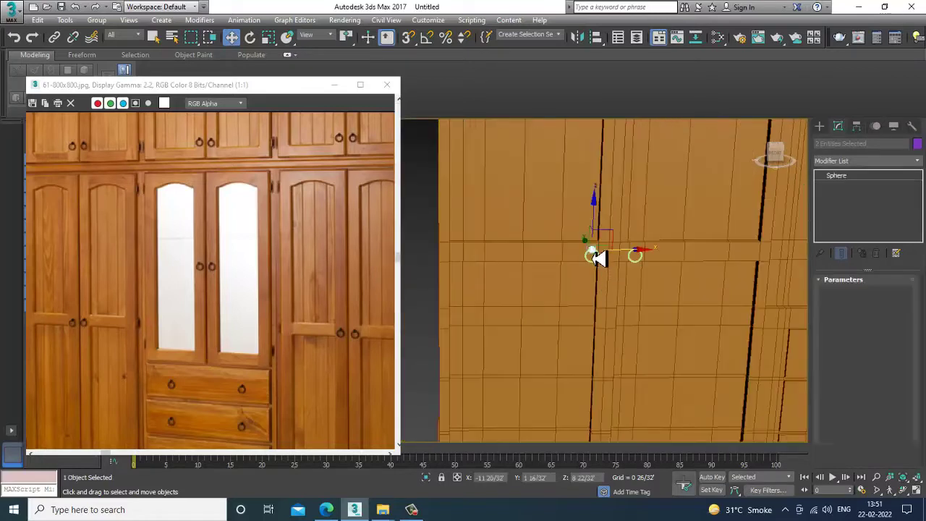
ctrl+click(636, 254)
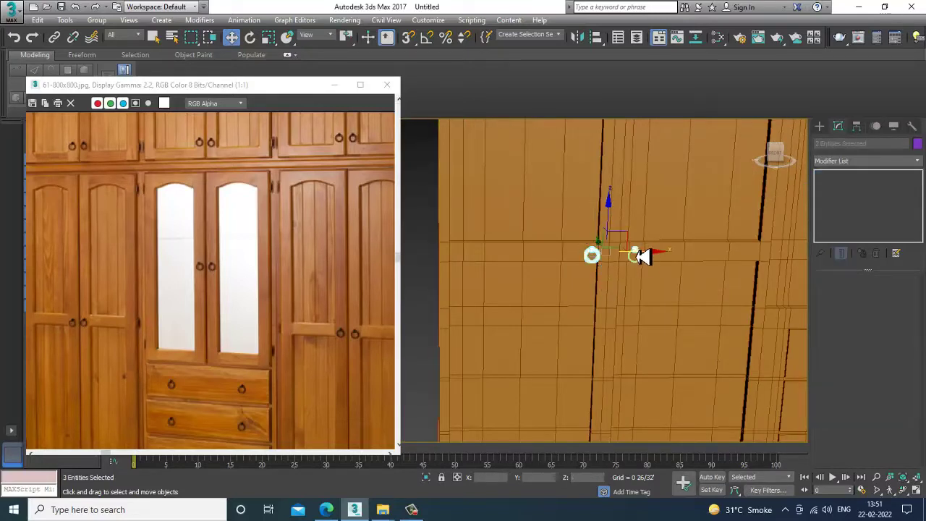
ctrl+click(637, 260)
scroll(643, 268, down, 5)
middle_drag(651, 270, 514, 311)
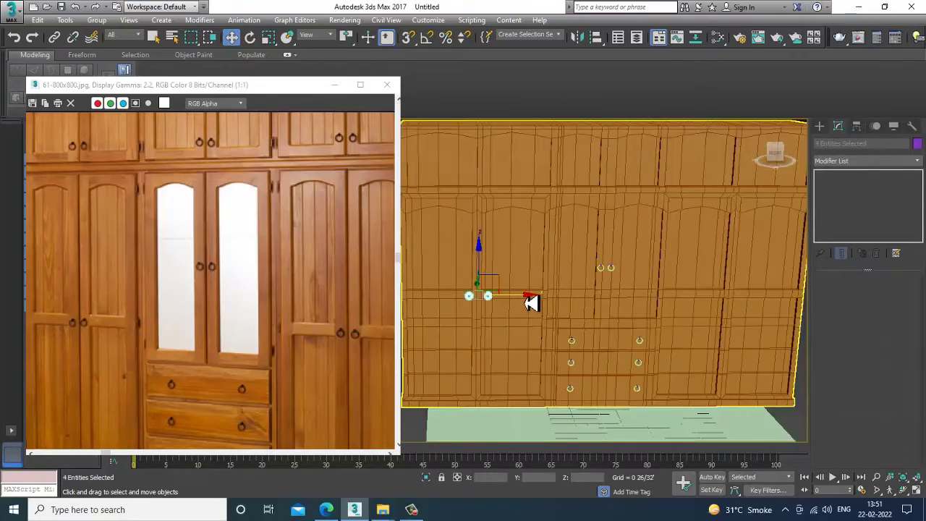
shift+drag(531, 302, 779, 310)
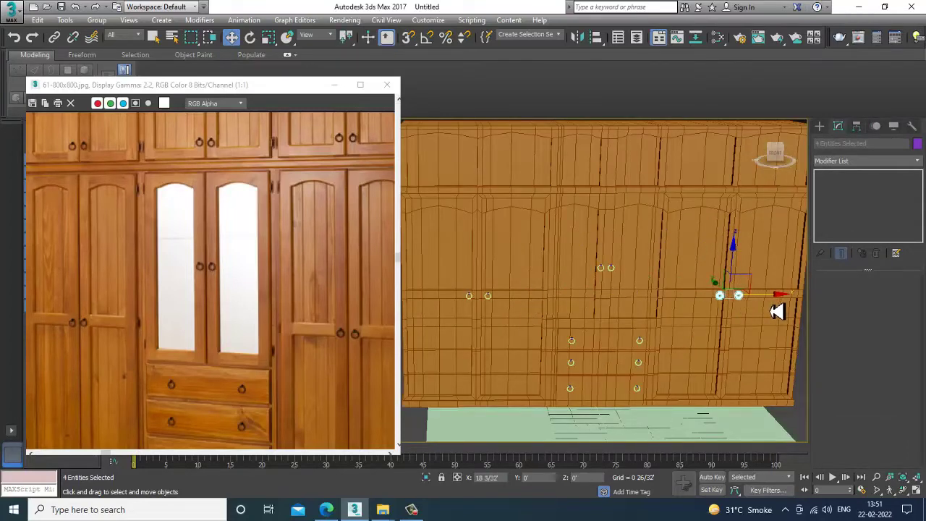
click(467, 305)
scroll(644, 325, down, 4)
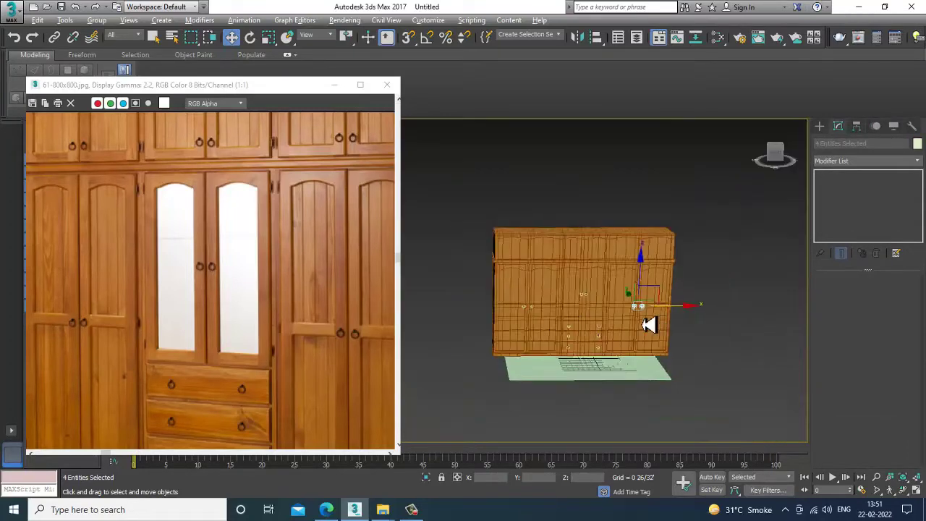
click(679, 313)
Step: Select the ring and sphere of the left pair's right-hand handle and clone them as one copy up onto the upper cabinet door
alt+middle_drag(609, 312, 612, 313)
scroll(612, 312, up, 3)
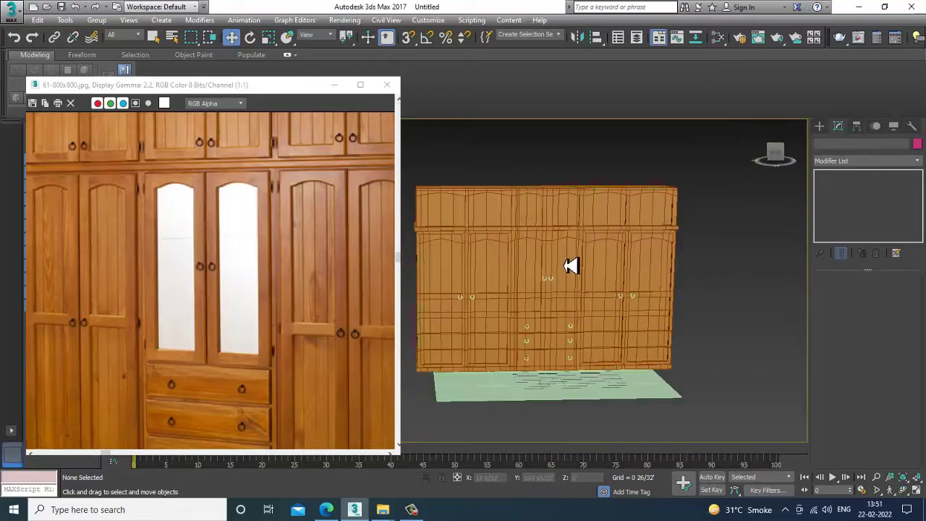
alt+middle_drag(572, 265, 562, 280)
scroll(563, 281, up, 4)
scroll(515, 393, up, 4)
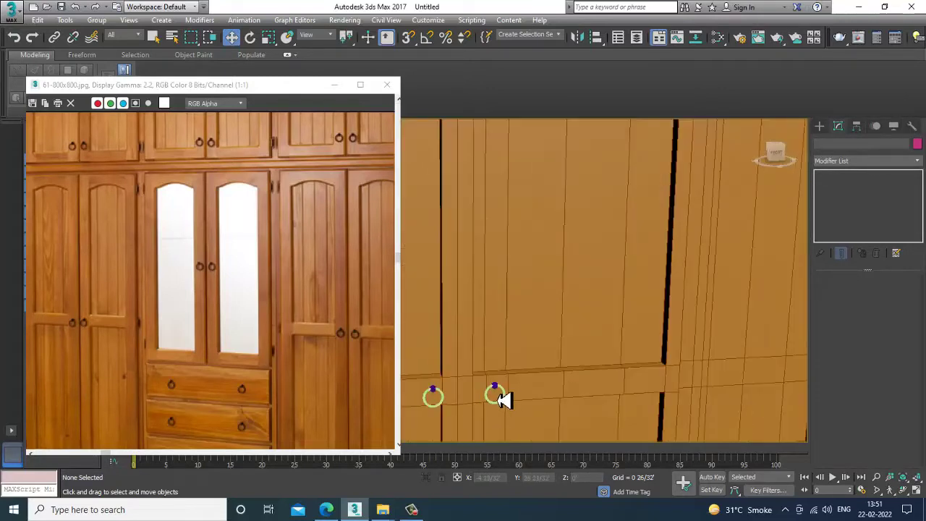
click(494, 388)
ctrl+click(504, 399)
scroll(506, 387, down, 2)
middle_drag(510, 374, 529, 407)
scroll(529, 400, down, 2)
drag(533, 420, 535, 242)
click(474, 306)
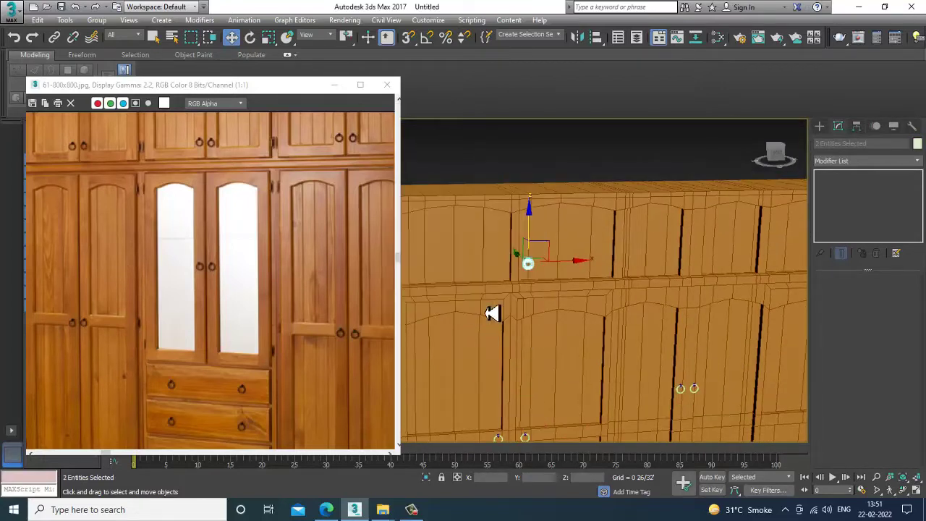
Step: Move the upper cabinet door's handle left towards the door seam and scale it down uniformly
scroll(593, 283, down, 3)
scroll(578, 289, up, 6)
drag(568, 305, 542, 304)
key(r)
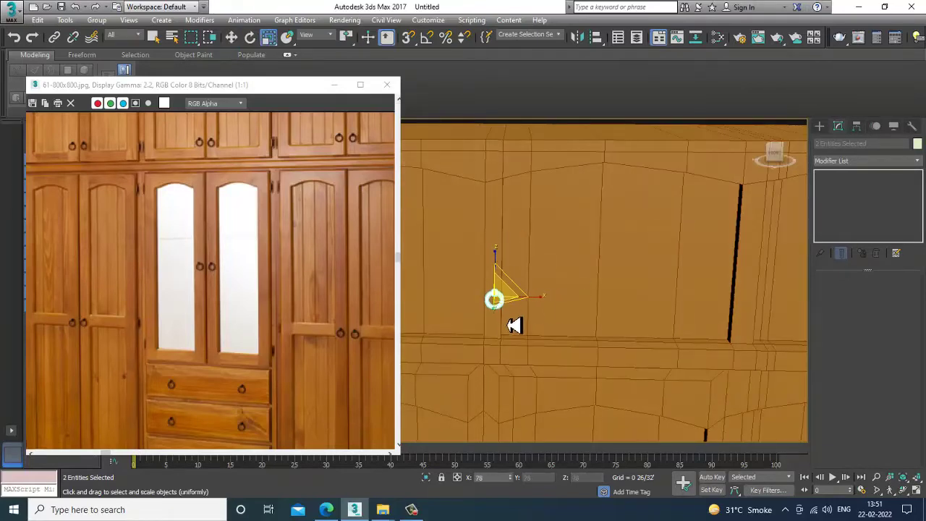
key(w)
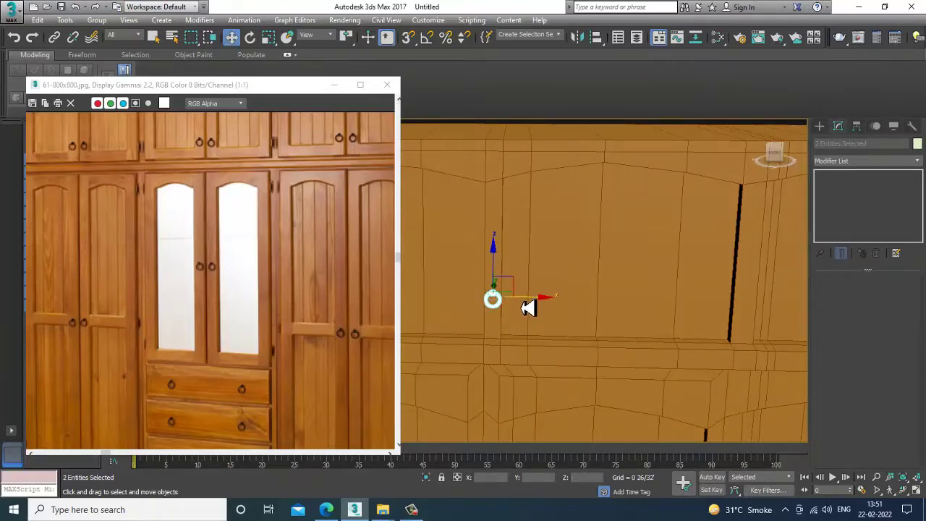
key(r)
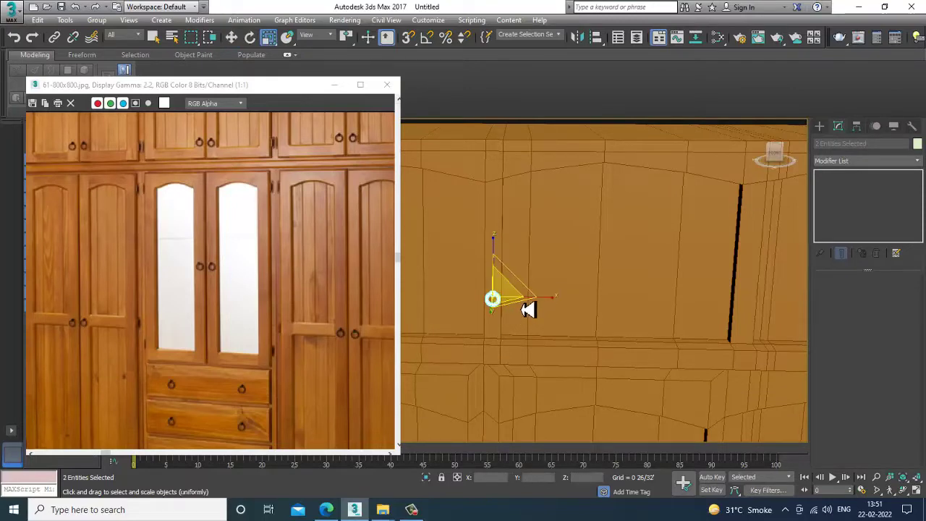
key(w)
Step: Clone the upper-left door handle once beside itself across the seam, and clone the resulting pair once to the right along the upper cabinet
shift+drag(527, 306, 551, 304)
key(Return)
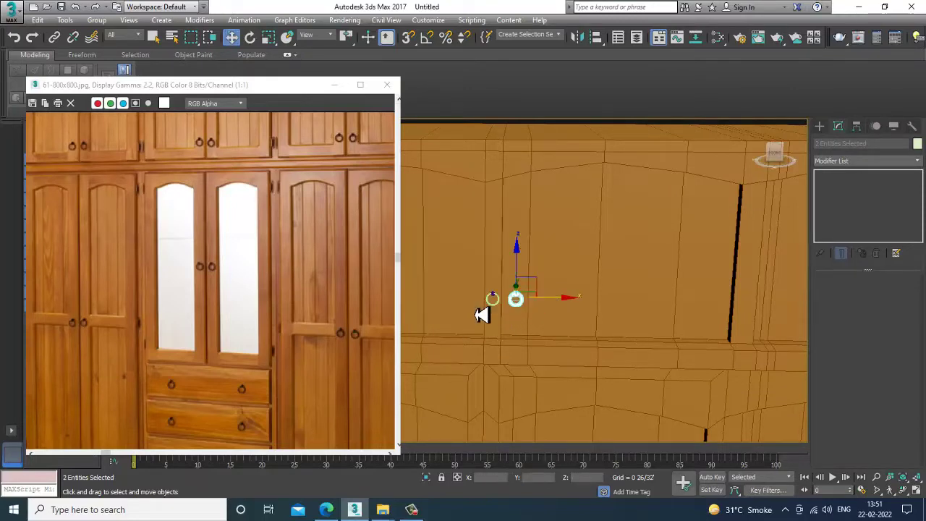
ctrl+click(493, 300)
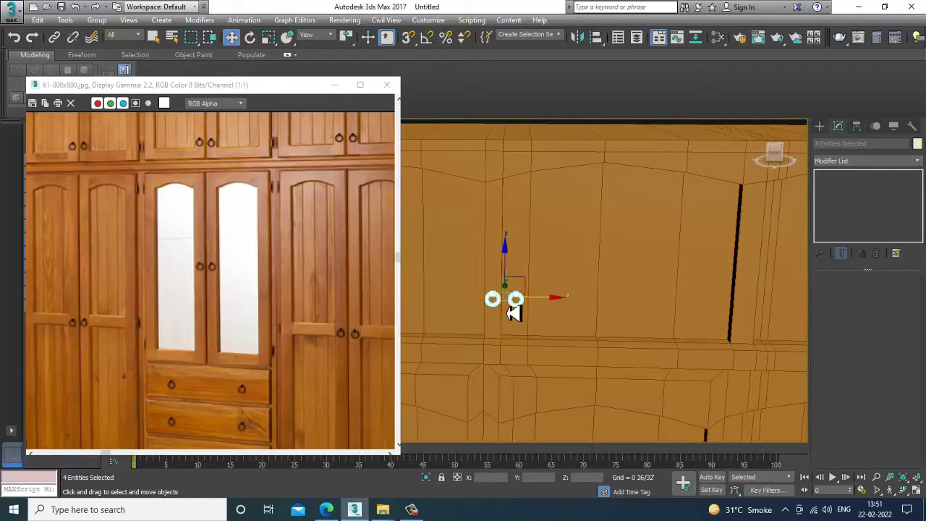
scroll(513, 312, down, 3)
drag(534, 306, 697, 310)
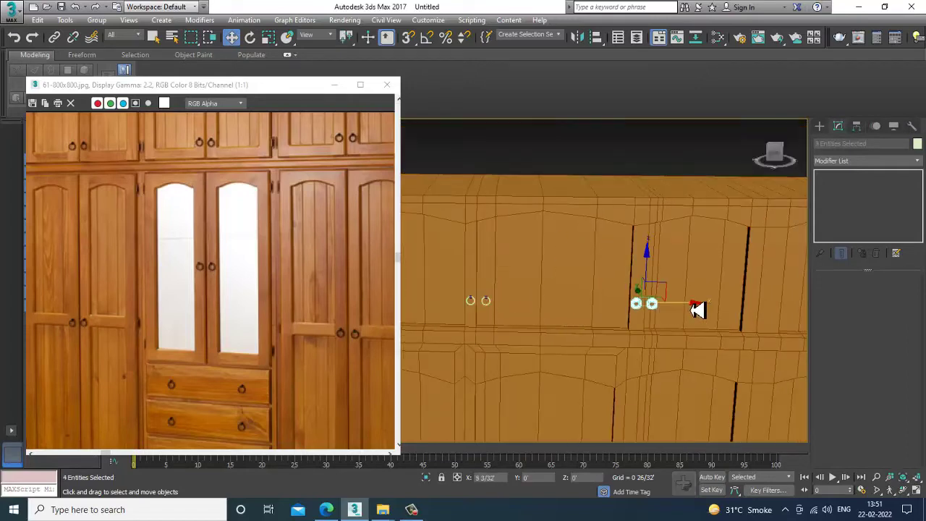
click(467, 306)
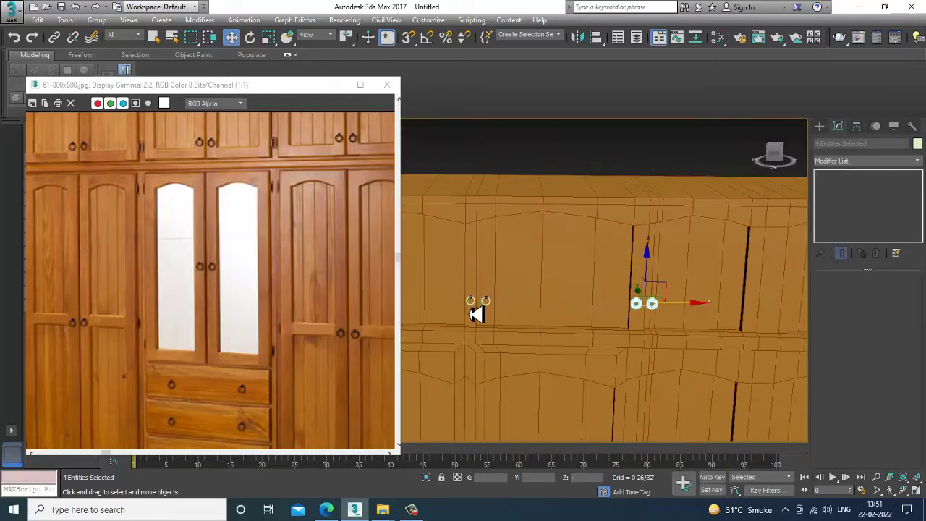
mouse_move(476, 312)
alt+middle_down()
mouse_move(661, 352)
mouse_move(628, 318)
alt+middle_up()
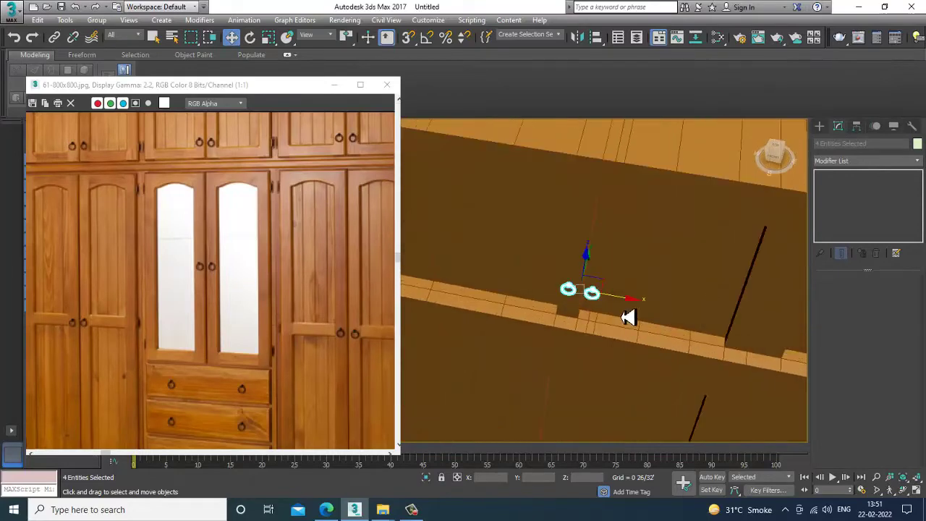
click(571, 291)
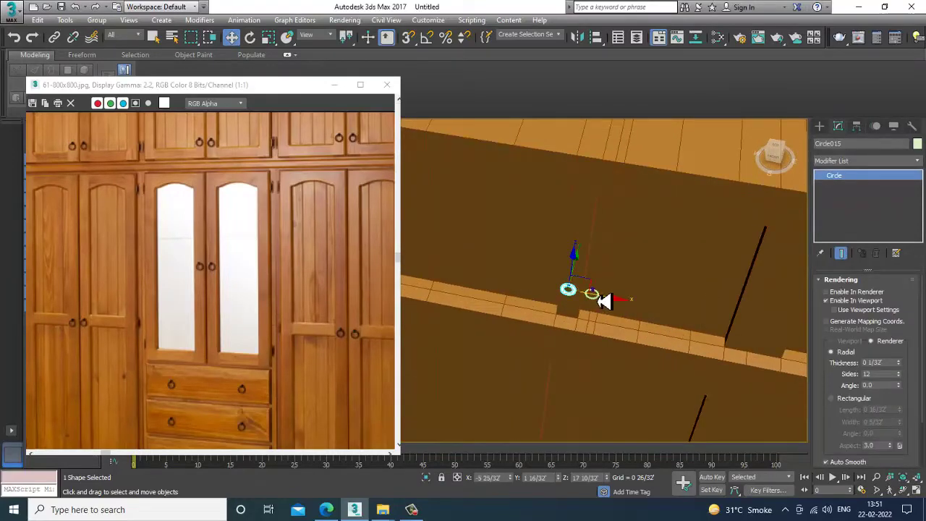
ctrl+click(592, 295)
scroll(655, 291, down, 4)
alt+middle_drag(656, 291, 645, 207)
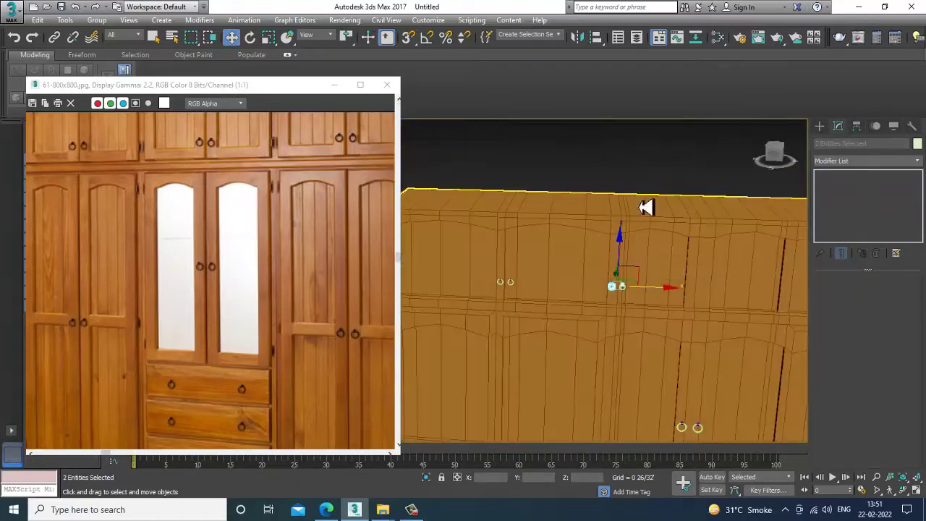
click(642, 170)
Step: Select the sphere and ring of the new pair's right-hand handle and clone them as one copy onto the centre upper doors, beside their seam
scroll(637, 298, up, 3)
click(612, 276)
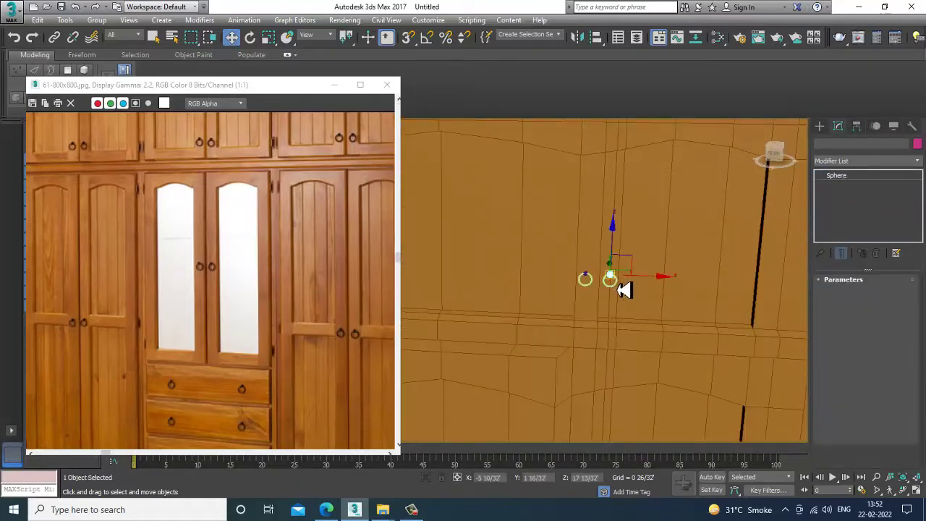
ctrl+click(617, 285)
scroll(620, 288, down, 5)
middle_drag(650, 291, 612, 291)
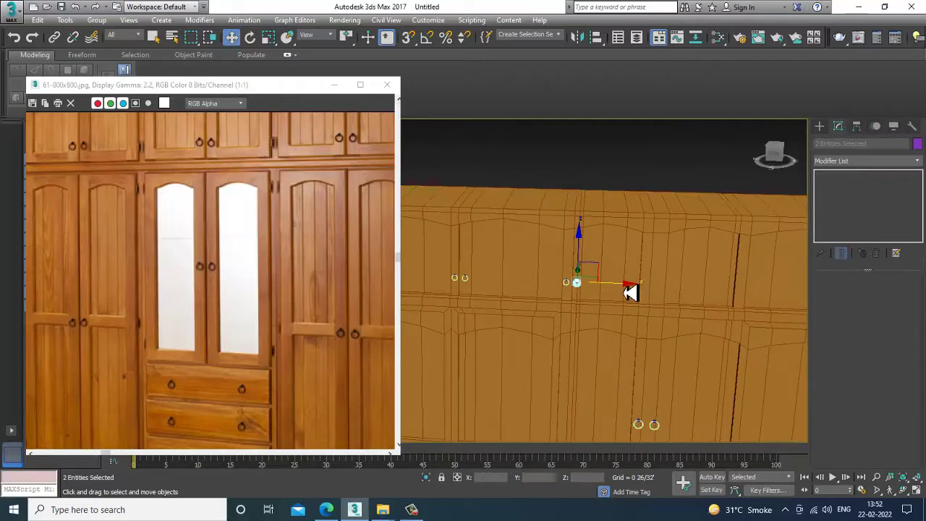
shift+drag(632, 289, 697, 291)
click(481, 304)
scroll(593, 317, down, 2)
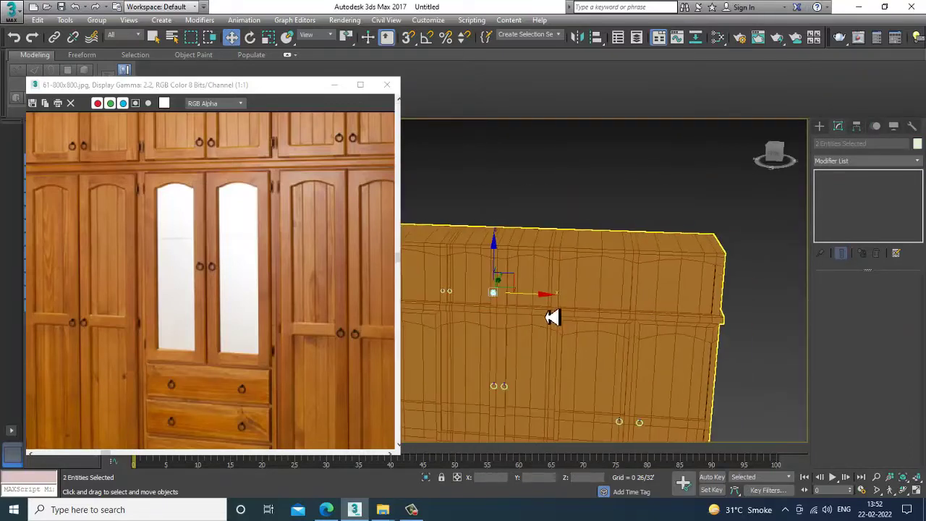
shift+drag(548, 307, 610, 308)
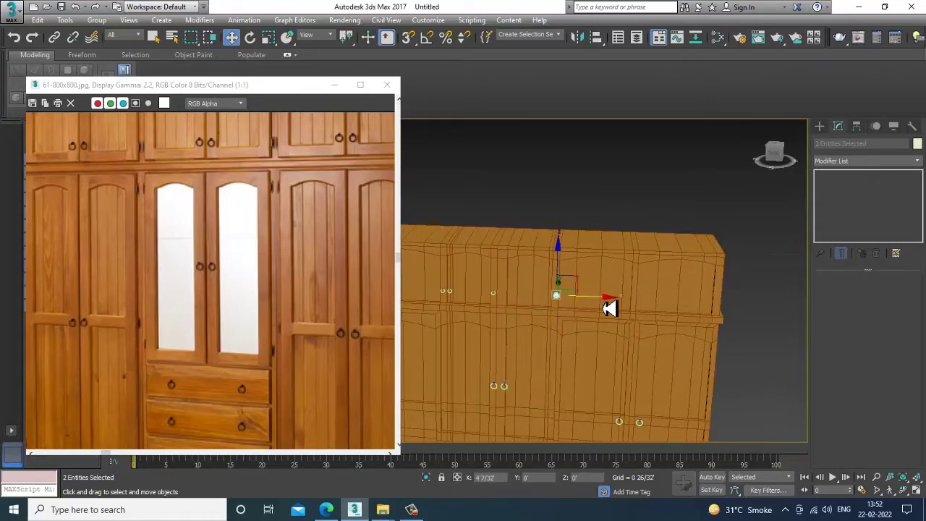
shift+drag(607, 309, 552, 320)
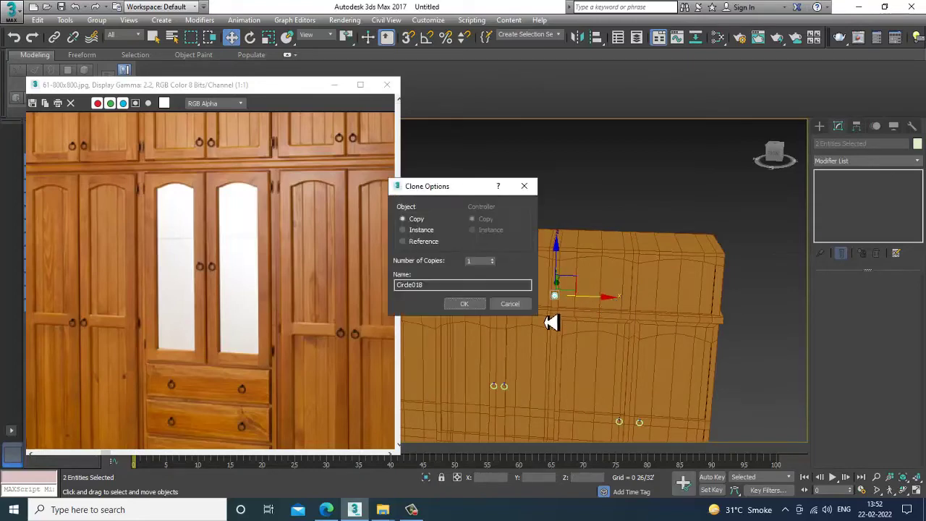
key(Return)
Step: Compare the handle positions on the model's upper doors with those in the reference photo
mouse_move(523, 316)
alt+middle_down()
mouse_move(523, 251)
mouse_move(509, 271)
mouse_move(604, 313)
mouse_move(593, 292)
mouse_move(502, 296)
alt+middle_up()
scroll(313, 250, down, 2)
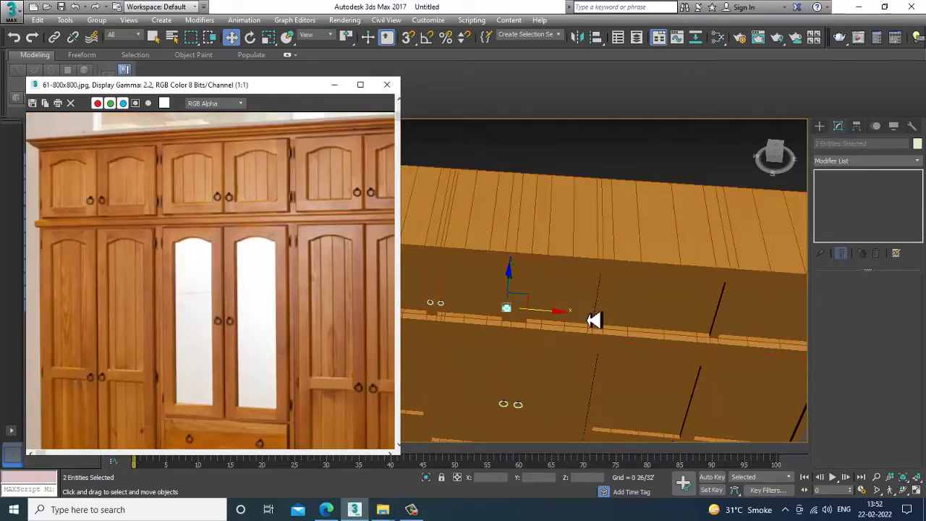
alt+middle_drag(593, 320, 608, 290)
scroll(597, 289, down, 4)
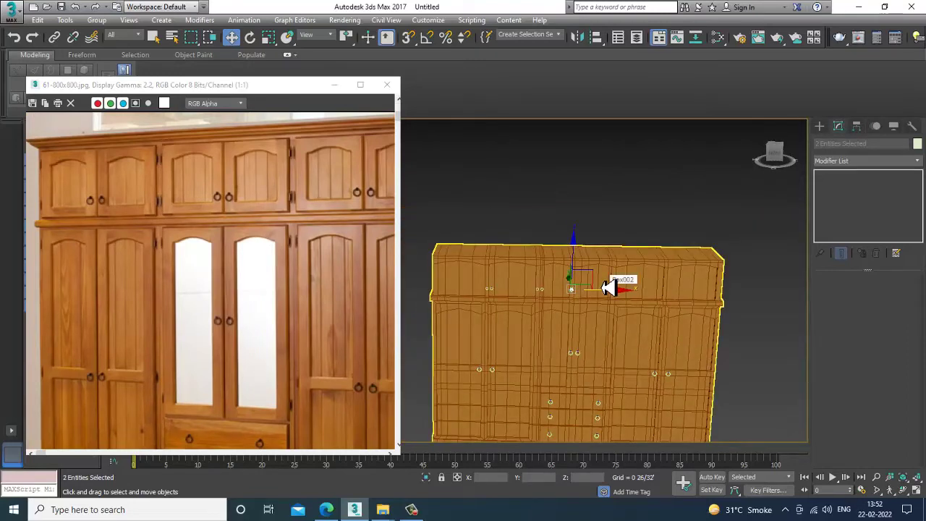
alt+middle_drag(658, 310, 654, 302)
middle_drag(208, 282, 132, 286)
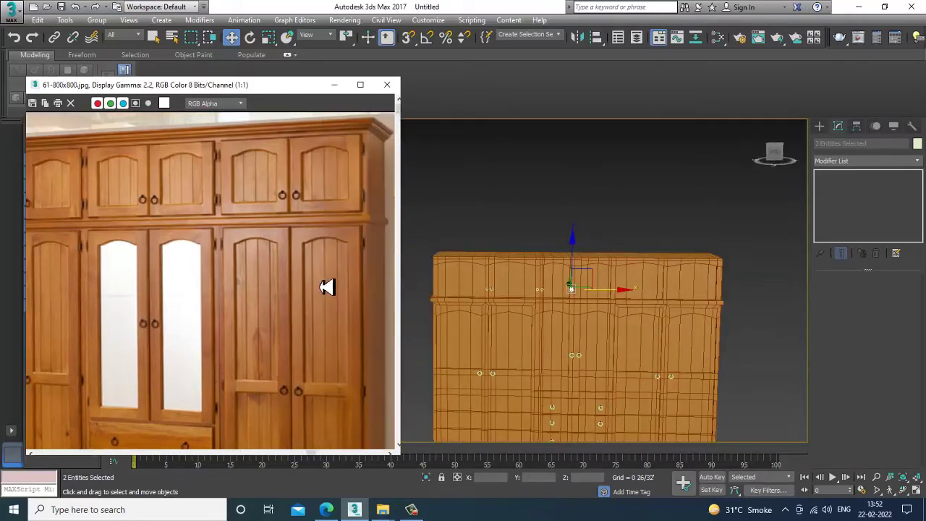
middle_drag(353, 285, 380, 284)
alt+middle_drag(687, 316, 673, 318)
middle_drag(570, 382, 567, 366)
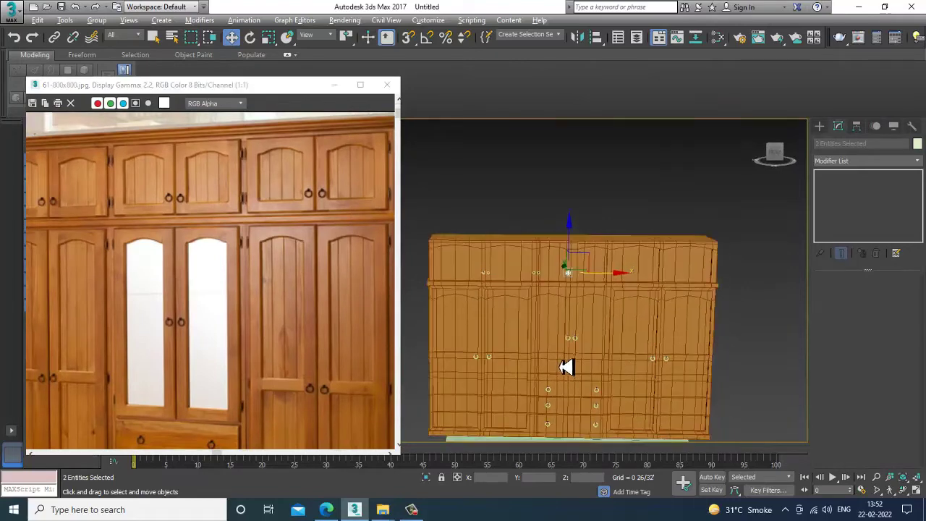
Step: Clone the centre upper door's handle as one copy to the right, forming a pair beside the door seam
scroll(540, 279, up, 3)
scroll(550, 289, up, 4)
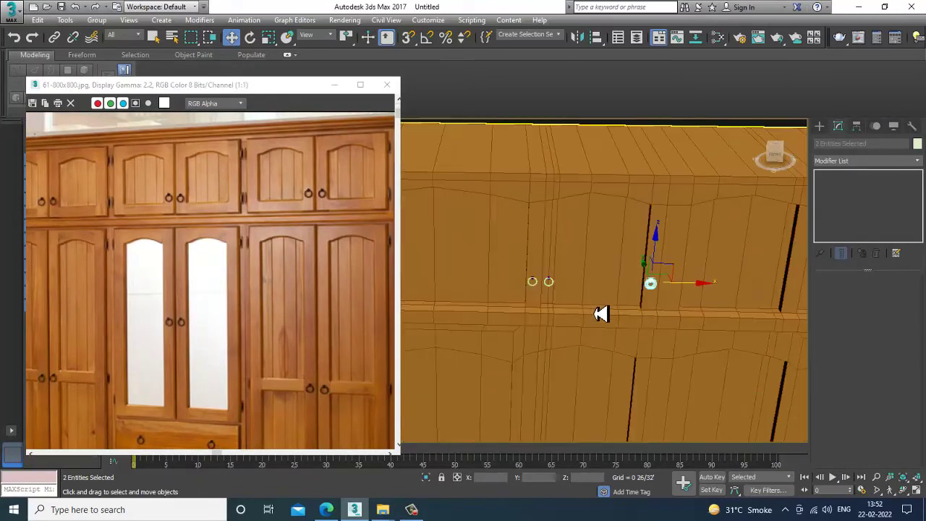
alt+middle_drag(677, 305, 603, 346)
shift+drag(639, 327, 675, 325)
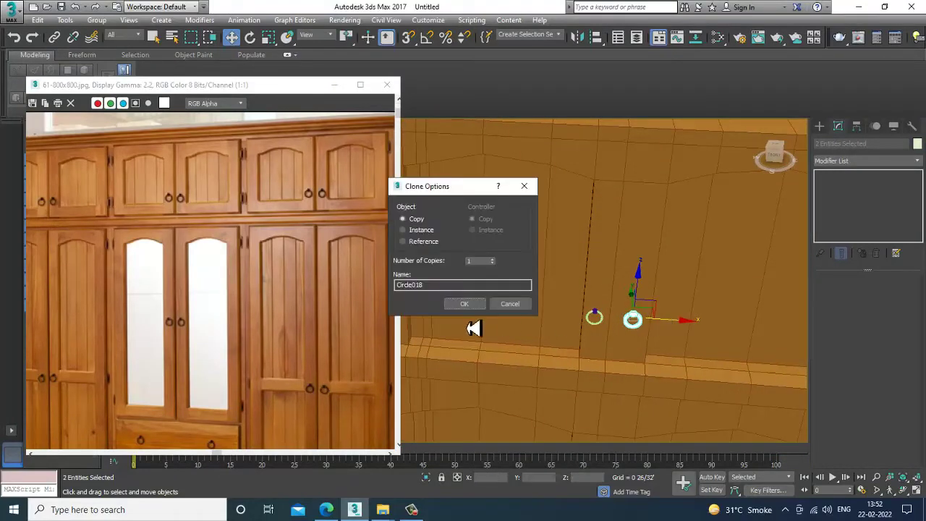
click(469, 303)
Step: Delete the misplaced handle pair, rings and spheres, on the frame between the left and centre upper doors
scroll(586, 329, down, 4)
scroll(543, 325, up, 4)
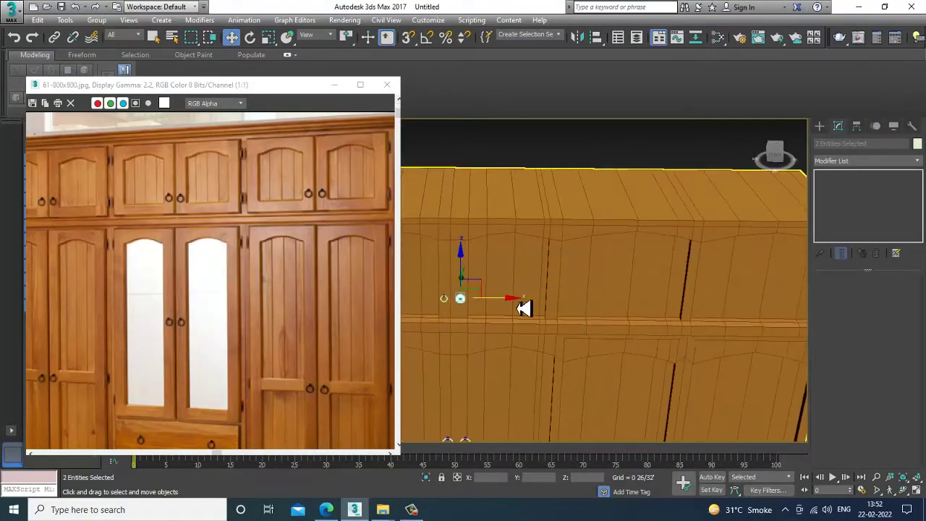
scroll(666, 265, down, 3)
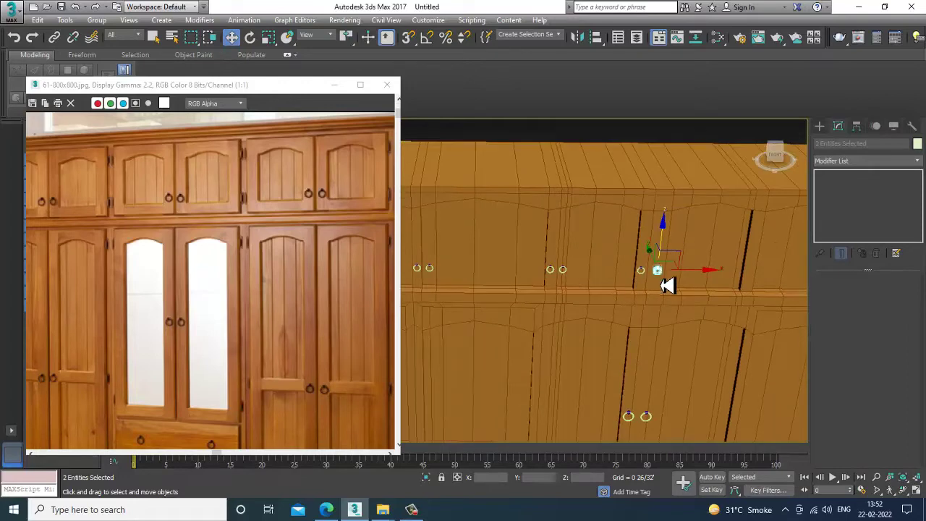
scroll(620, 261, down, 3)
alt+middle_drag(620, 262, 616, 252)
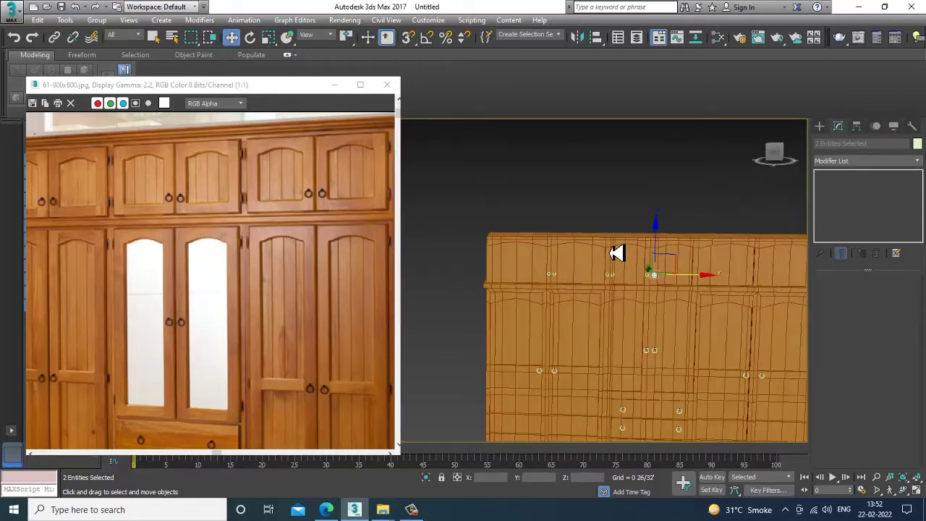
scroll(616, 265, up, 6)
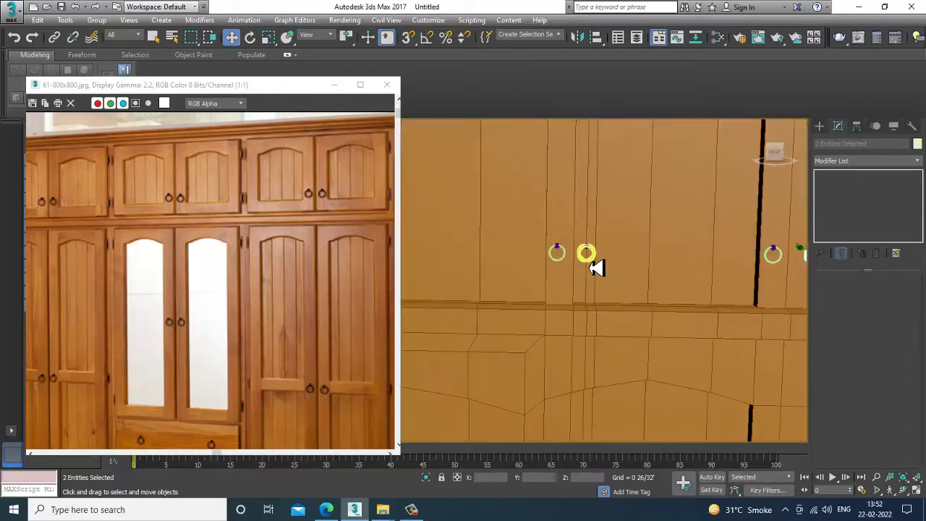
click(588, 259)
ctrl+click(587, 247)
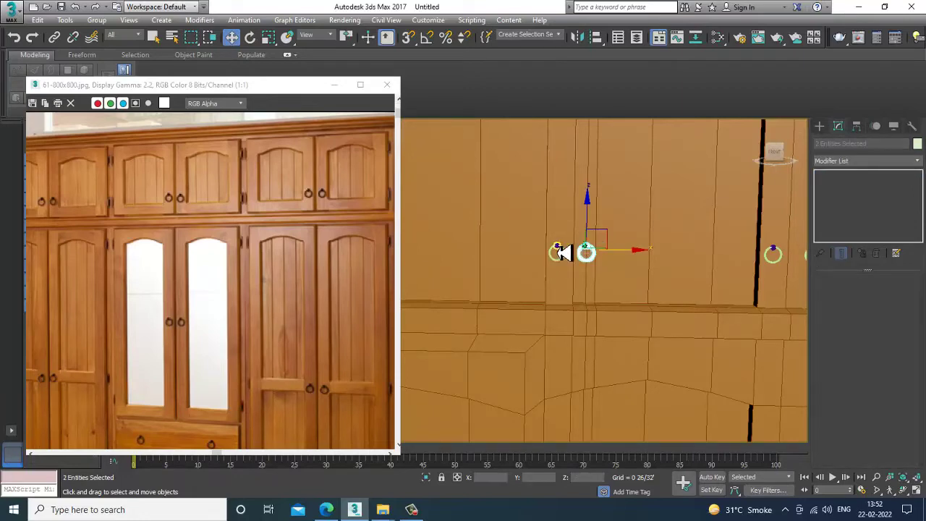
key(Delete)
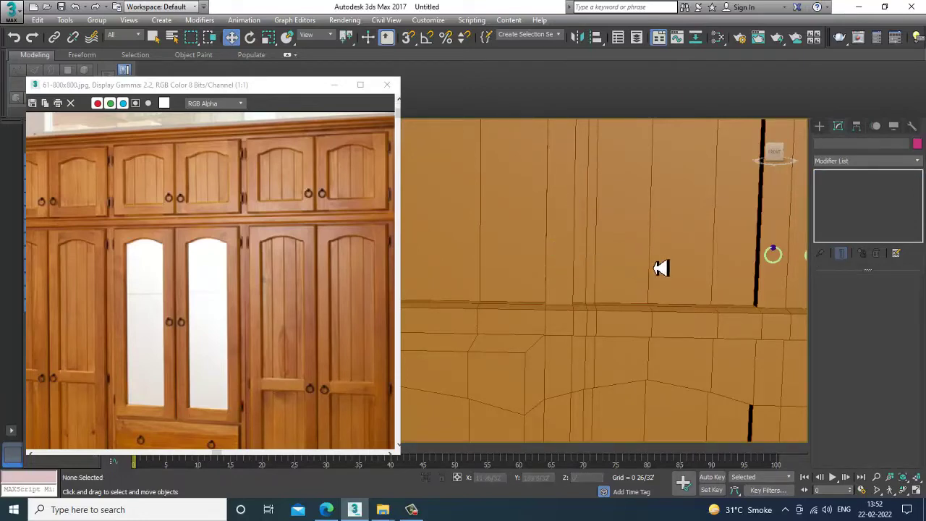
Step: Open the wardrobe body for Element-level editing and show the whole model in a full-size Front view
scroll(657, 268, down, 4)
alt+middle_drag(582, 271, 660, 290)
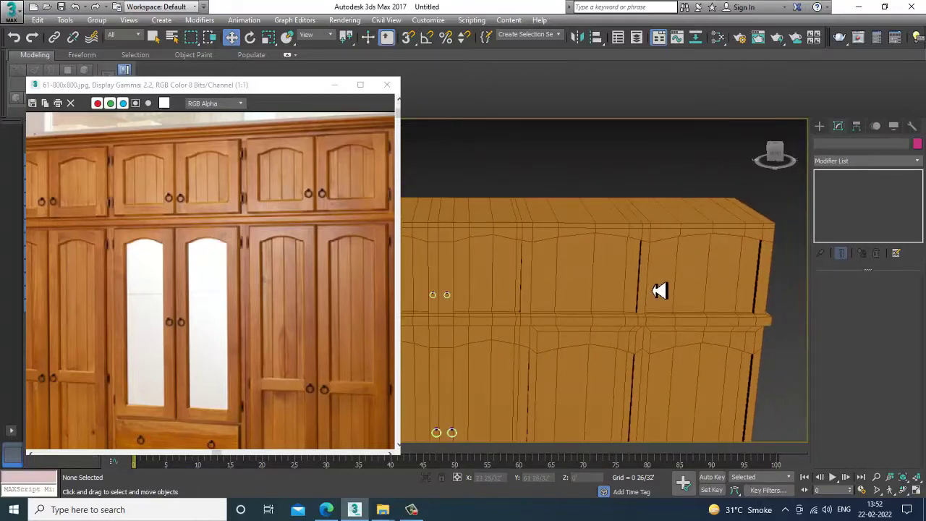
alt+middle_drag(660, 291, 625, 252)
middle_drag(607, 328, 558, 325)
scroll(630, 258, up, 2)
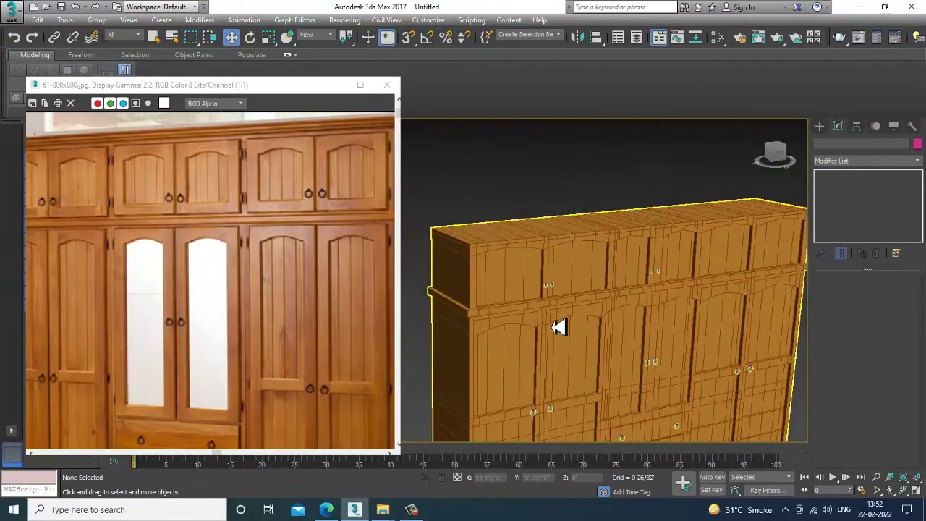
click(499, 248)
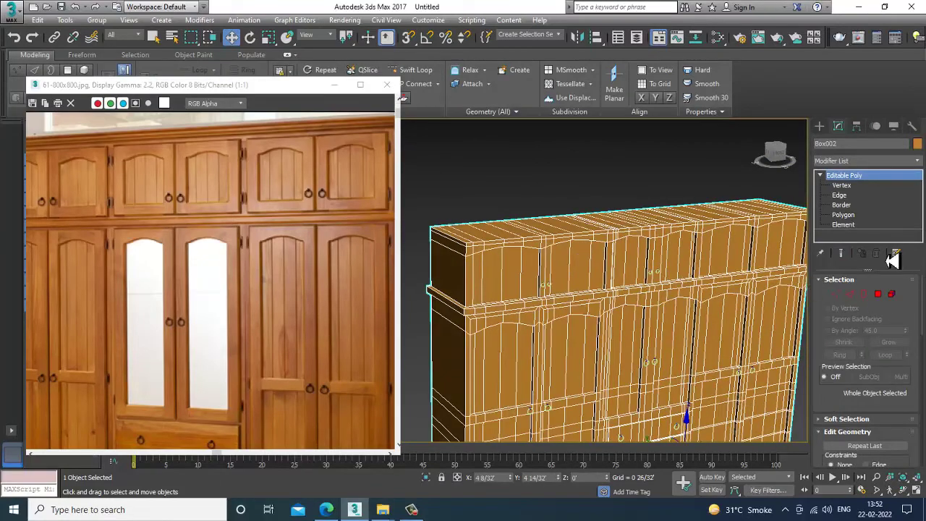
click(850, 225)
alt+middle_drag(643, 267, 642, 299)
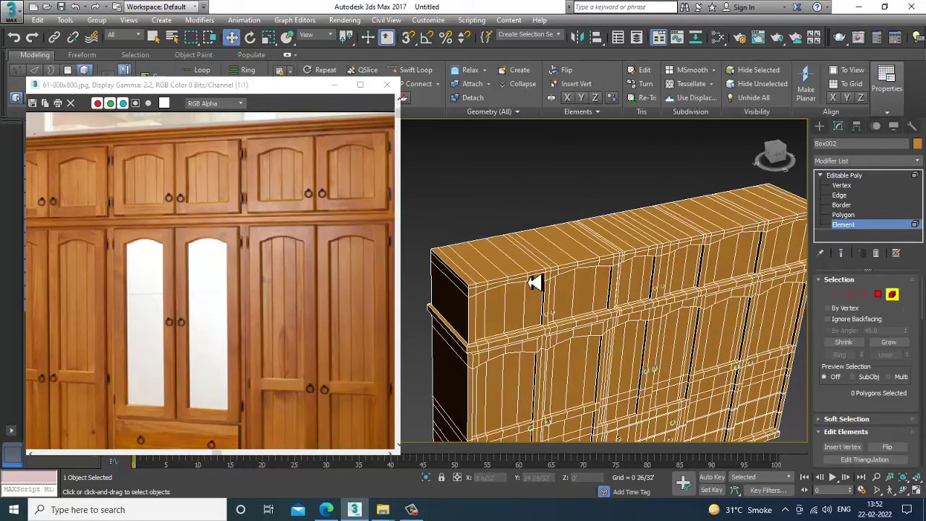
key(alt+w)
click(666, 199)
key(alt+w)
scroll(666, 200, down, 4)
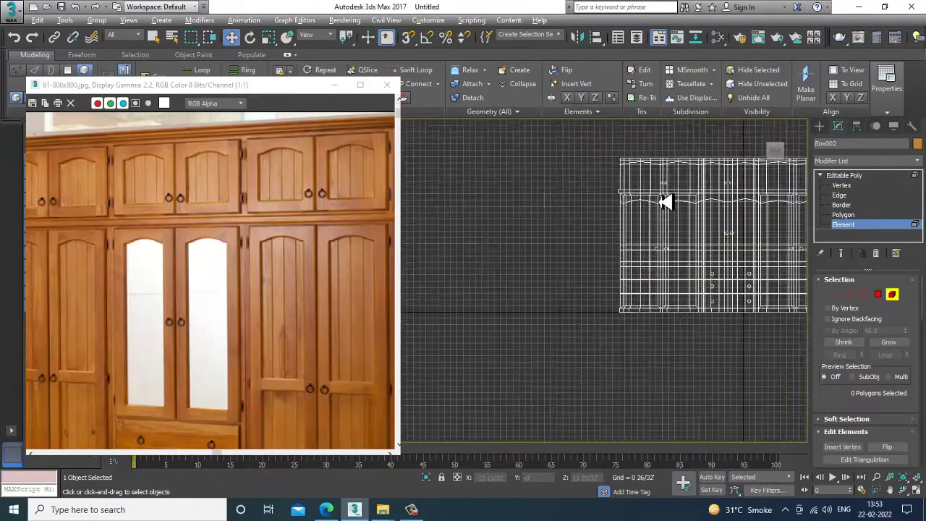
middle_drag(665, 200, 536, 325)
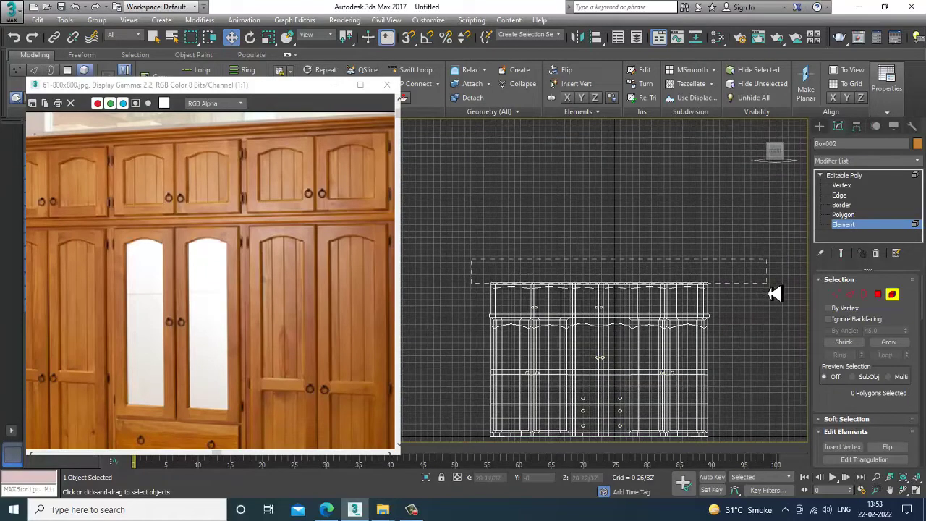
drag(771, 293, 769, 289)
click(467, 304)
middle_drag(594, 309, 611, 340)
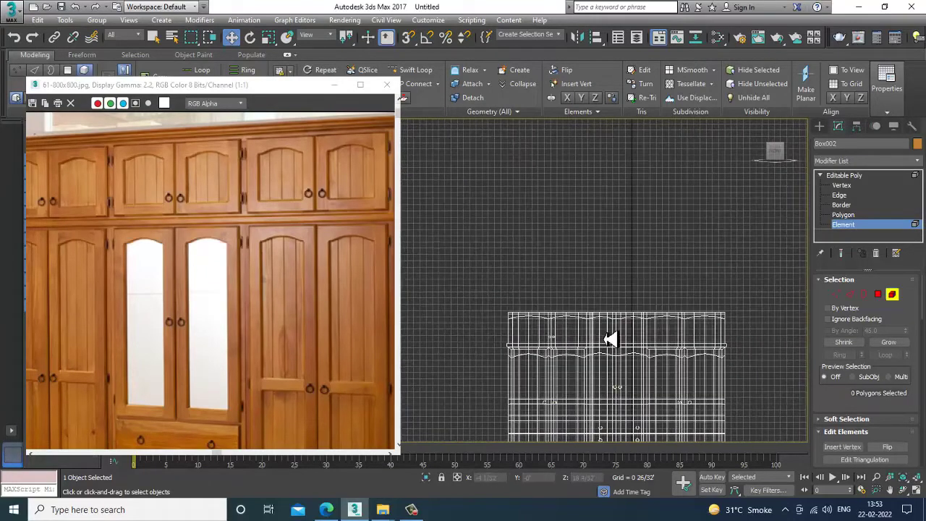
Step: Switch the wardrobe body to Polygon level and select the polygons along its full top edge with a selection window
click(878, 295)
scroll(499, 307, up, 3)
middle_drag(550, 306, 491, 338)
scroll(490, 337, down, 2)
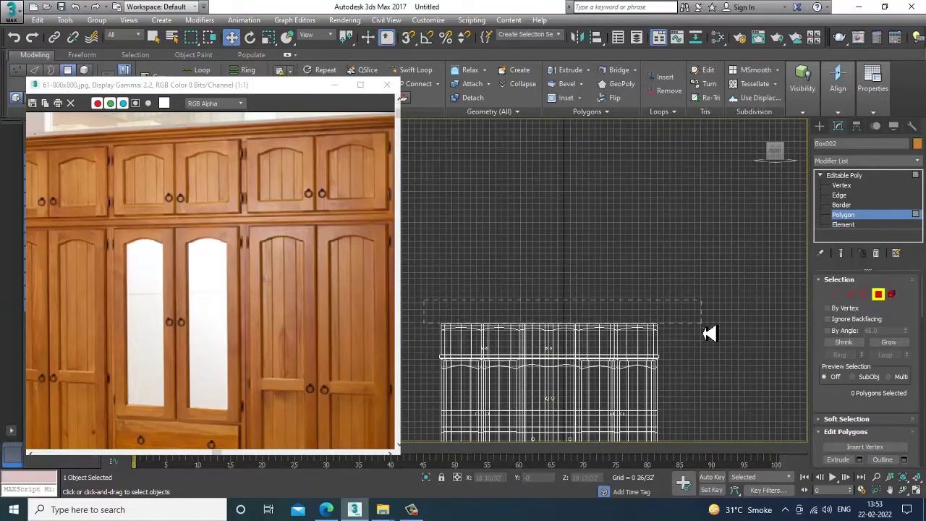
drag(708, 334, 705, 334)
Step: Remove the polygons below the top edge from the selection, keeping only the wardrobe's top faces selected
key(alt+w)
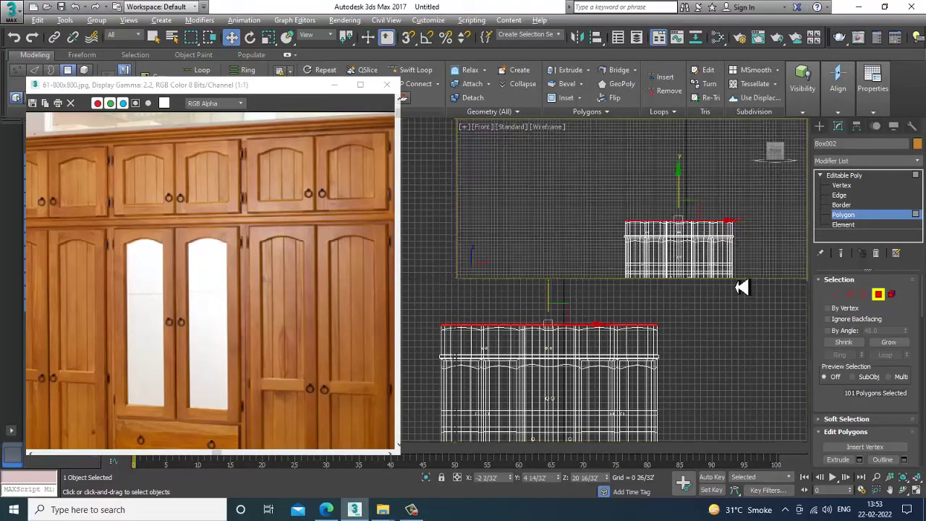
middle_drag(667, 235, 651, 241)
key(alt+w)
middle_drag(554, 255, 659, 345)
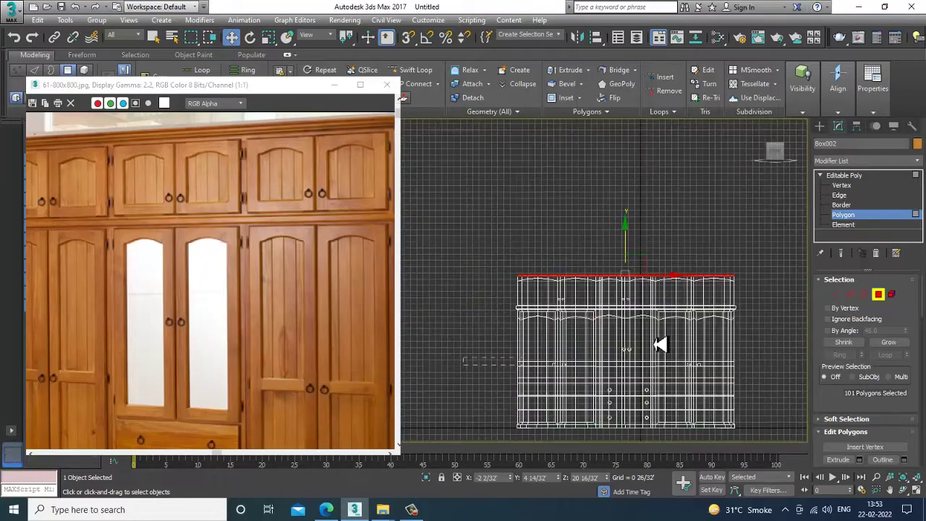
alt+drag(804, 277, 803, 275)
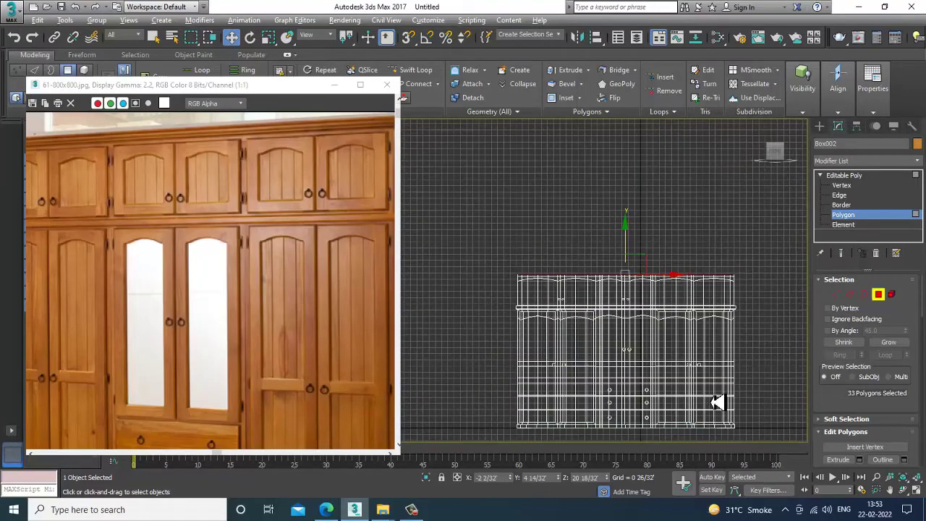
Step: Extrude the wardrobe's selected top faces slightly upward to form the first cornice layer
key(alt+w)
middle_click(701, 354)
key(alt+w)
mouse_move(693, 329)
alt+middle_down()
mouse_move(725, 316)
mouse_move(687, 326)
alt+middle_up()
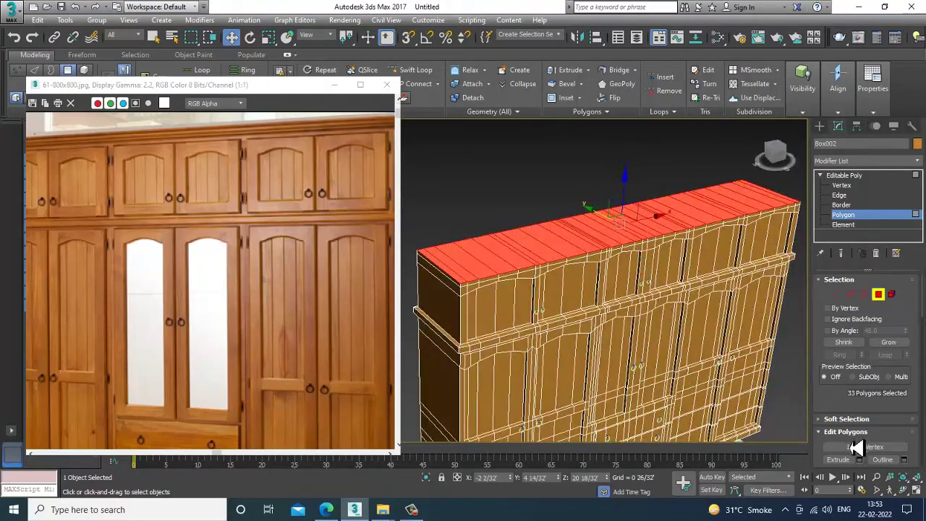
click(860, 461)
drag(464, 304, 467, 289)
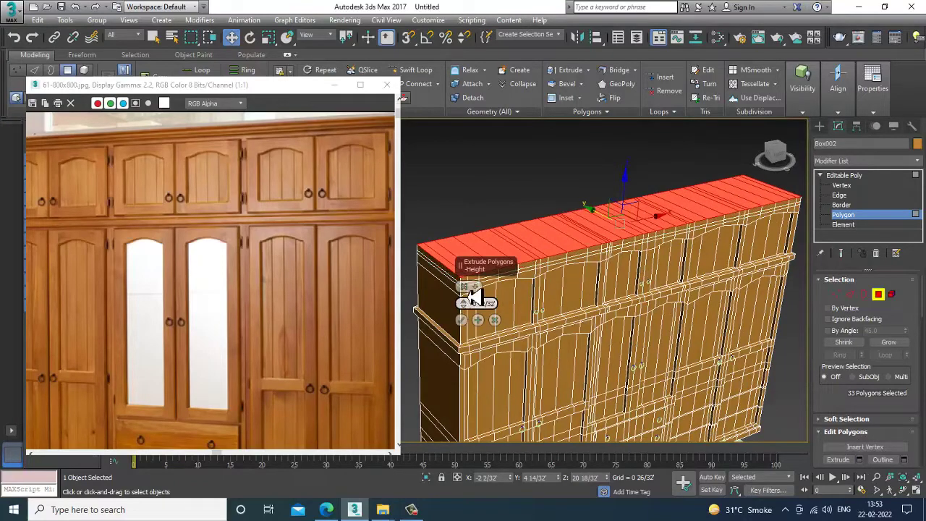
click(463, 320)
Step: Extrude the top faces upward a second time and scale them slightly outward
middle_drag(312, 250, 304, 251)
alt+middle_drag(692, 299, 667, 277)
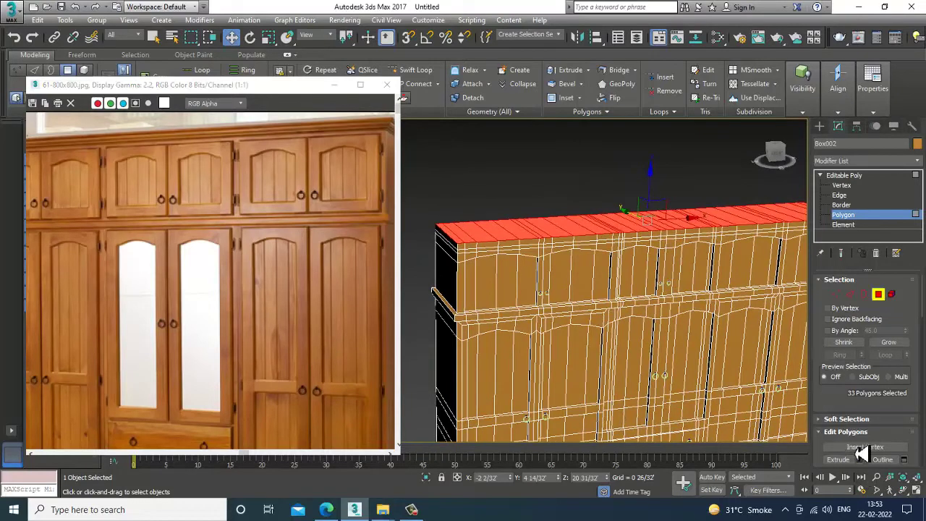
scroll(861, 452, down, 1)
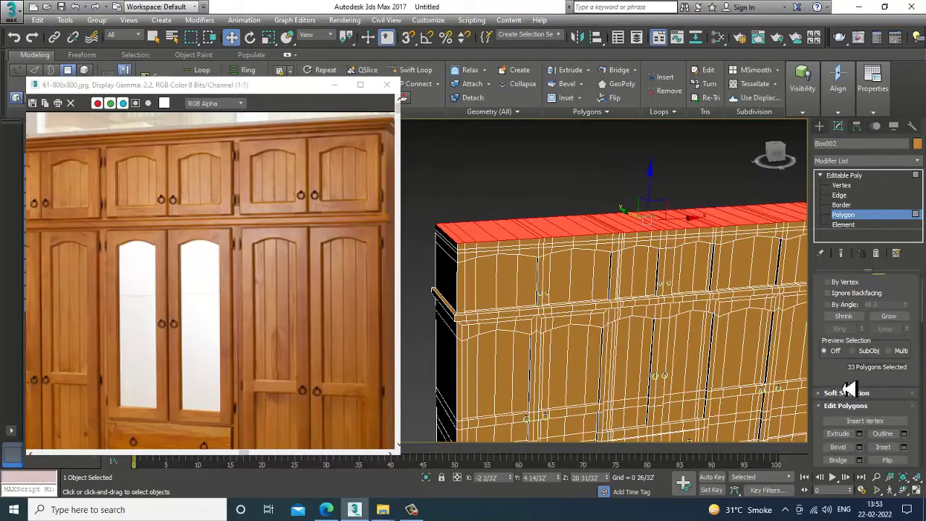
click(859, 431)
click(468, 323)
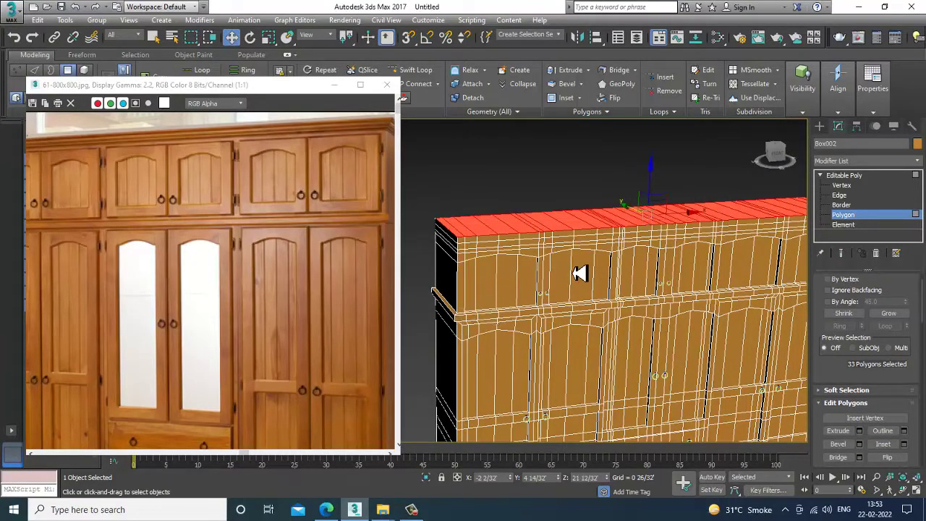
key(r)
drag(654, 222, 664, 222)
alt+middle_drag(664, 222, 657, 214)
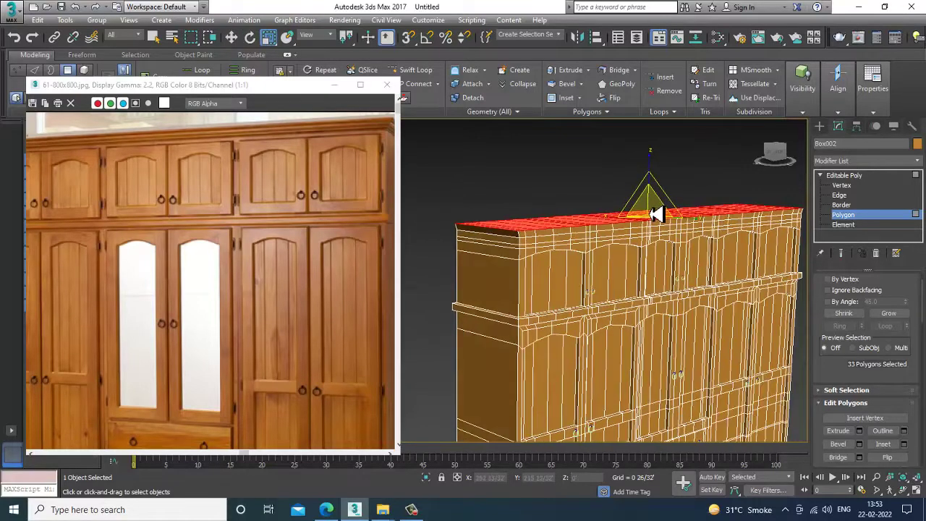
Step: Add a third extruded layer to the top faces and scale it outward so the cornice flares
click(860, 431)
click(463, 321)
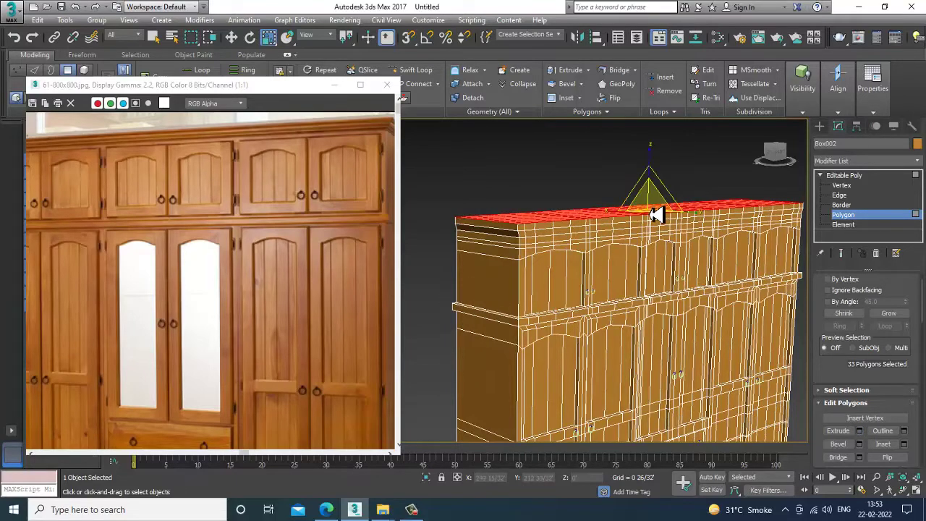
drag(653, 213, 664, 210)
key(f)
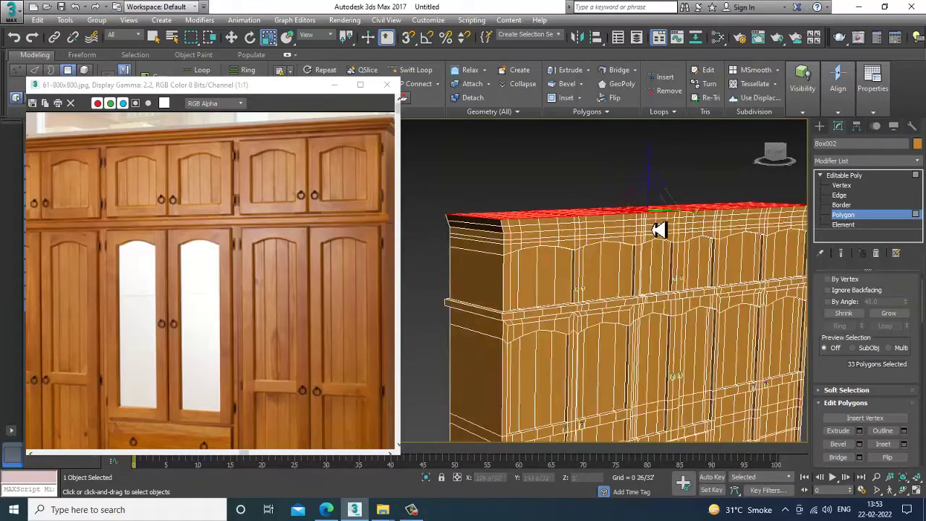
middle_drag(189, 221, 195, 222)
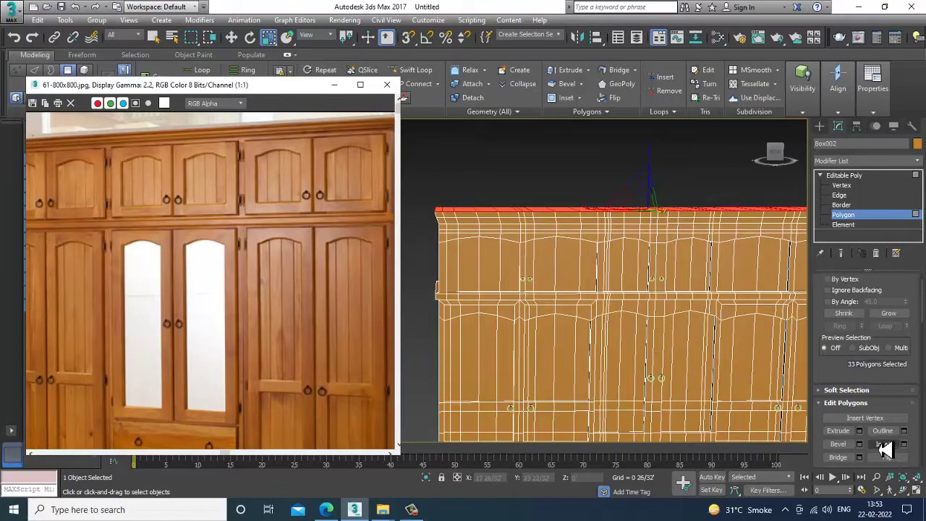
Step: Extrude the cornice's top faces by 0 12/32' as a final layer and leave Polygon editing
click(860, 431)
click(463, 322)
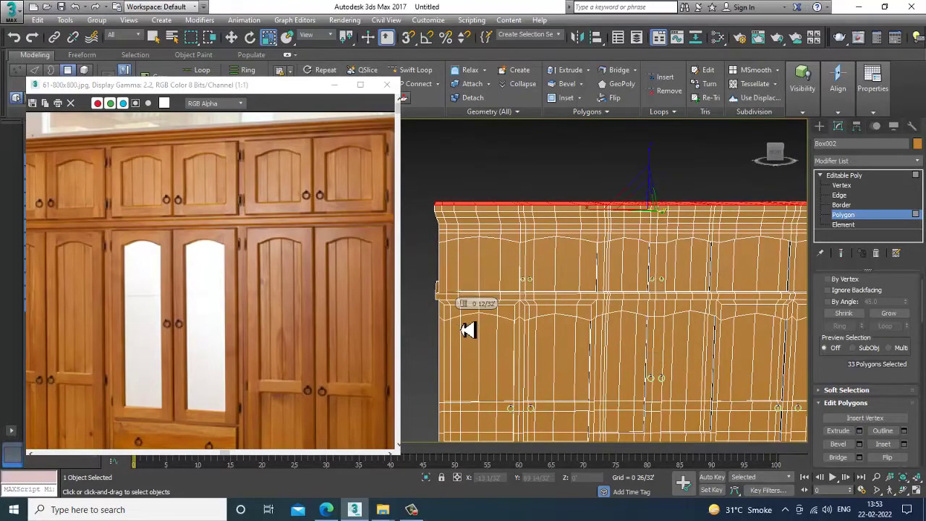
scroll(515, 240, down, 5)
alt+middle_drag(558, 289, 562, 250)
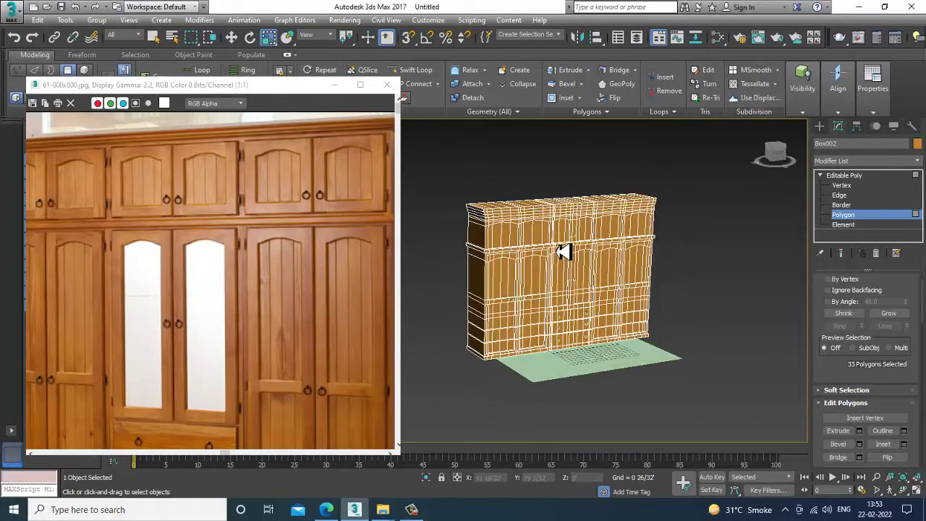
scroll(579, 222, up, 5)
scroll(709, 277, down, 6)
alt+middle_drag(641, 302, 661, 299)
scroll(285, 269, down, 1)
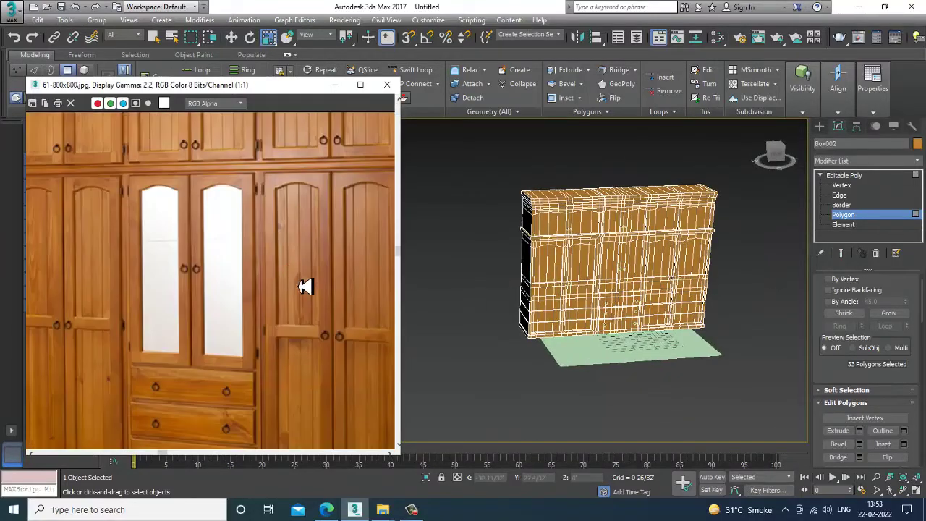
scroll(304, 286, down, 1)
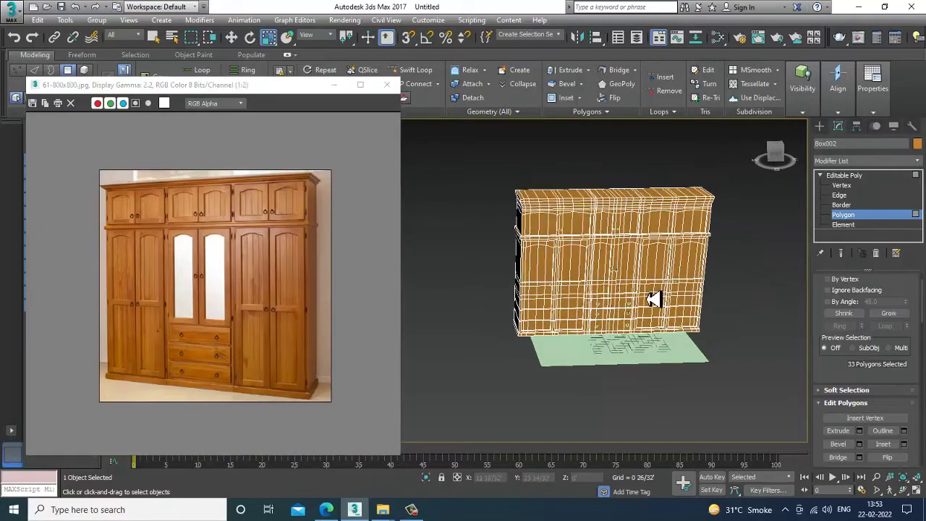
scroll(688, 282, up, 3)
click(861, 177)
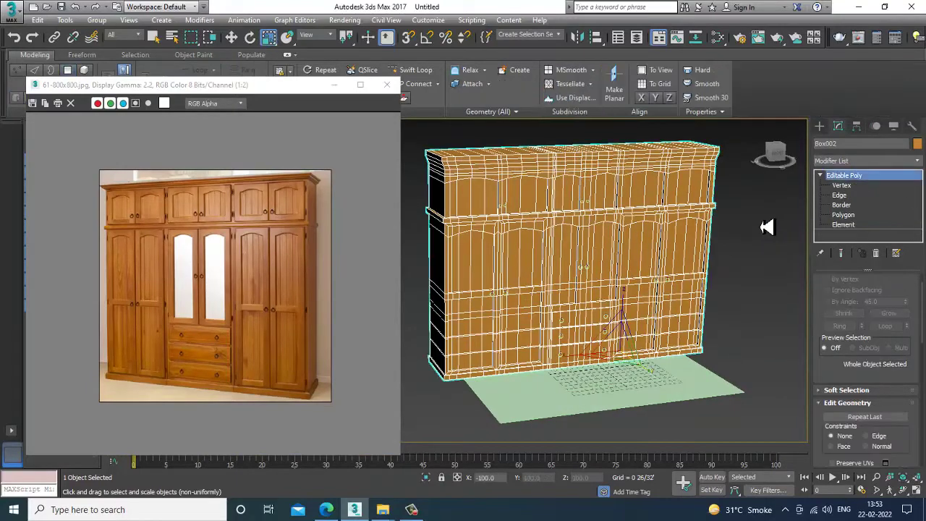
Step: Select the wardrobe body and create a new Standard material in the Slate Material Editor
click(761, 227)
mouse_move(651, 256)
alt+middle_down()
mouse_move(652, 241)
mouse_move(652, 257)
alt+middle_up()
click(651, 241)
click(656, 241)
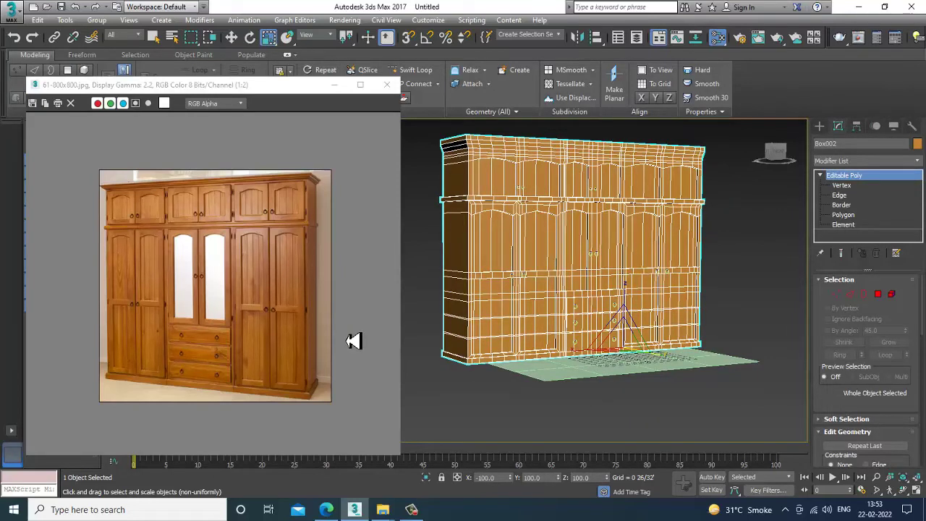
key(m)
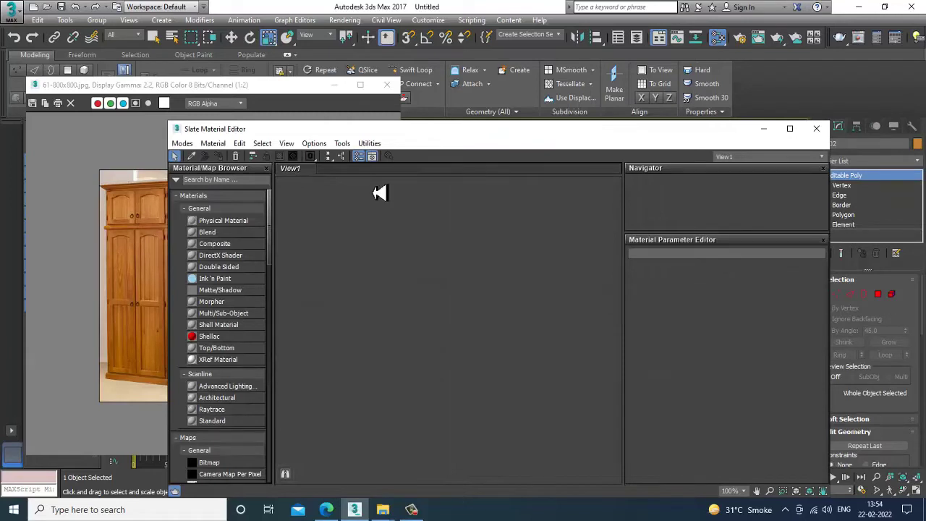
drag(225, 428, 424, 320)
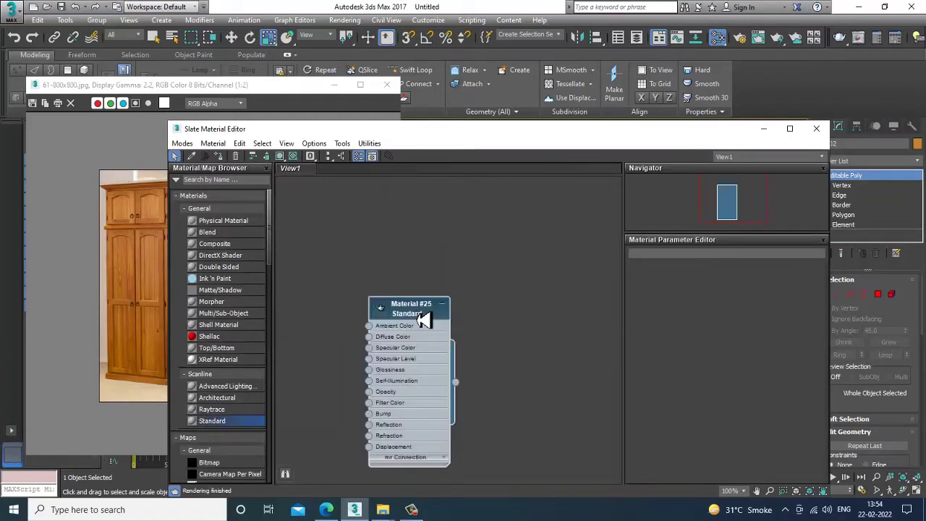
Step: Set the material's diffuse colour to the orange-brown wood sampled from a door in the reference photo
click(694, 341)
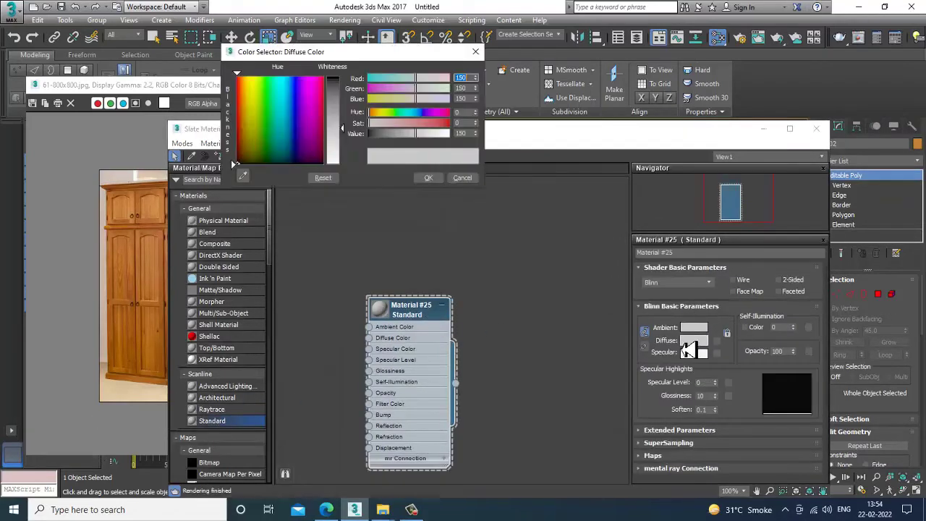
click(243, 175)
click(158, 262)
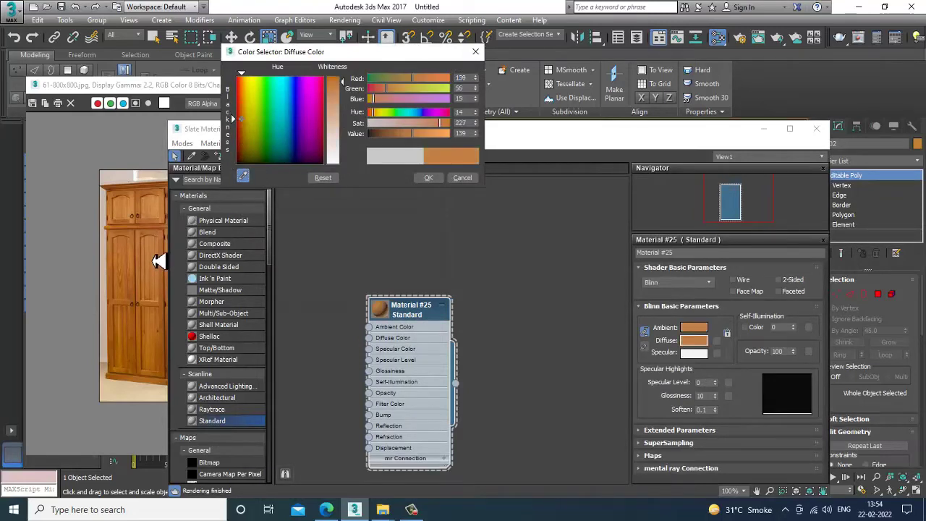
click(429, 178)
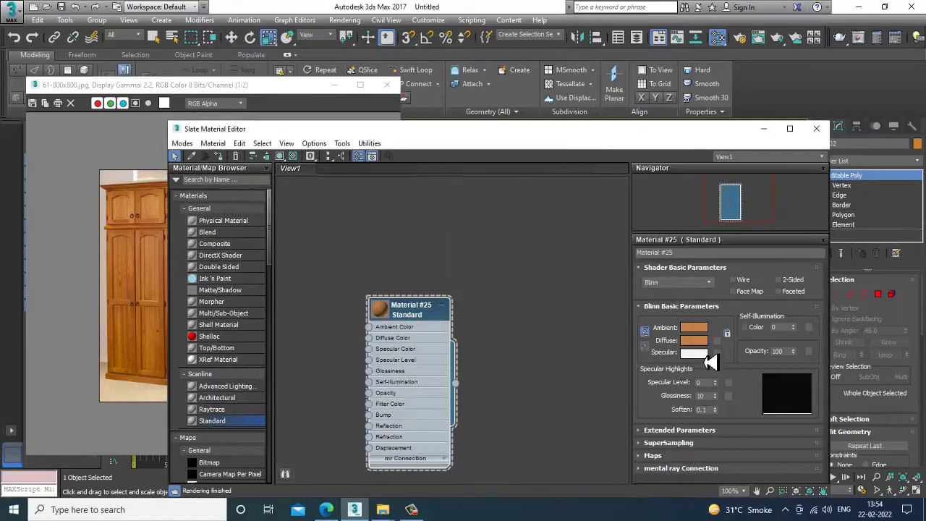
Step: Set the material's Specular Level to 96 and assign the material to the wardrobe body
drag(716, 385, 723, 344)
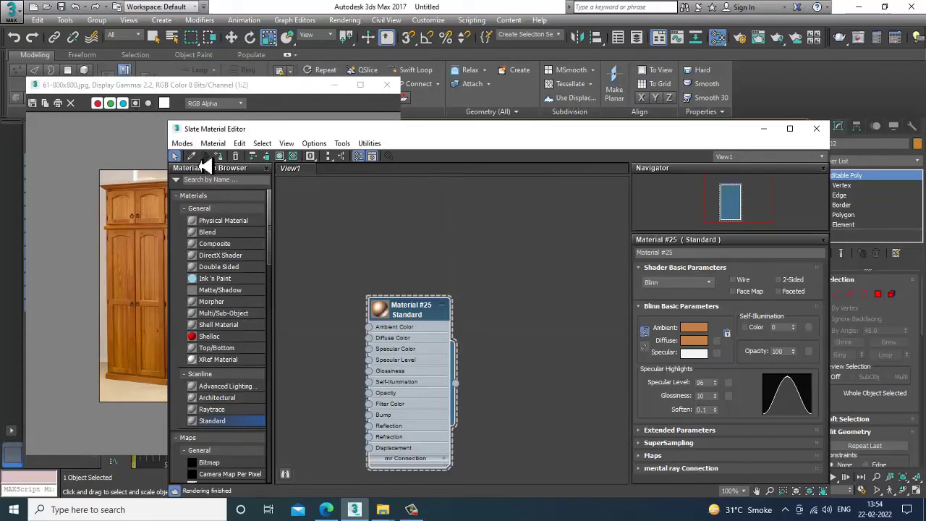
click(763, 128)
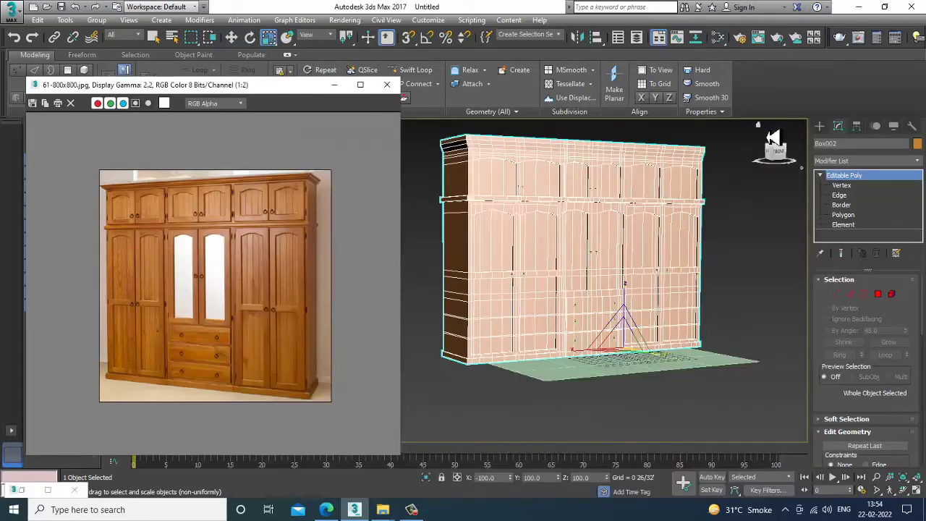
click(716, 258)
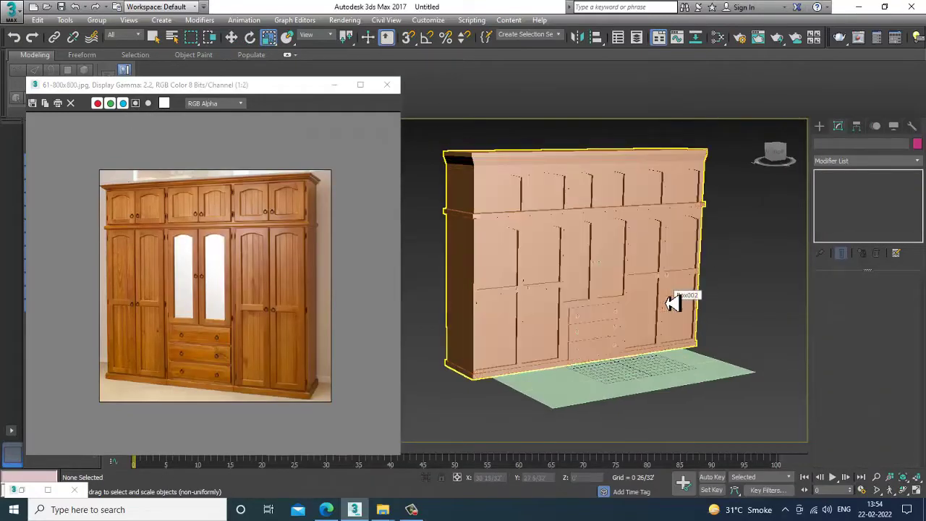
alt+middle_drag(673, 296, 738, 289)
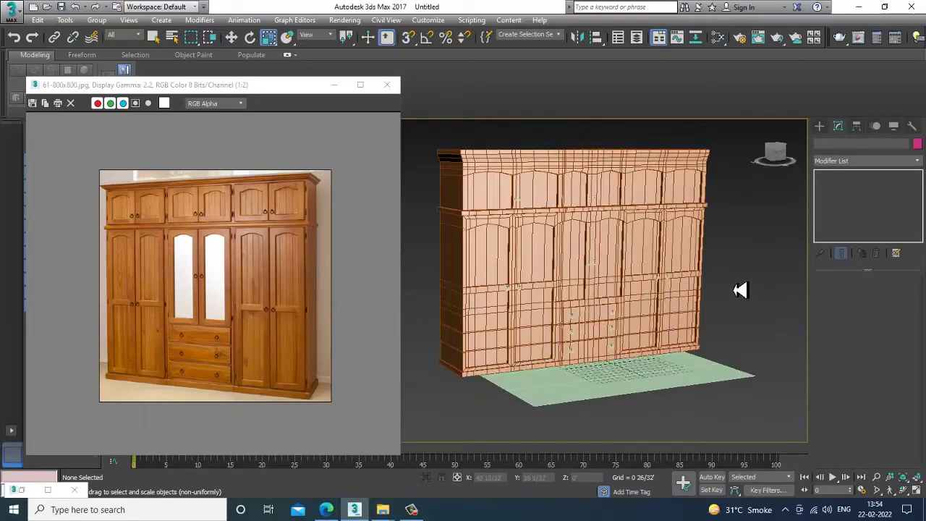
Step: Select the tall upper faces of the right centre door's inset panel at Polygon level, excluding the frame strip beside the handle
click(665, 283)
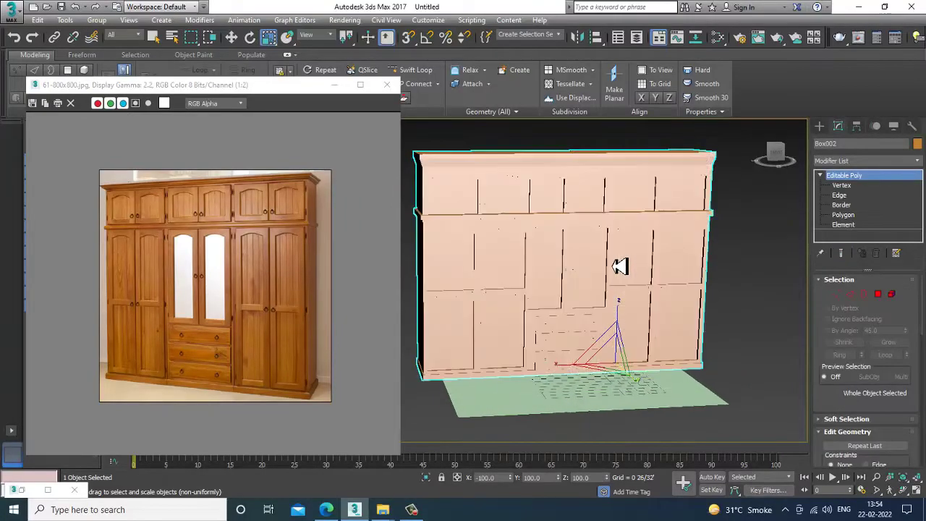
mouse_move(620, 265)
alt+middle_down()
mouse_move(685, 264)
mouse_move(625, 254)
mouse_move(583, 268)
mouse_move(630, 267)
mouse_move(629, 256)
alt+middle_up()
scroll(629, 256, up, 5)
click(844, 215)
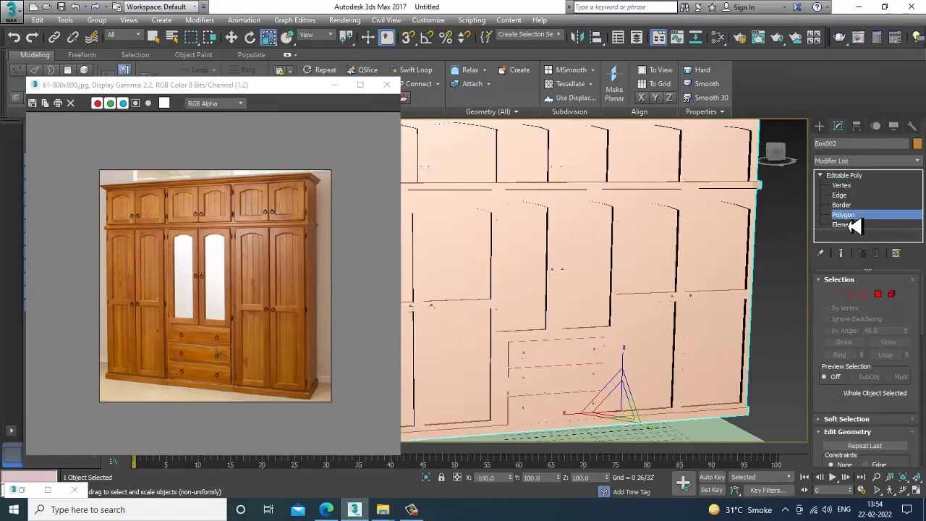
click(584, 252)
scroll(608, 262, up, 4)
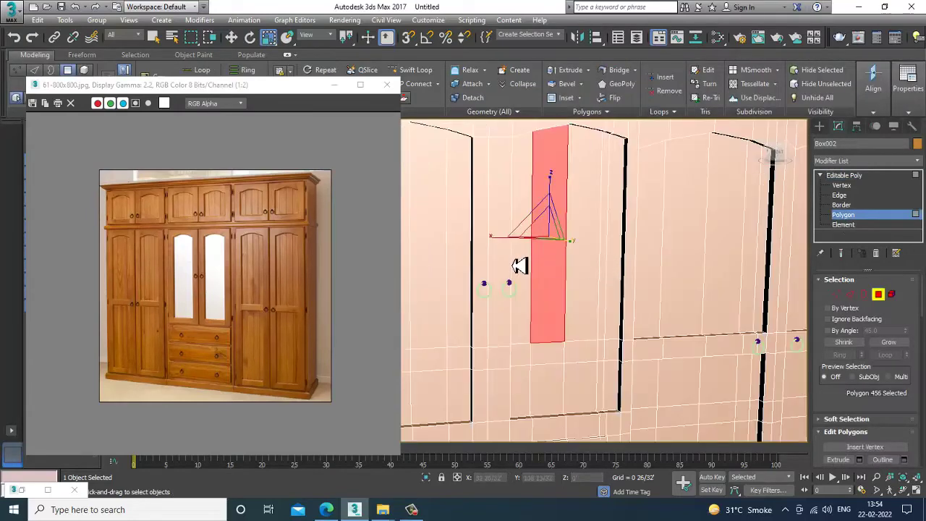
middle_drag(514, 265, 572, 264)
ctrl+click(561, 263)
ctrl+click(581, 266)
ctrl+click(646, 273)
ctrl+click(661, 268)
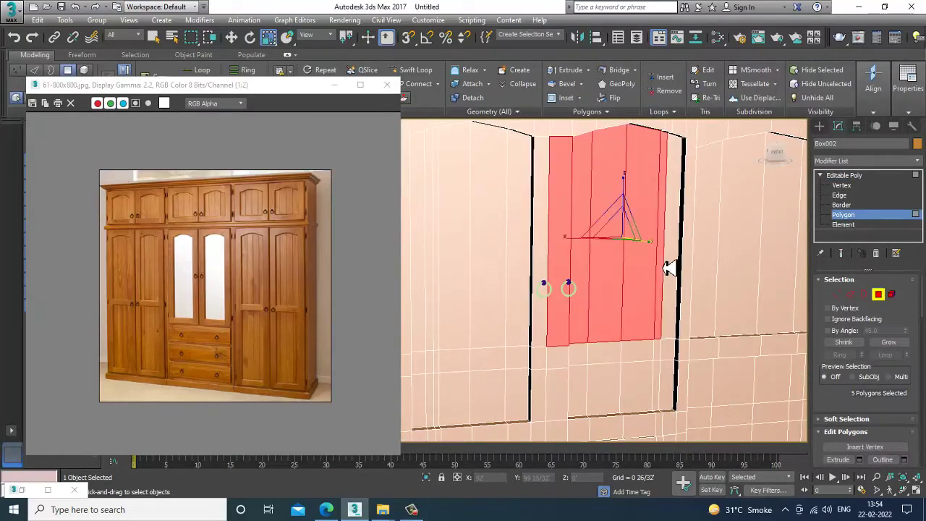
ctrl+click(674, 267)
alt+click(566, 217)
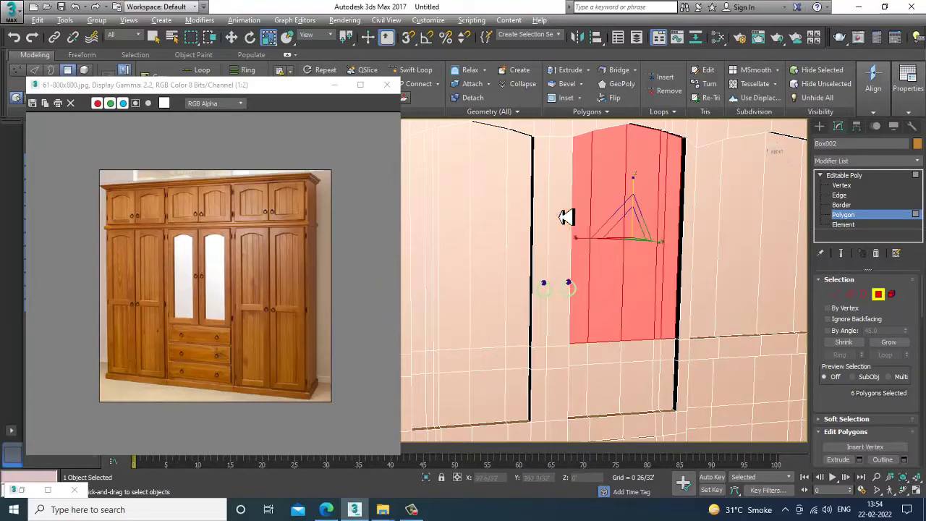
Step: Add the two lower rows of faces of the right centre door's panel to the selection
ctrl+click(584, 360)
ctrl+click(604, 359)
ctrl+click(640, 358)
ctrl+click(658, 355)
ctrl+click(667, 353)
ctrl+click(667, 374)
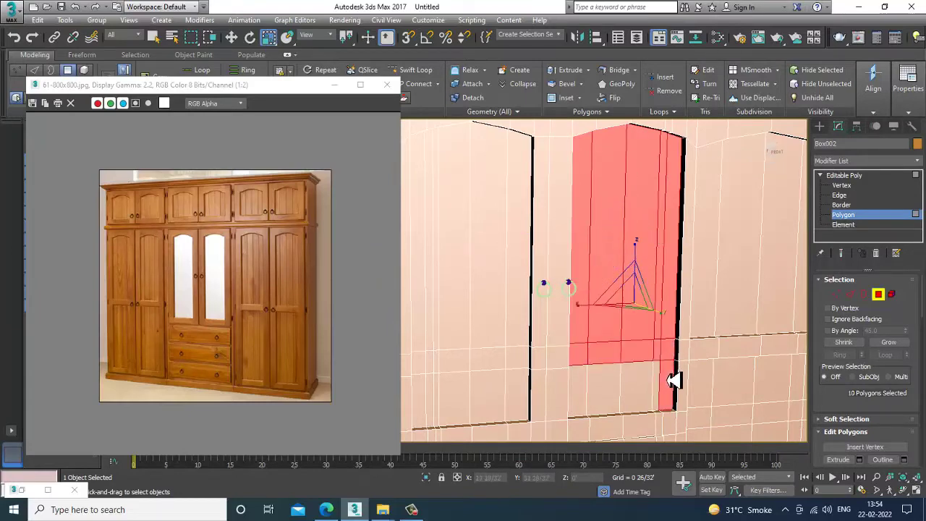
ctrl+click(658, 384)
ctrl+click(641, 387)
ctrl+click(607, 390)
ctrl+click(582, 393)
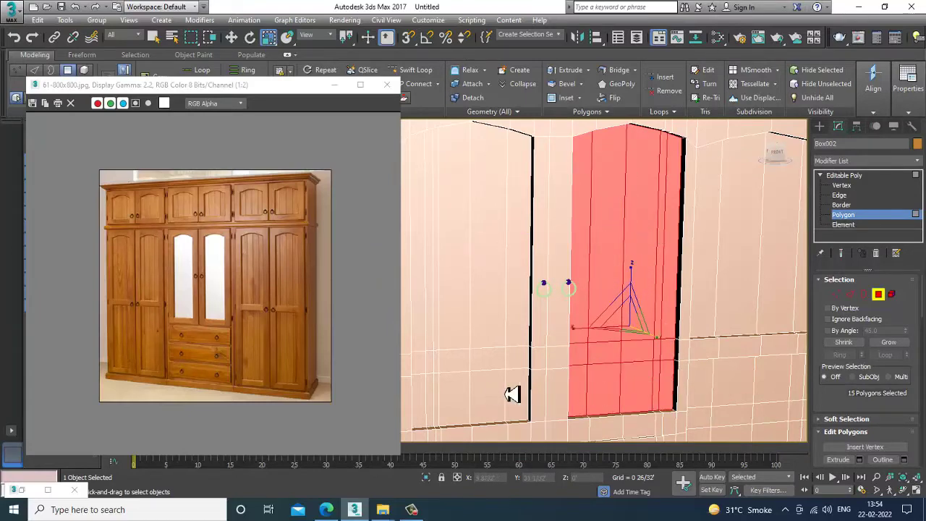
Step: Add the bottom row and the outer vertical strip of the left centre door's panel to the polygon selection
ctrl+click(511, 393)
ctrl+click(477, 397)
ctrl+click(452, 401)
scroll(636, 260, down, 3)
scroll(529, 340, up, 5)
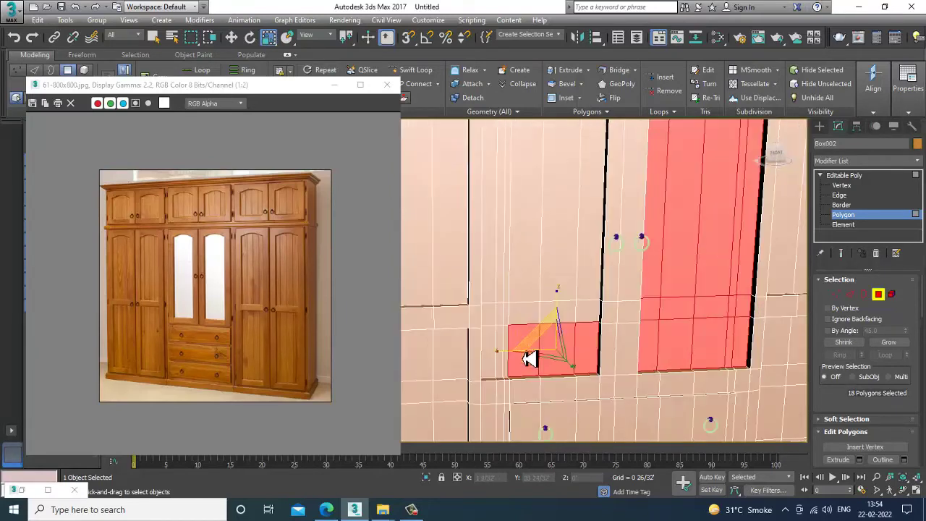
ctrl+click(505, 366)
ctrl+click(499, 364)
ctrl+click(489, 356)
ctrl+click(489, 317)
ctrl+click(492, 295)
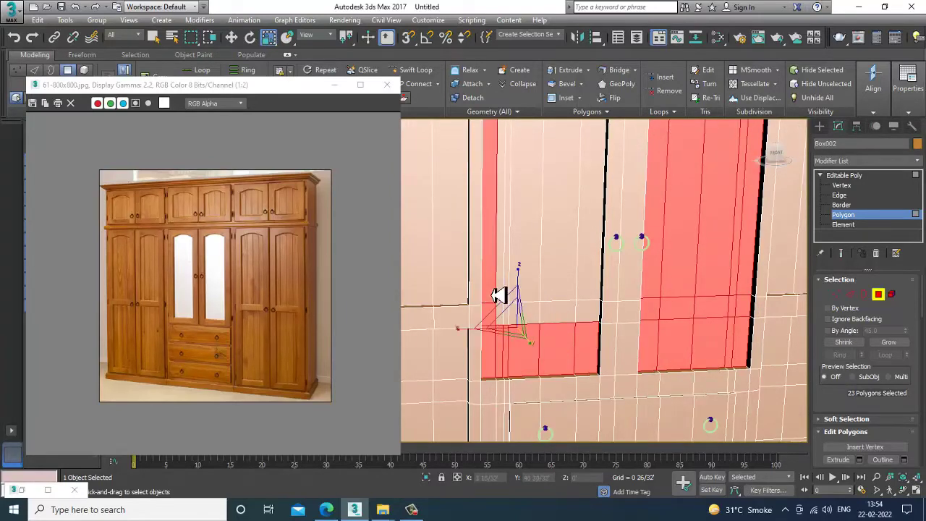
Step: Add the remaining tall upper faces of the left centre door's inset panel to the polygon selection
ctrl+click(508, 291)
ctrl+click(527, 294)
ctrl+click(550, 296)
ctrl+click(572, 293)
ctrl+click(595, 290)
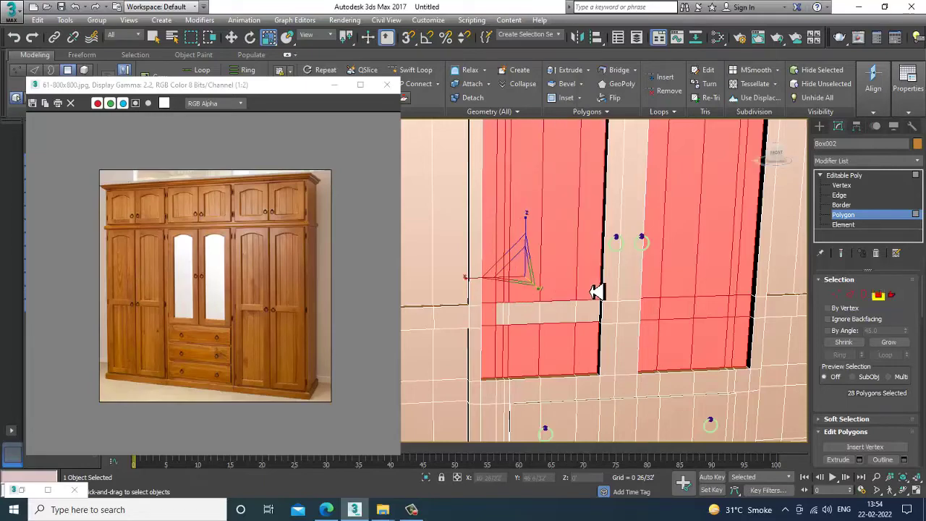
Step: Add the remaining unselected faces in the narrow row above the left centre panel's bottom row to the selection
key(w)
ctrl+click(584, 319)
ctrl+click(561, 319)
ctrl+click(522, 325)
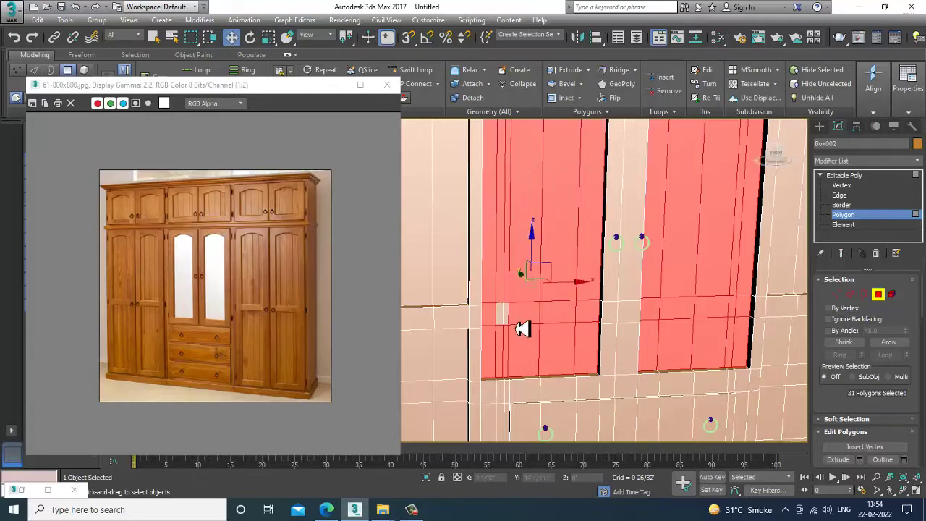
ctrl+click(506, 322)
ctrl+click(500, 321)
scroll(499, 322, down, 5)
mouse_move(499, 322)
alt+middle_down()
mouse_move(696, 292)
mouse_move(683, 293)
alt+middle_up()
key(F3)
key(F3)
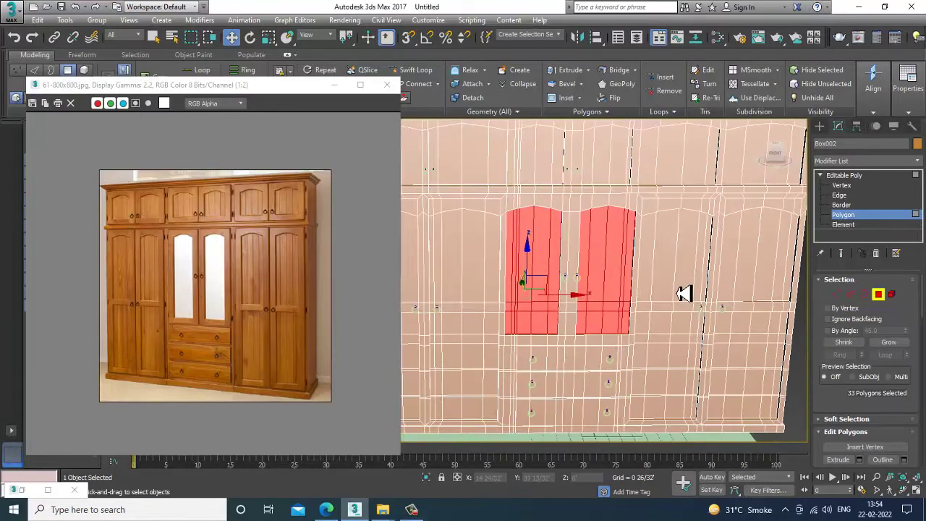
Step: Create an Architectural material with the Glass - Clear template and transparency 62, and assign it to the selected centre door panels
key(m)
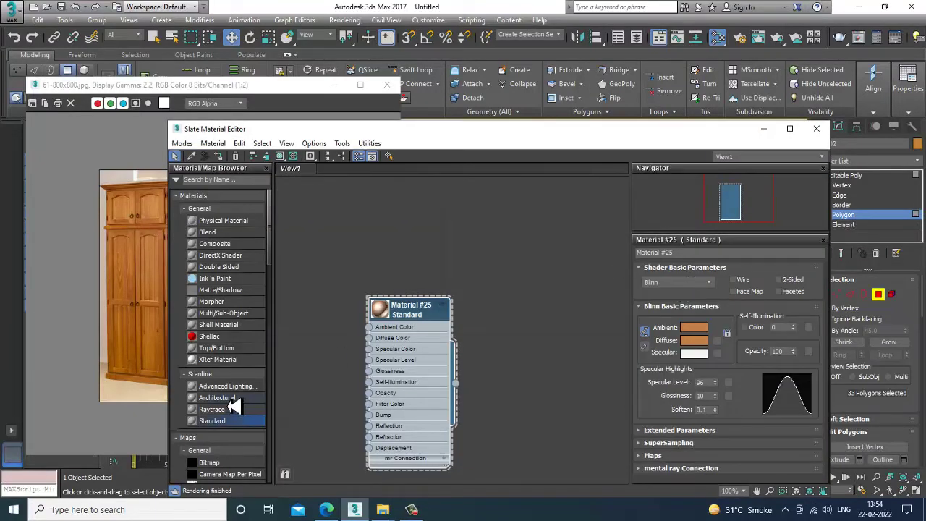
drag(584, 280, 586, 280)
double_click(586, 279)
click(796, 284)
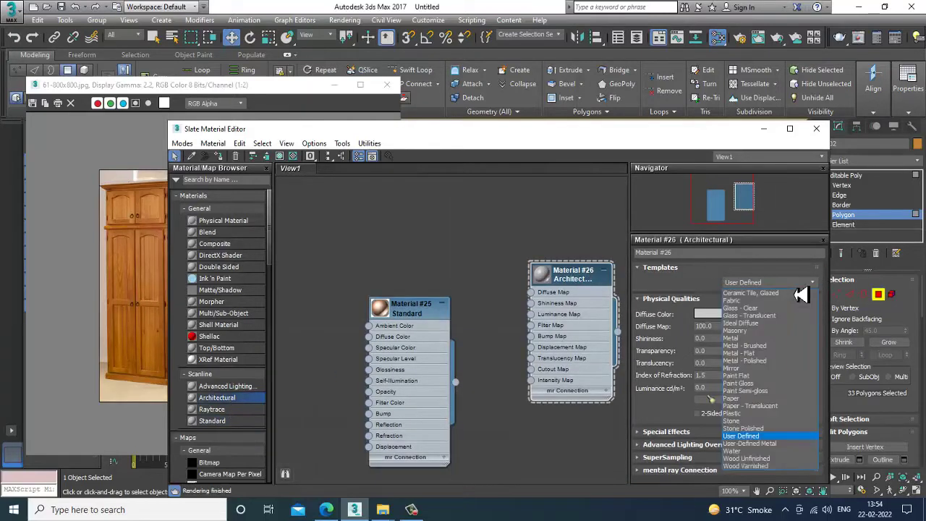
click(746, 309)
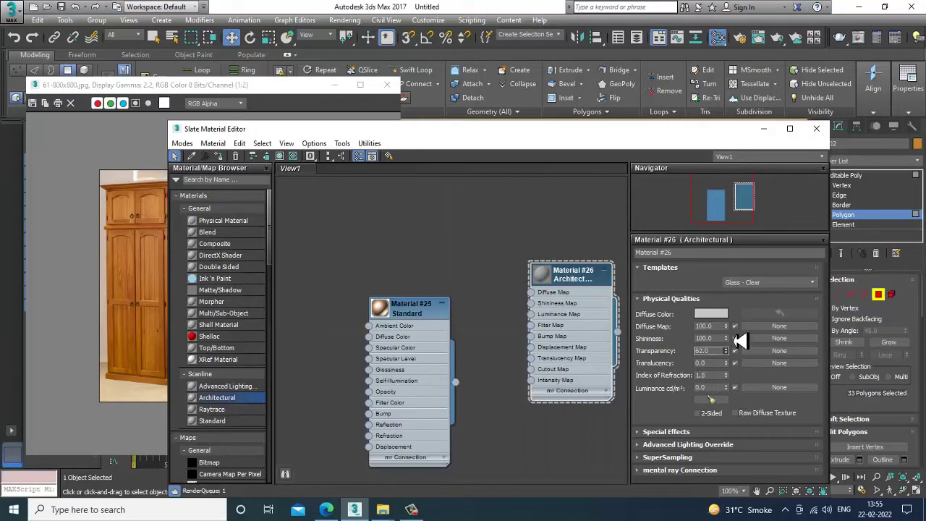
click(765, 130)
Step: Clear the polygon selection, leave Polygon level and deselect the wardrobe body
scroll(609, 229, down, 4)
alt+middle_drag(610, 229, 558, 299)
key(ctrl+d)
scroll(612, 289, up, 2)
scroll(616, 196, down, 2)
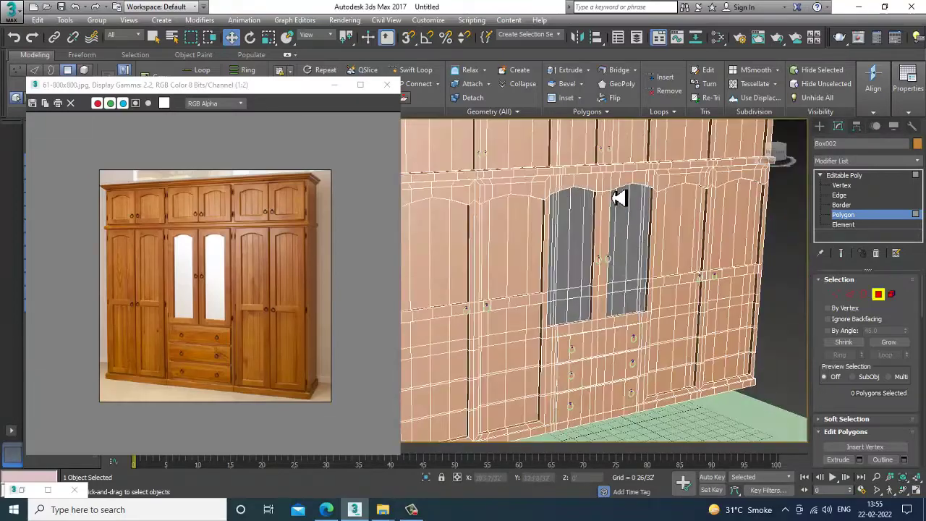
scroll(594, 254, down, 5)
scroll(616, 256, up, 4)
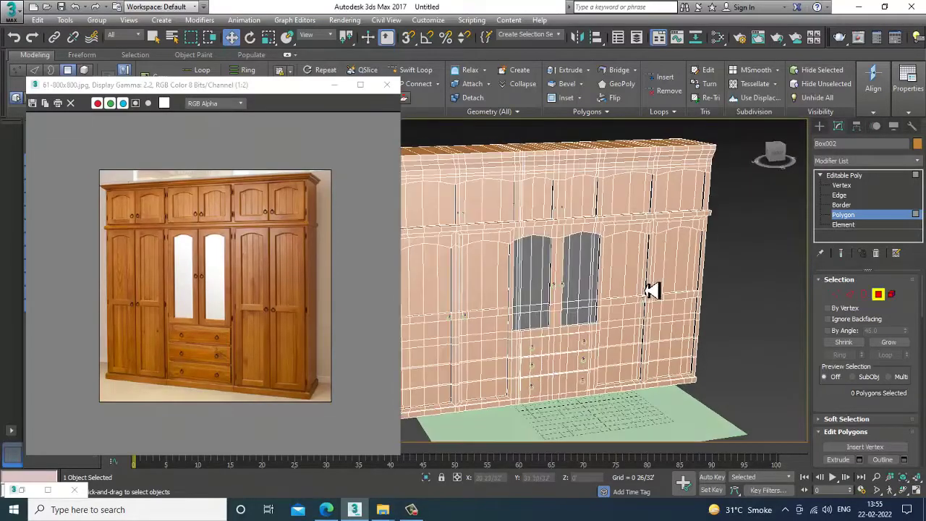
click(879, 179)
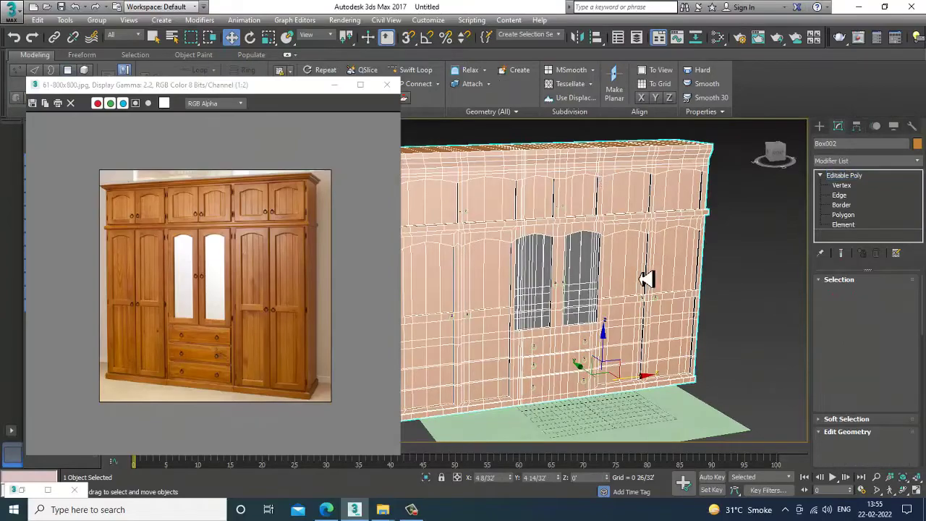
alt+middle_drag(647, 275, 677, 355)
click(626, 203)
middle_drag(677, 355, 625, 289)
scroll(690, 272, down, 4)
scroll(669, 292, up, 3)
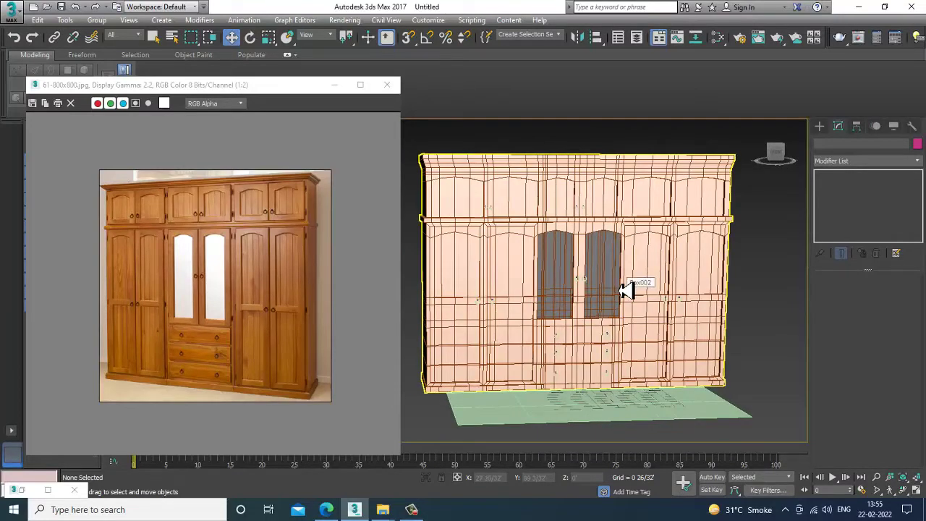
Step: Select the wardrobe's upper vertices from the lower door arches to the cornice, raise them slightly, and leave Vertex level
click(636, 222)
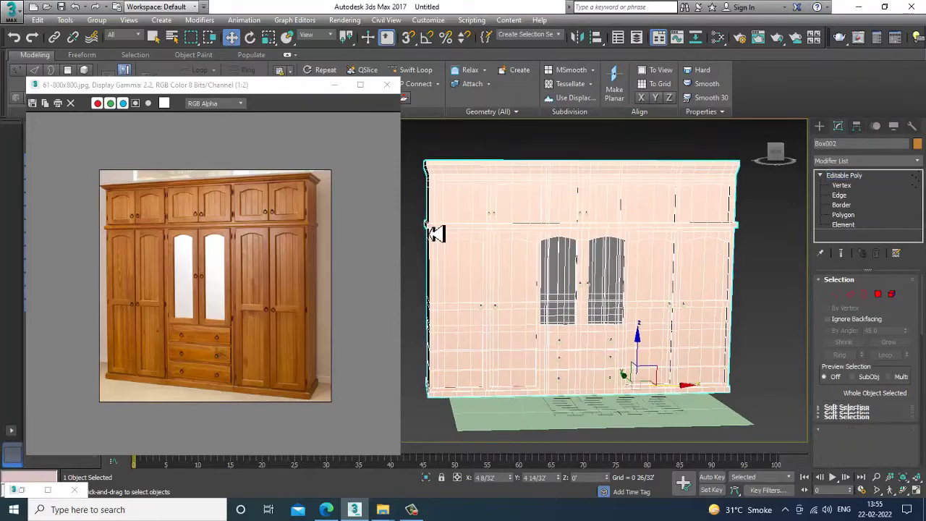
key(1)
scroll(434, 231, down, 4)
drag(701, 255, 700, 255)
scroll(588, 252, up, 4)
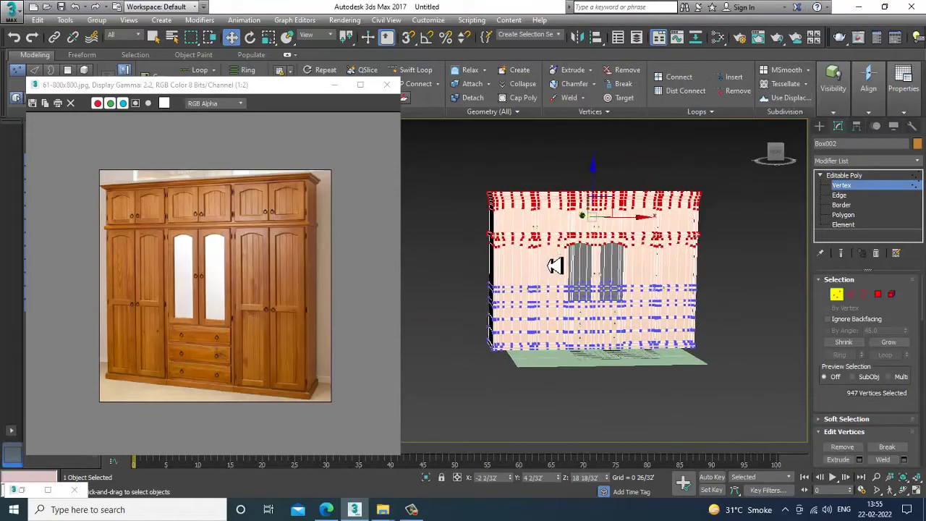
drag(621, 174, 629, 155)
alt+middle_drag(607, 275, 615, 285)
click(869, 175)
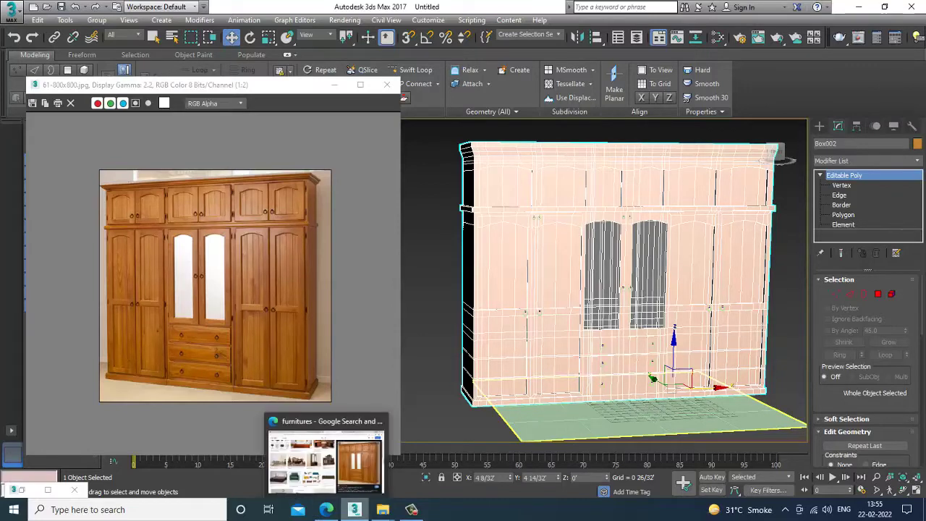
Step: Move the rightmost tall door's ring handle about 0 10/32' toward the neighbouring door's handle, and select that neighbouring handle
alt+middle_drag(602, 275, 628, 288)
scroll(583, 287, up, 3)
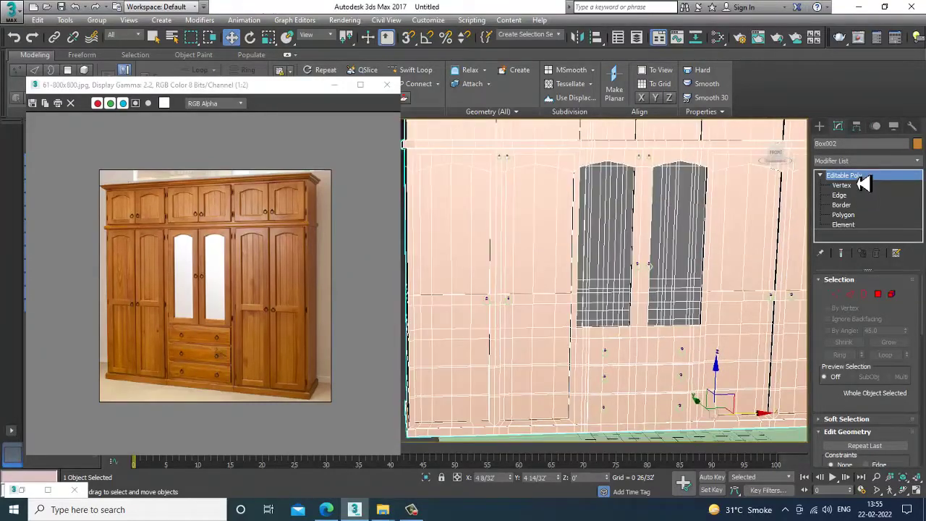
scroll(664, 283, up, 4)
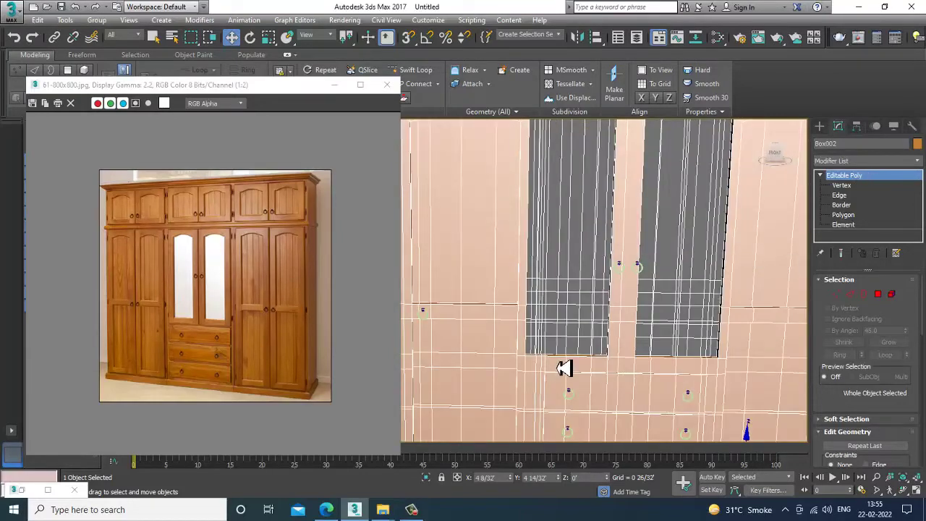
scroll(564, 368, down, 2)
middle_drag(556, 304, 498, 300)
scroll(622, 310, up, 6)
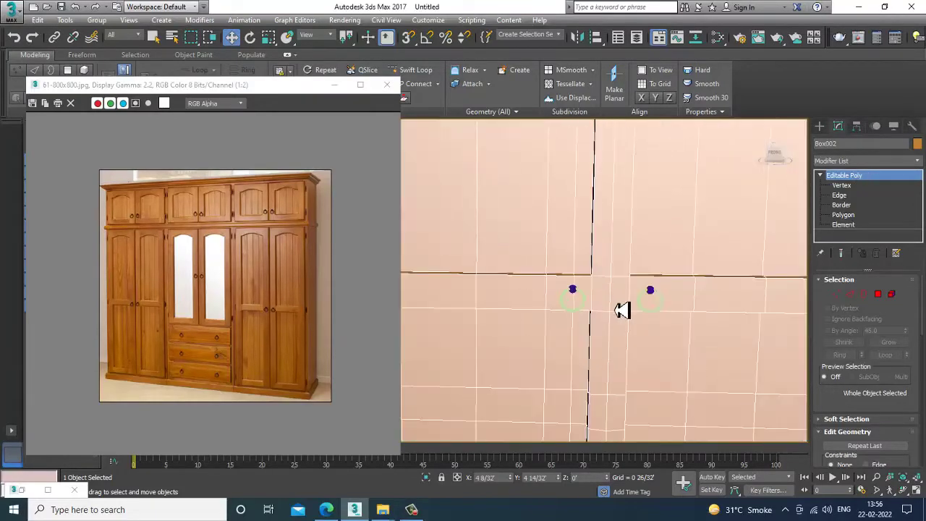
click(654, 296)
ctrl+click(575, 301)
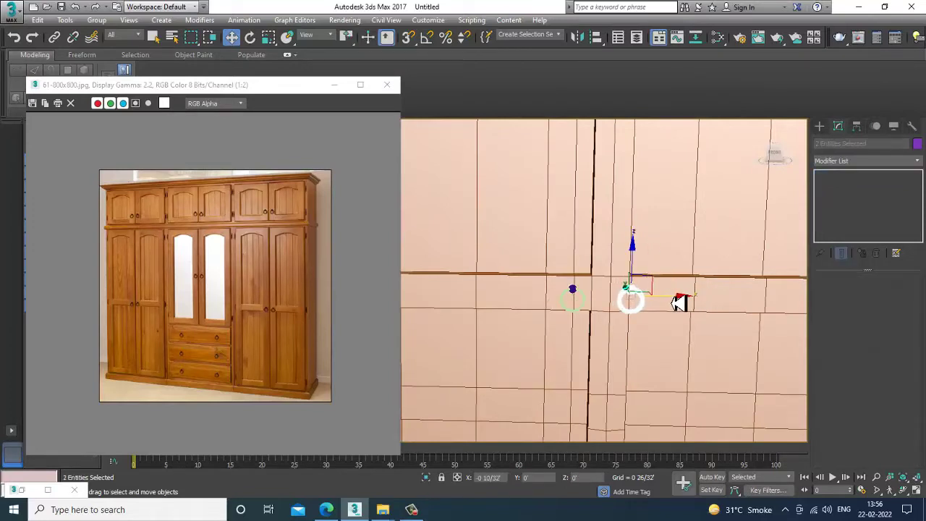
click(582, 297)
ctrl+click(621, 302)
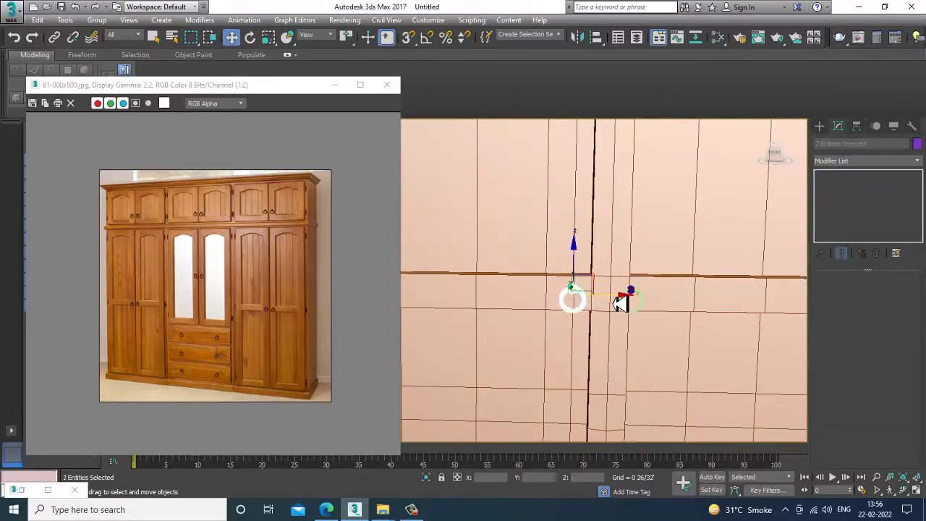
Step: Examine the wardrobe's shaded front without wireframe edges, checking the glass panels and handle positions
scroll(633, 298, down, 10)
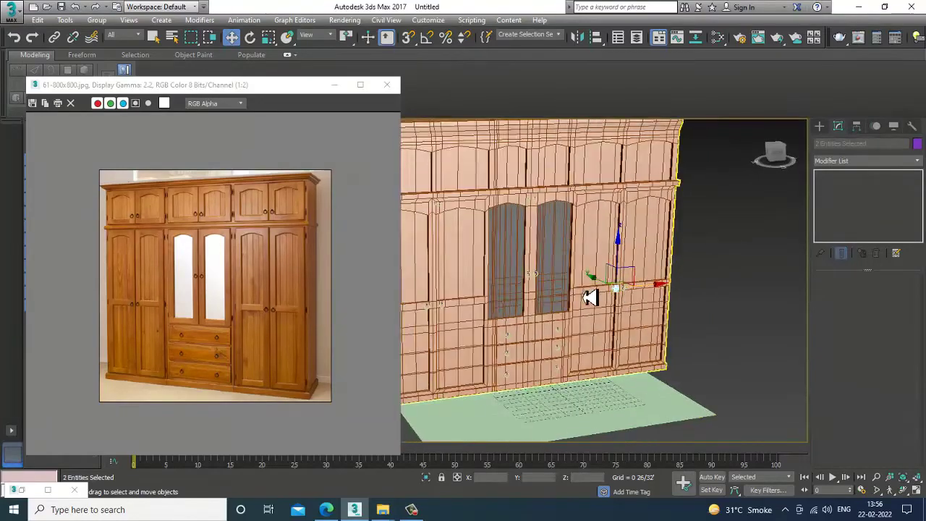
middle_drag(675, 323, 656, 324)
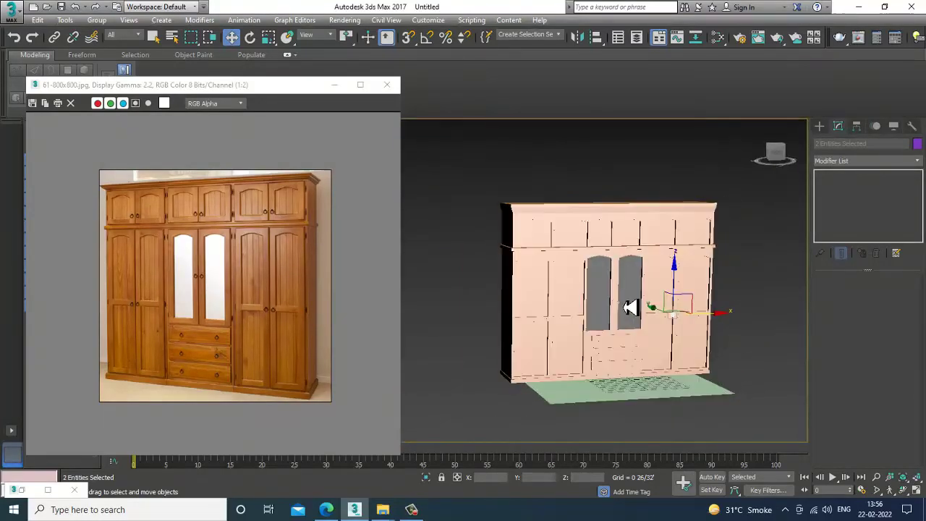
scroll(630, 306, up, 8)
alt+middle_drag(569, 313, 634, 345)
scroll(626, 341, up, 5)
scroll(617, 343, down, 5)
scroll(617, 345, up, 5)
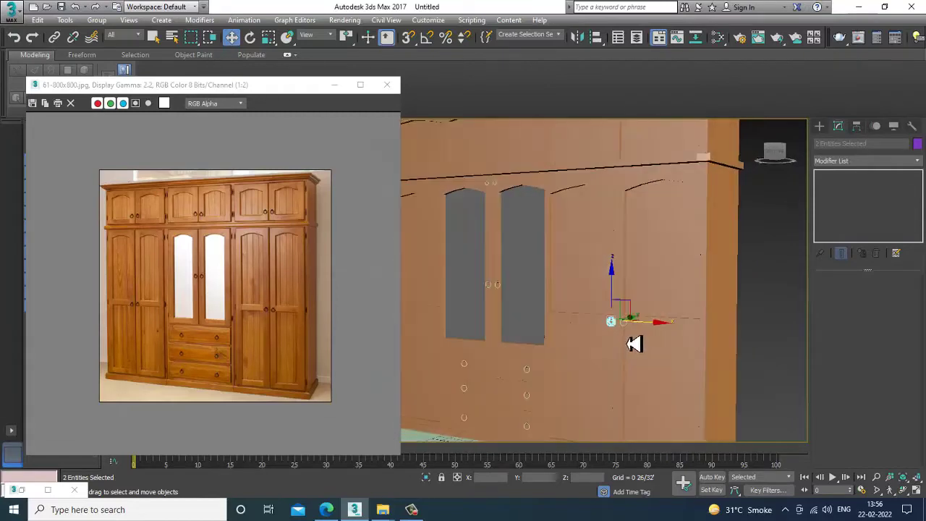
middle_drag(484, 430, 571, 346)
Step: Extrude the narrow vertical face at the right end of the bottom drawer by 0 2/32', and leave Polygon level
click(643, 326)
scroll(604, 354, up, 3)
scroll(611, 353, up, 3)
key(F4)
click(844, 216)
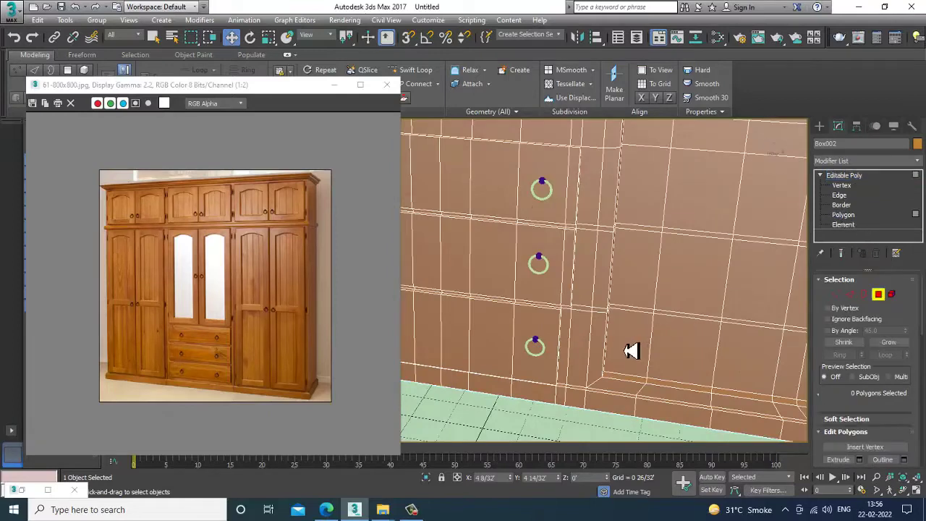
scroll(630, 352, up, 2)
click(565, 331)
scroll(585, 352, up, 2)
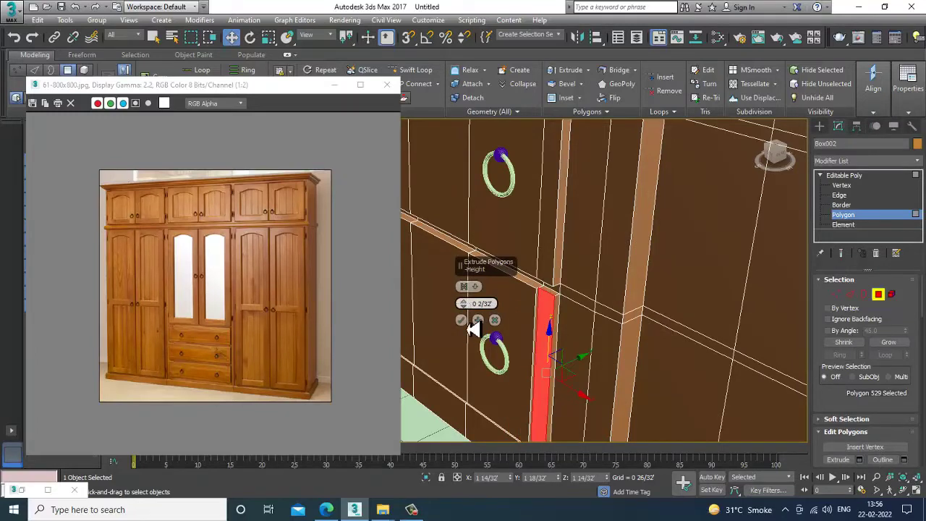
click(461, 320)
scroll(647, 320, down, 8)
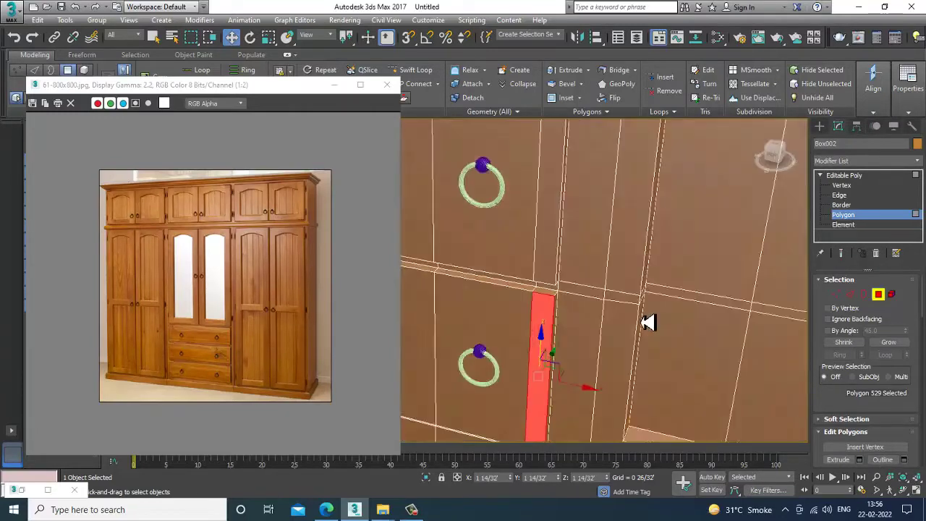
scroll(587, 334, up, 4)
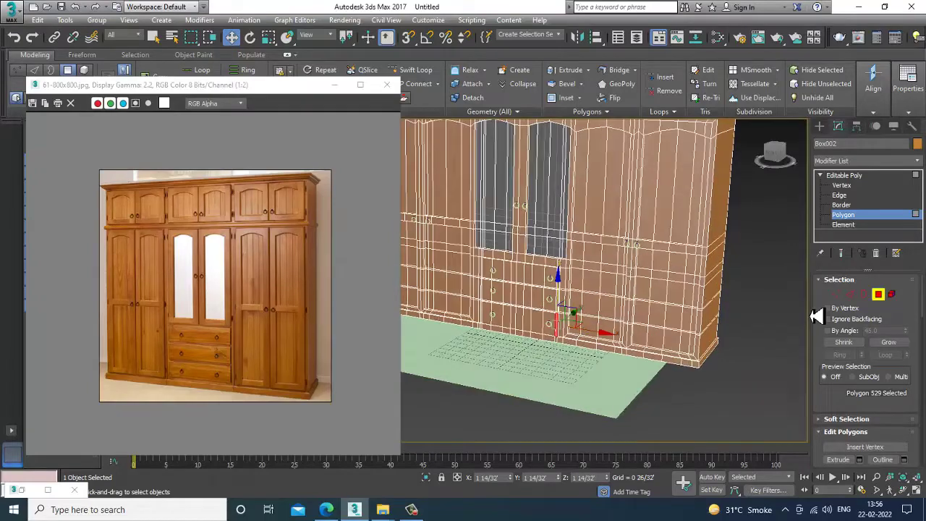
click(864, 179)
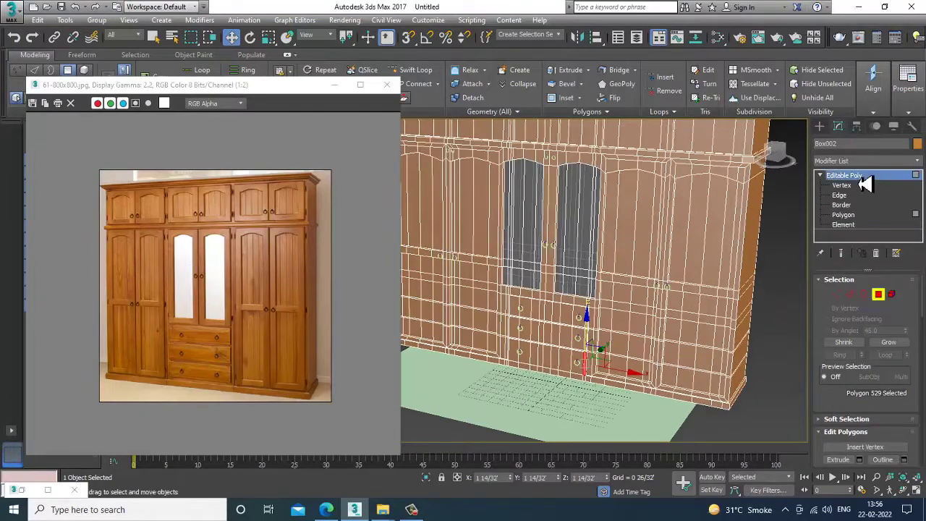
click(786, 367)
Step: Select the upper door handles left below the middle rail and move them up about 2 4/32' onto the upper doors
scroll(643, 364, down, 6)
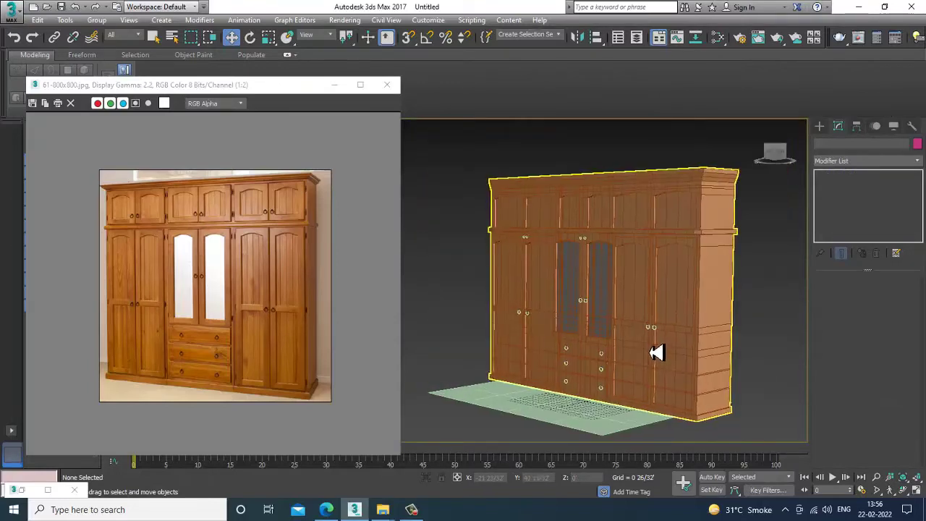
scroll(656, 353, up, 4)
scroll(647, 374, down, 5)
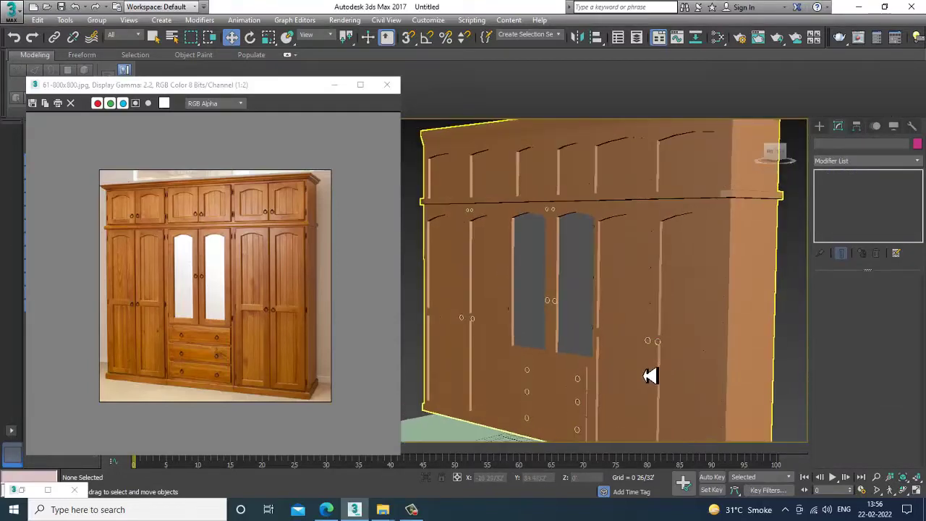
scroll(641, 374, up, 5)
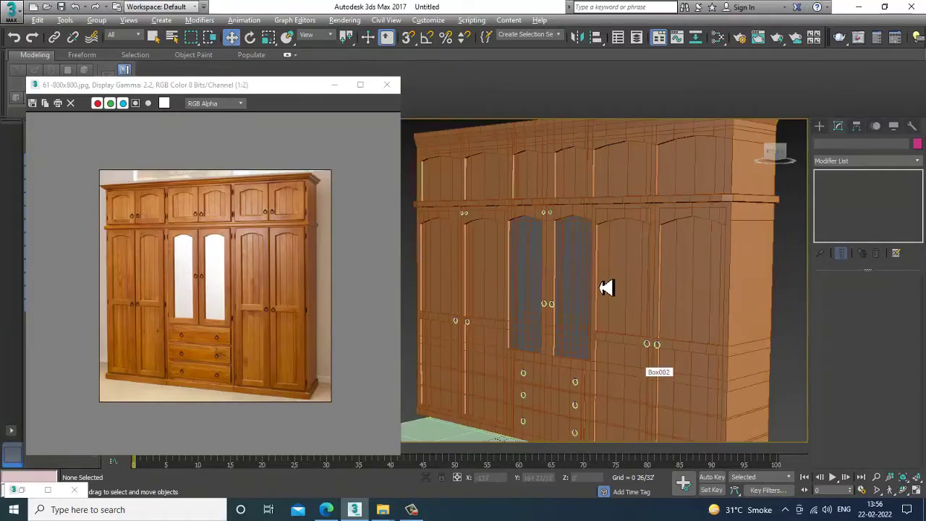
scroll(608, 289, up, 1)
alt+middle_drag(633, 256, 634, 282)
alt+middle_drag(574, 289, 569, 291)
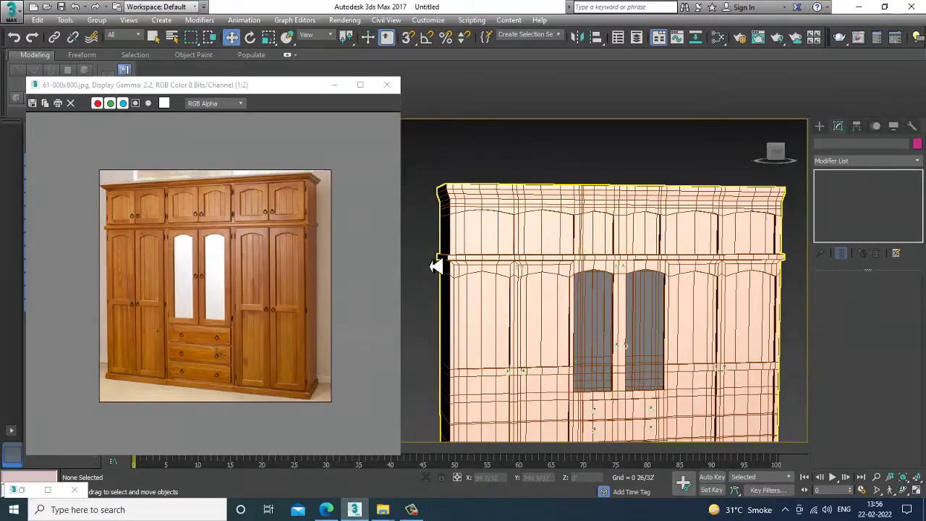
drag(414, 250, 707, 275)
drag(807, 283, 804, 282)
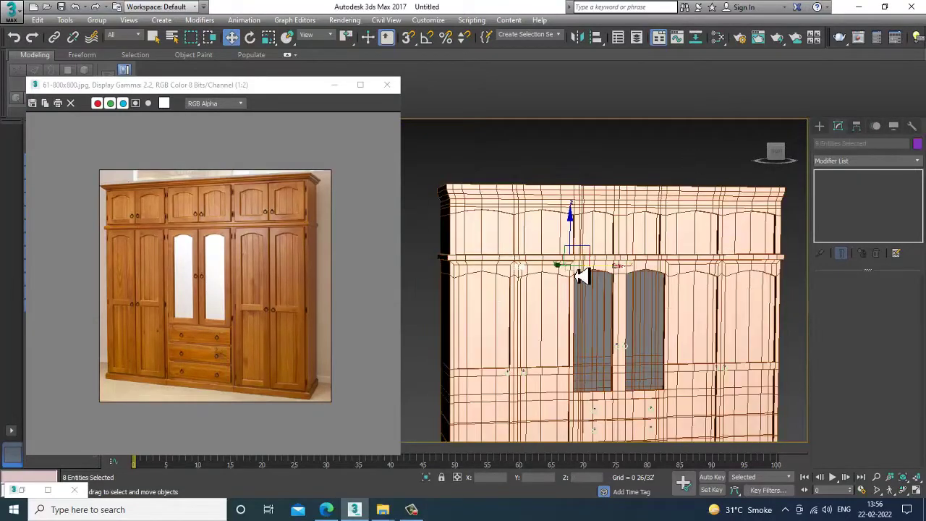
scroll(575, 253, up, 3)
drag(579, 233, 583, 196)
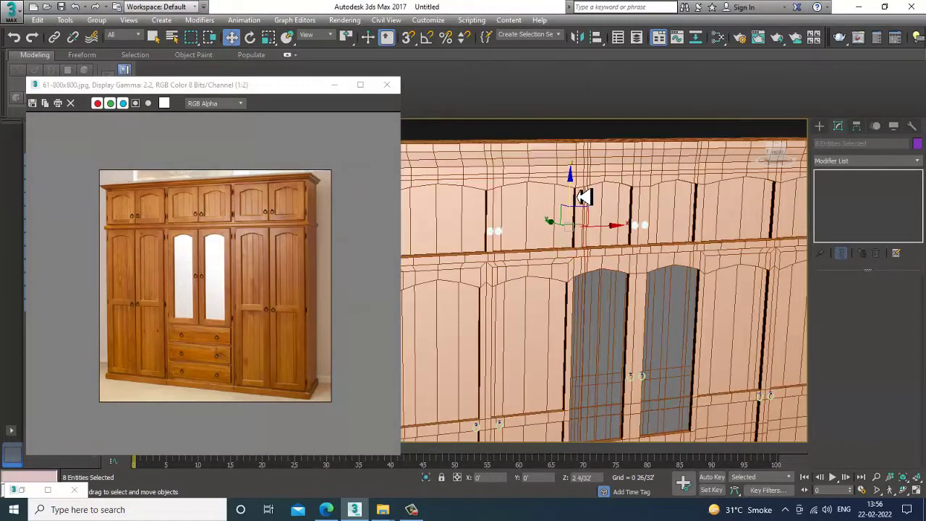
scroll(615, 225, down, 5)
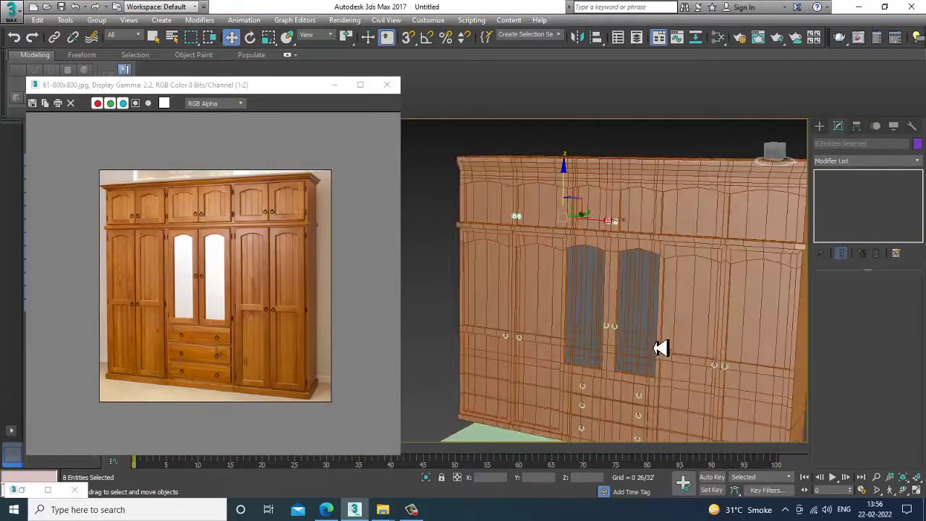
Step: Copy the centre upper doors' pair of handles to the right-hand upper doors as one Copy, and clear the selection
alt+middle_drag(654, 348, 670, 352)
drag(569, 134, 625, 233)
alt+middle_drag(633, 215, 628, 240)
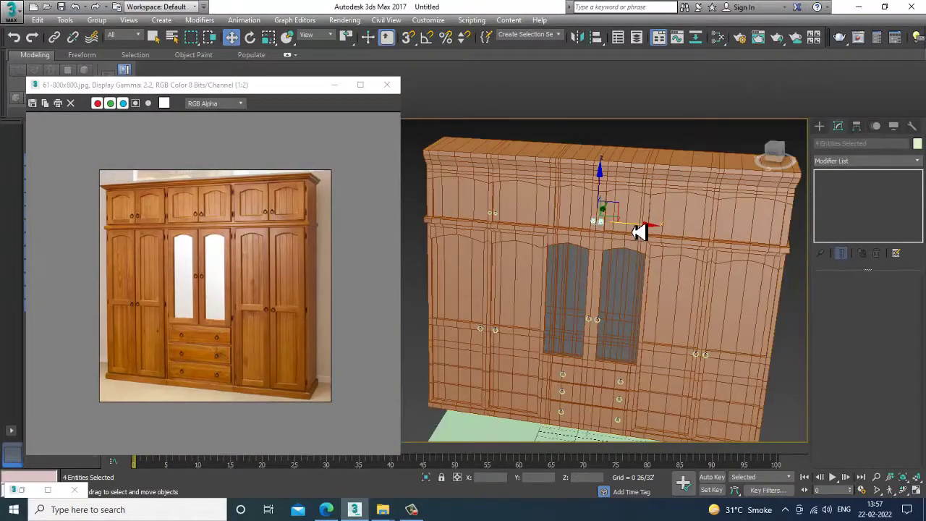
drag(639, 231, 753, 246)
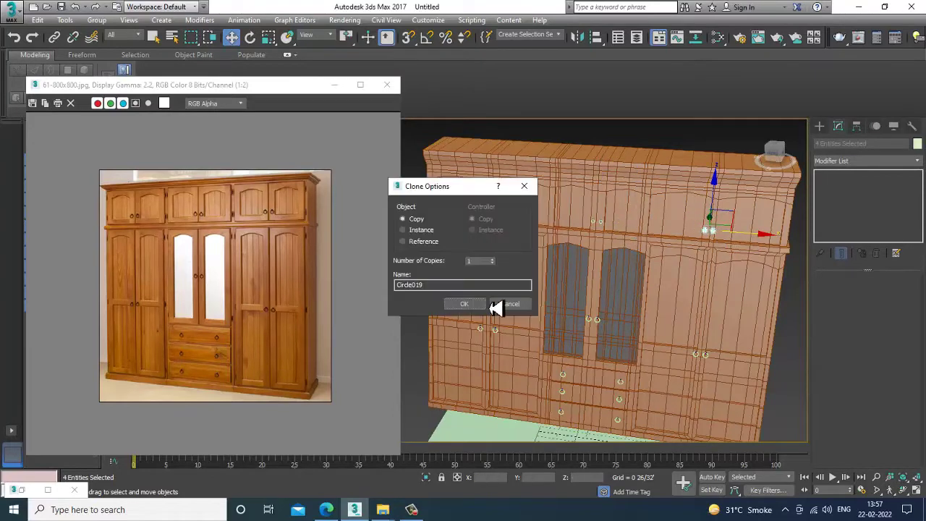
click(464, 305)
click(421, 325)
mouse_move(699, 319)
alt+middle_down()
mouse_move(676, 309)
mouse_move(699, 335)
mouse_move(694, 343)
alt+middle_up()
scroll(684, 319, down, 2)
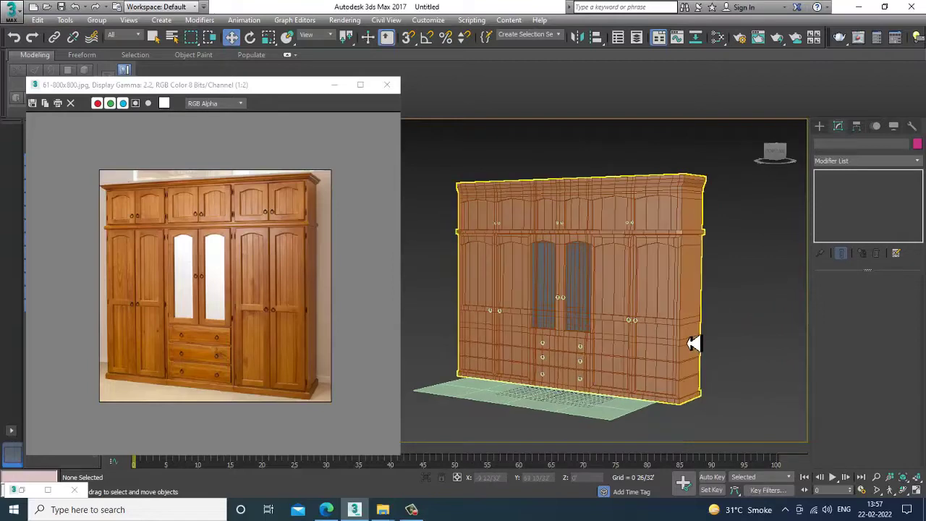